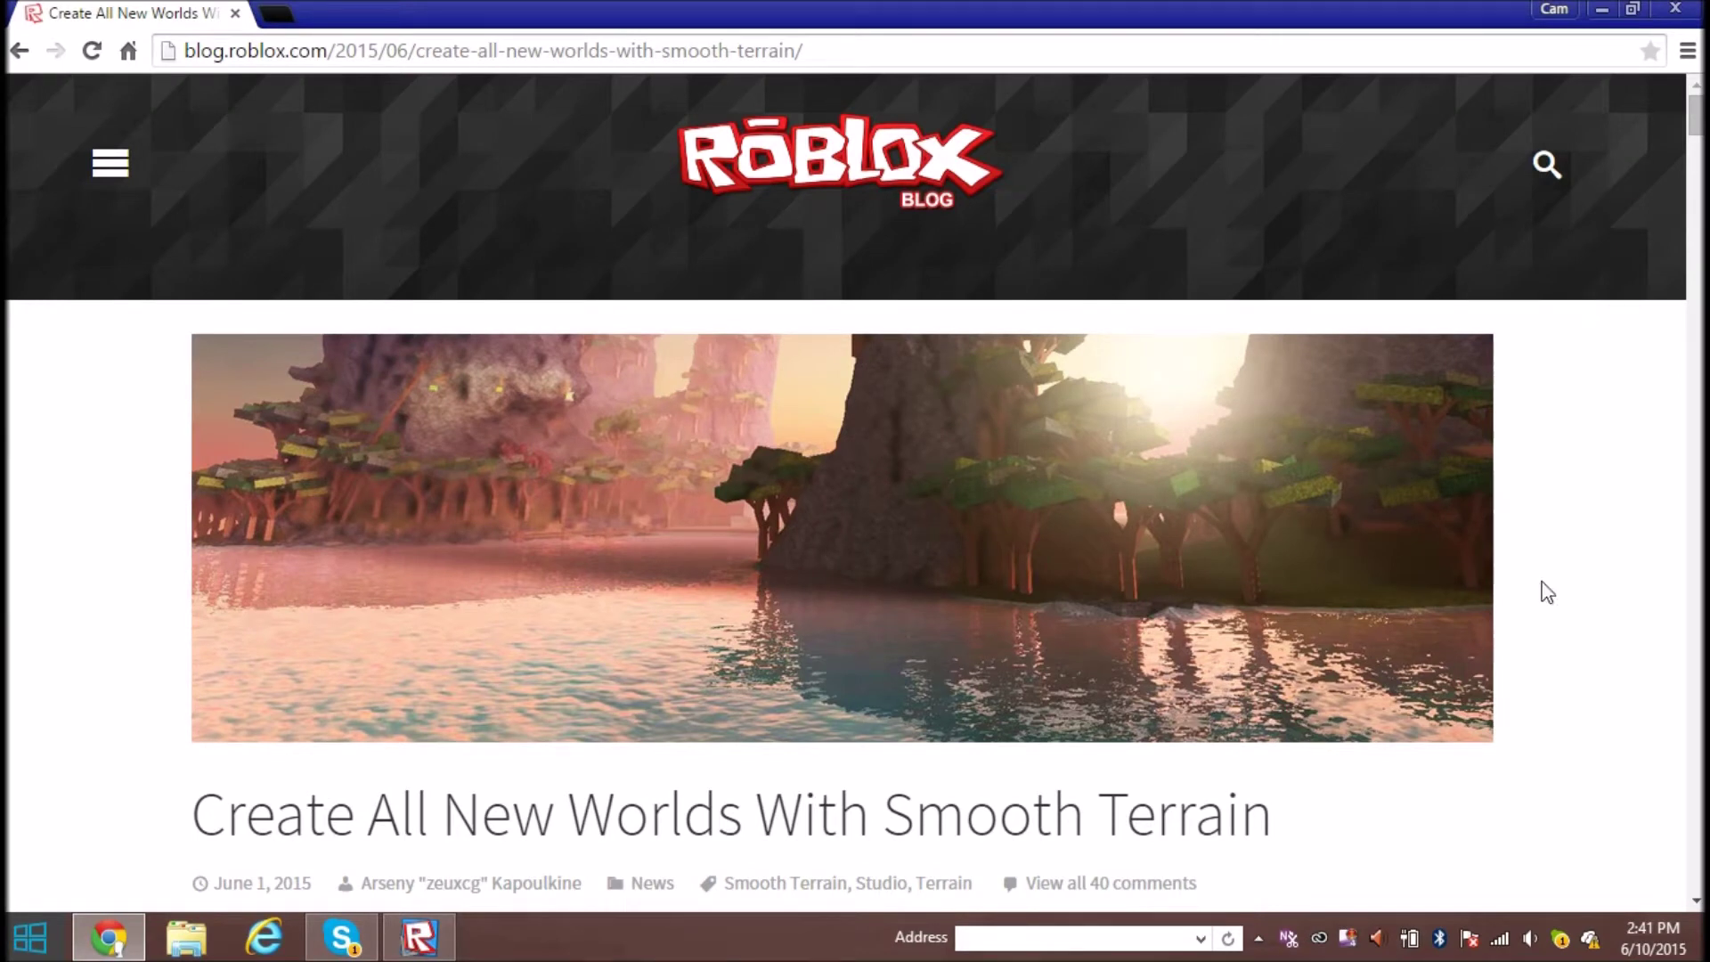
Read the title and introduction of the Smooth Terrain blog article
drag(1271, 830, 792, 852)
click(792, 853)
scroll(203, 828, down, 2)
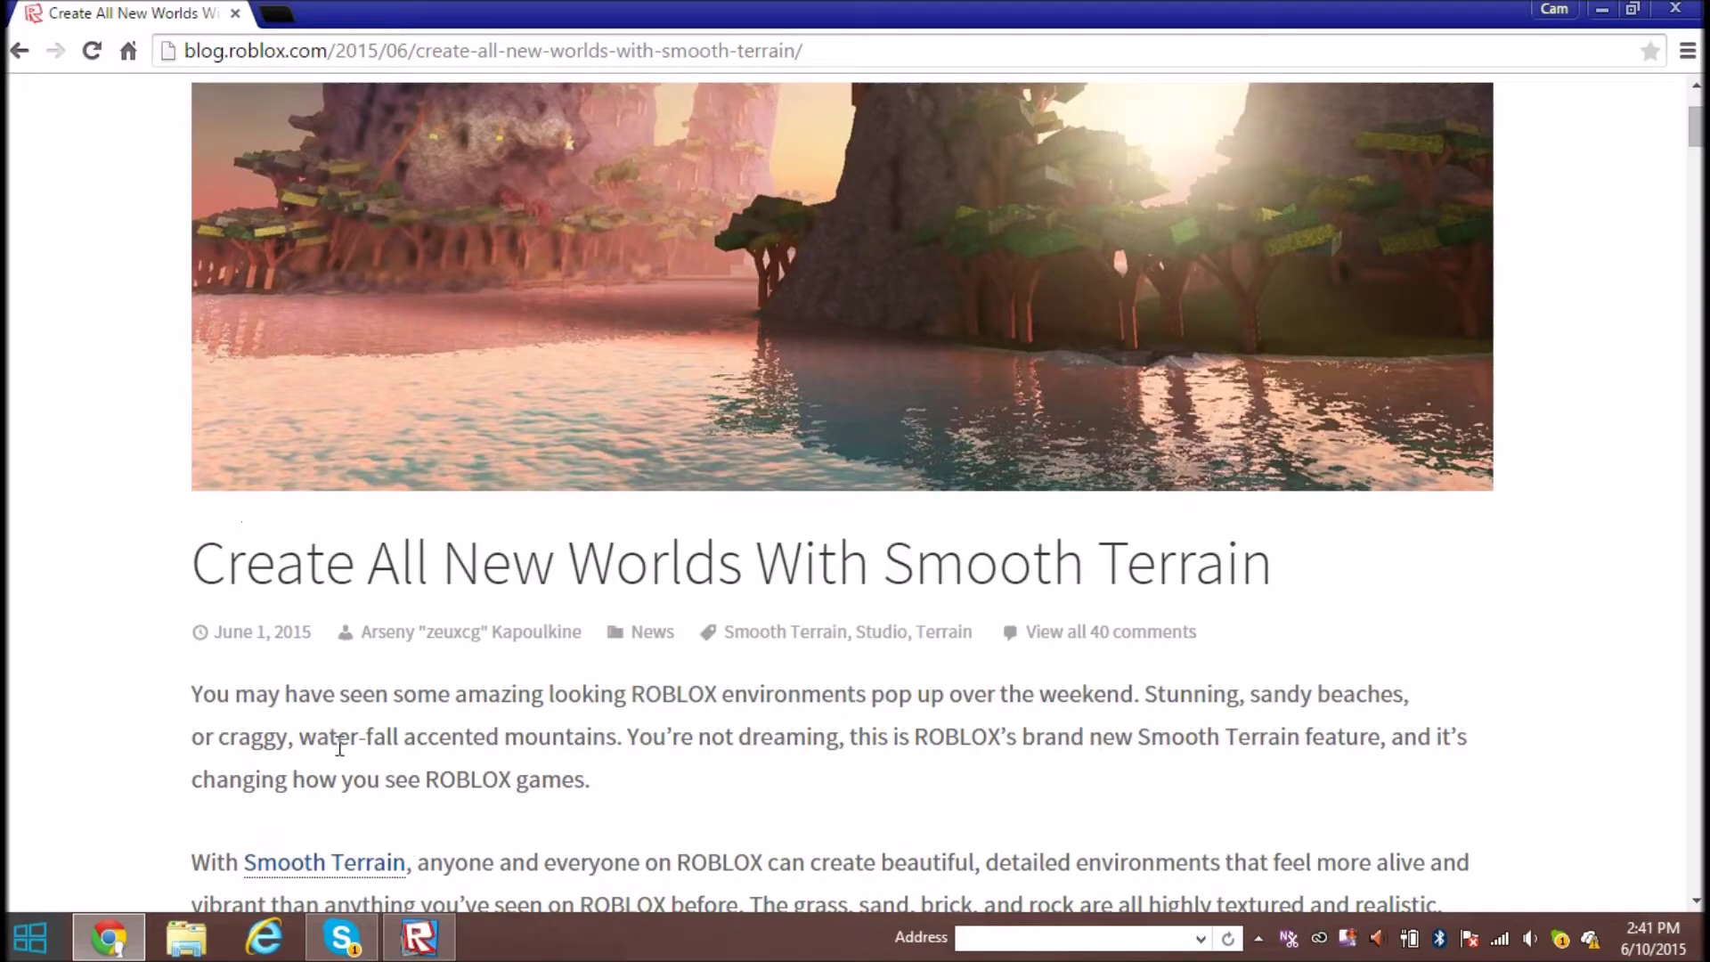
drag(140, 574, 1456, 544)
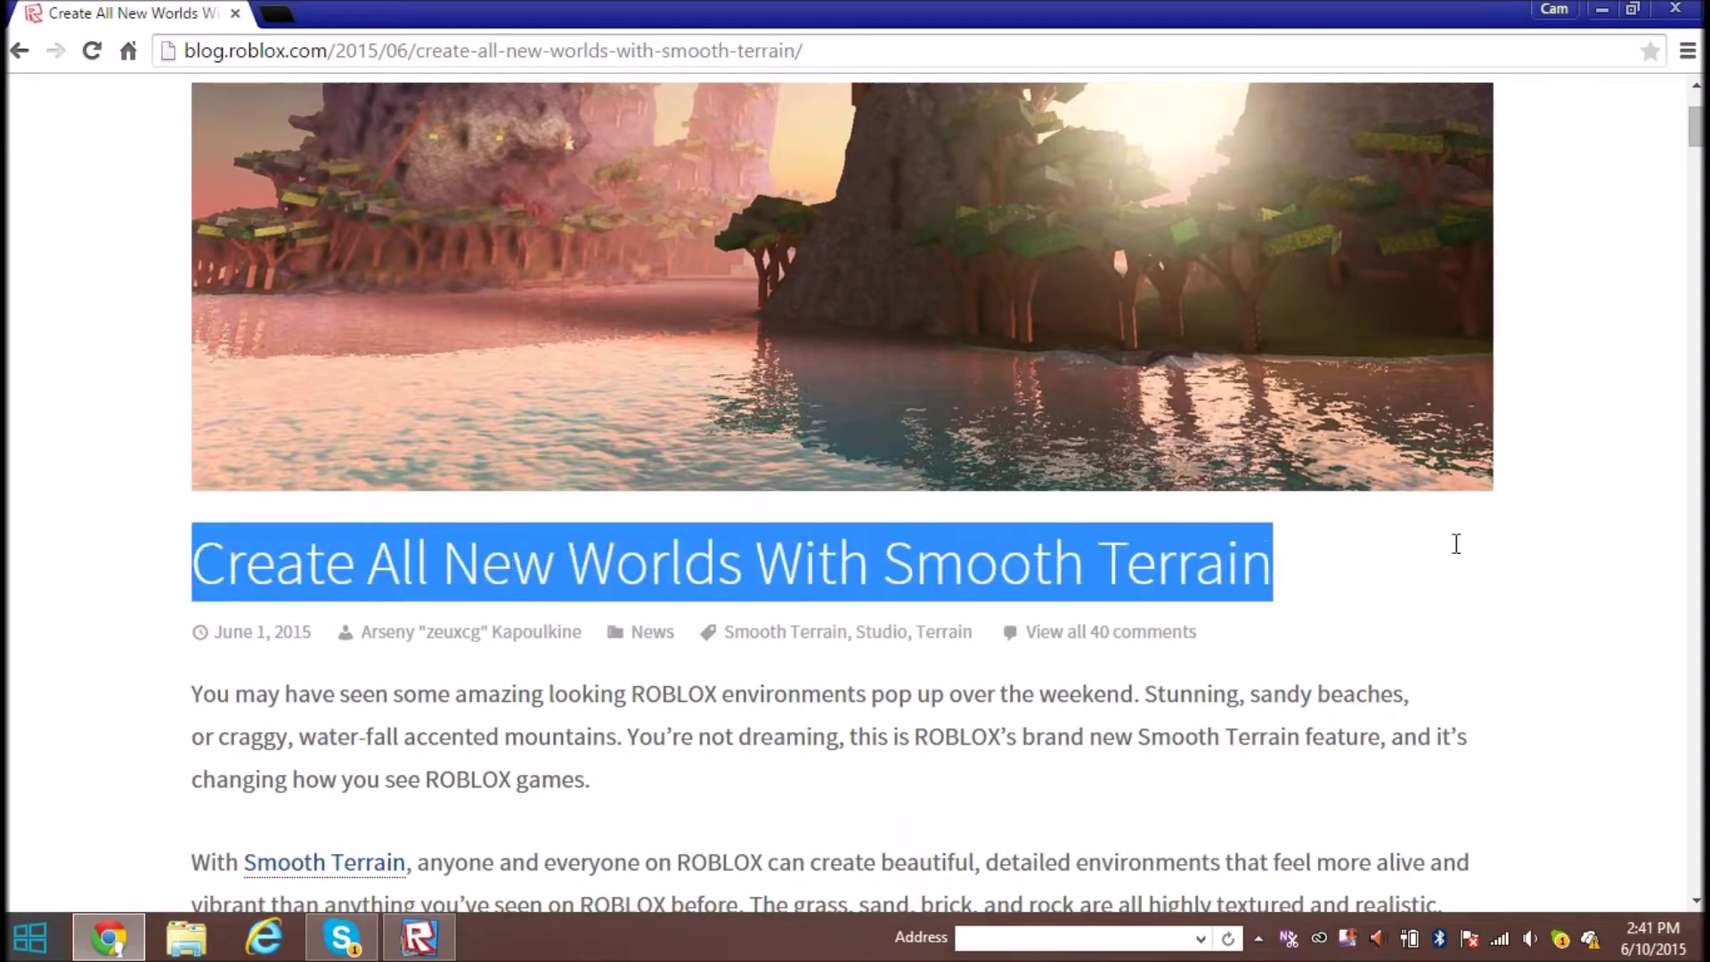
click(1455, 546)
scroll(1443, 552, down, 2)
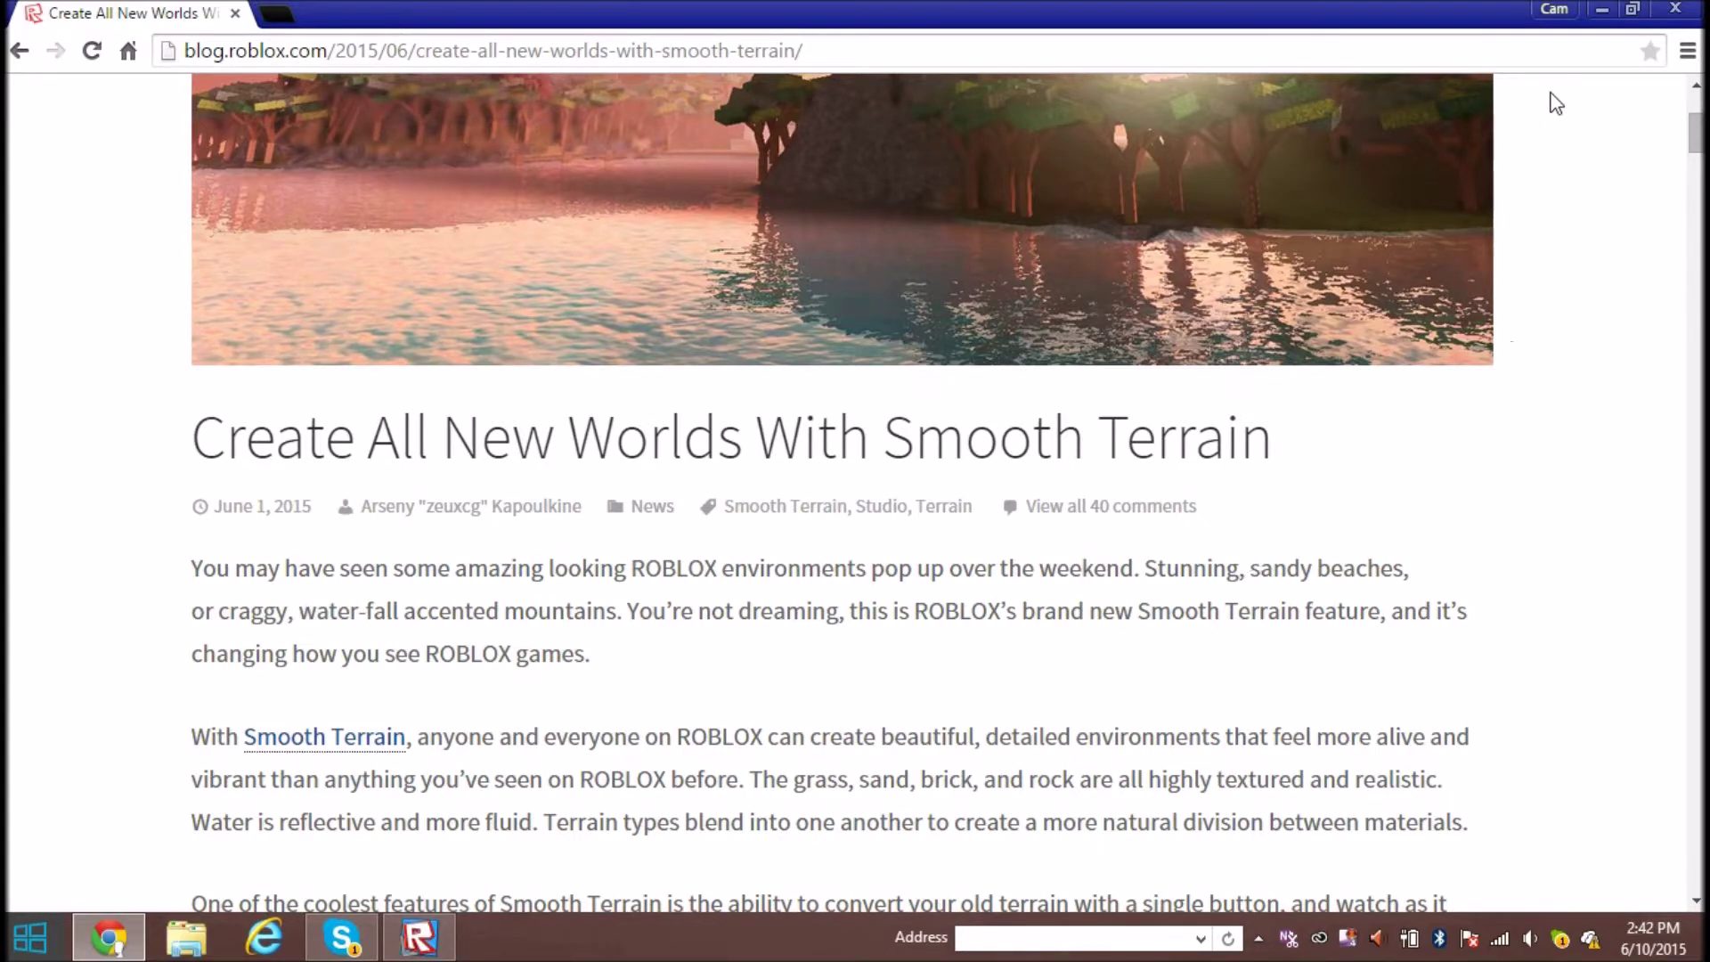
scroll(1425, 134, down, 3)
scroll(1292, 267, up, 1)
drag(1300, 326, 58, 334)
click(104, 282)
Read the rest of the article on Smooth Terrain's features, tool location, wiki and how-to video
scroll(314, 429, down, 12)
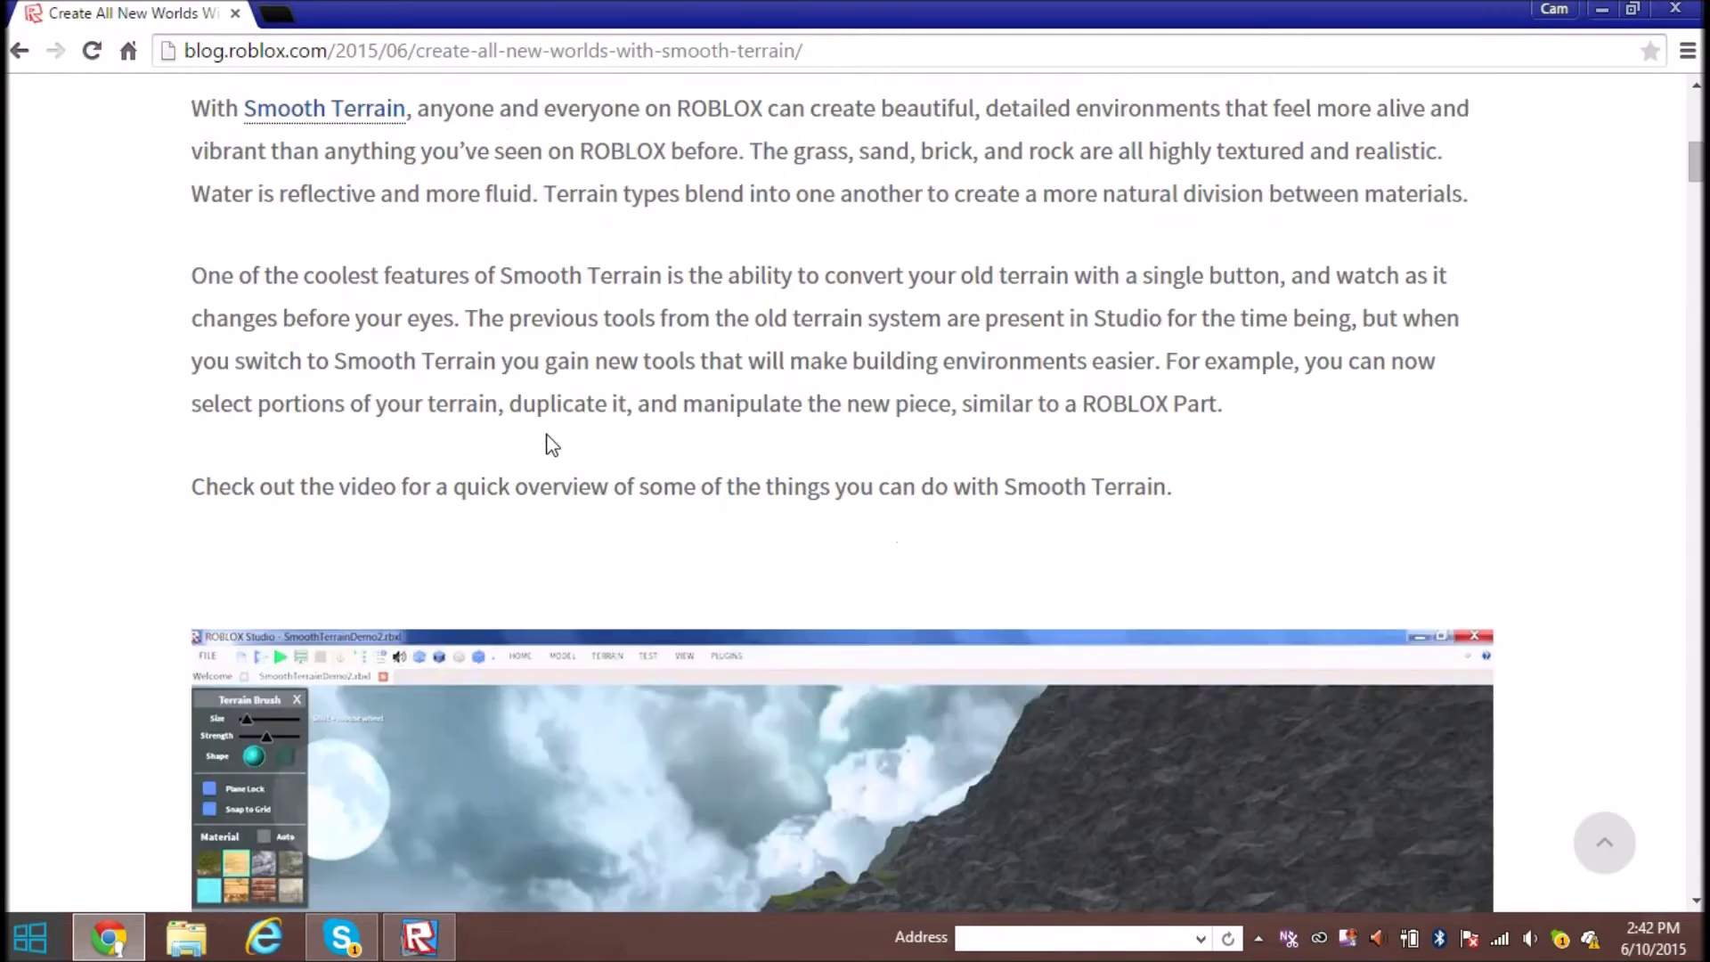
scroll(476, 615, down, 3)
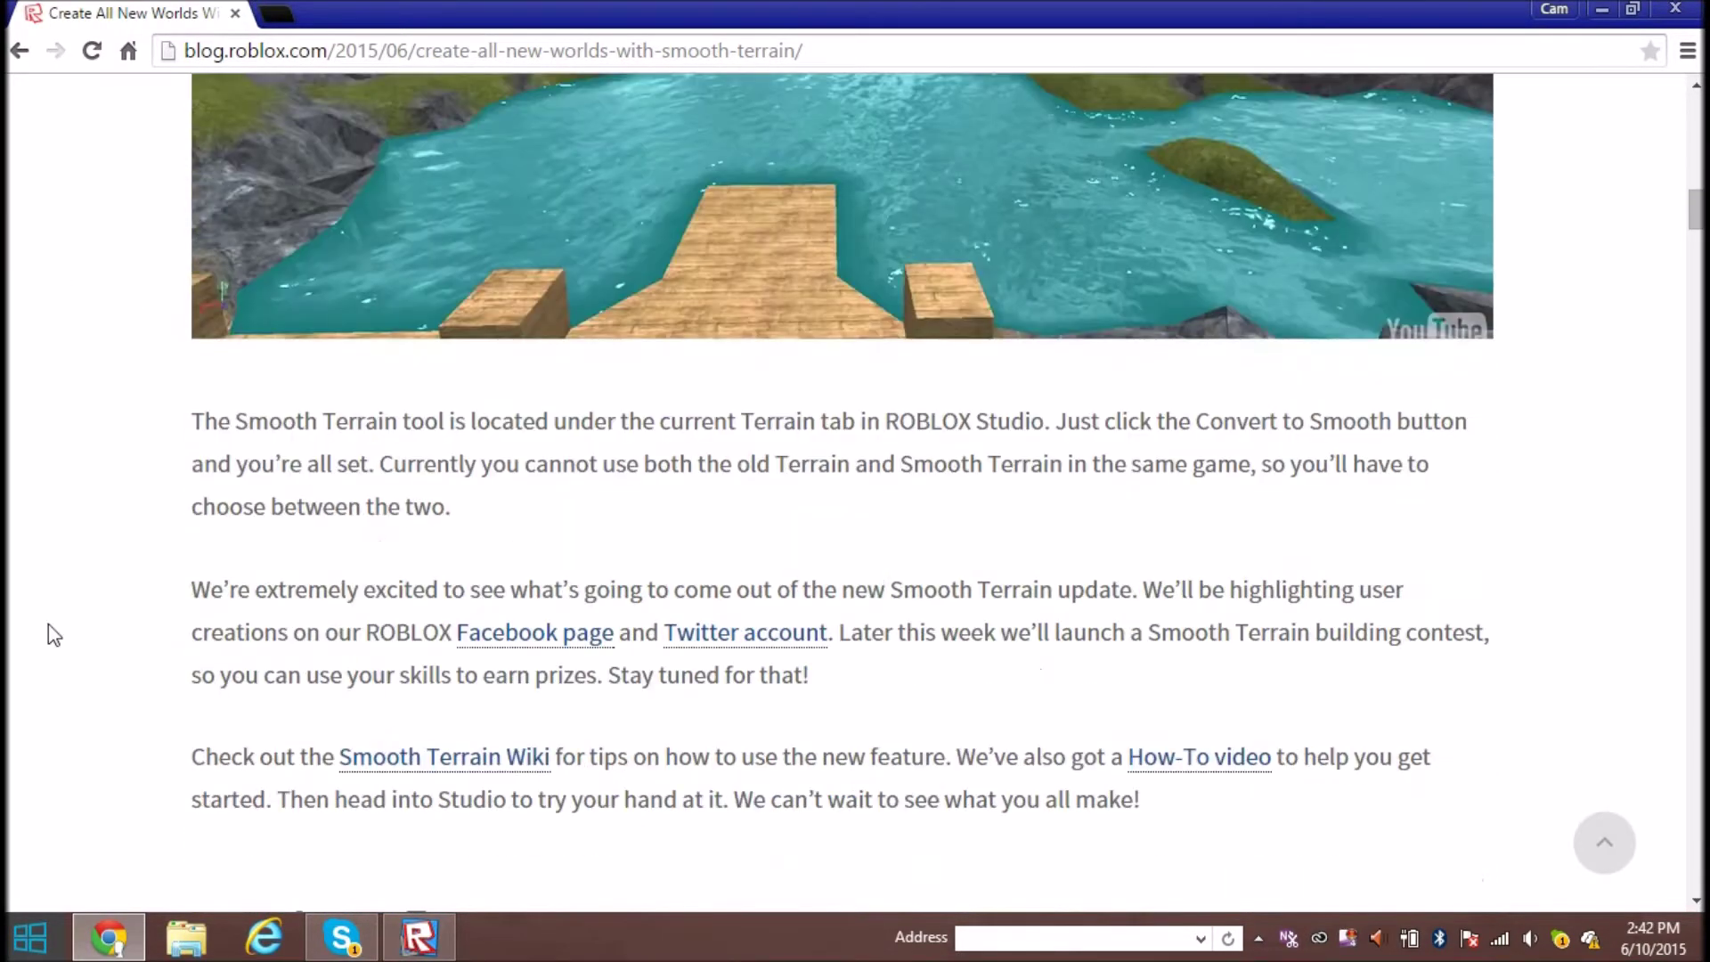
scroll(137, 479, down, 3)
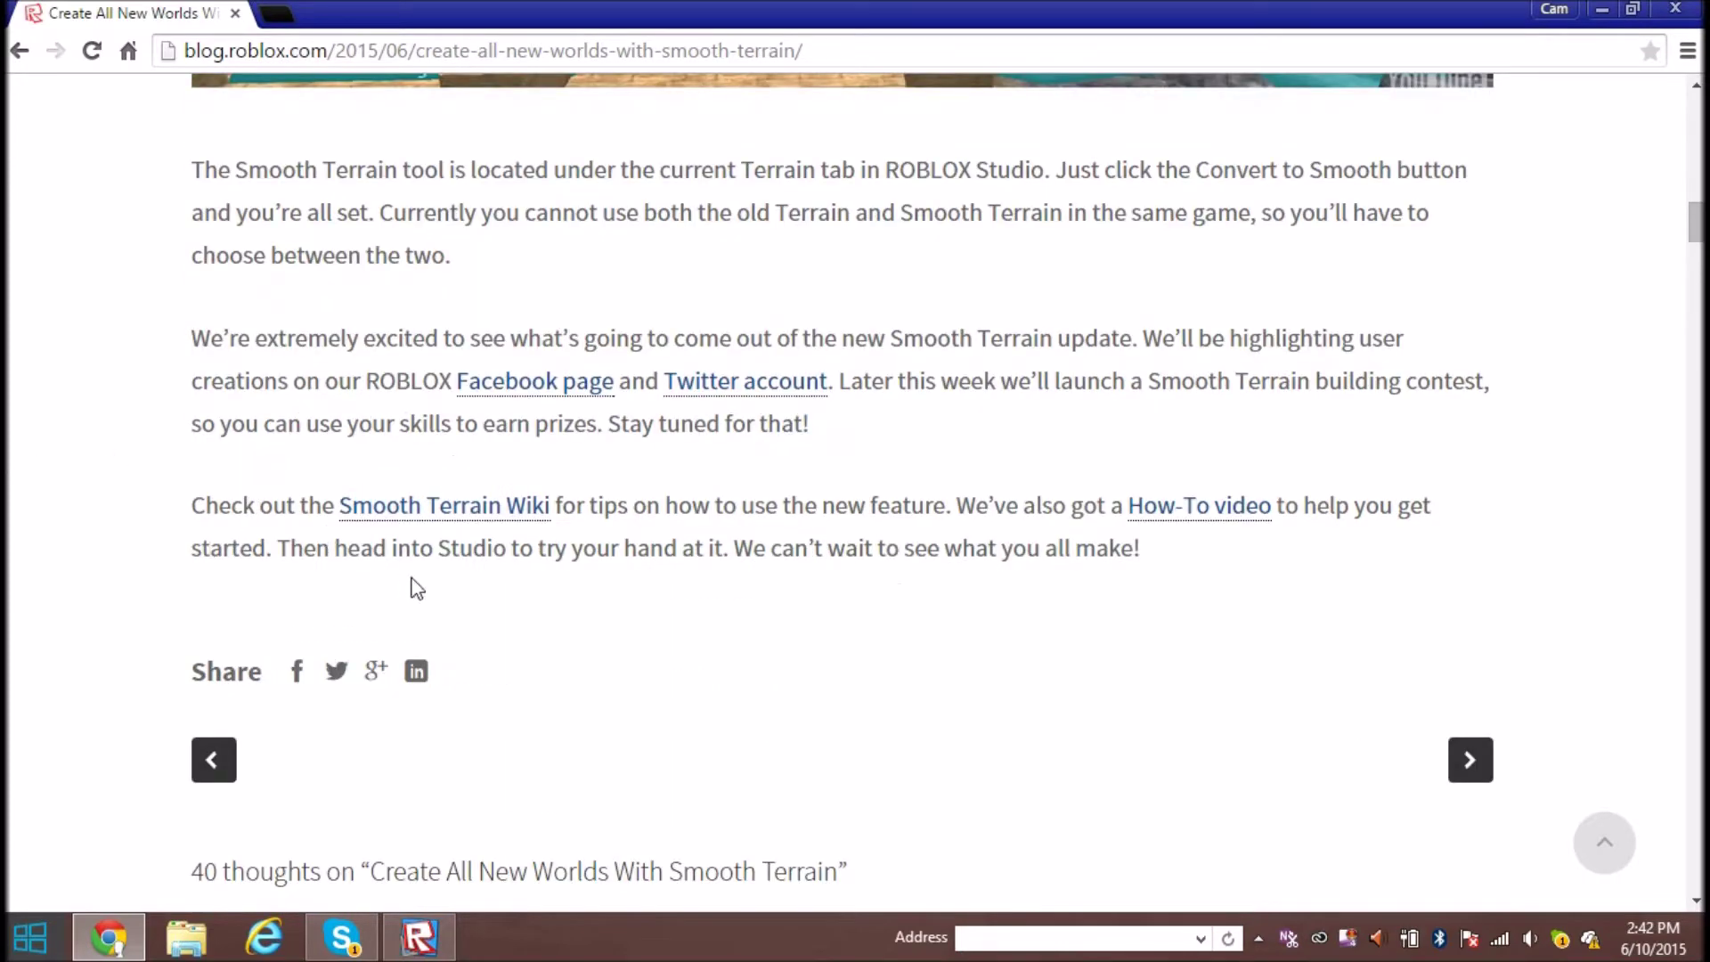
drag(453, 548, 1257, 603)
click(1258, 618)
scroll(1277, 613, up, 2)
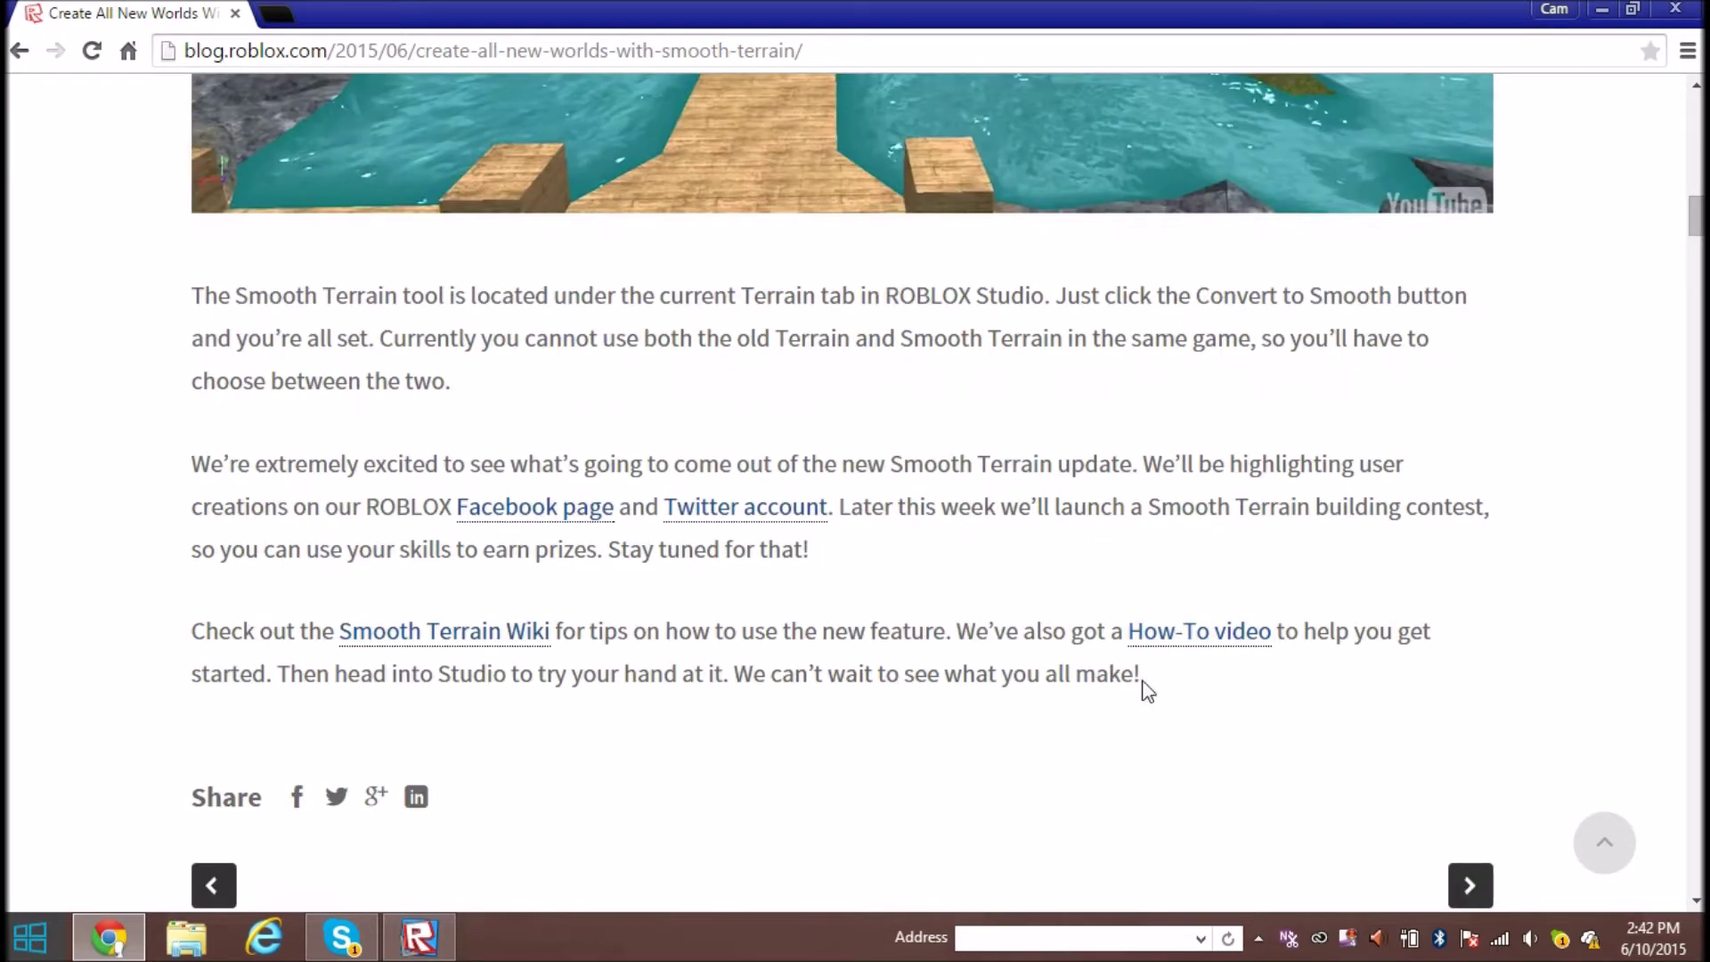
drag(1143, 682, 1116, 674)
scroll(1291, 803, up, 12)
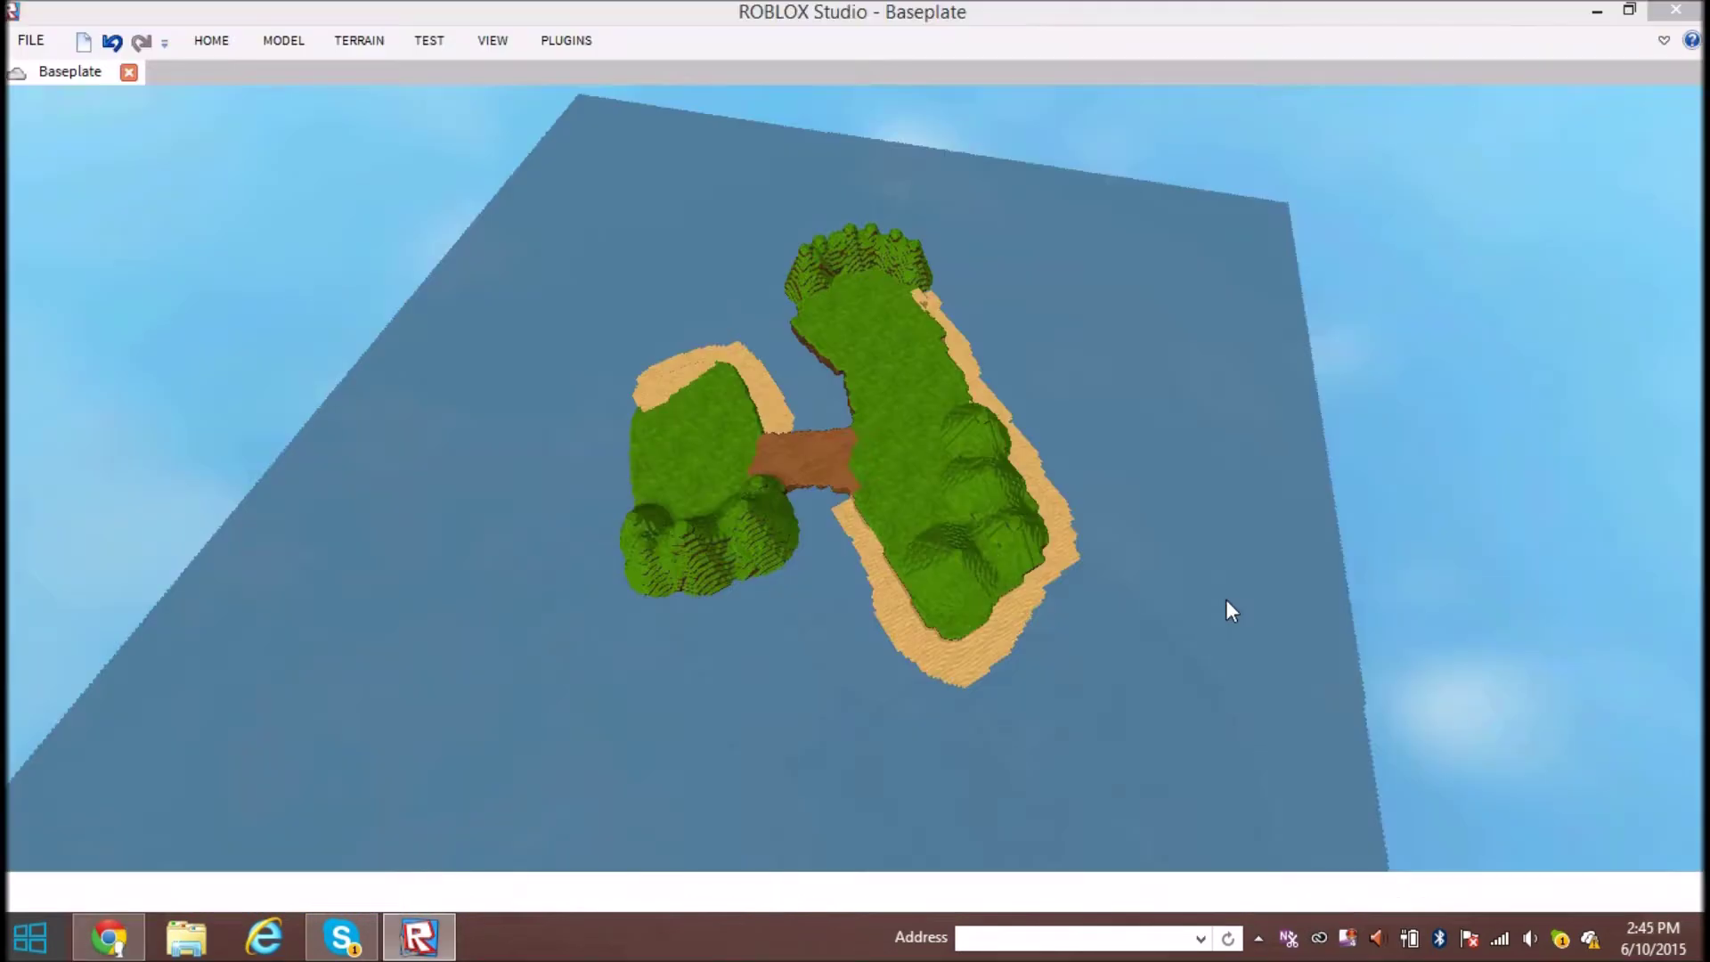
In ROBLOX Studio, examine the blocky islands, hills, beaches and connecting bridge of the Baseplate place up close and from above
right_drag(1164, 545, 1095, 508)
scroll(1095, 558, up, 3)
scroll(1093, 497, up, 3)
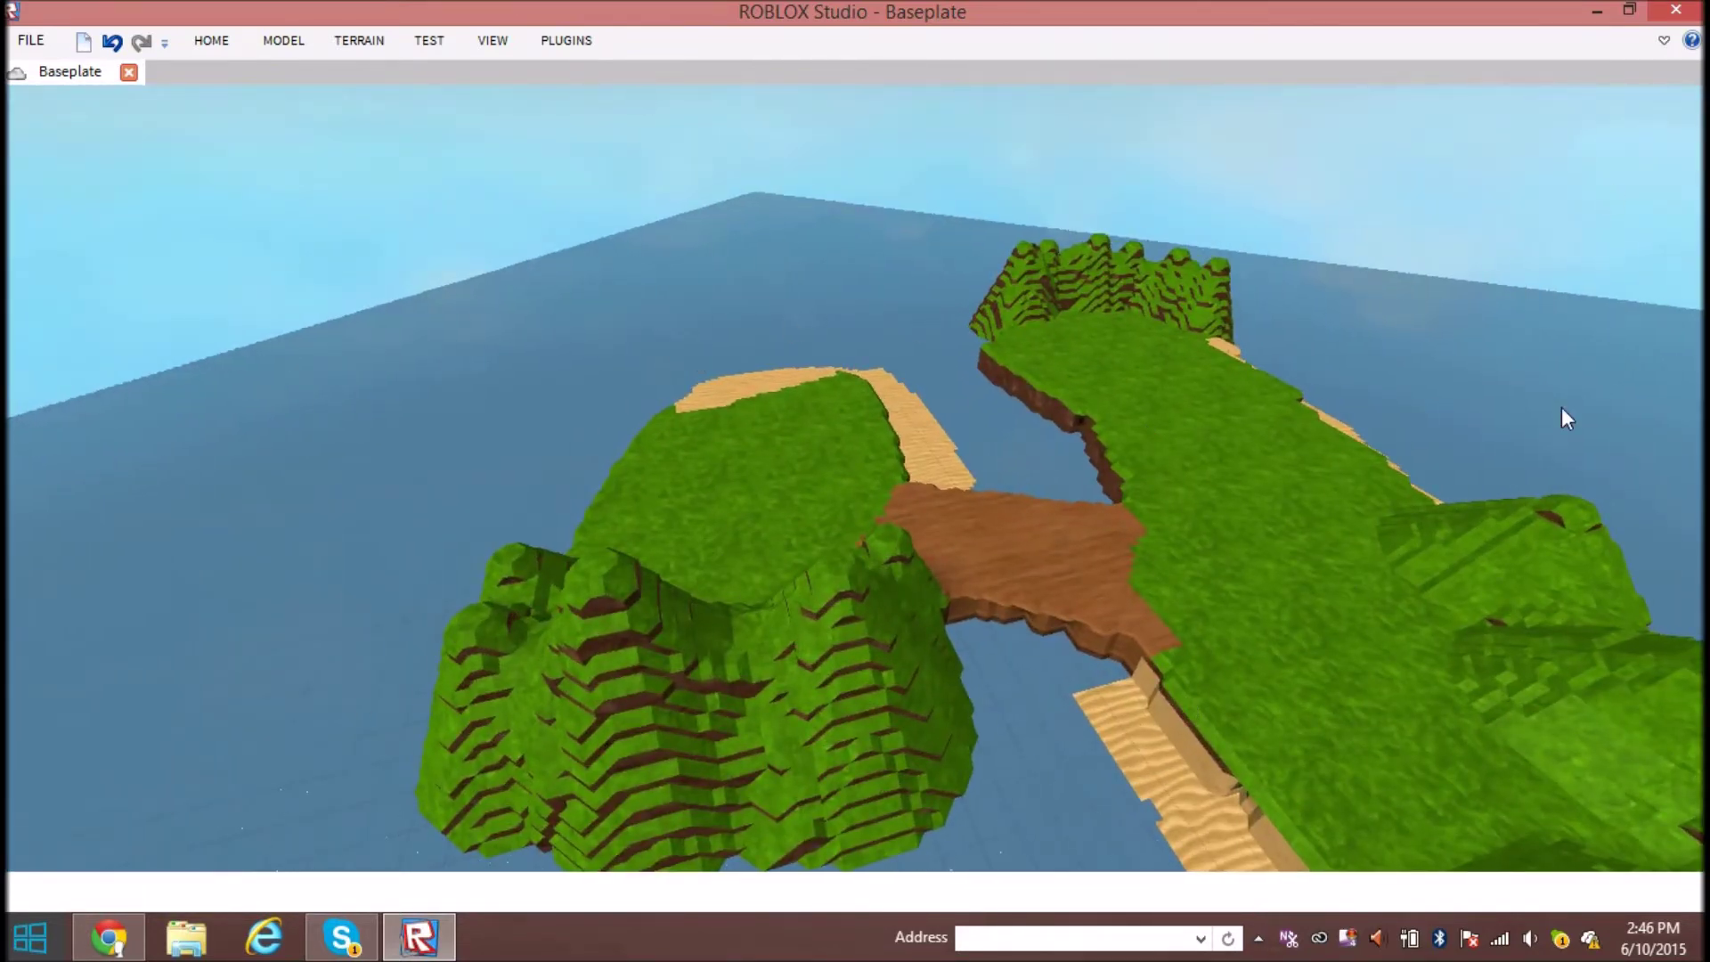
right_drag(1123, 512, 1059, 512)
scroll(1124, 512, up, 2)
scroll(1091, 513, up, 3)
scroll(1091, 512, up, 1)
scroll(1225, 495, down, 2)
right_drag(1383, 658, 1346, 352)
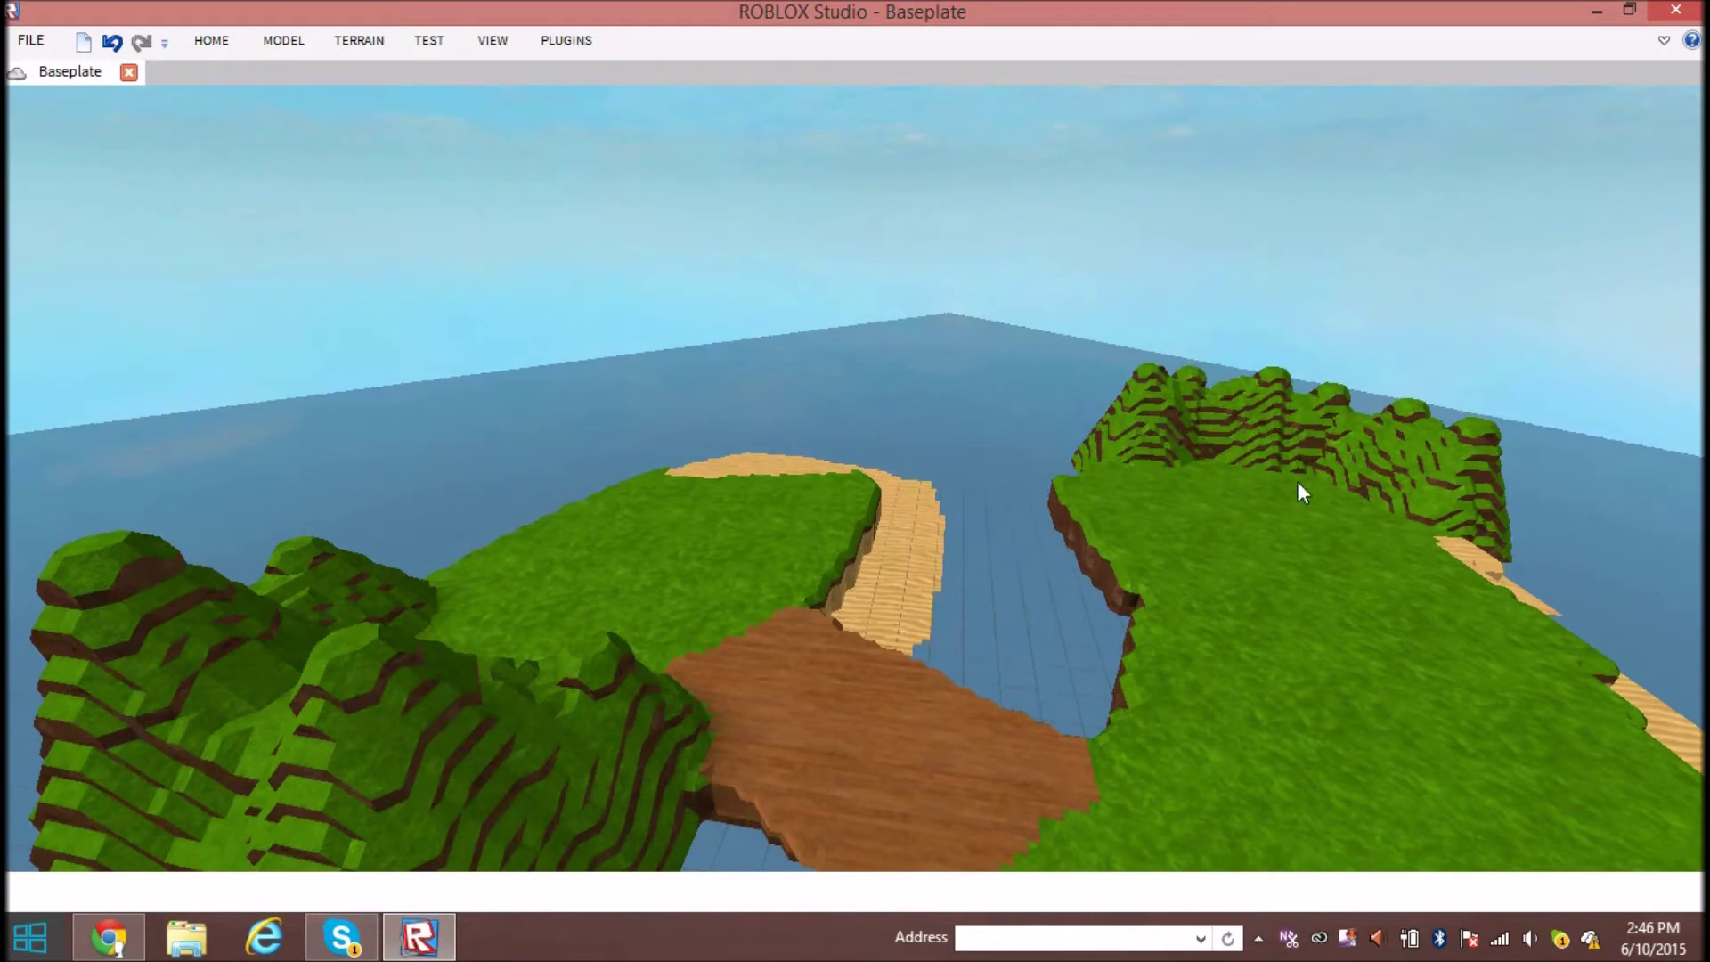
right_drag(1296, 482, 1269, 598)
key(d)
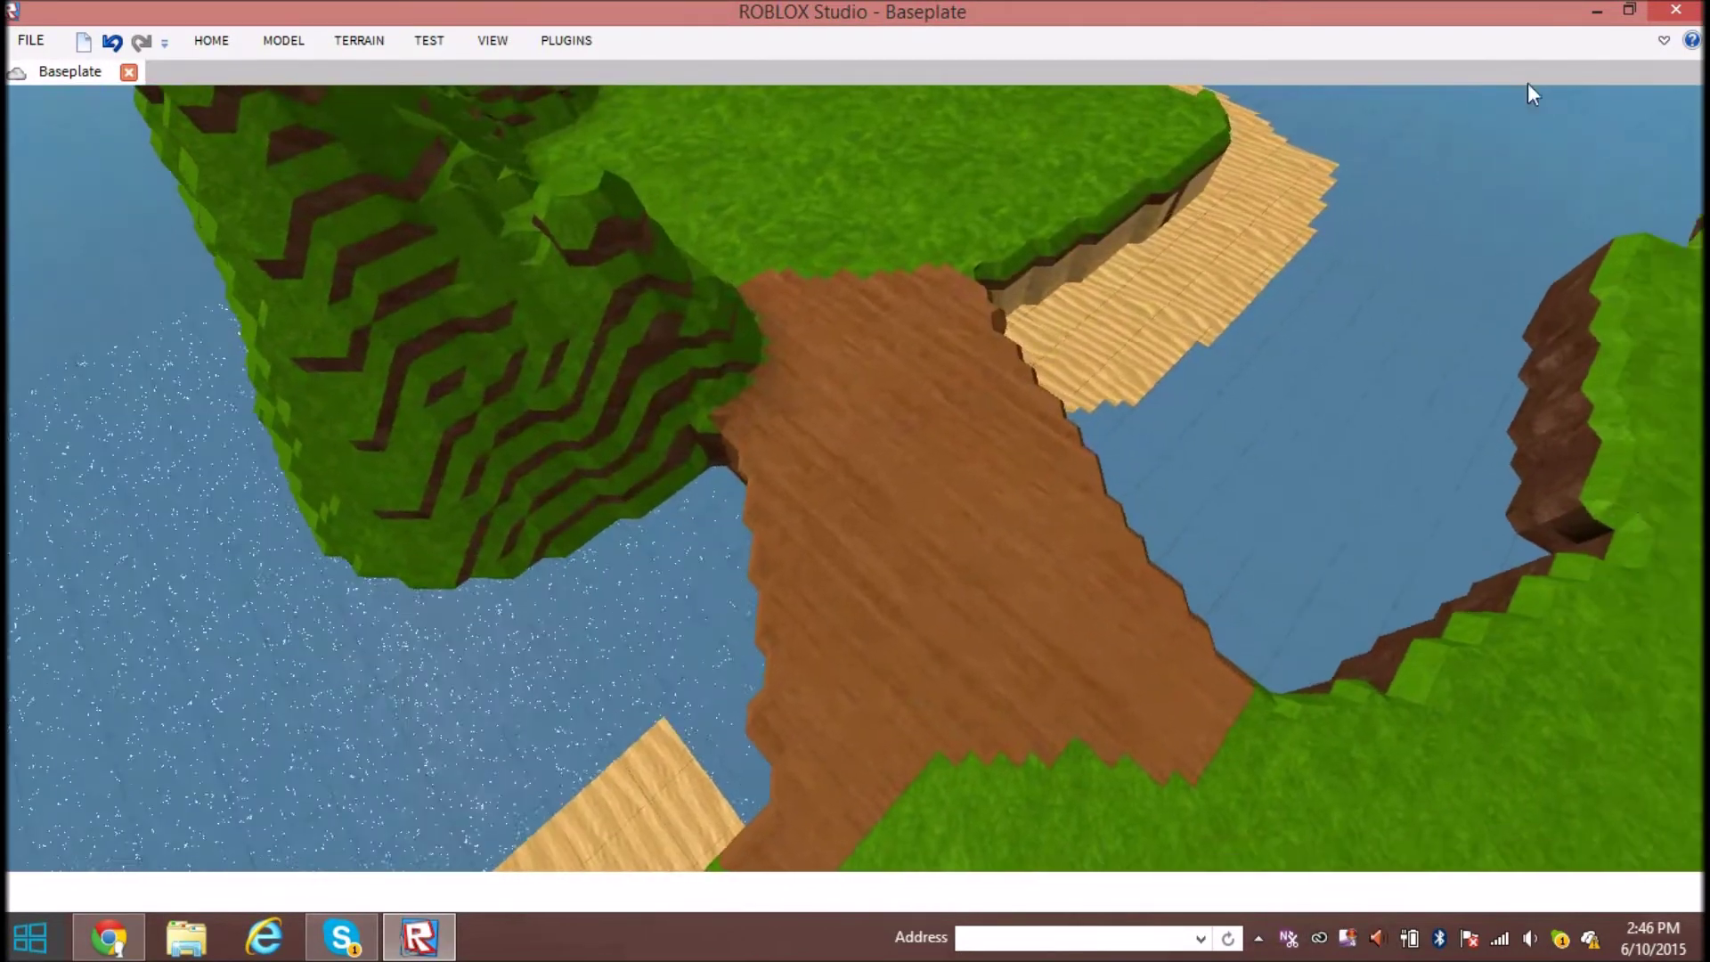
right_drag(1528, 91, 1143, 570)
scroll(1149, 459, down, 5)
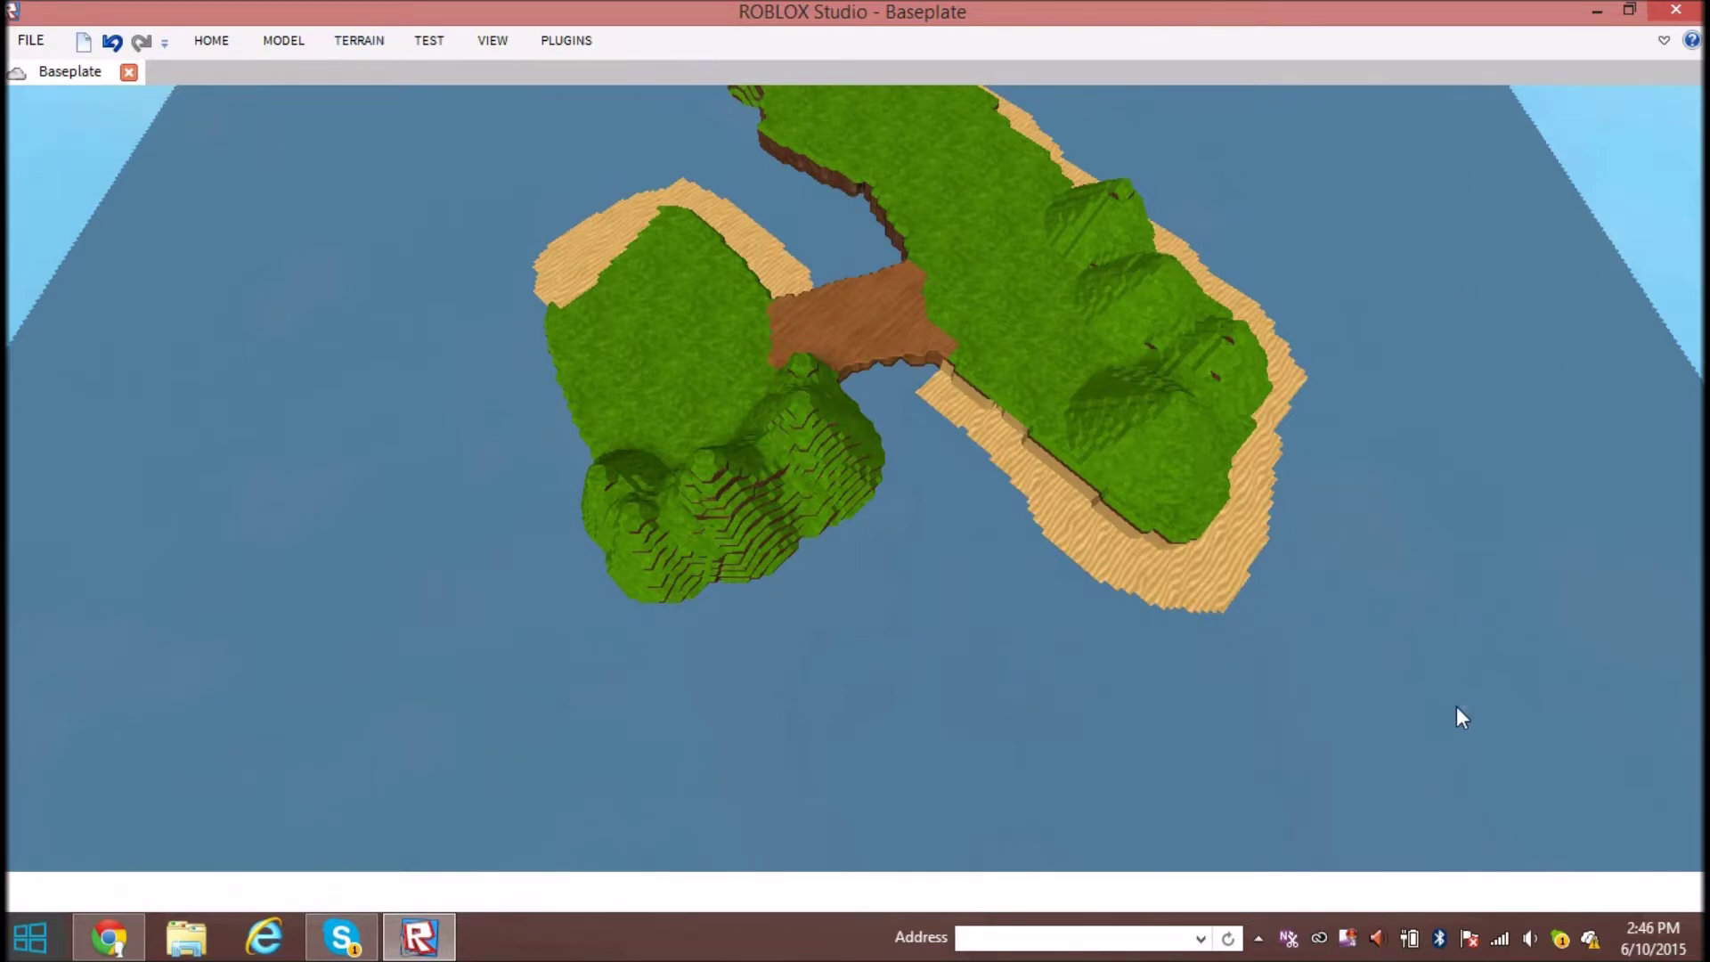
drag(1459, 708, 1473, 789)
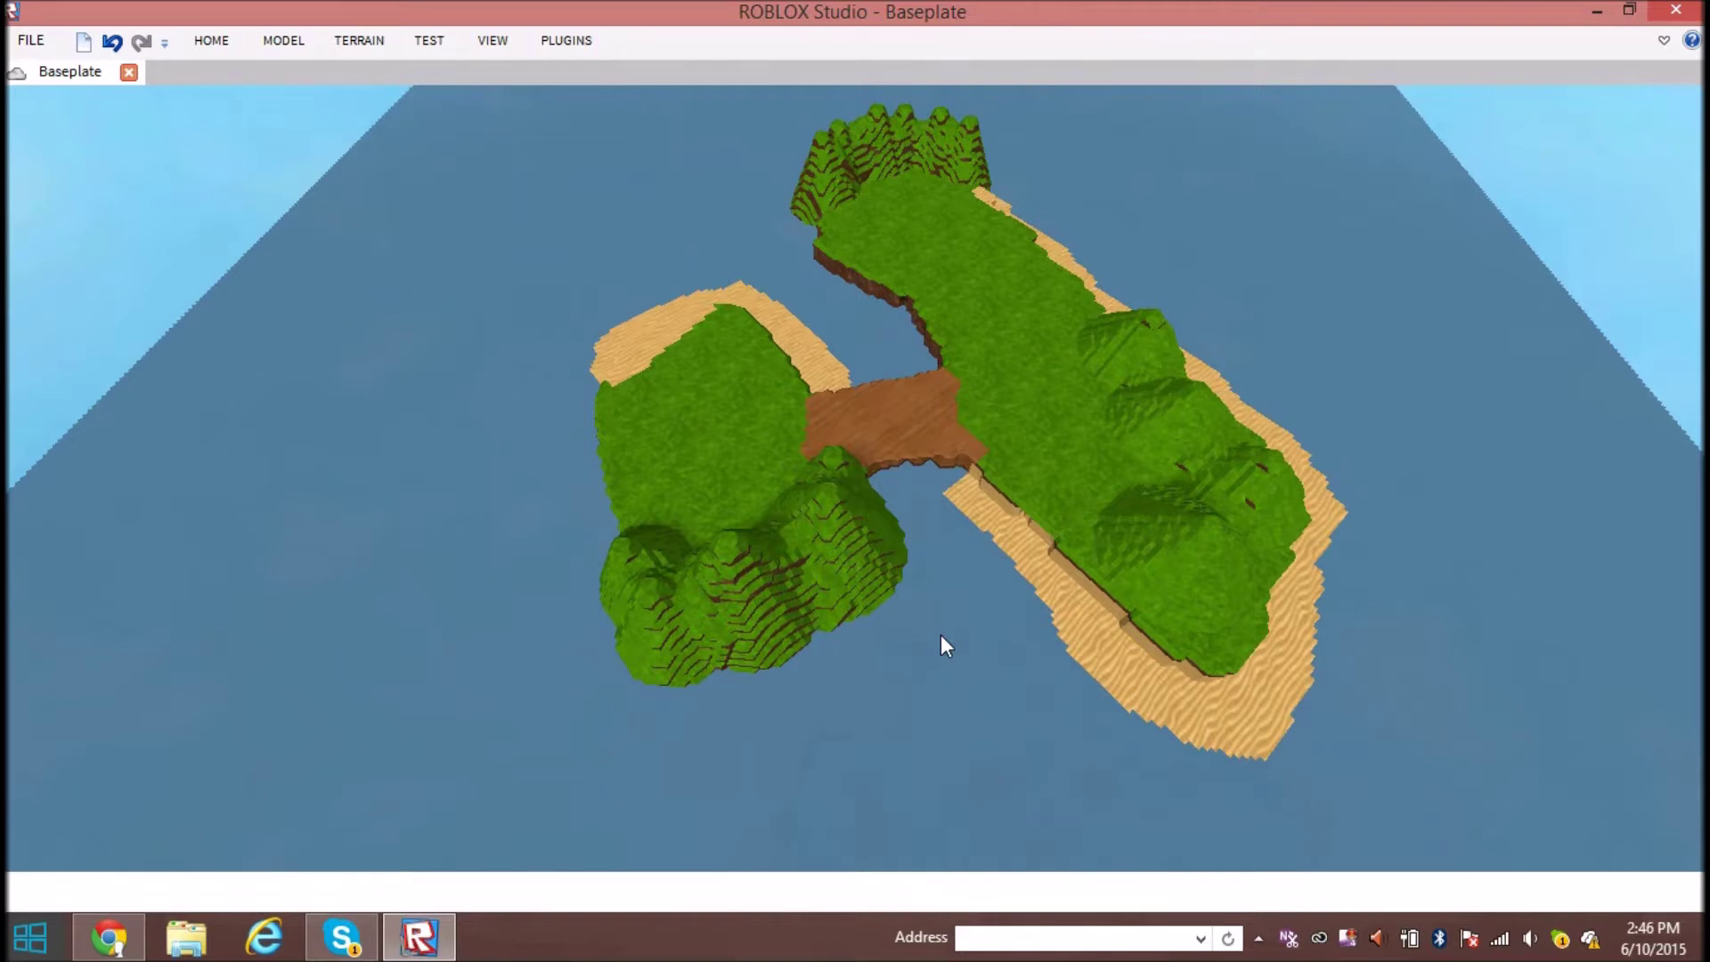
Convert the place's blocky voxel terrain to smooth terrain and accept the conversion
drag(1480, 780, 316, 214)
click(359, 42)
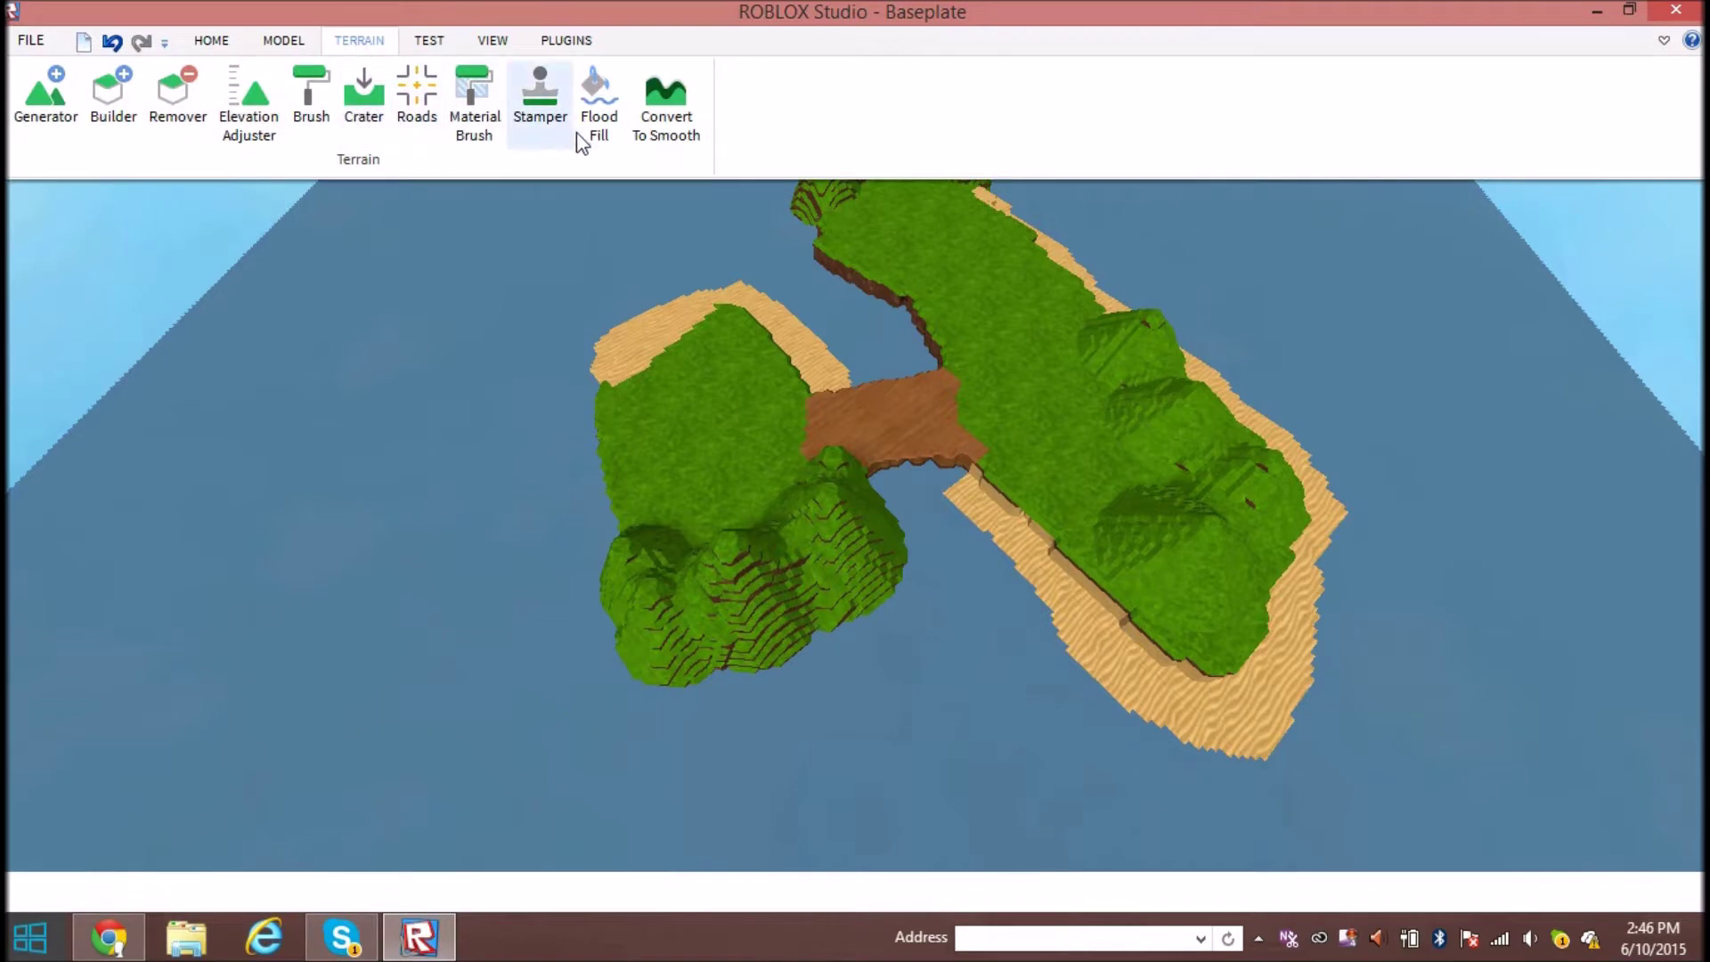
click(669, 106)
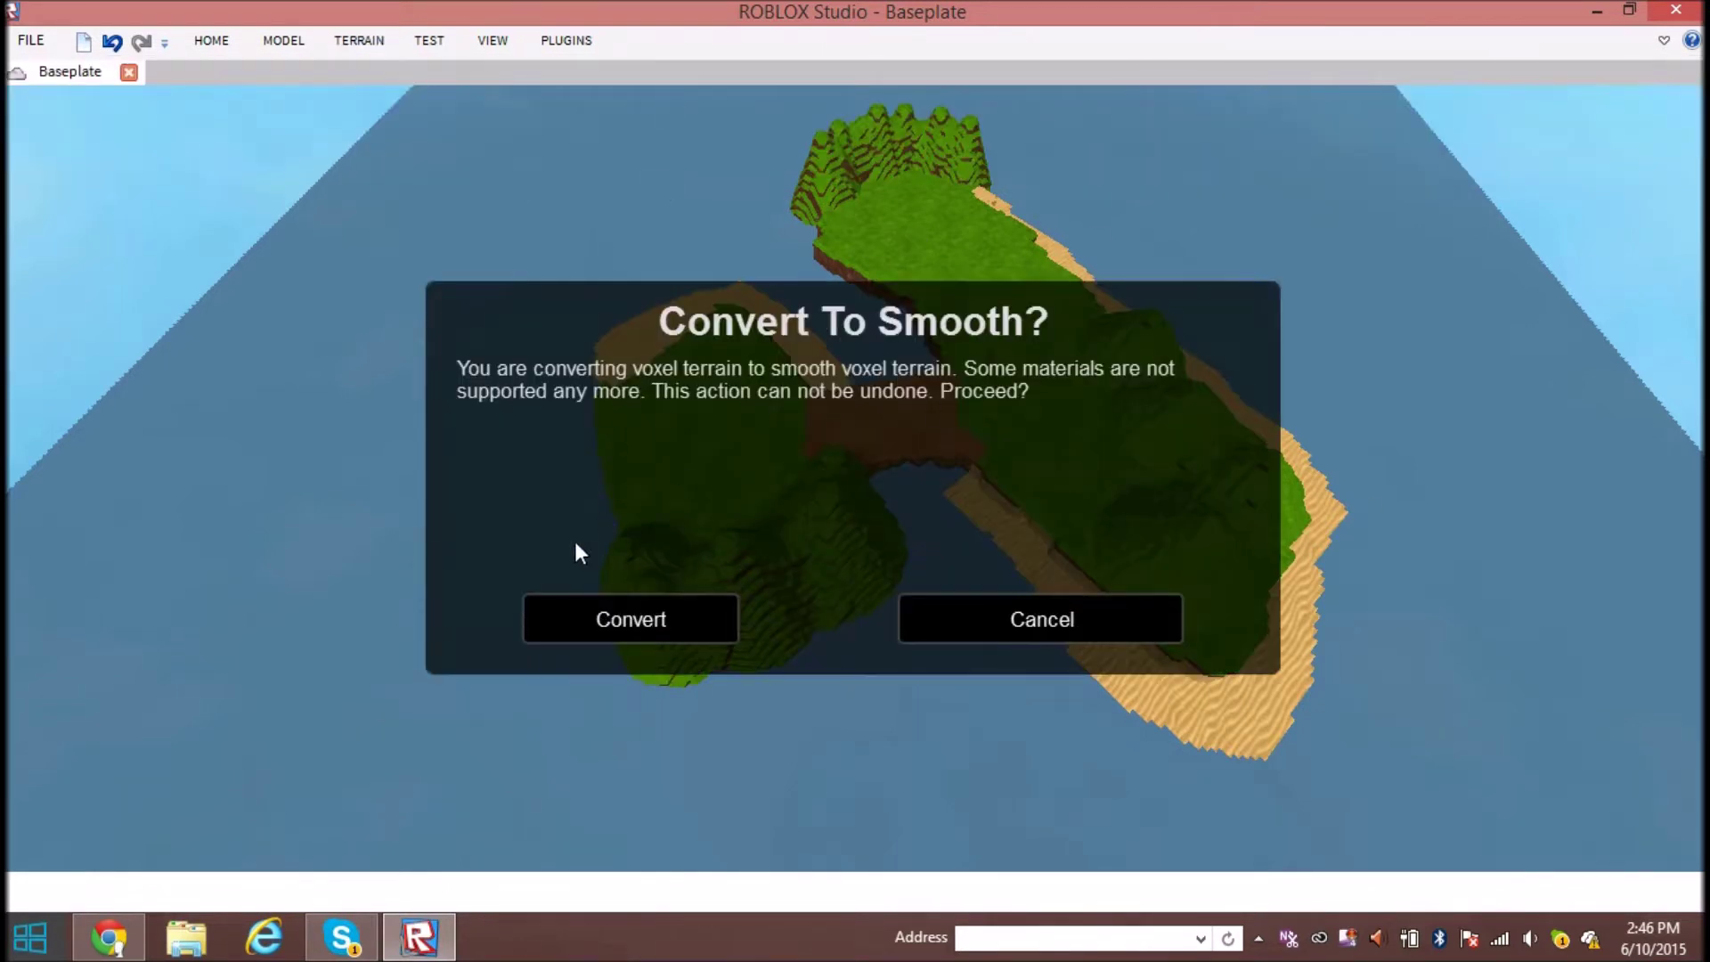
click(572, 605)
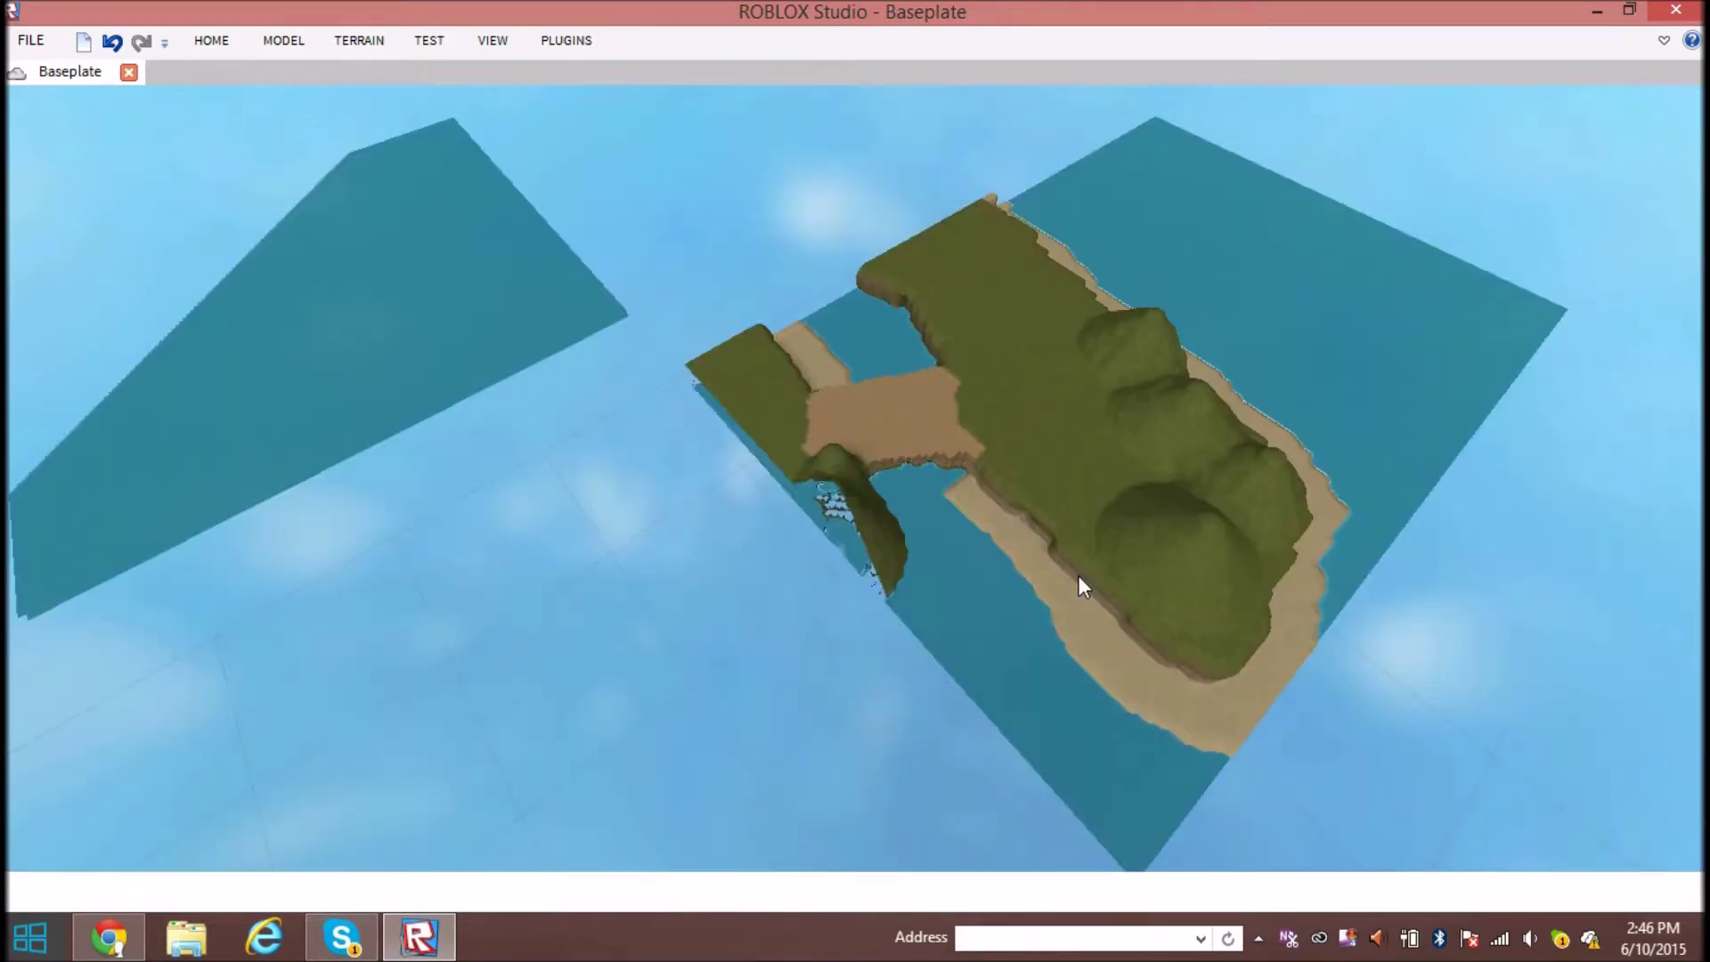
Inspect the converted smooth terrain, including the hills, cliffs, water, beach and wooden bridge between the islands
scroll(1078, 576, up, 10)
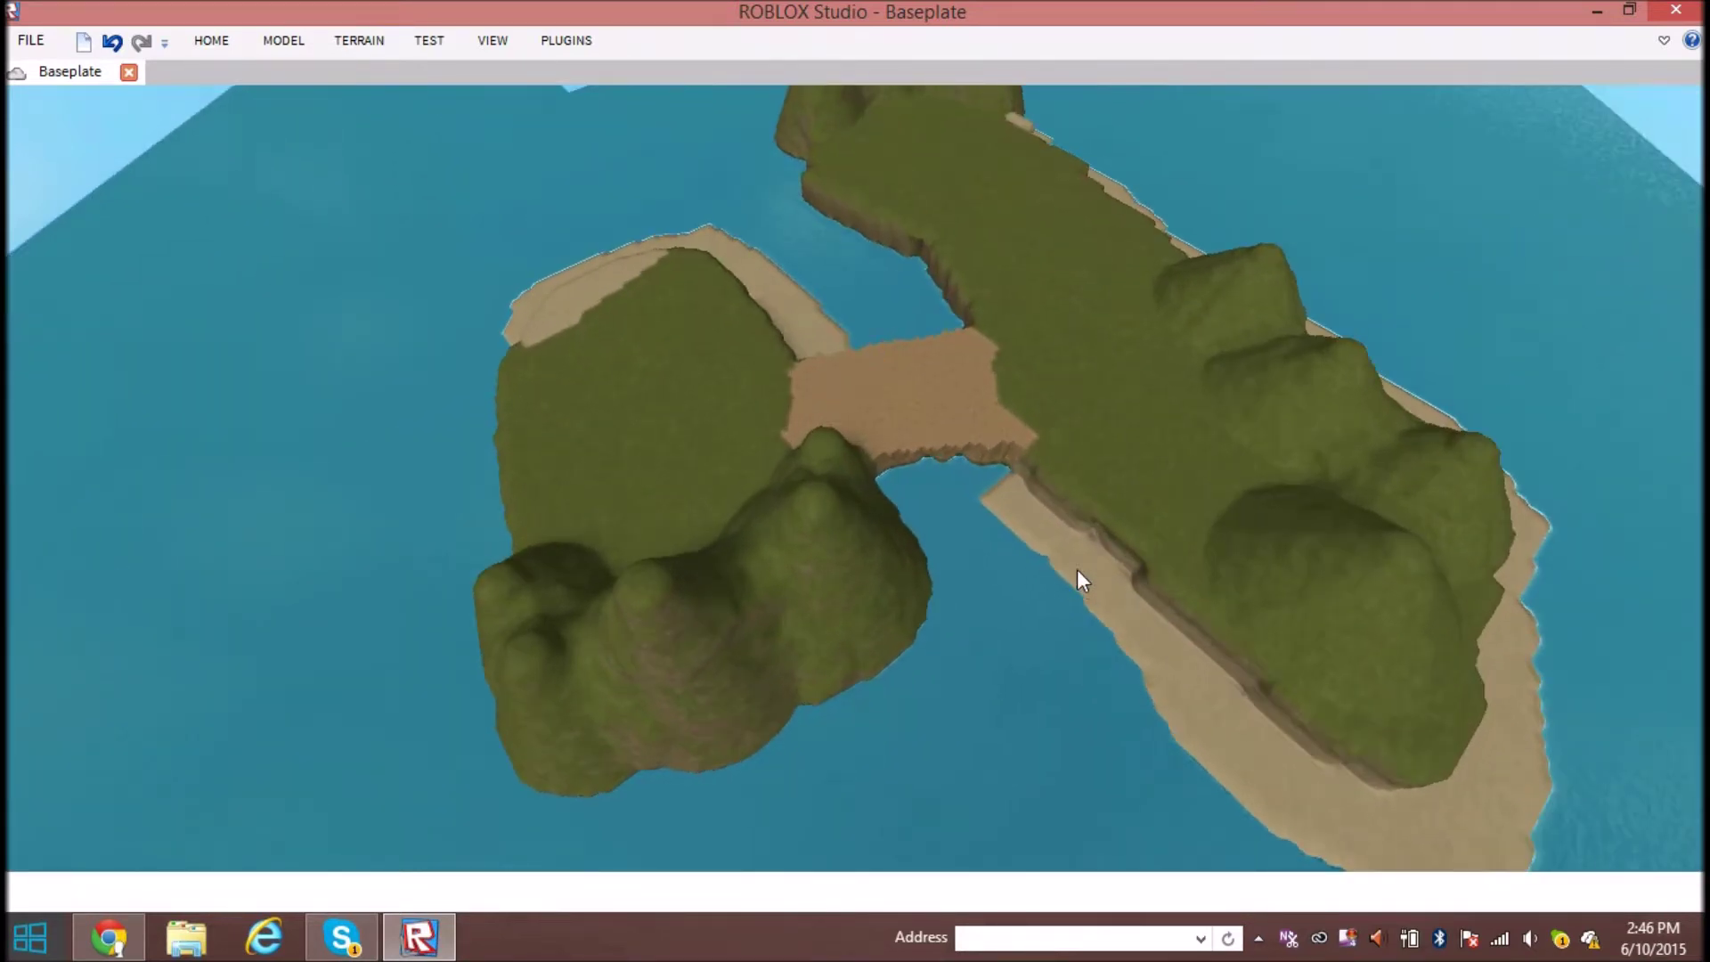
right_drag(1077, 569, 1206, 533)
key(w)
key(w)
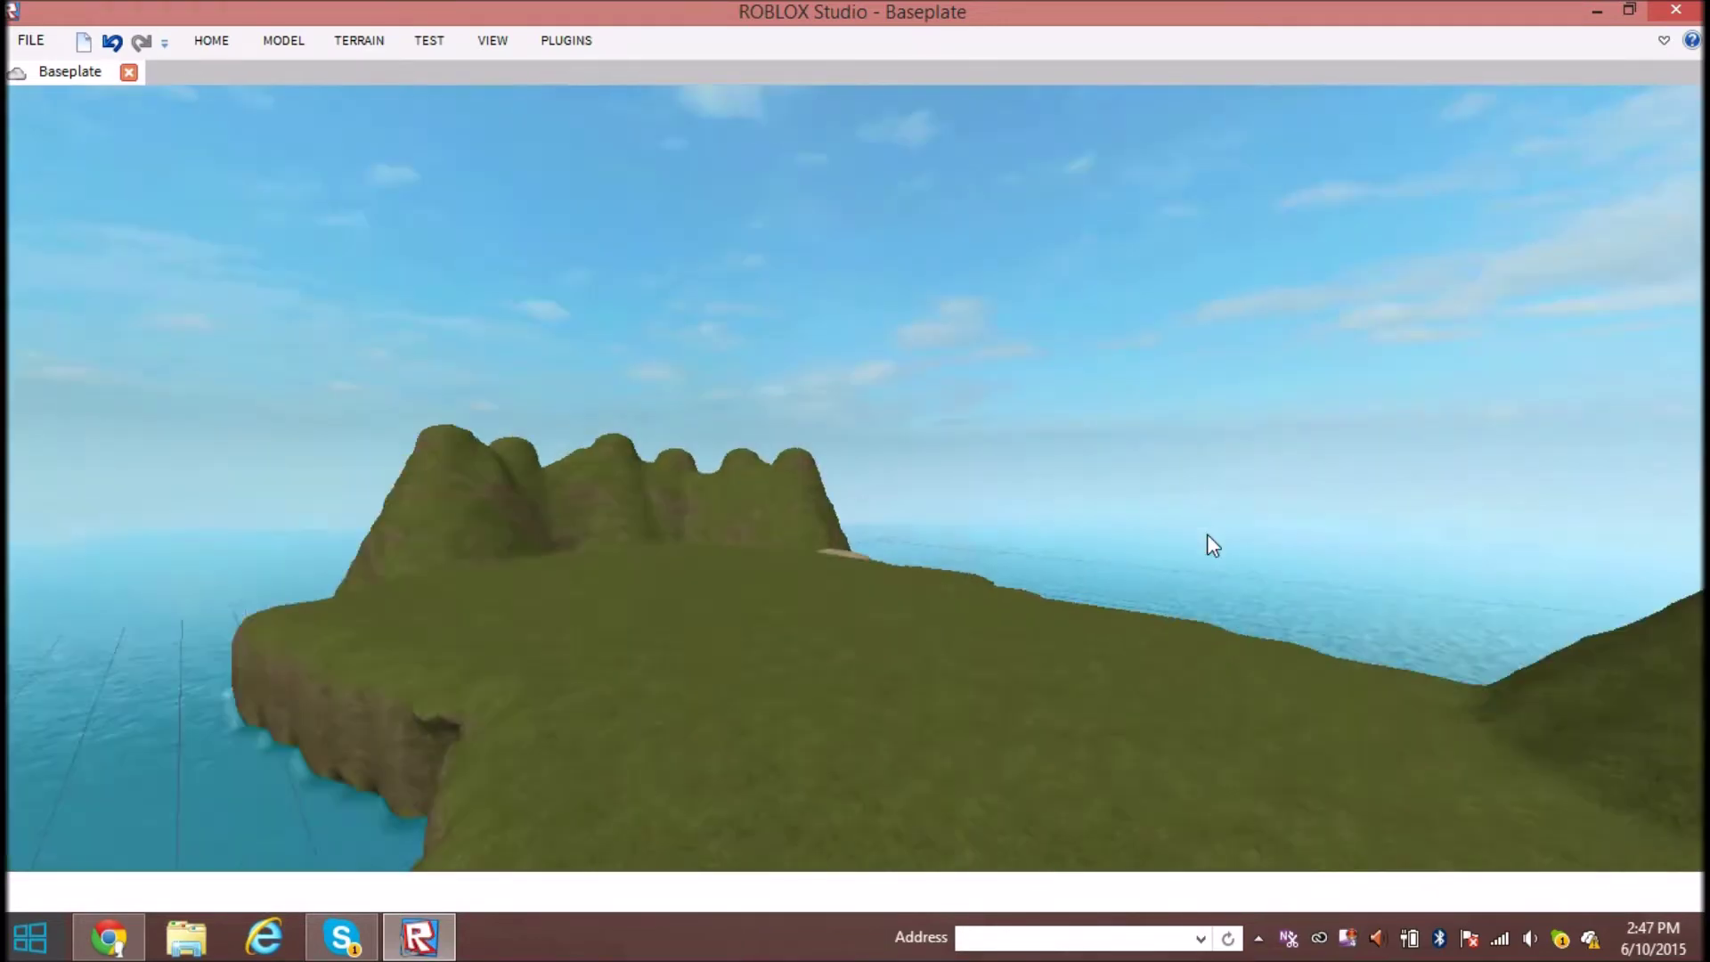
scroll(1206, 533, up, 15)
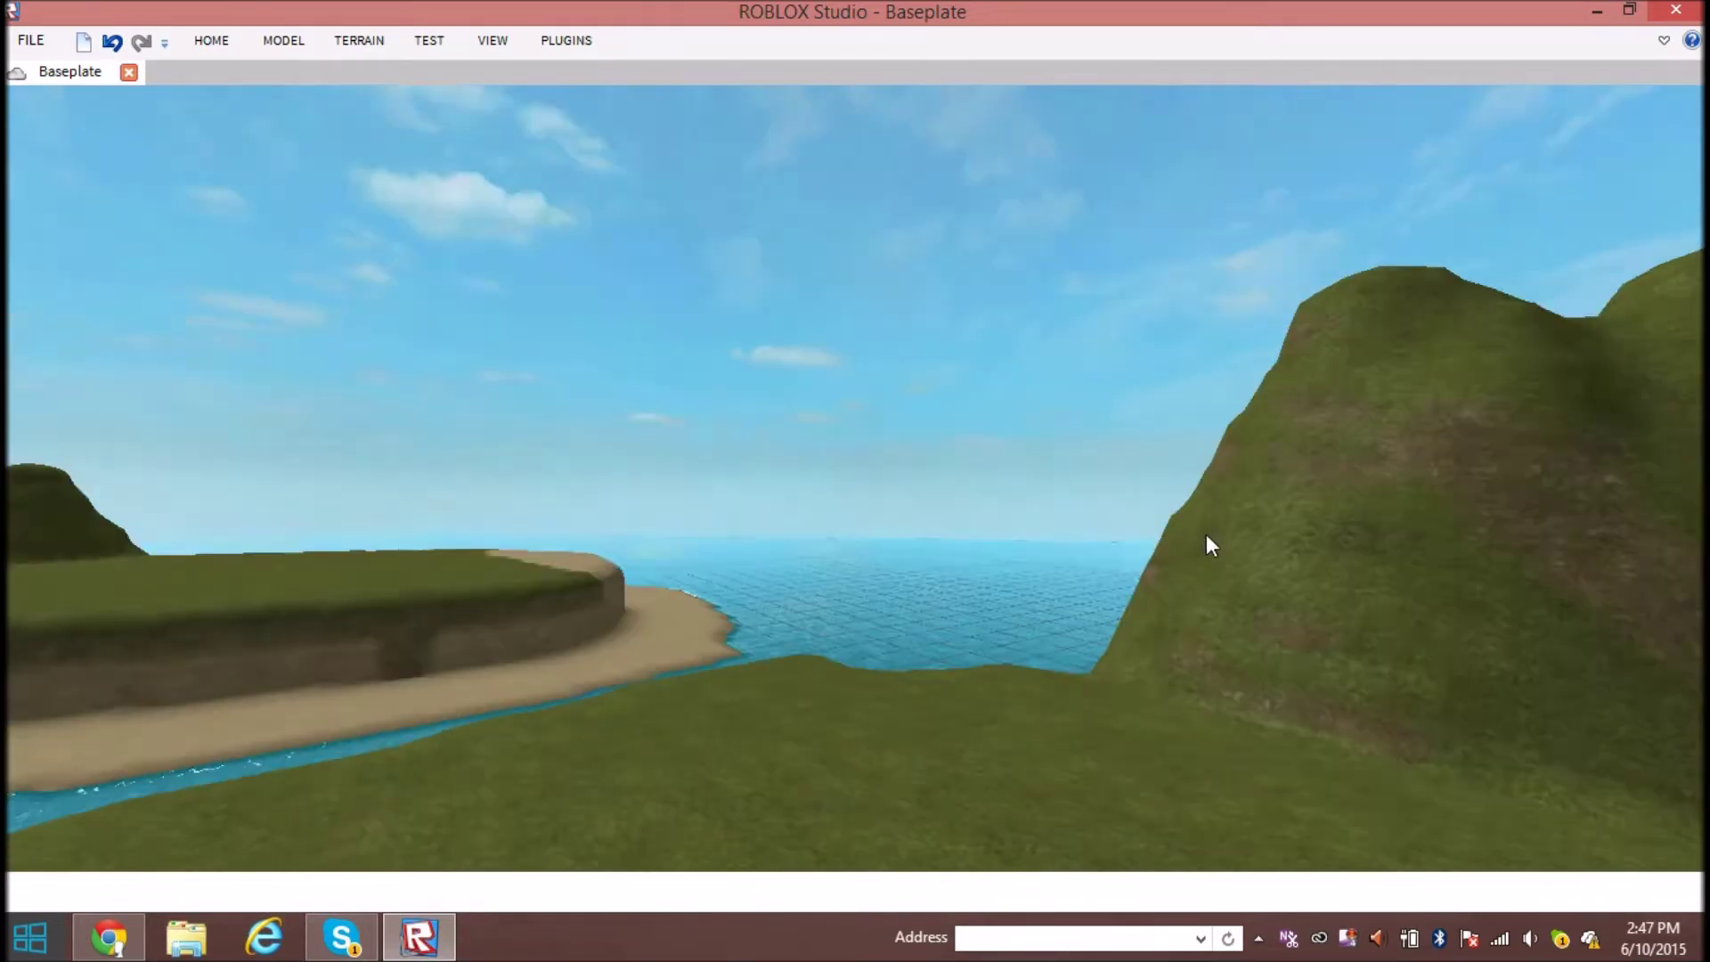
right_drag(1205, 532, 1203, 532)
key(w)
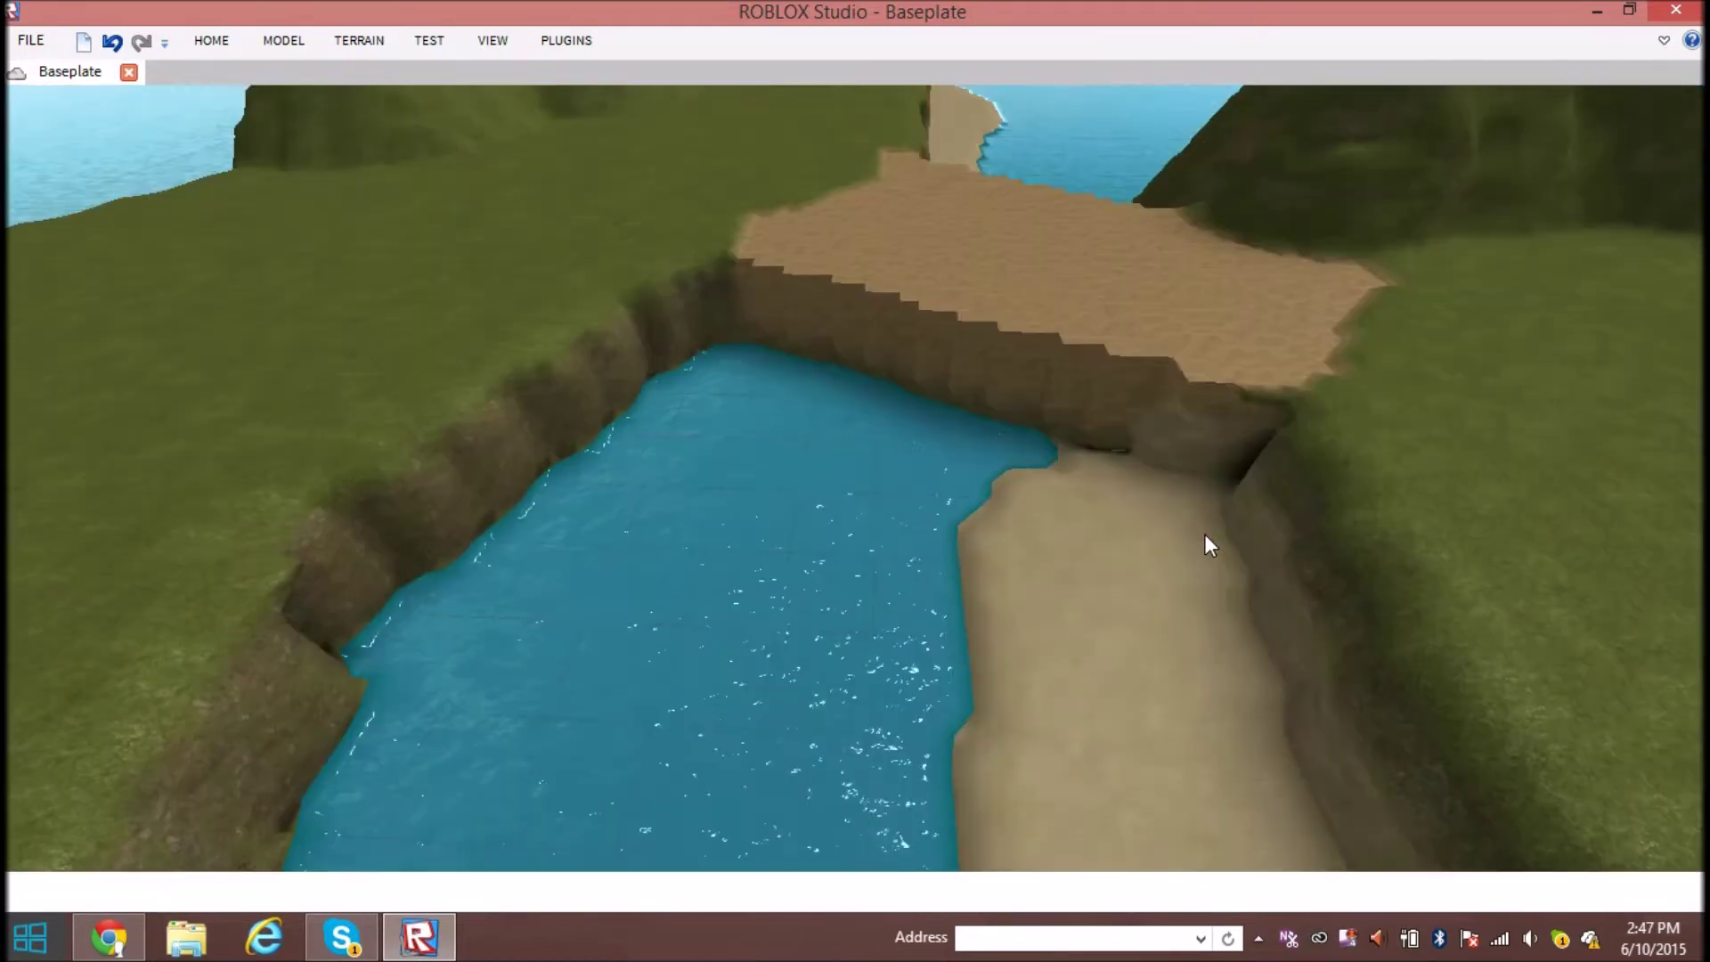
key(s)
key(w)
right_drag(1283, 464, 1284, 463)
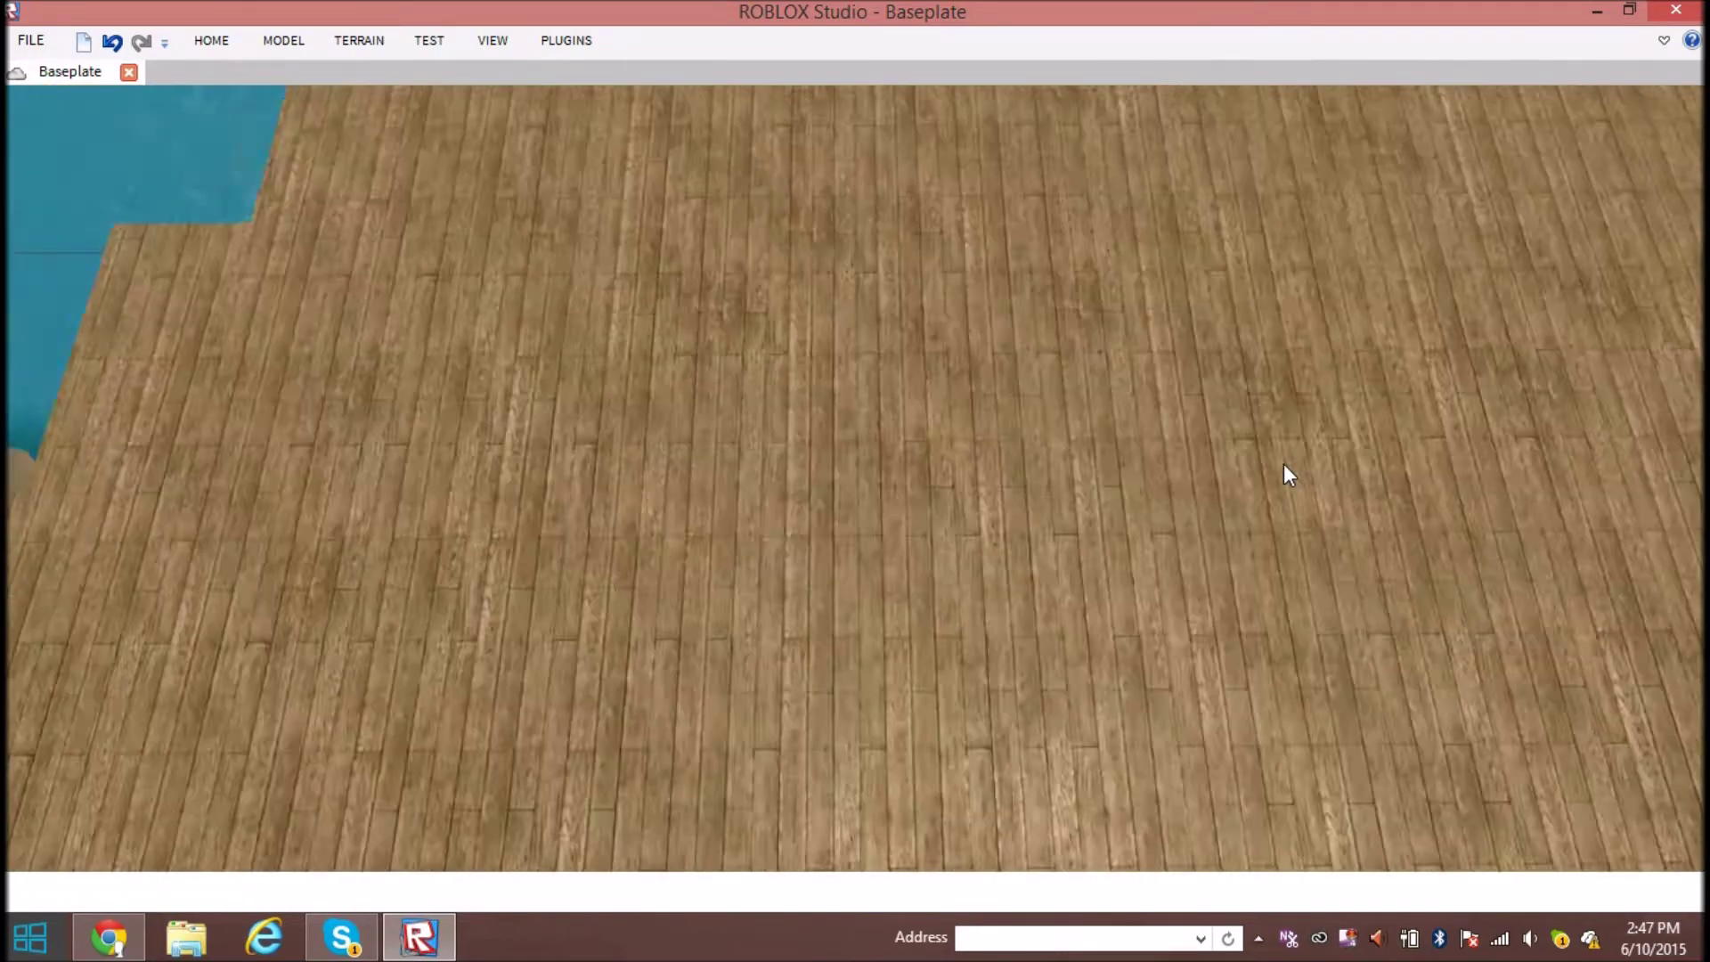
scroll(1284, 464, down, 10)
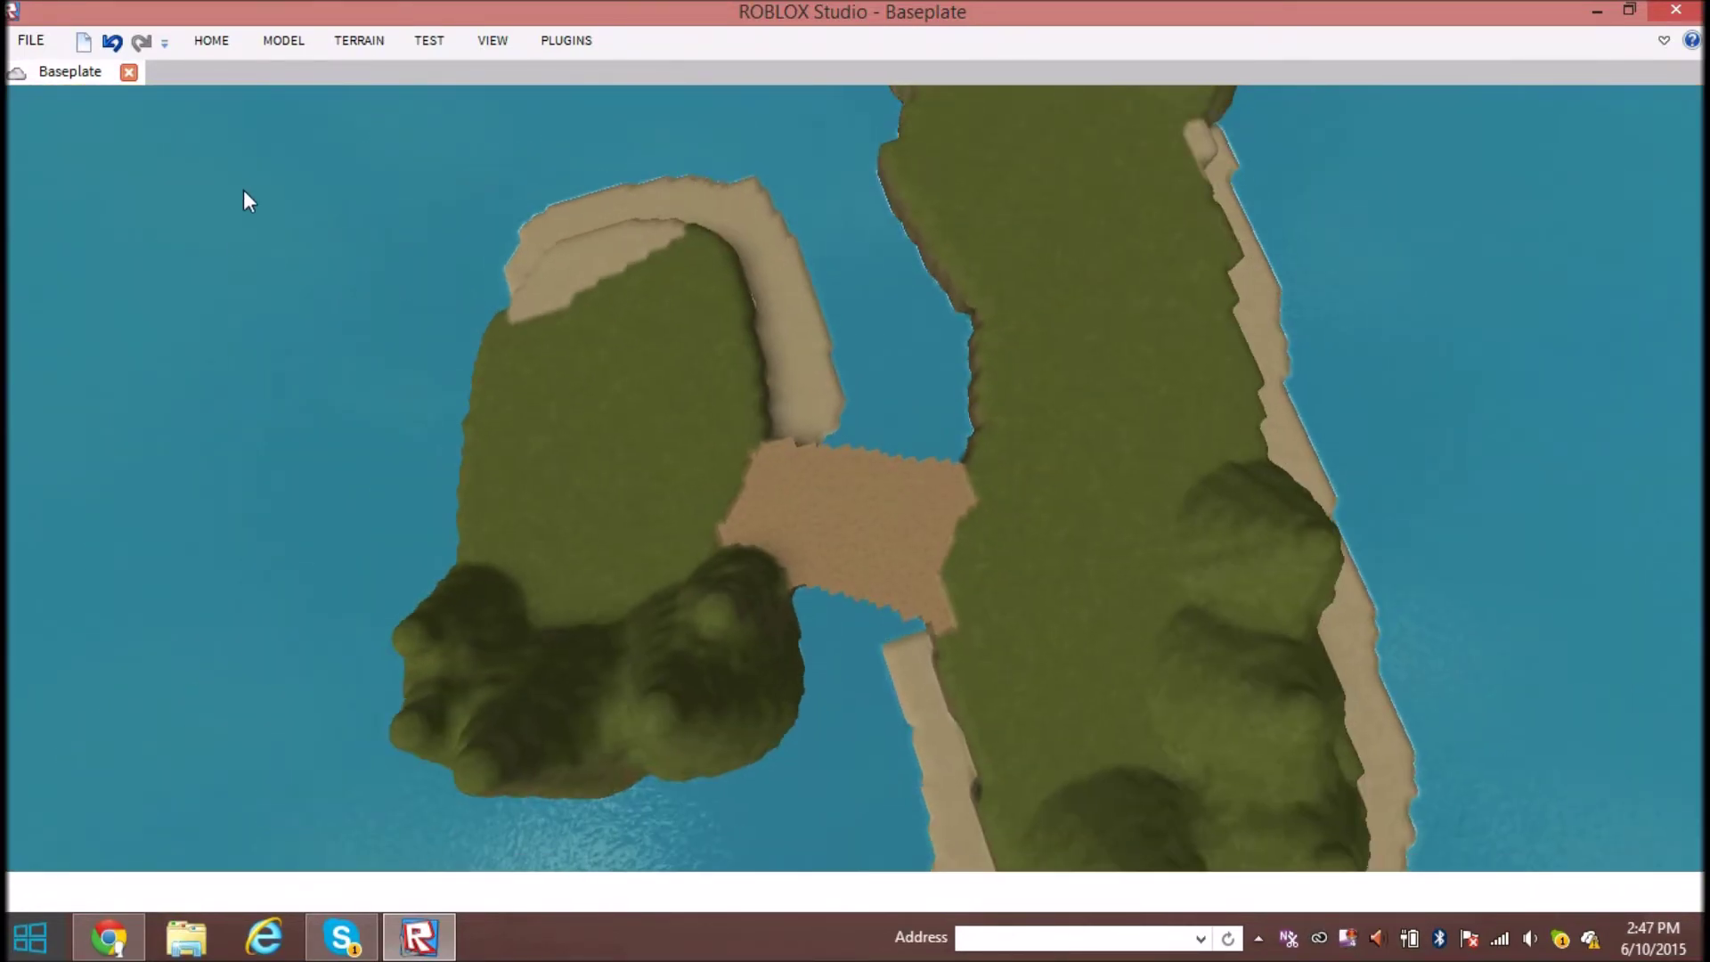
Use the Add terrain brush with a spherical shape and grass material to build an arch on the larger island's flat ground
click(350, 41)
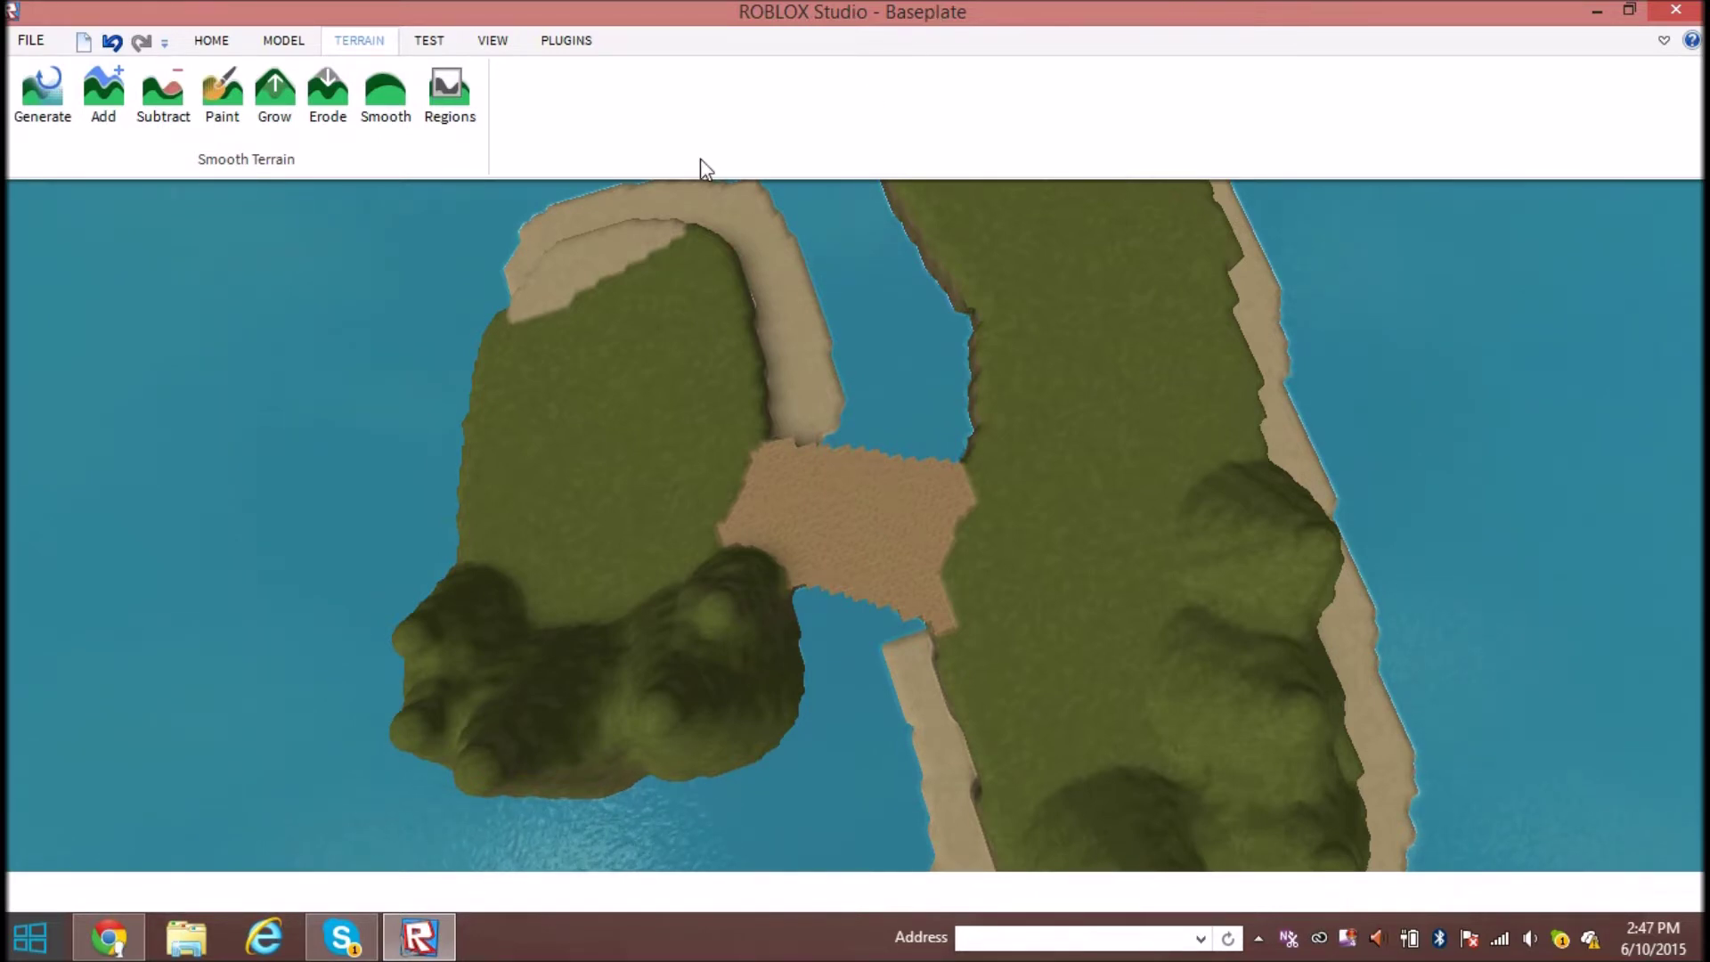
click(103, 91)
right_drag(1093, 419, 1093, 420)
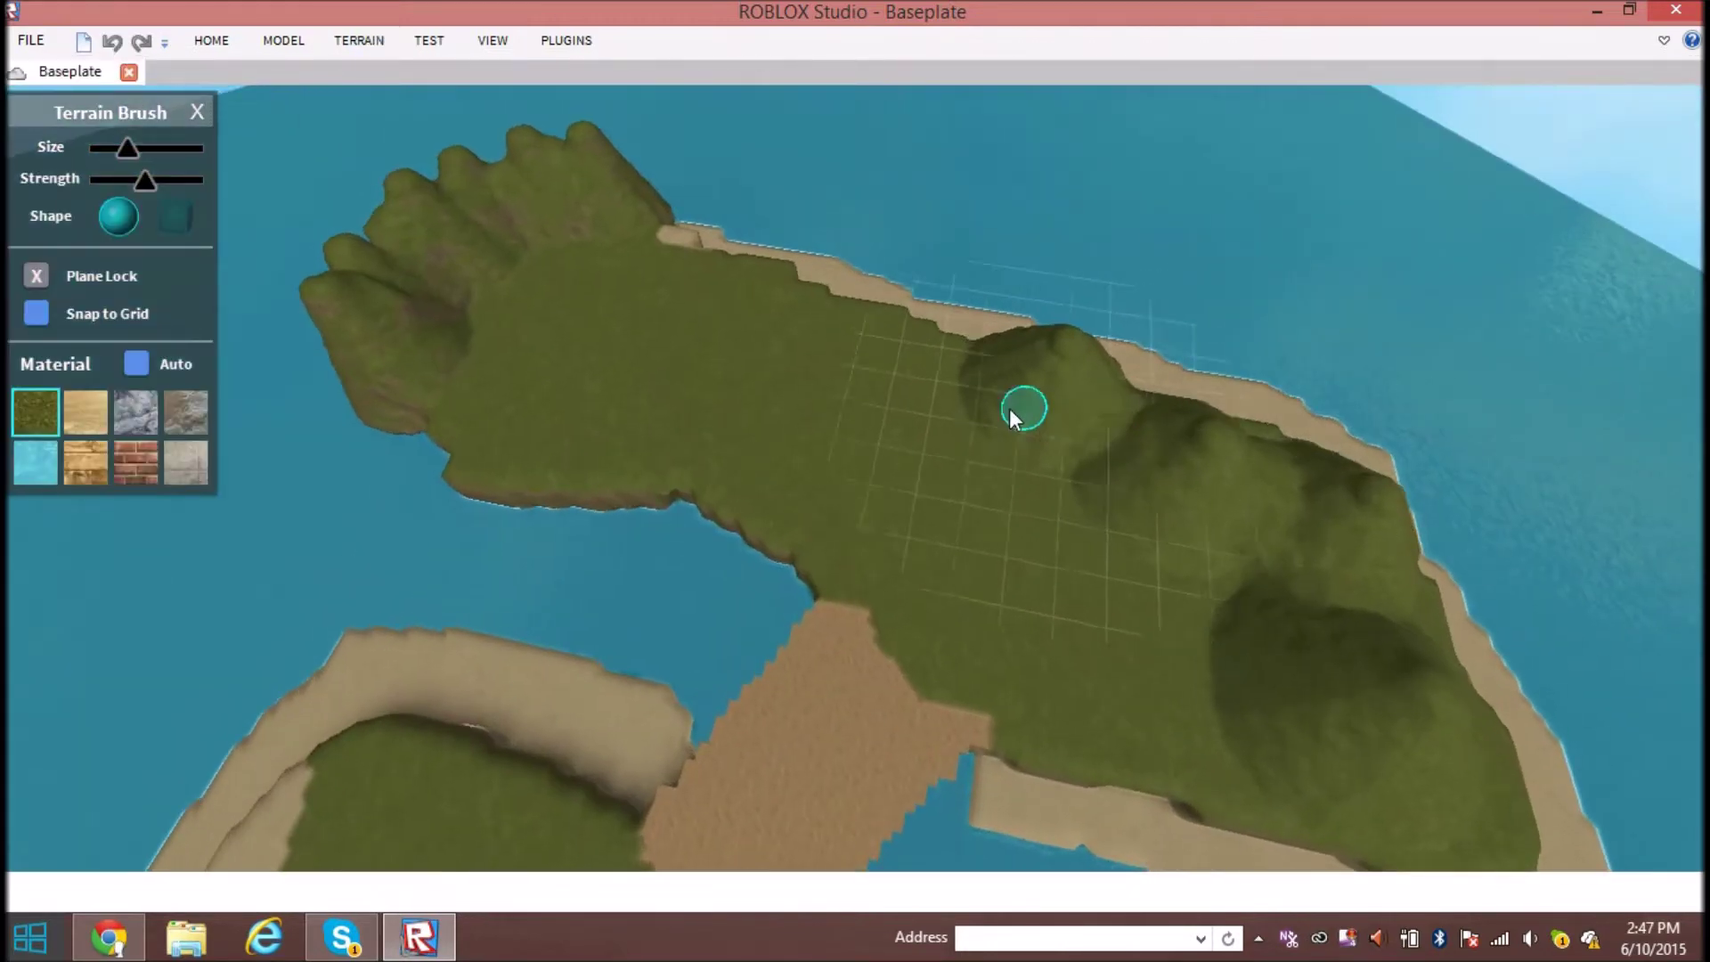
scroll(931, 426, up, 3)
right_drag(850, 398, 851, 399)
scroll(839, 410, up, 2)
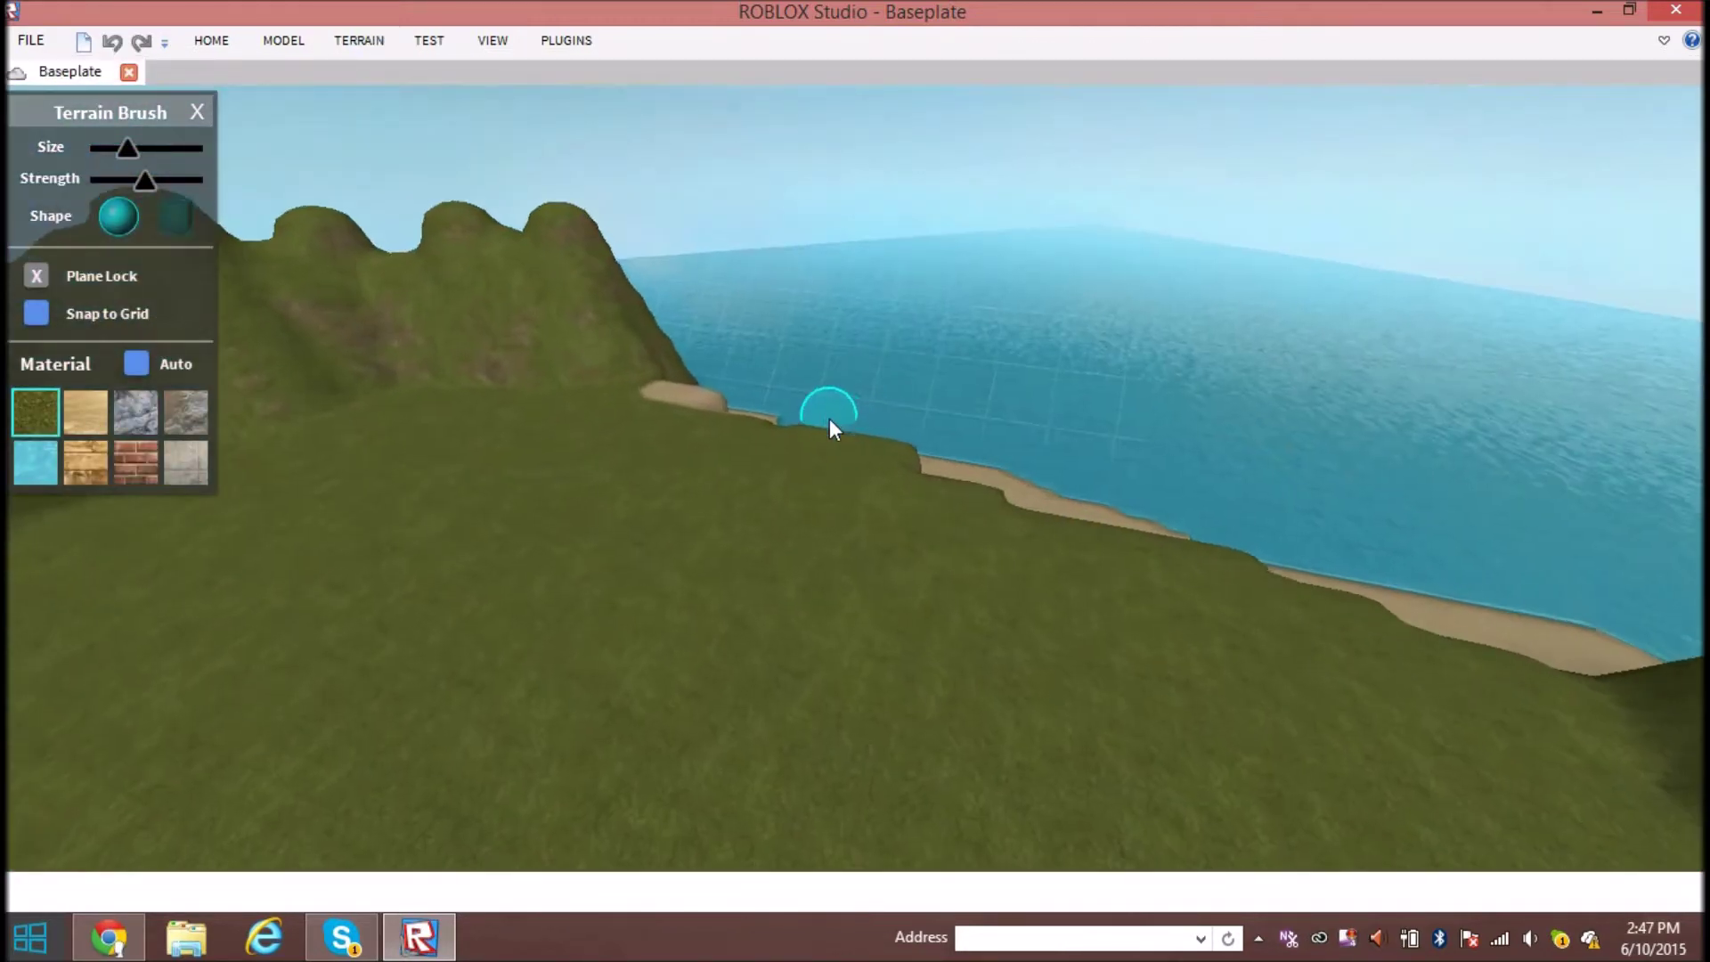
right_drag(774, 489, 774, 491)
scroll(765, 499, up, 2)
mouse_move(759, 507)
mouse_down()
mouse_move(859, 316)
mouse_move(967, 258)
mouse_move(1118, 269)
mouse_move(1183, 344)
mouse_move(1190, 447)
mouse_move(1140, 655)
mouse_up()
scroll(828, 367, up, 2)
scroll(1139, 655, down, 1)
scroll(1070, 754, down, 1)
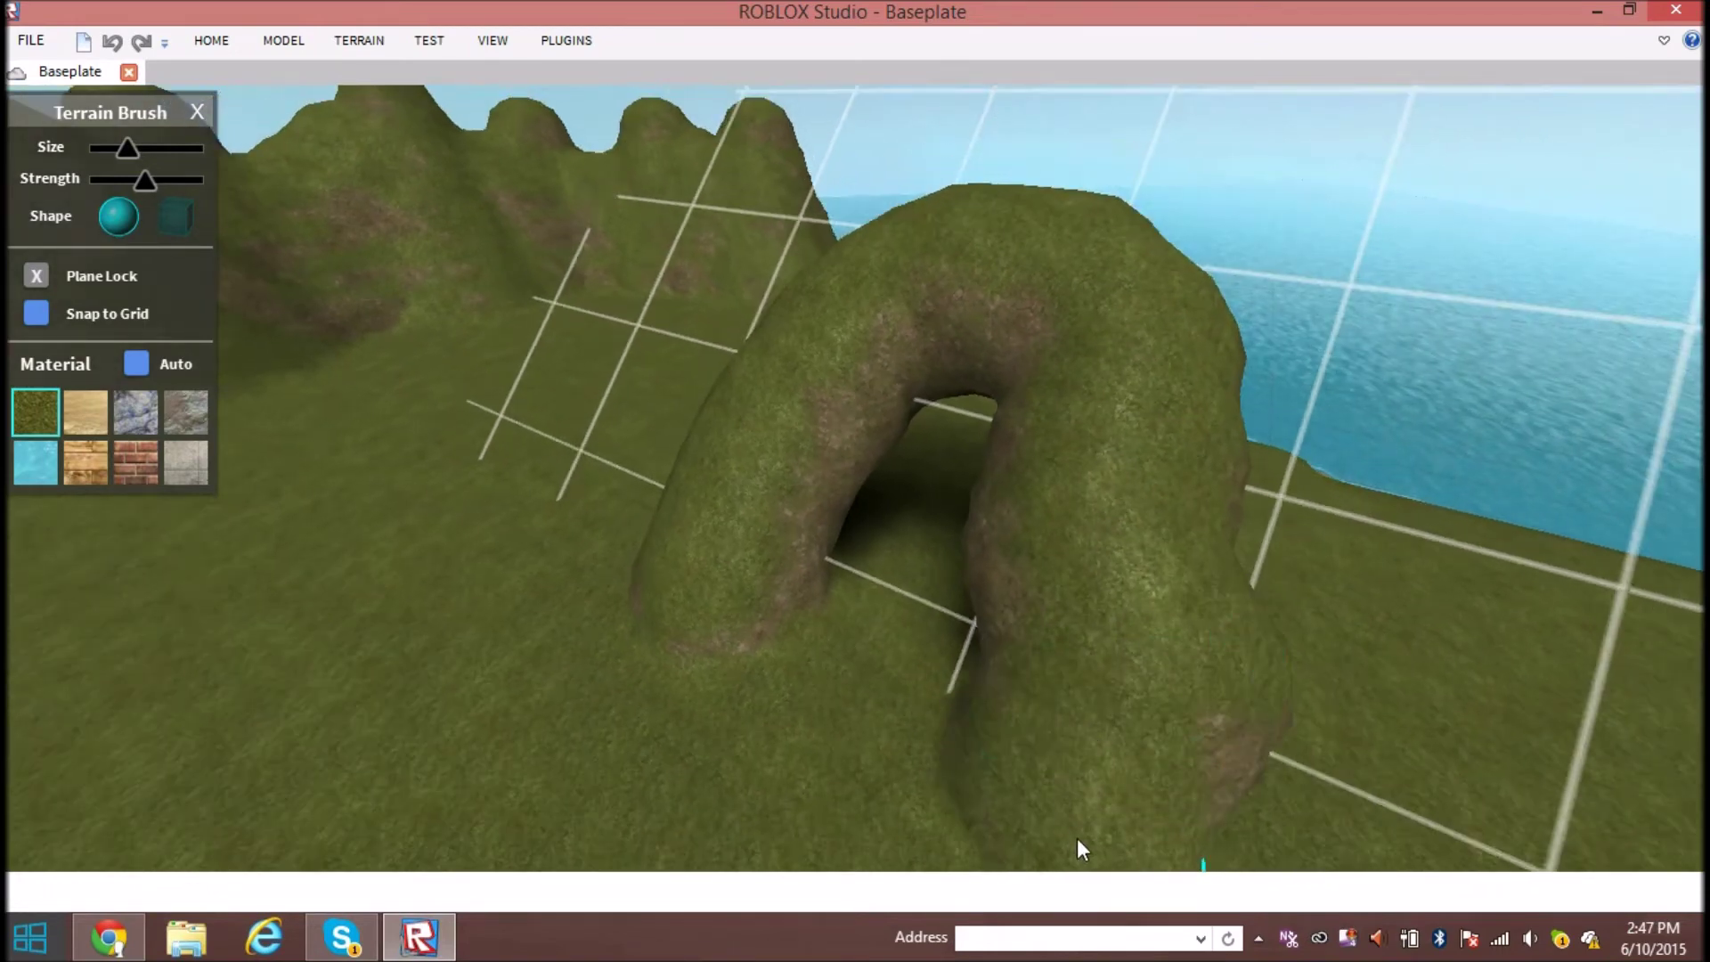
Examine the new grass arch and its surroundings from several angles and distances
scroll(1077, 838, down, 4)
mouse_move(1006, 686)
right_down()
mouse_move(990, 678)
mouse_move(1032, 687)
mouse_move(985, 667)
right_up()
scroll(1033, 688, up, 4)
scroll(1032, 687, down, 5)
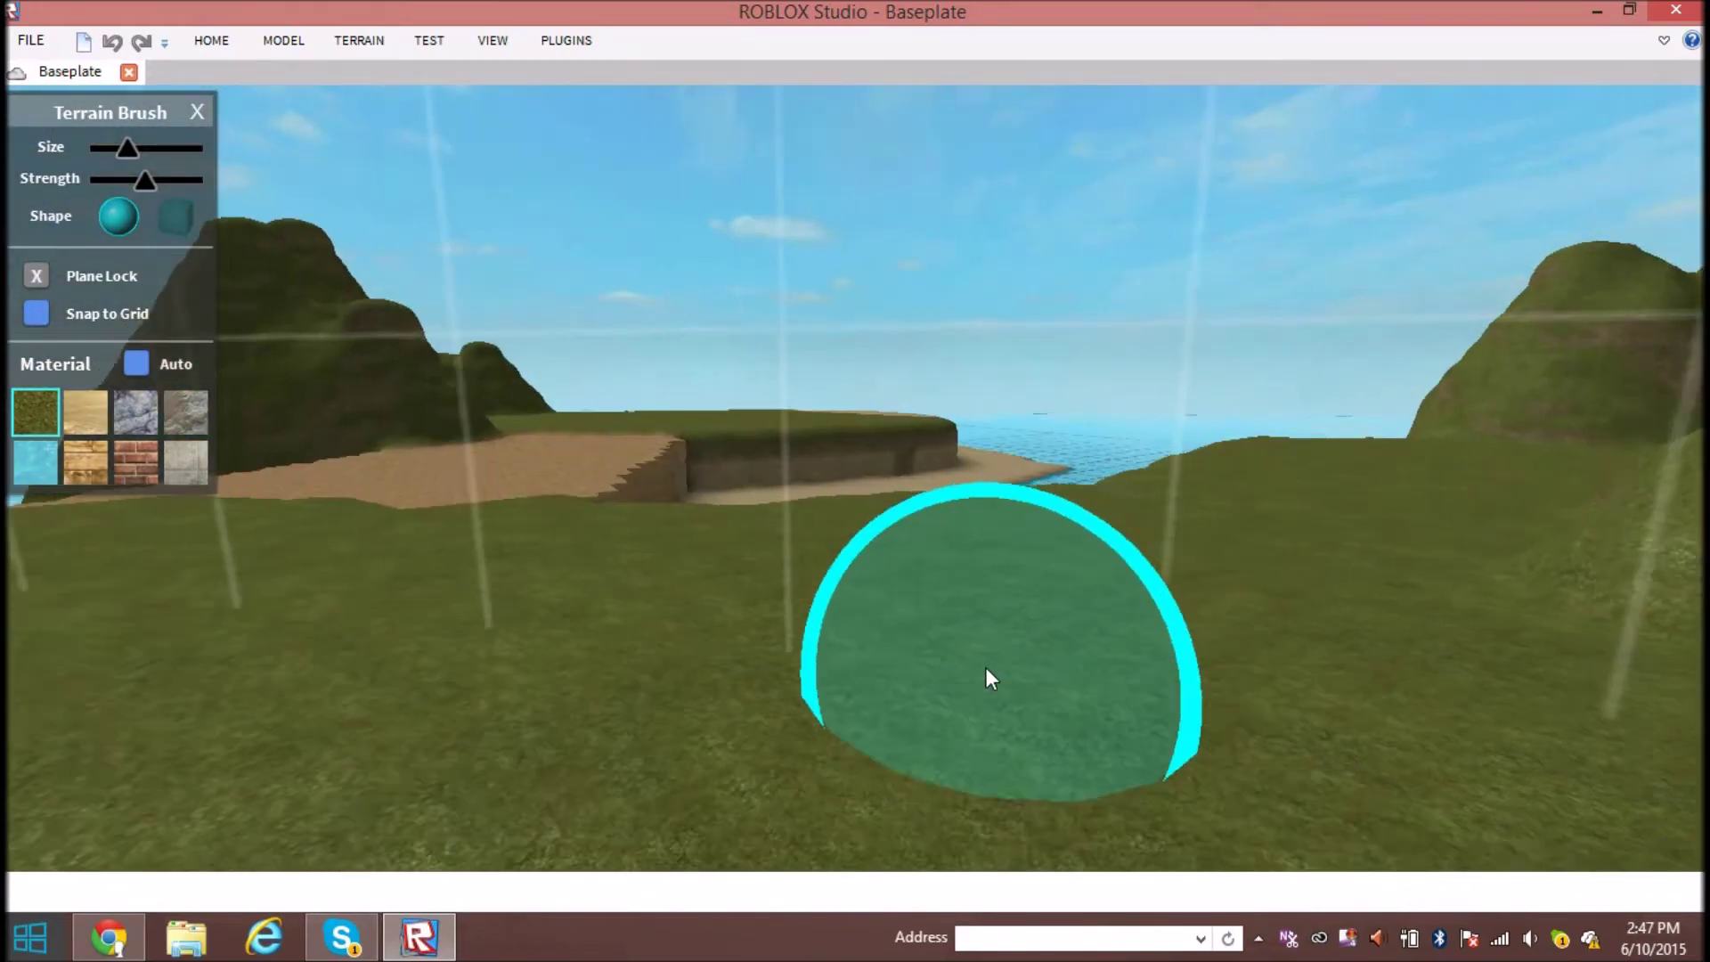
scroll(985, 666, down, 5)
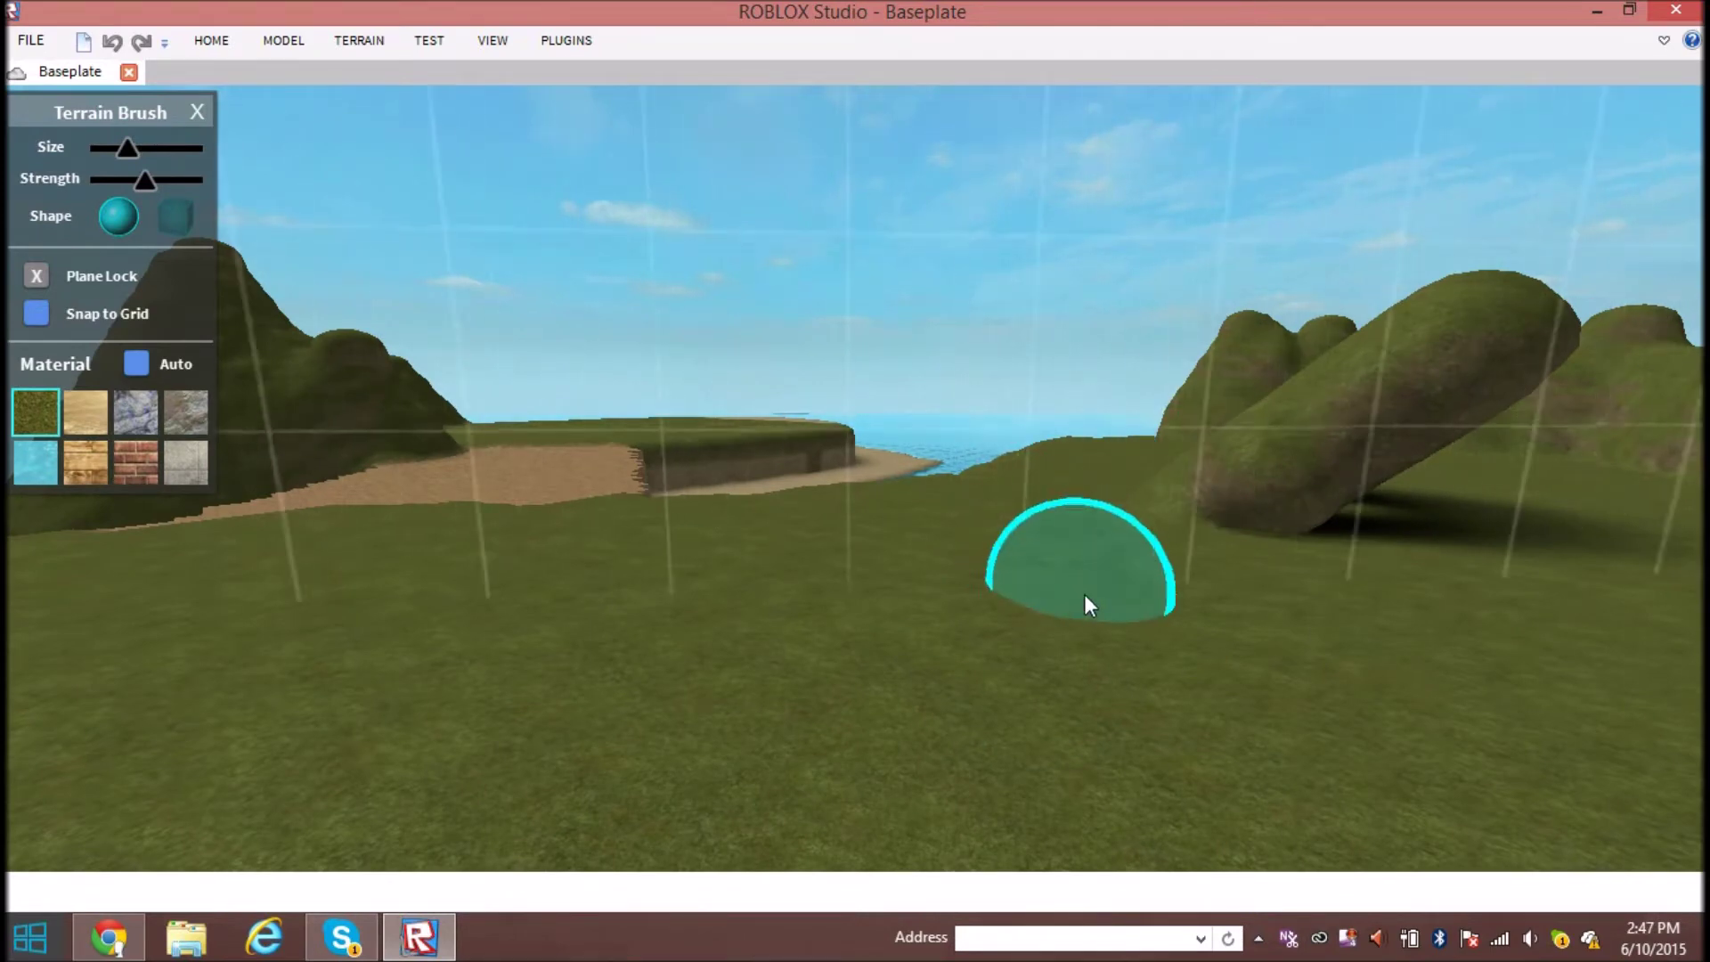
mouse_move(1162, 518)
right_down()
mouse_move(1177, 506)
mouse_move(1139, 558)
right_up()
scroll(1162, 517, down, 5)
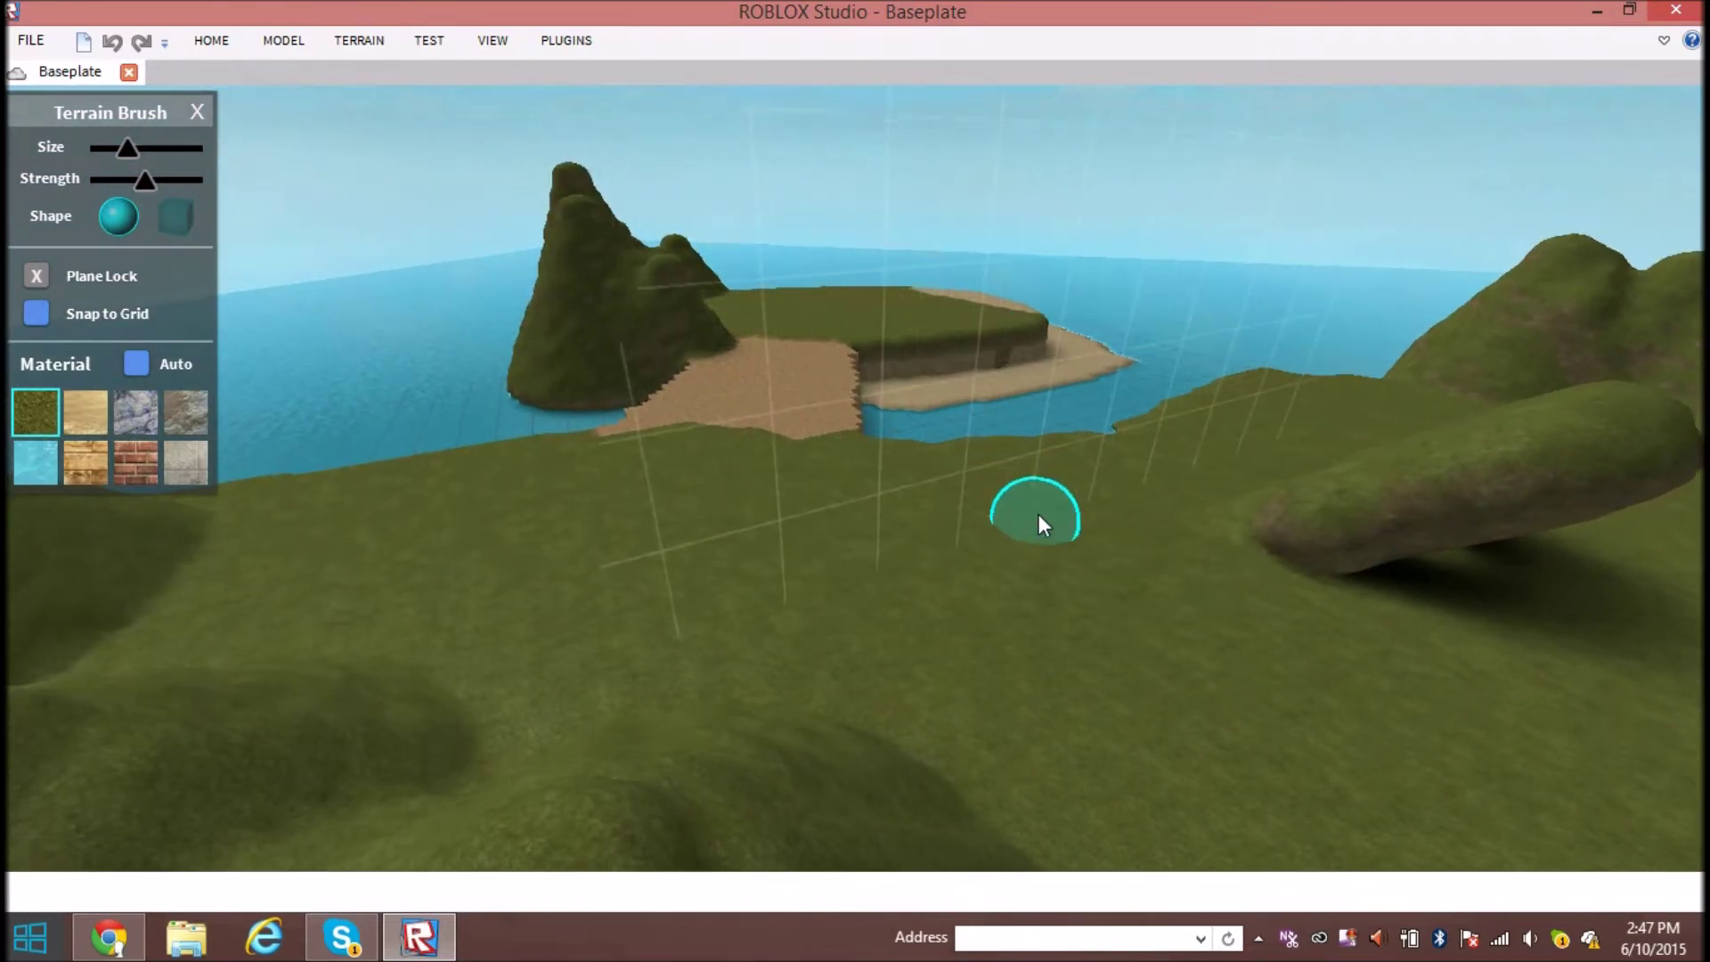
scroll(980, 598, up, 2)
Paint a tall, branching grass structure with a loop and side arms beside the arch, using the spherical Add brush
right_drag(966, 599, 921, 591)
key(s)
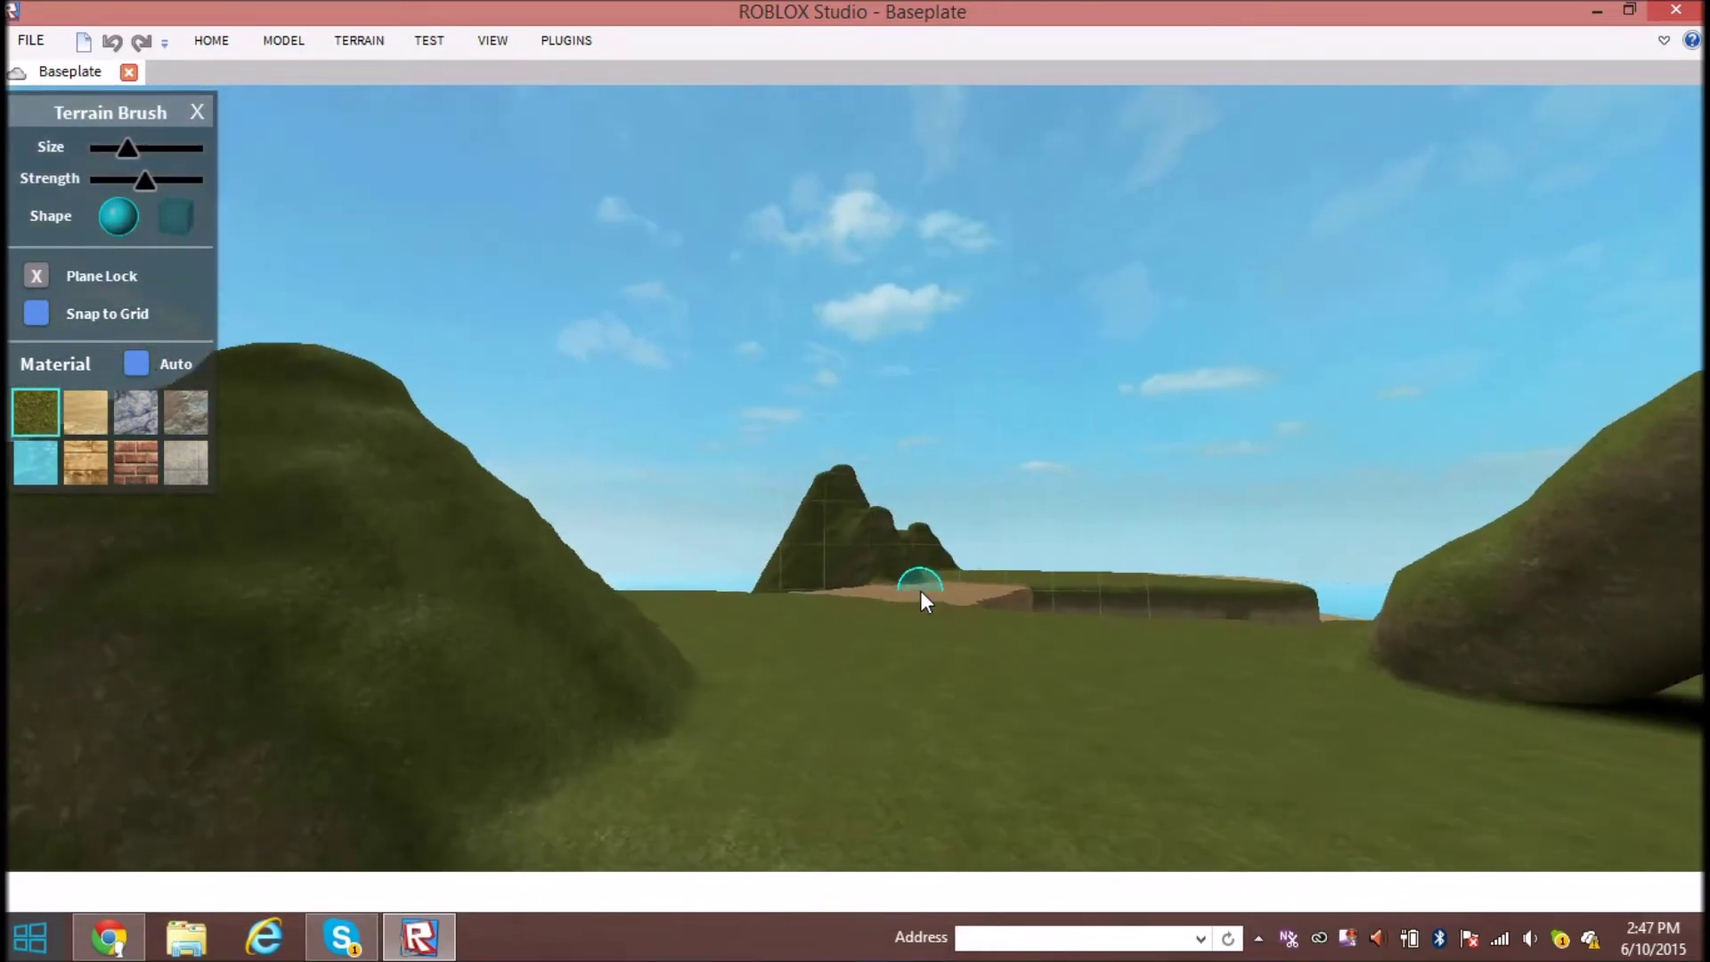
scroll(855, 541, down, 3)
scroll(885, 570, up, 3)
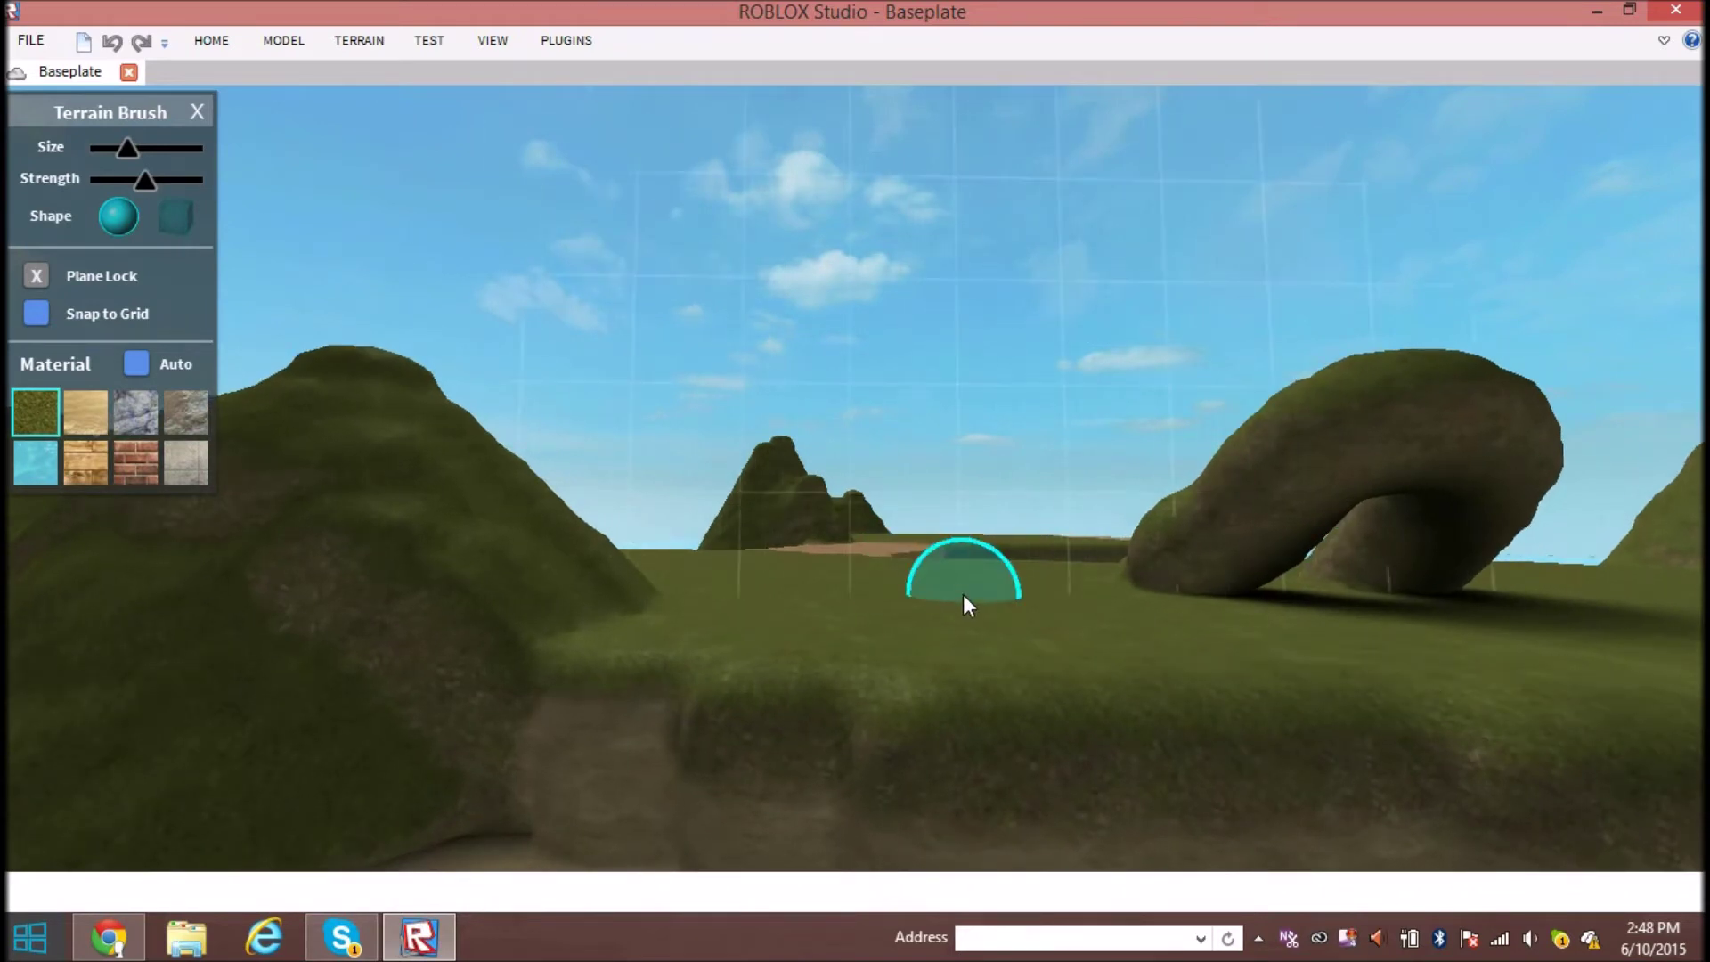
mouse_move(963, 595)
mouse_down()
mouse_move(965, 497)
mouse_move(925, 415)
mouse_move(929, 250)
mouse_move(897, 224)
mouse_up()
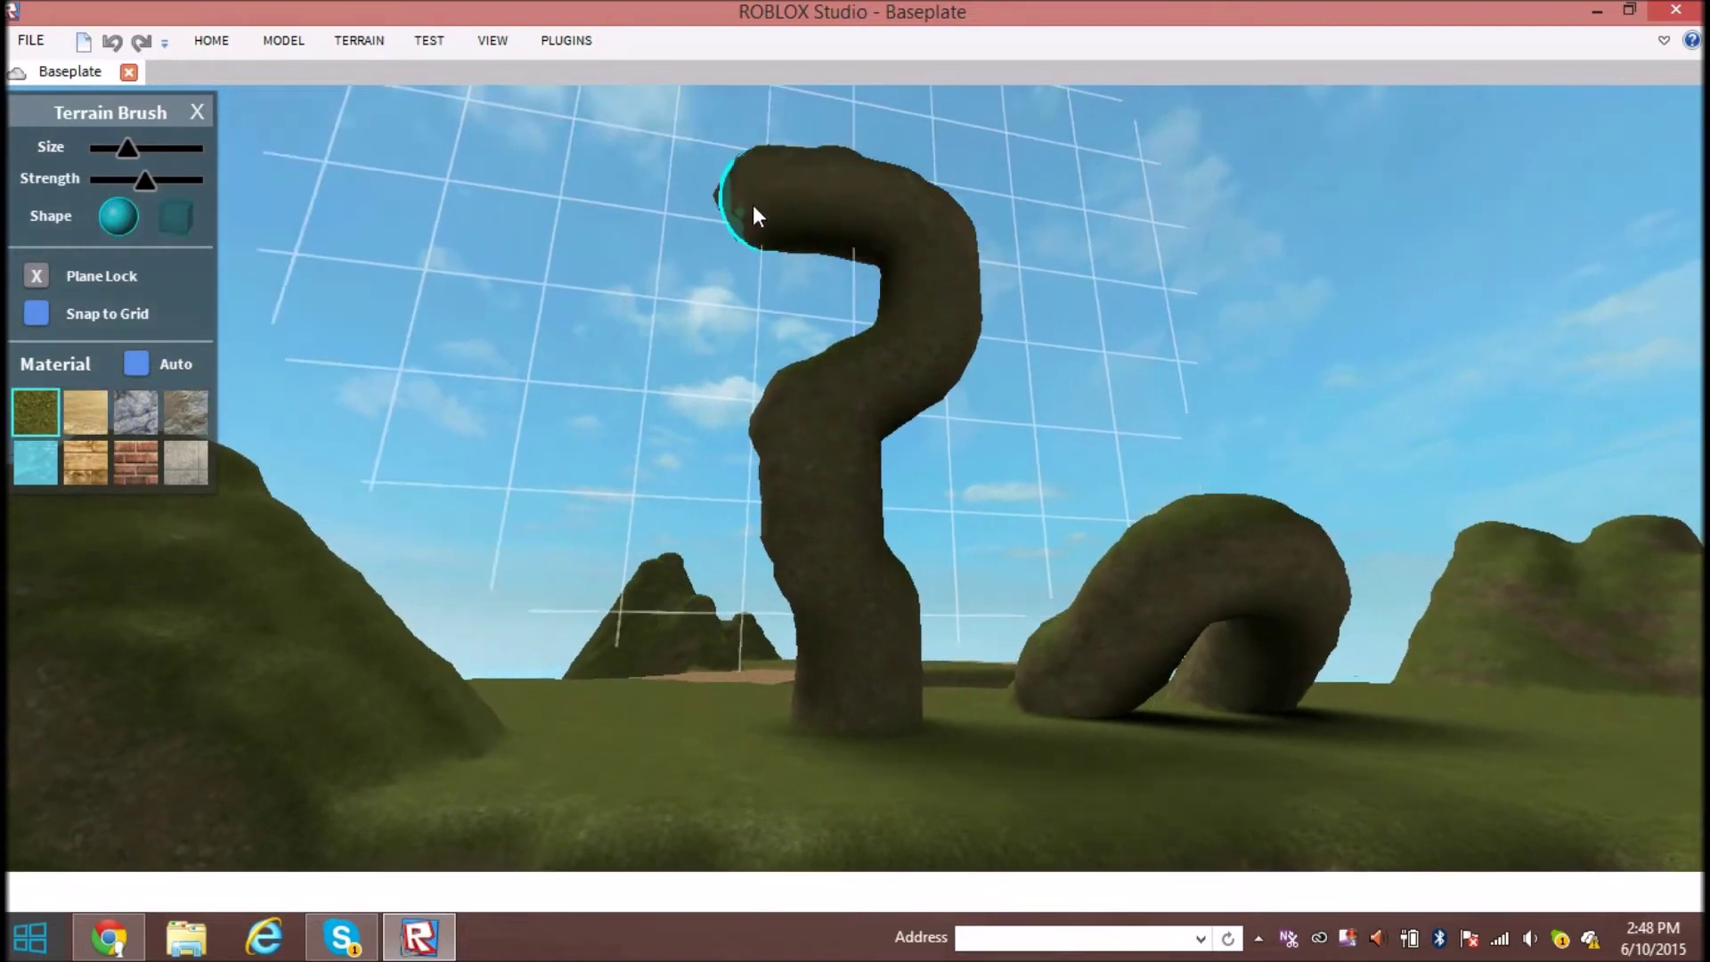
drag(754, 207, 662, 234)
mouse_move(687, 356)
mouse_down()
mouse_move(1110, 364)
mouse_move(1275, 273)
mouse_up()
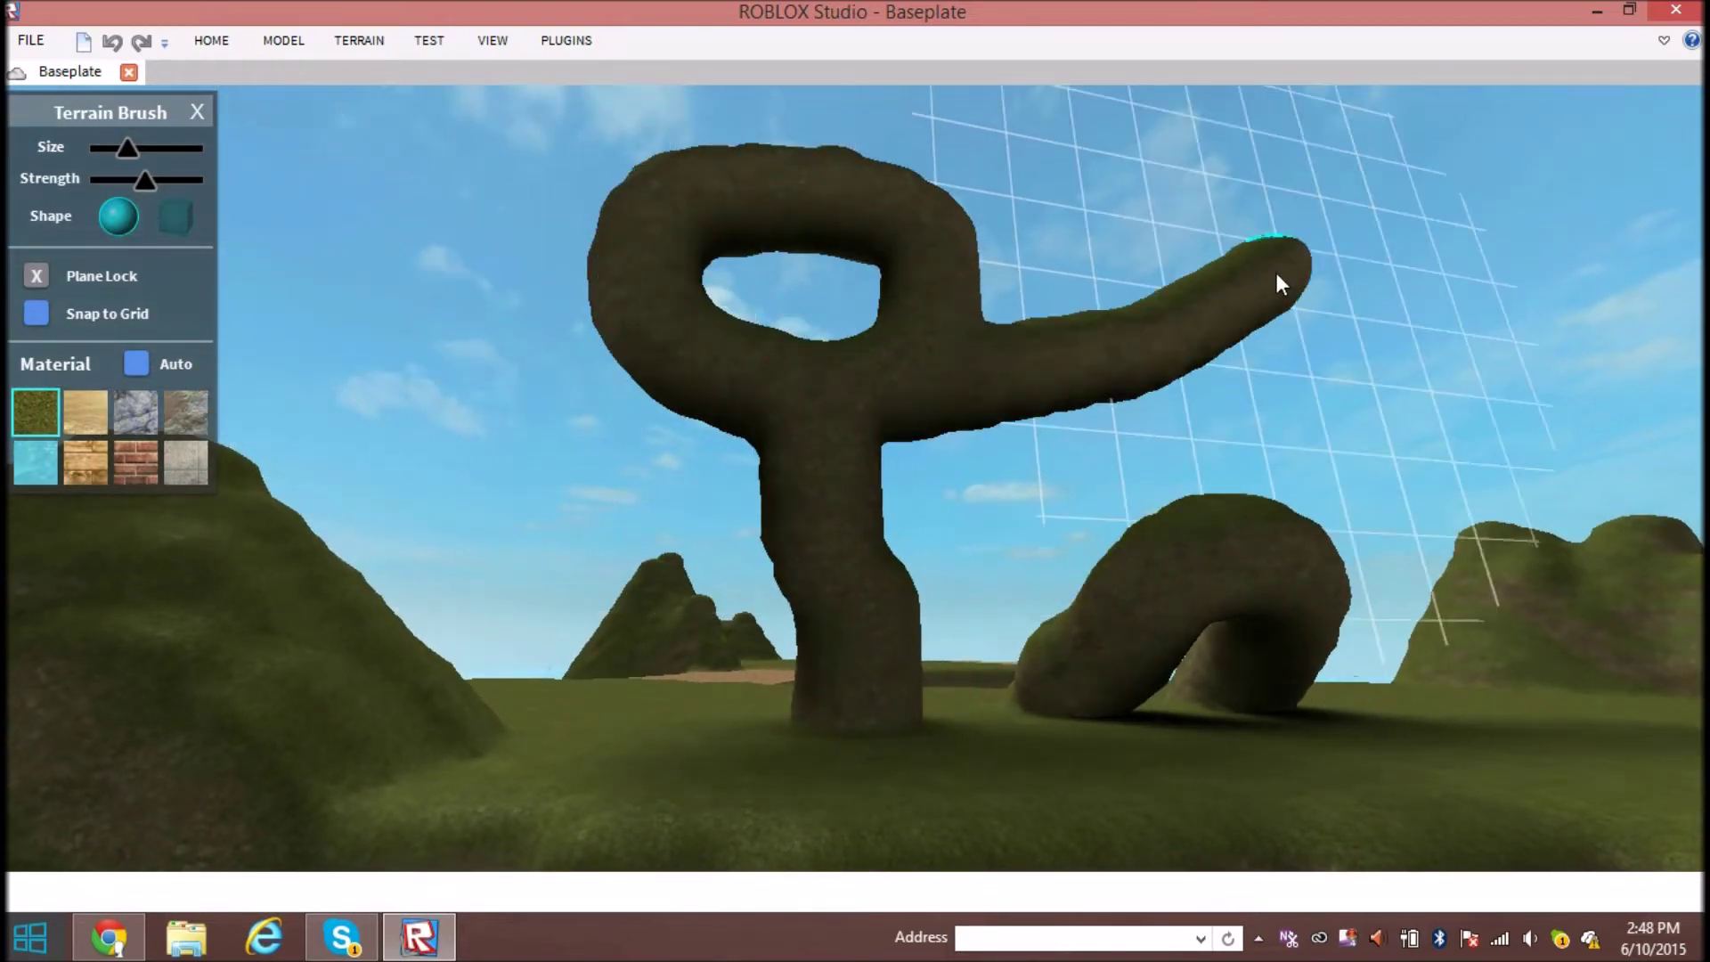
mouse_move(1272, 407)
mouse_down()
mouse_move(1188, 486)
mouse_move(1080, 371)
mouse_move(1144, 183)
mouse_move(1410, 160)
mouse_up()
drag(1428, 285, 1411, 714)
right_drag(1411, 721, 1410, 719)
scroll(1410, 720, down, 3)
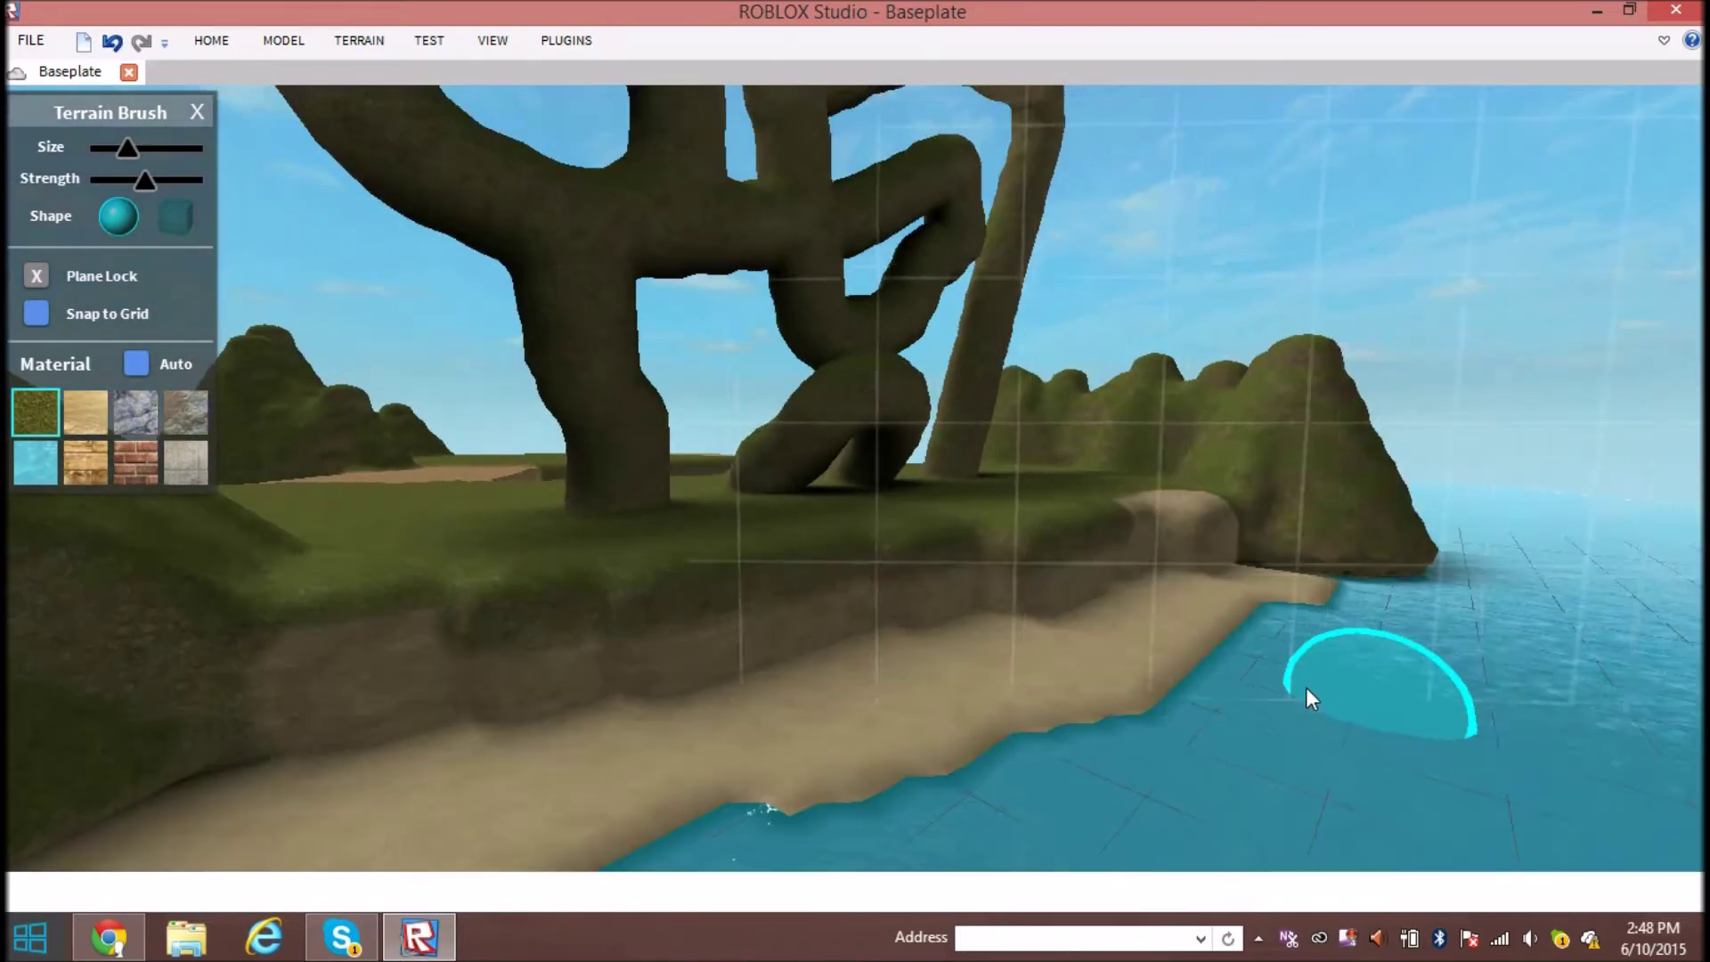
right_drag(1304, 687, 1302, 684)
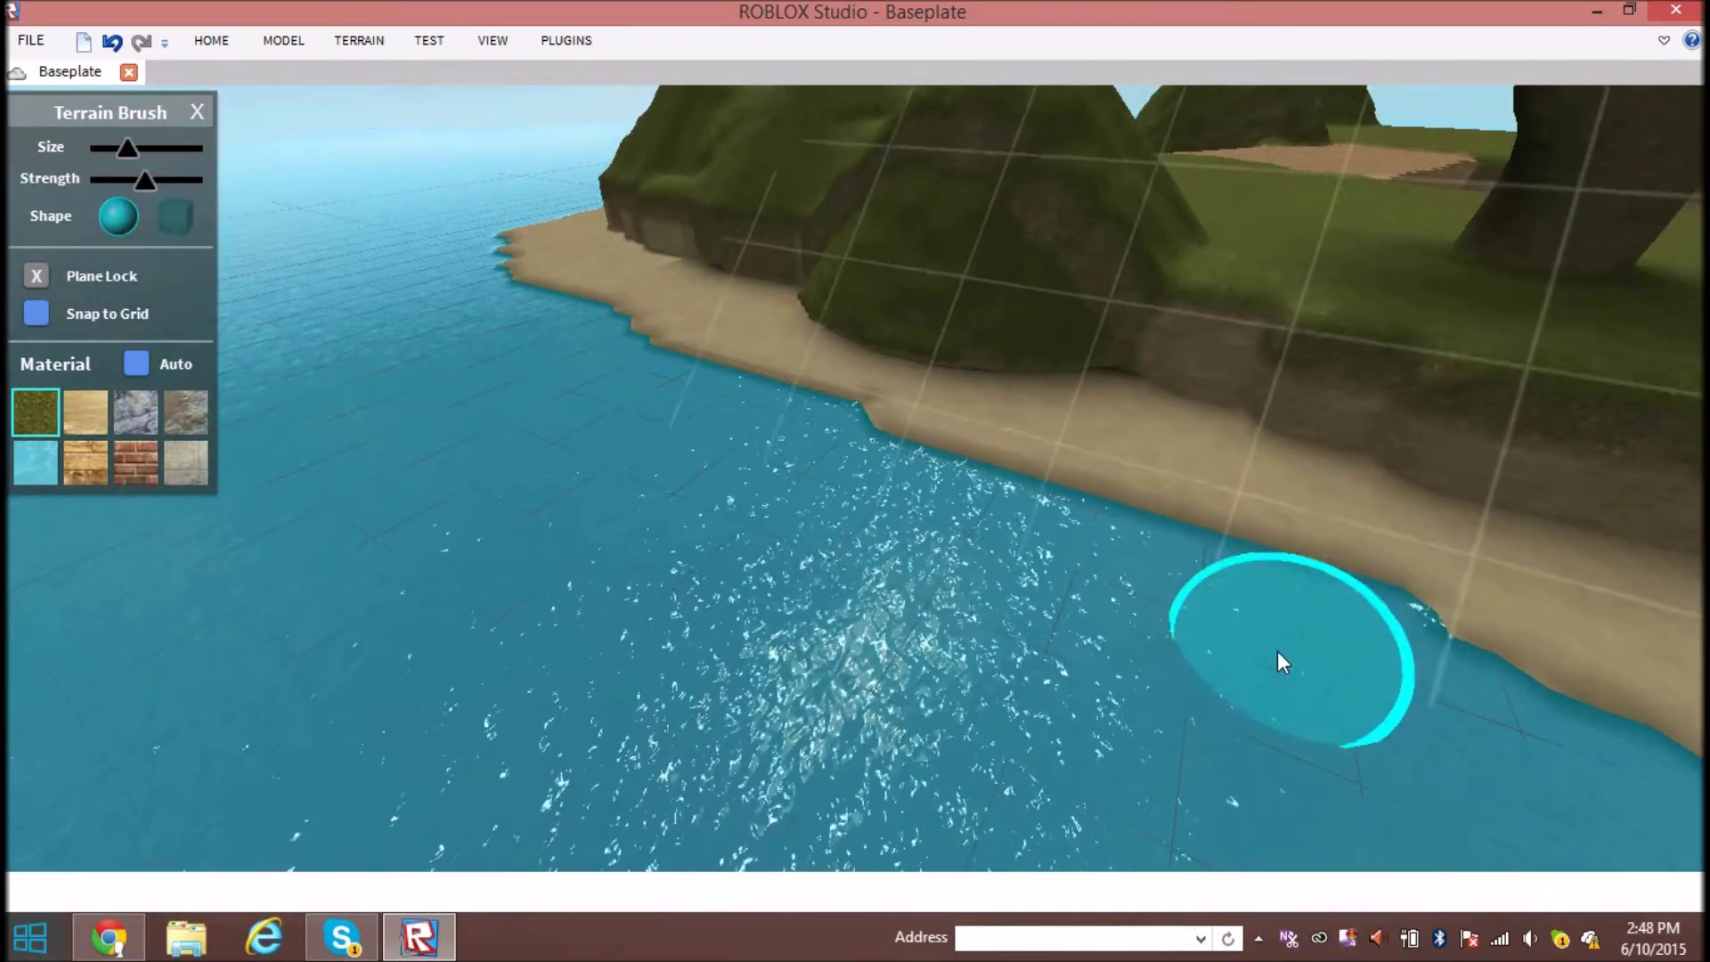
Paint a winding grass tube from the larger island's ground down over the beach and into the water with the spherical Add brush
mouse_move(1105, 736)
mouse_down()
mouse_move(1185, 529)
mouse_move(1170, 466)
mouse_move(1067, 598)
mouse_move(1159, 512)
mouse_move(1046, 342)
mouse_move(1337, 330)
mouse_move(1238, 571)
mouse_up()
scroll(1185, 530, down, 6)
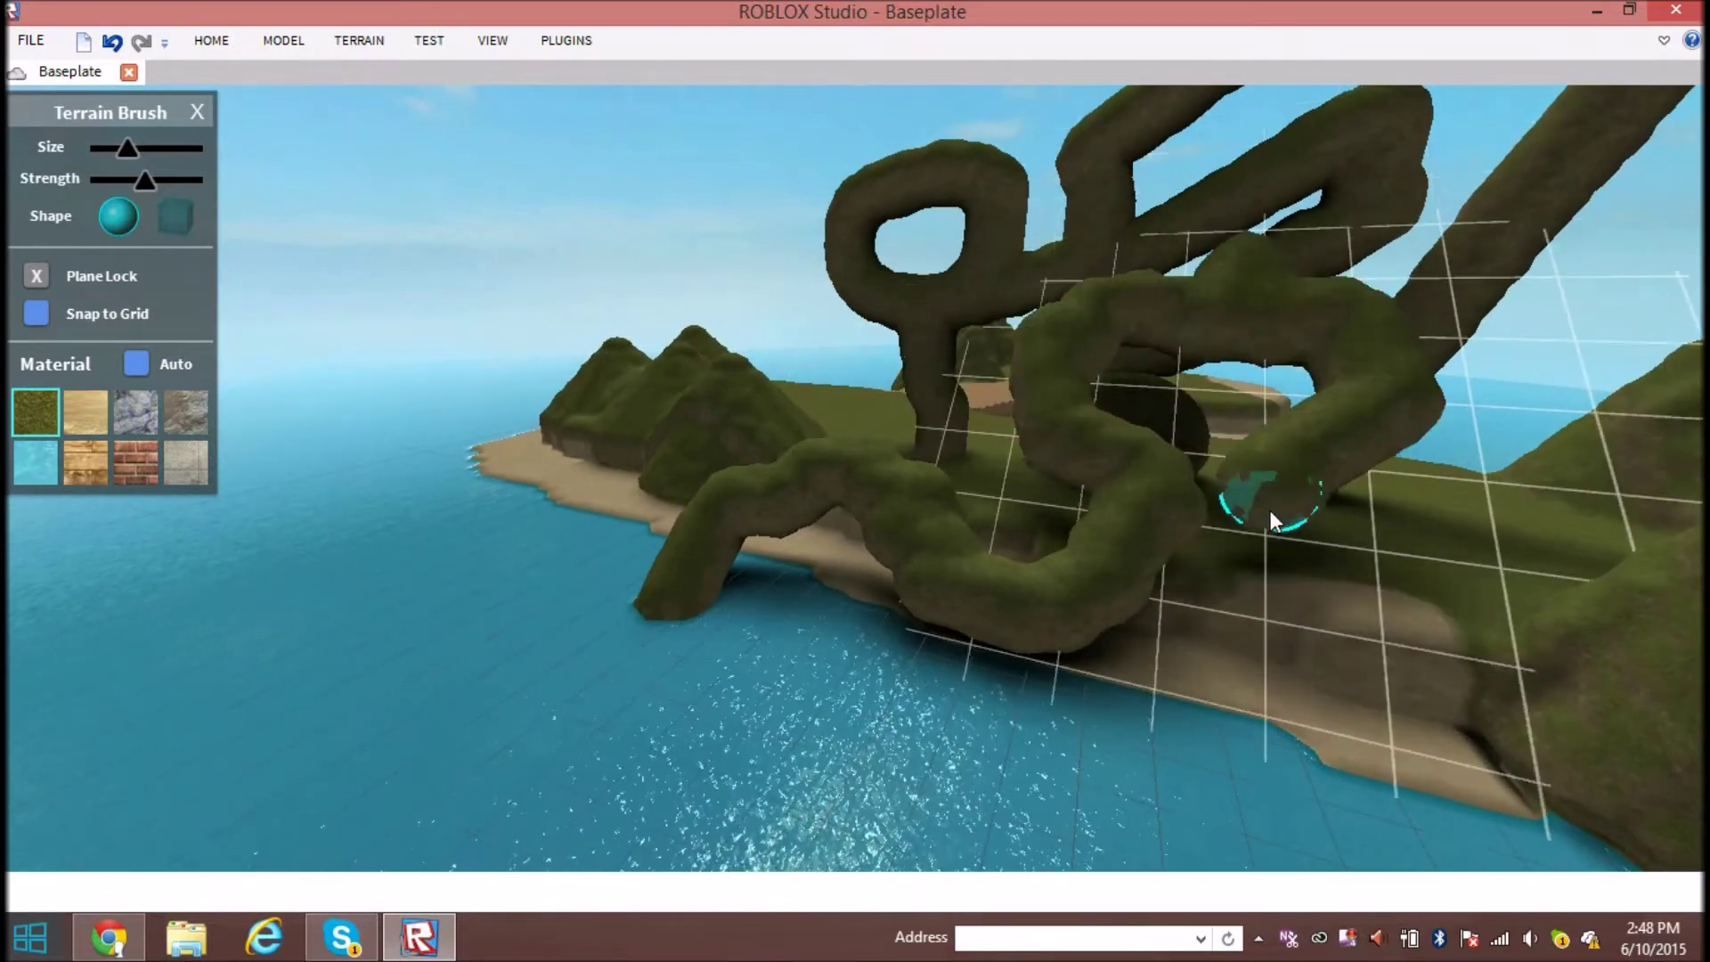
right_drag(1102, 754, 1073, 782)
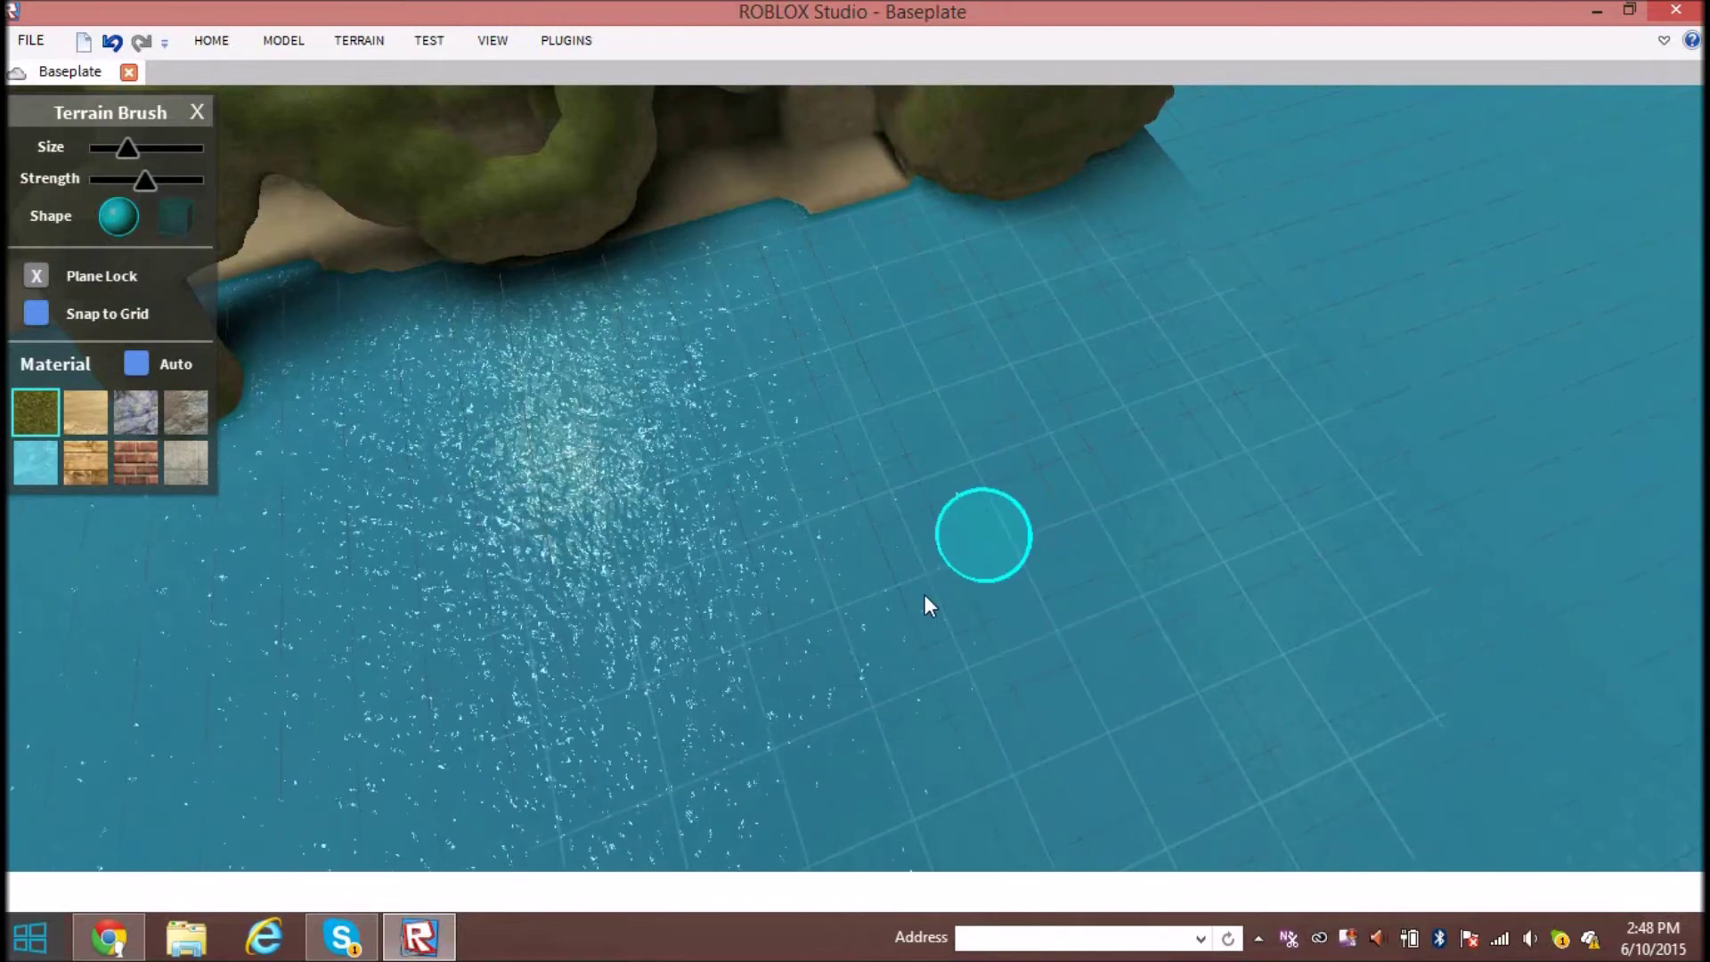
Paint a web of interlinked grass branches over the open water and connect it to the larger island's shore
mouse_move(976, 603)
mouse_down()
mouse_move(1251, 384)
mouse_move(949, 446)
mouse_move(1300, 275)
mouse_move(1420, 592)
mouse_move(1350, 678)
mouse_up()
right_drag(1350, 679, 1024, 599)
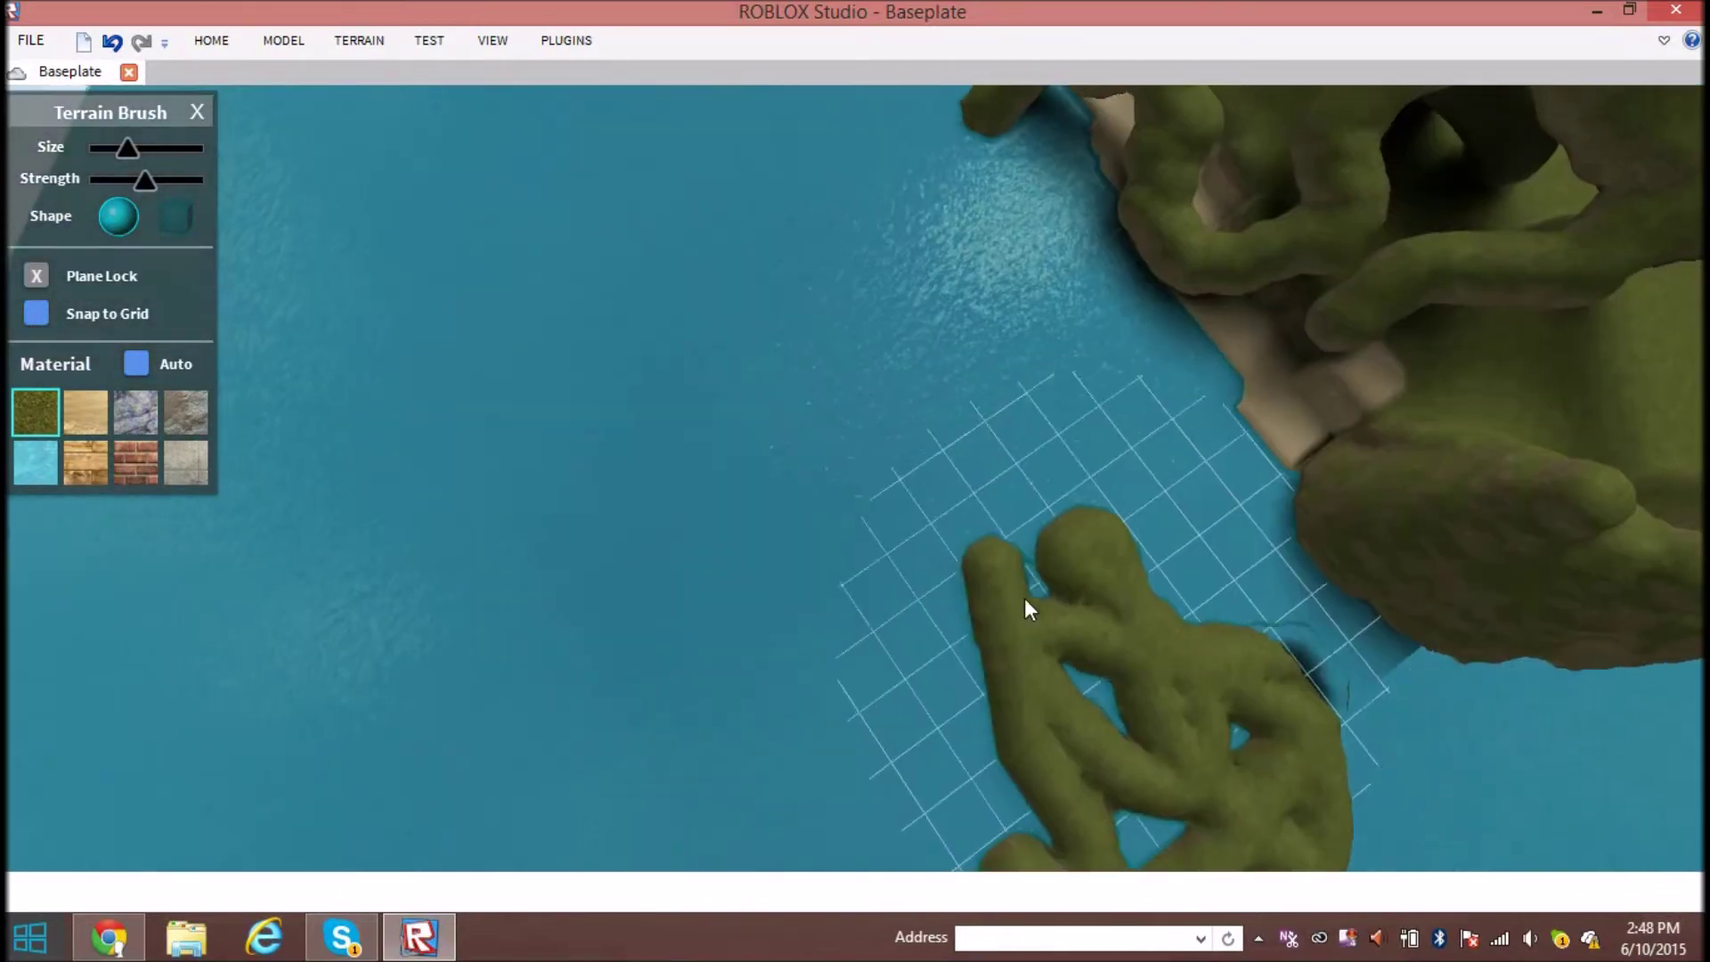
scroll(1025, 599, down, 3)
mouse_move(953, 576)
mouse_down()
mouse_move(1006, 469)
mouse_move(1073, 454)
mouse_move(1161, 308)
mouse_up()
right_drag(1188, 356, 1188, 357)
scroll(1188, 356, down, 3)
scroll(812, 506, down, 2)
scroll(813, 505, up, 3)
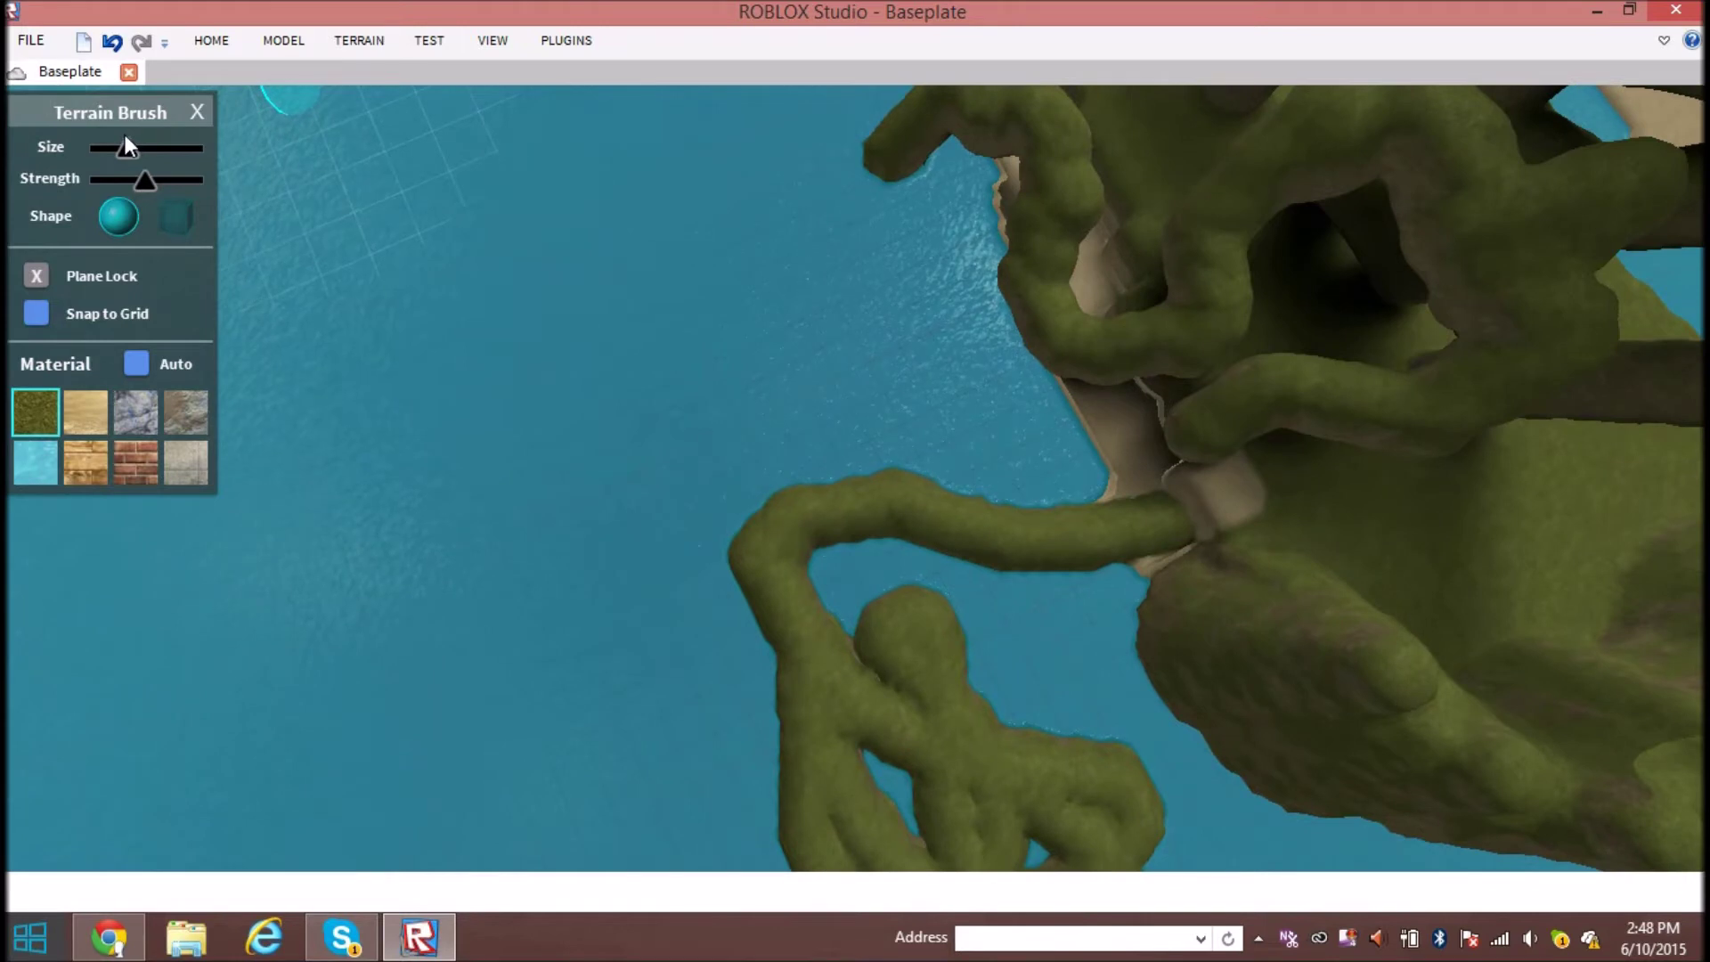
Set the brush size to maximum and paint long, thick grass tubes curving around the island and across the water
drag(126, 145, 268, 159)
mouse_move(534, 321)
mouse_down()
mouse_move(735, 300)
mouse_move(651, 321)
mouse_move(598, 254)
mouse_move(818, 385)
mouse_up()
right_drag(818, 385, 1024, 570)
scroll(1194, 591, down, 4)
mouse_move(1023, 564)
mouse_down()
mouse_move(1195, 590)
mouse_move(972, 424)
mouse_move(819, 261)
mouse_move(531, 419)
mouse_up()
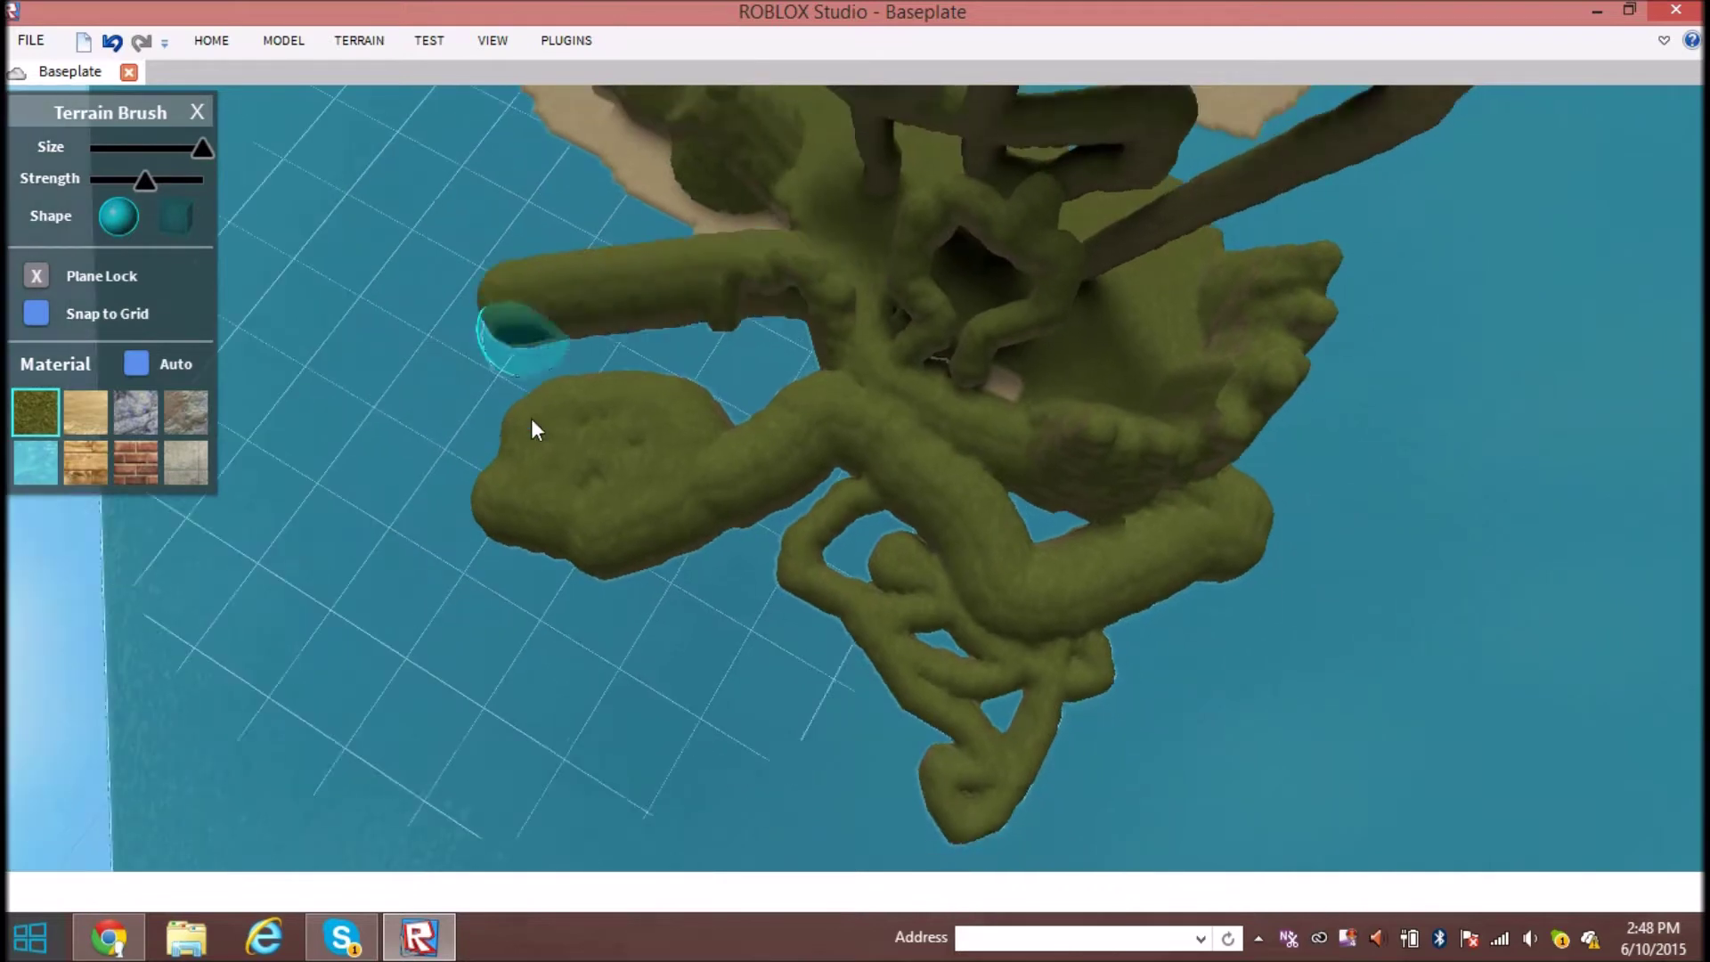
mouse_move(530, 430)
right_down()
mouse_move(1179, 606)
mouse_move(1268, 313)
right_up()
mouse_move(1267, 313)
mouse_down()
mouse_move(1397, 436)
mouse_move(1370, 349)
mouse_move(1364, 550)
mouse_move(950, 826)
mouse_move(737, 705)
mouse_up()
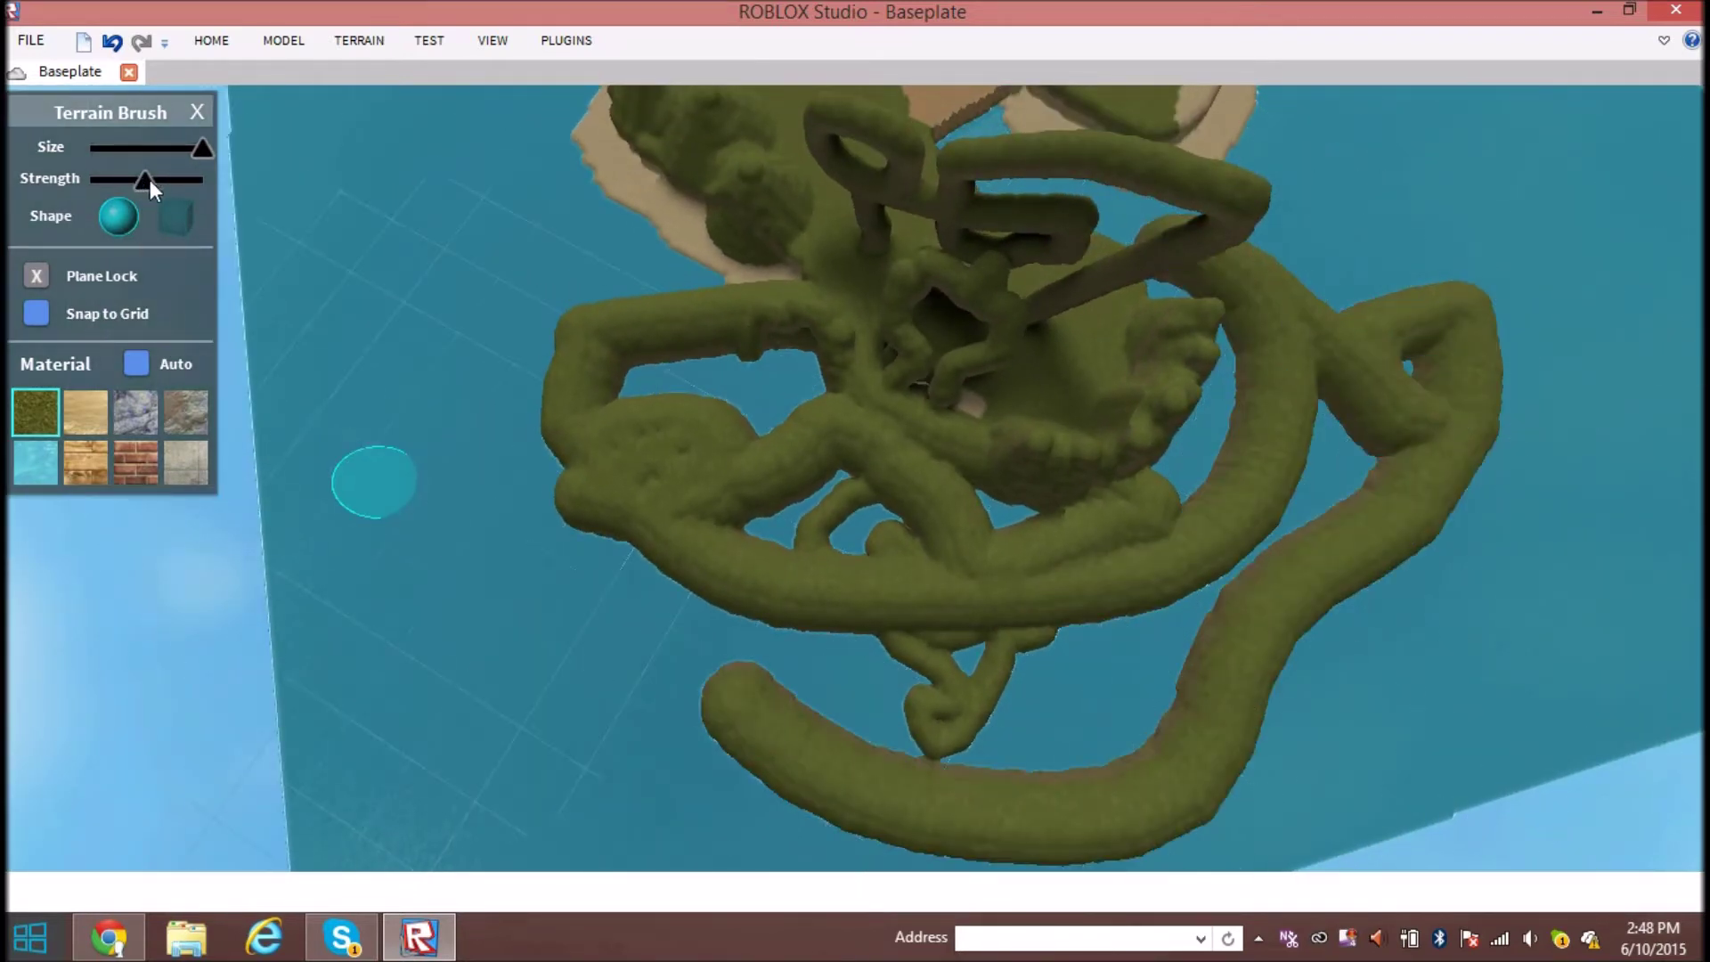
Set the brush strength to maximum and fill the gaps between the thick tubes with grass
scroll(912, 609, up, 3)
mouse_move(913, 588)
mouse_down()
mouse_move(894, 552)
mouse_move(999, 554)
mouse_move(699, 542)
mouse_move(818, 465)
mouse_move(1444, 485)
mouse_move(1279, 616)
mouse_move(999, 499)
mouse_move(1191, 560)
mouse_up()
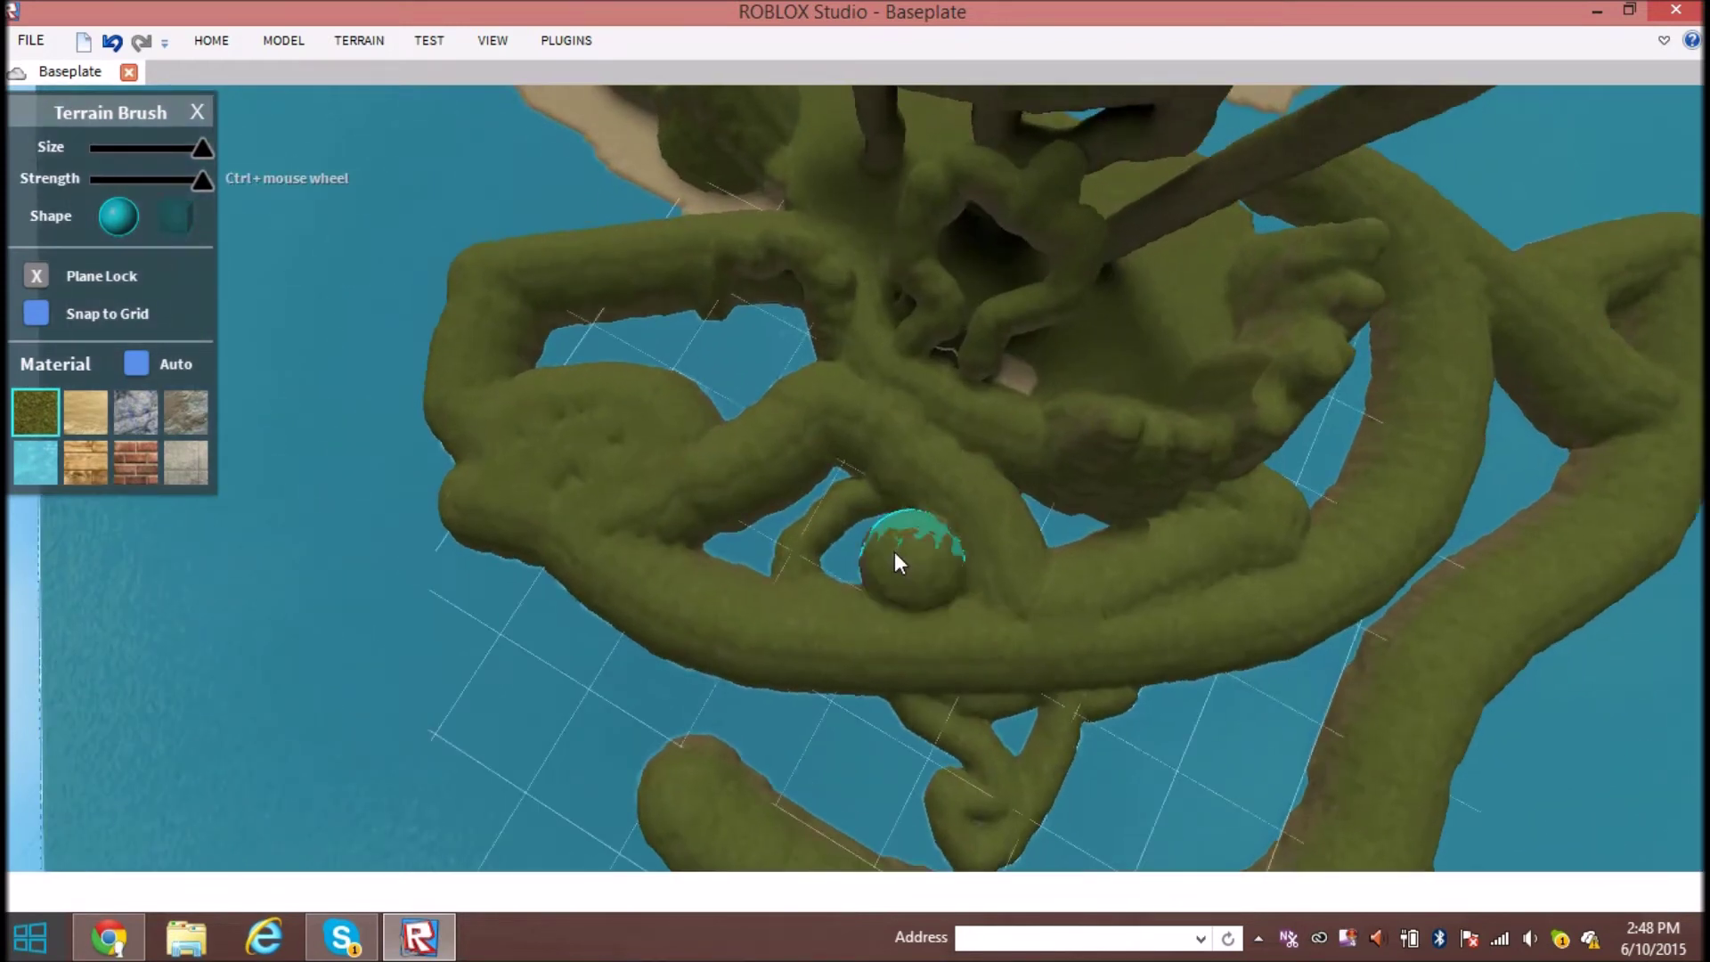
right_drag(1187, 560, 771, 533)
scroll(771, 533, up, 3)
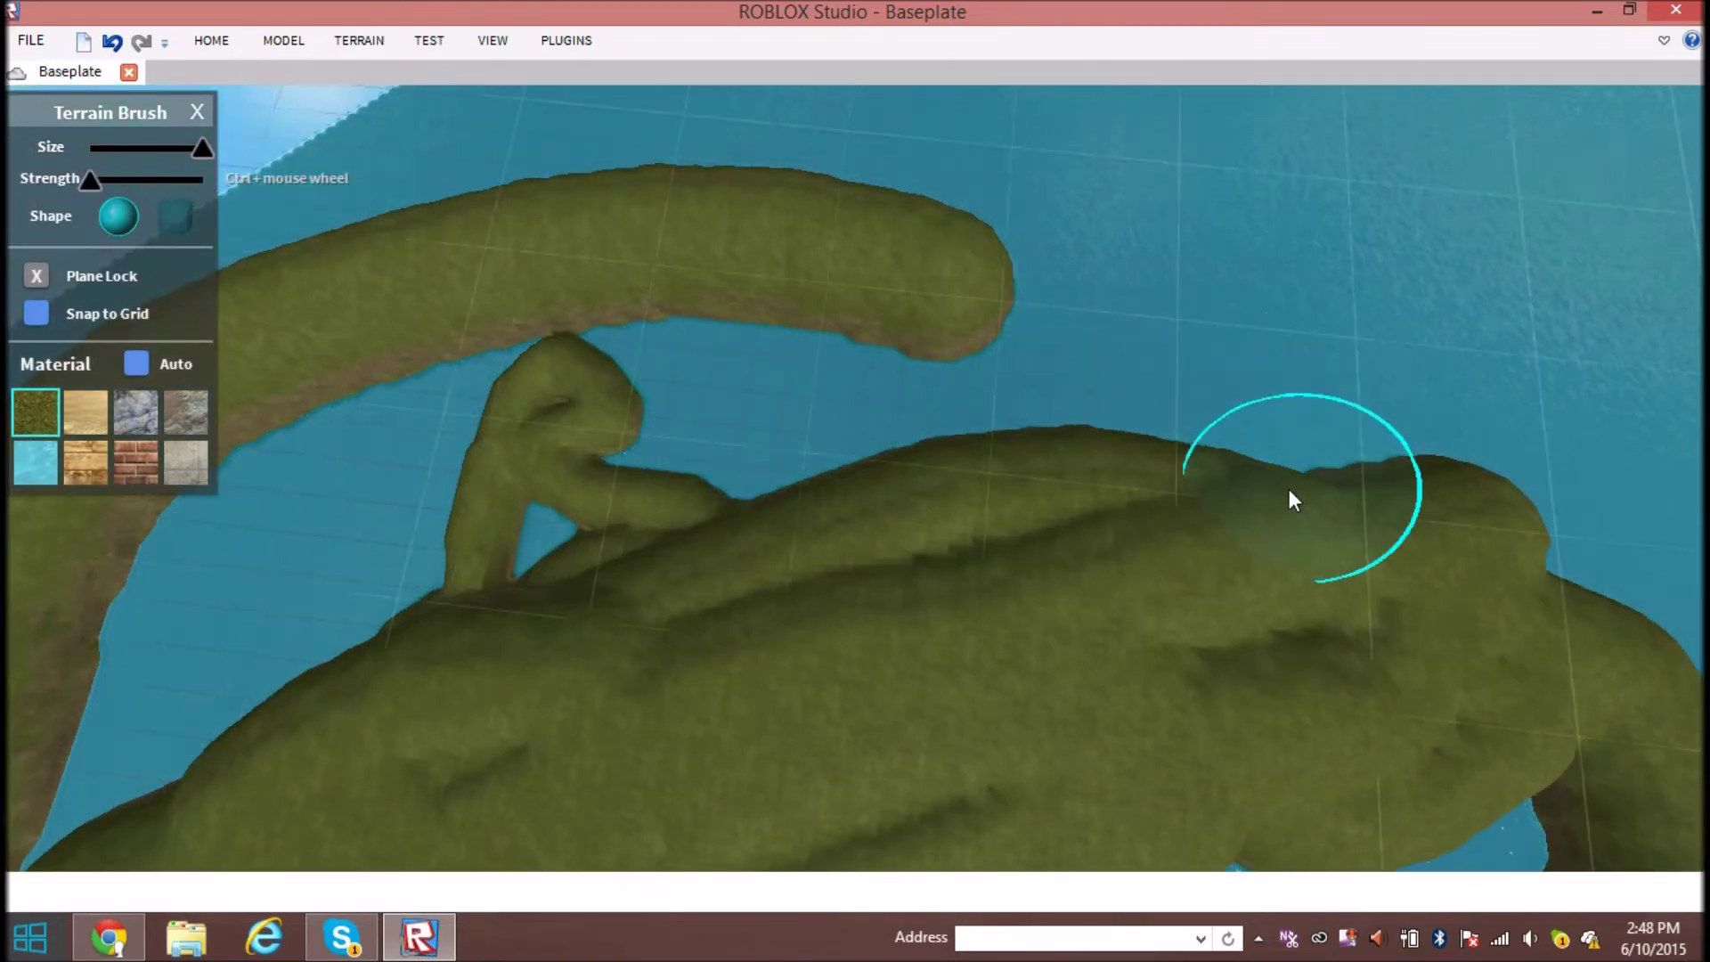
Lower the brush strength to minimum and paint rounded grass mounds and ridges onto the new landmass
right_drag(1290, 489, 1242, 474)
mouse_move(942, 560)
mouse_down()
mouse_move(983, 563)
mouse_move(1054, 680)
mouse_up()
right_drag(1257, 634, 1265, 630)
right_drag(1133, 615, 1129, 619)
key(d)
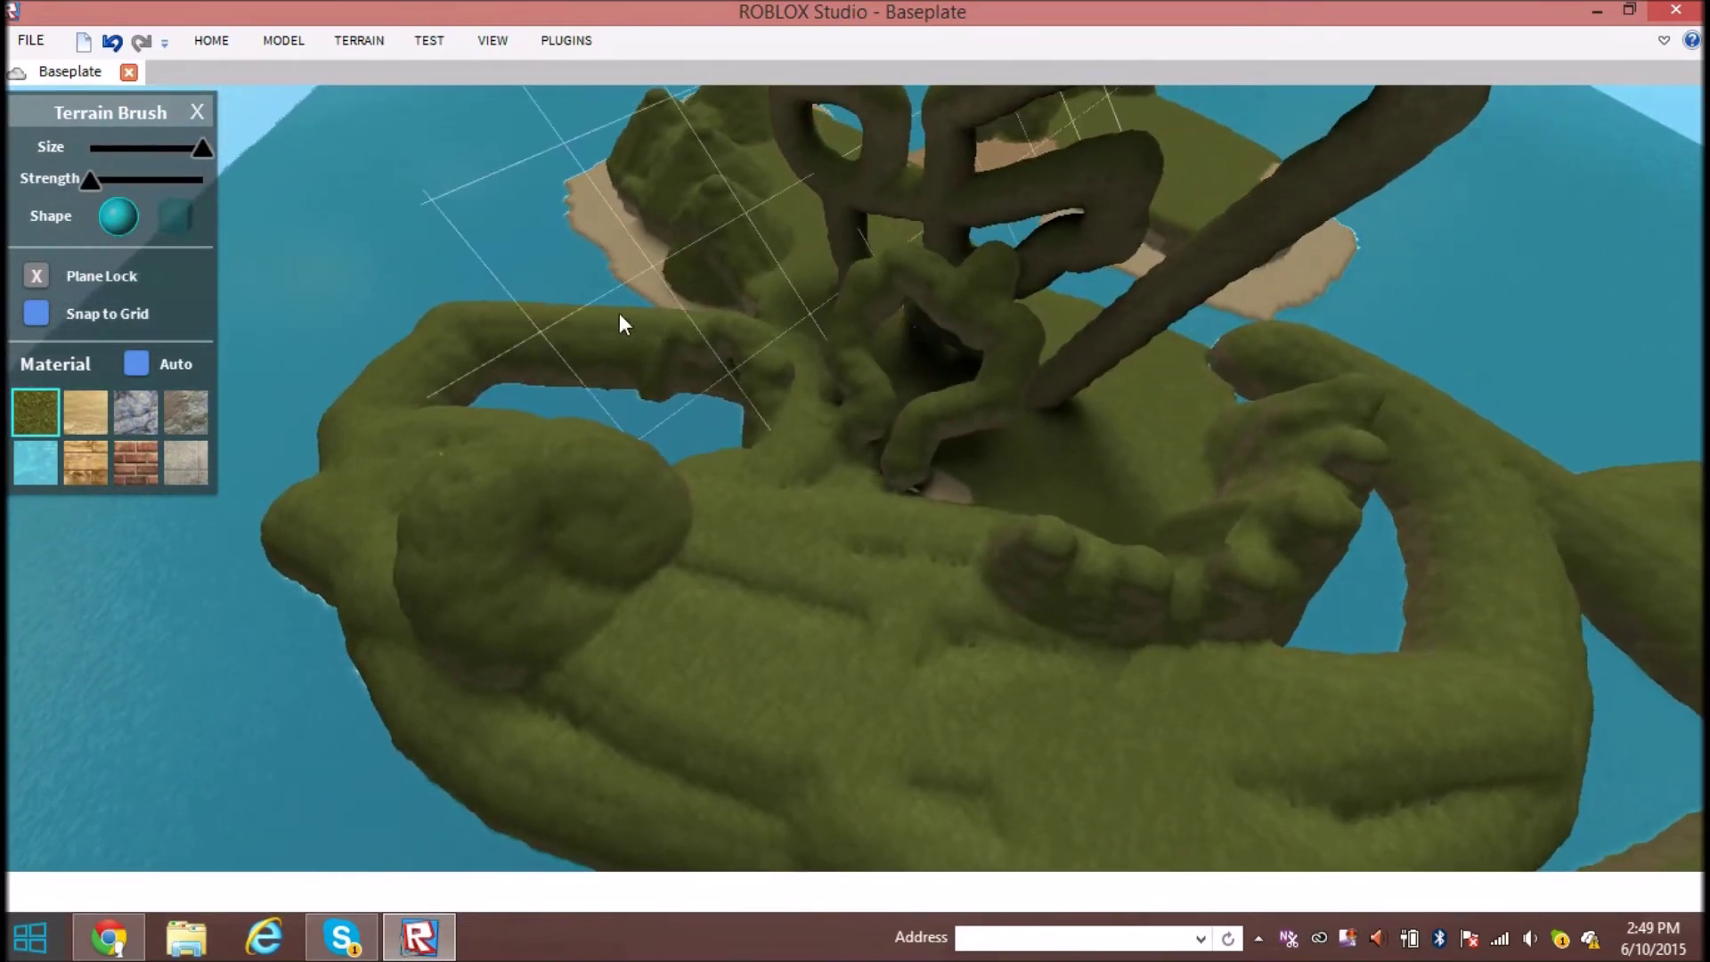
drag(620, 316, 852, 348)
scroll(803, 498, up, 5)
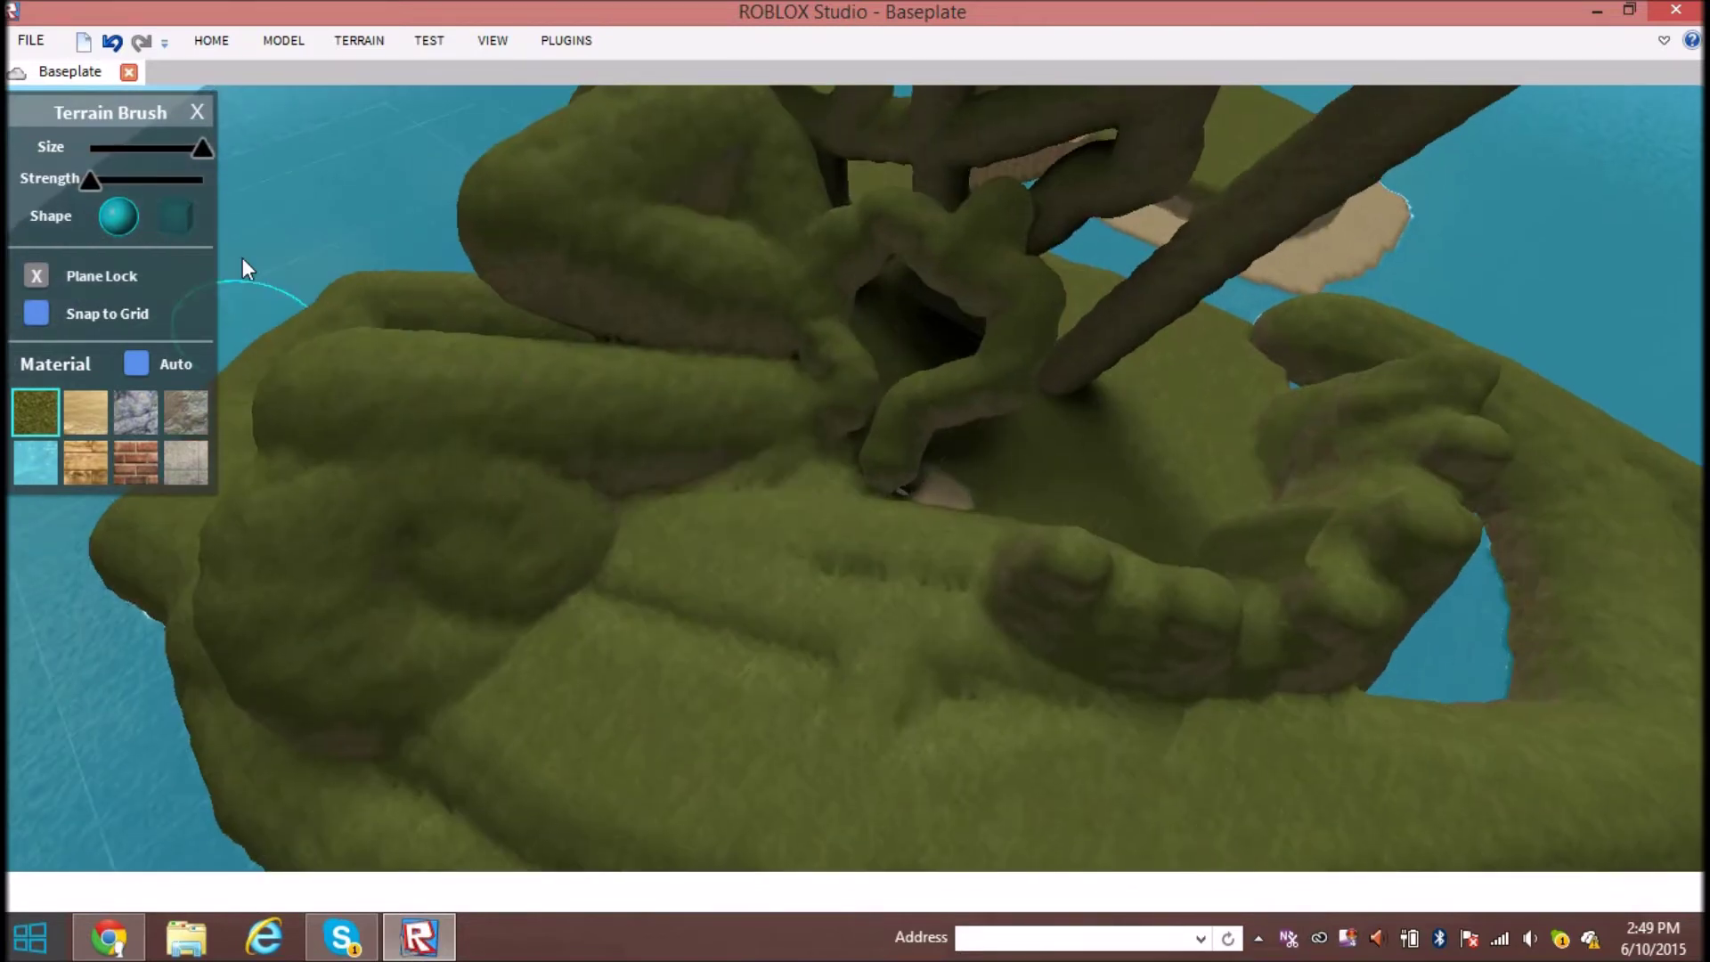
Switch to the cube brush at maximum strength and add blocky, stepped grass terrain on top of the landmass
click(178, 220)
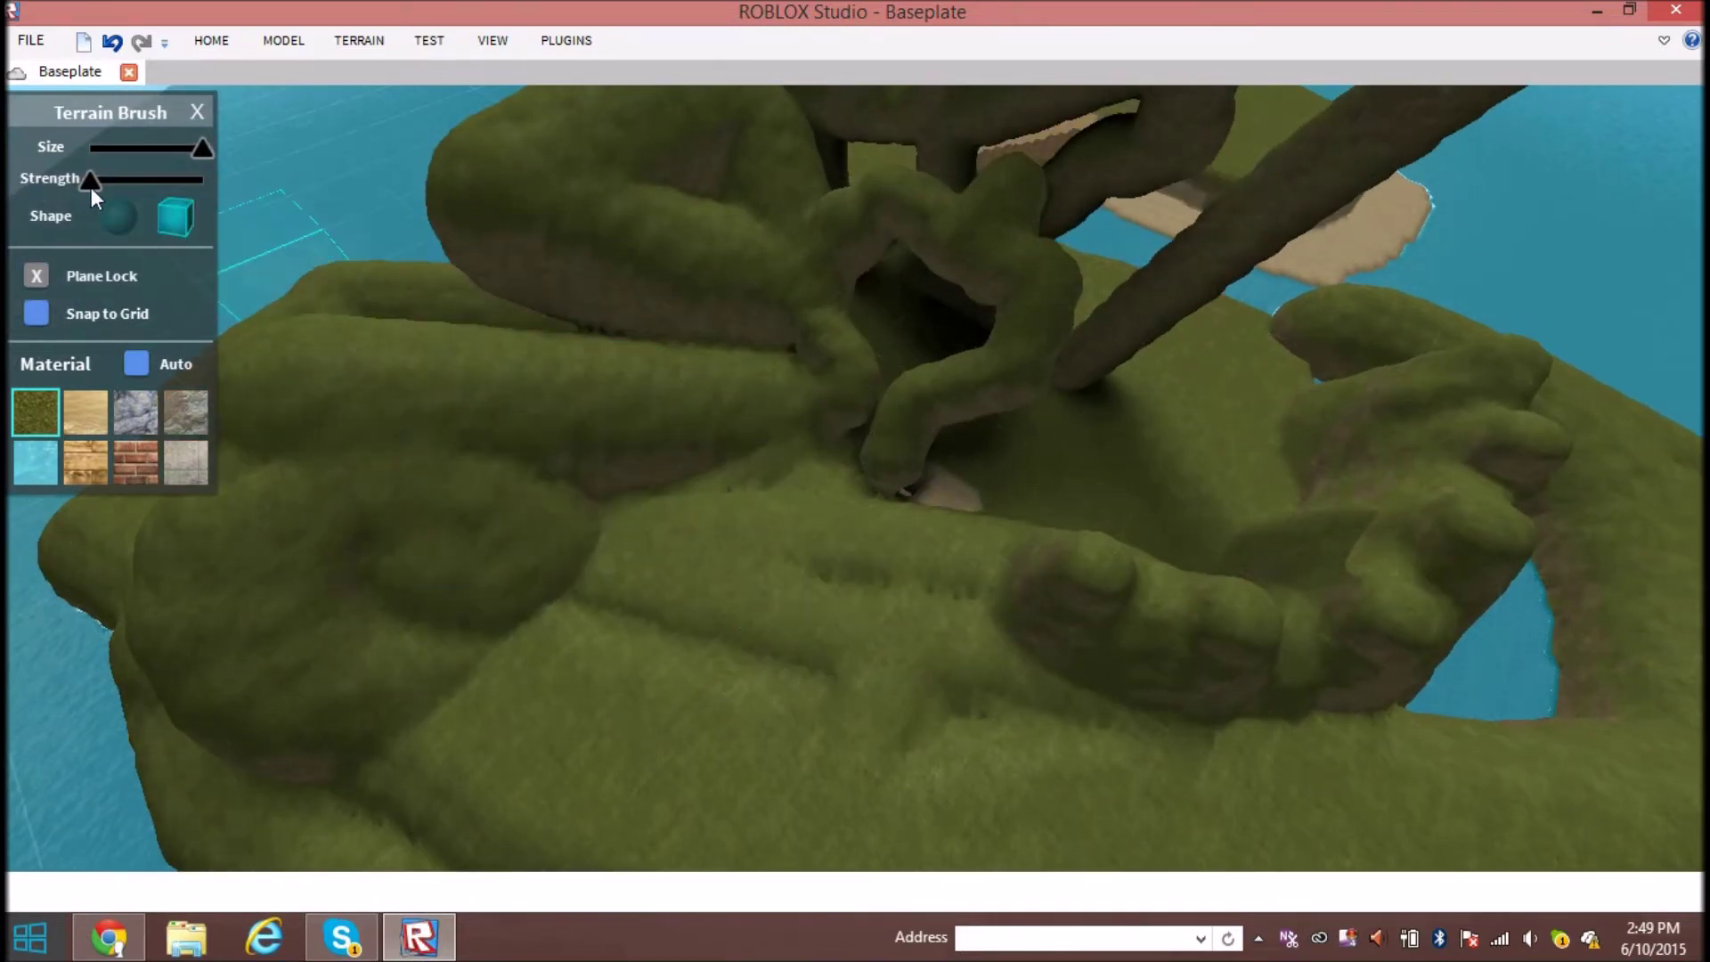
drag(91, 185, 203, 179)
right_drag(817, 471, 866, 538)
scroll(866, 538, up, 3)
mouse_move(866, 538)
mouse_down()
mouse_move(647, 602)
mouse_move(1121, 591)
mouse_move(1166, 614)
mouse_up()
scroll(1121, 591, down, 5)
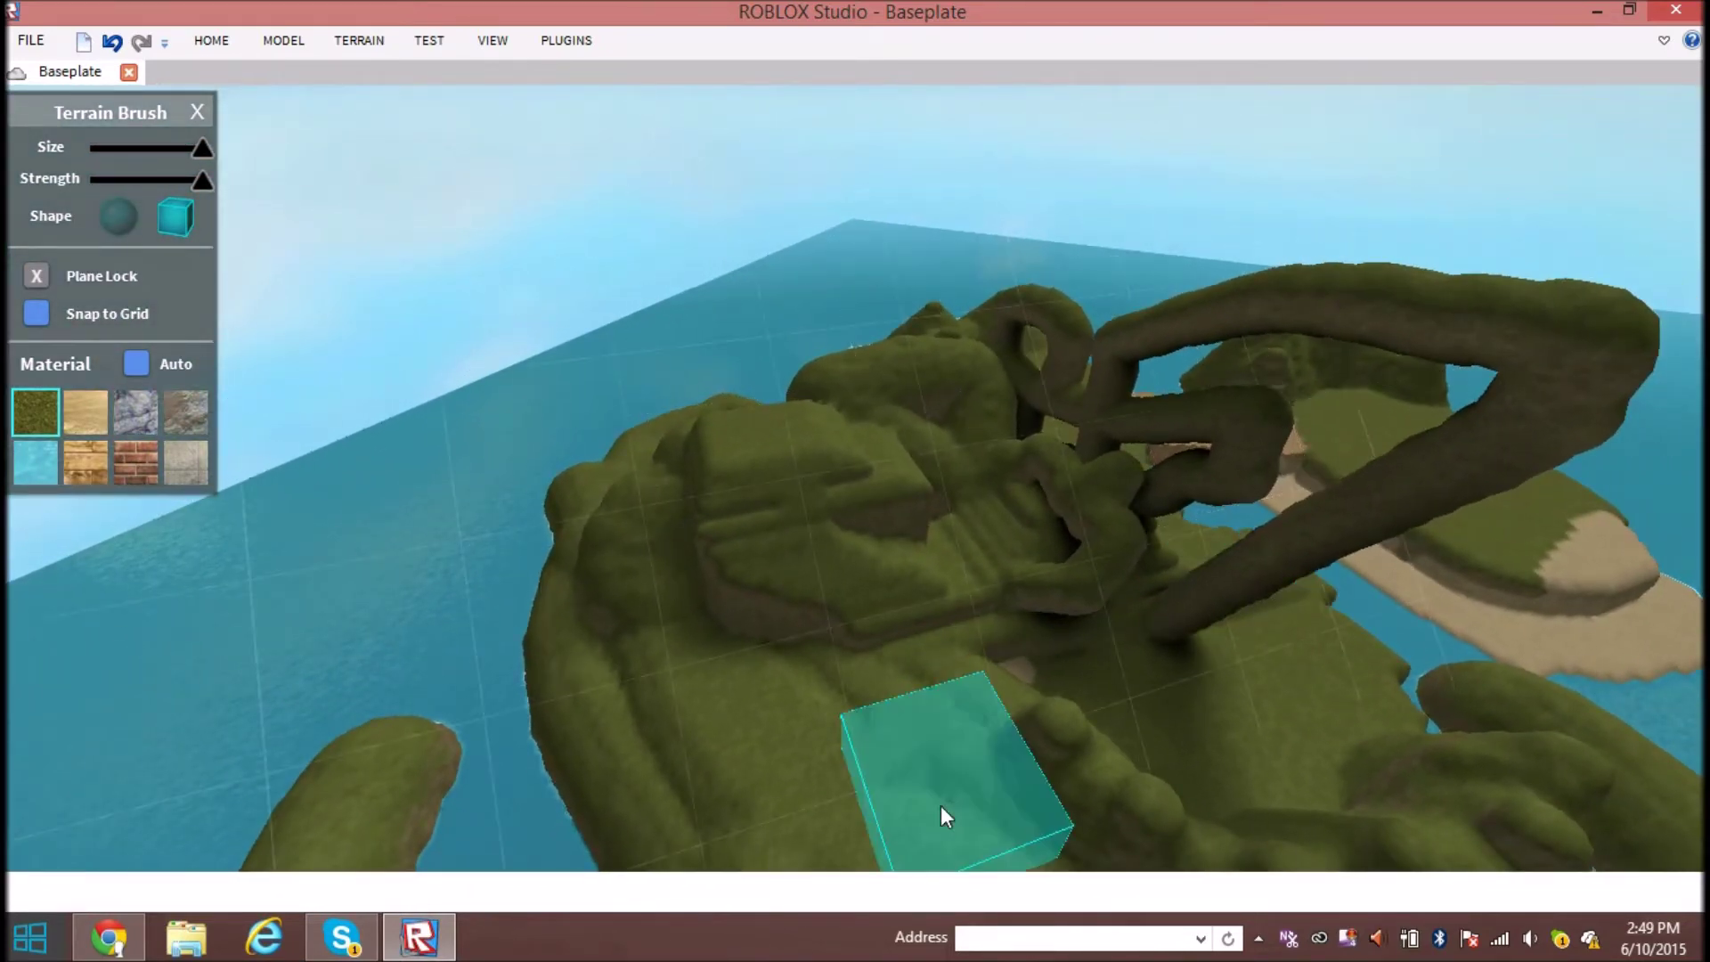
key(w)
key(d)
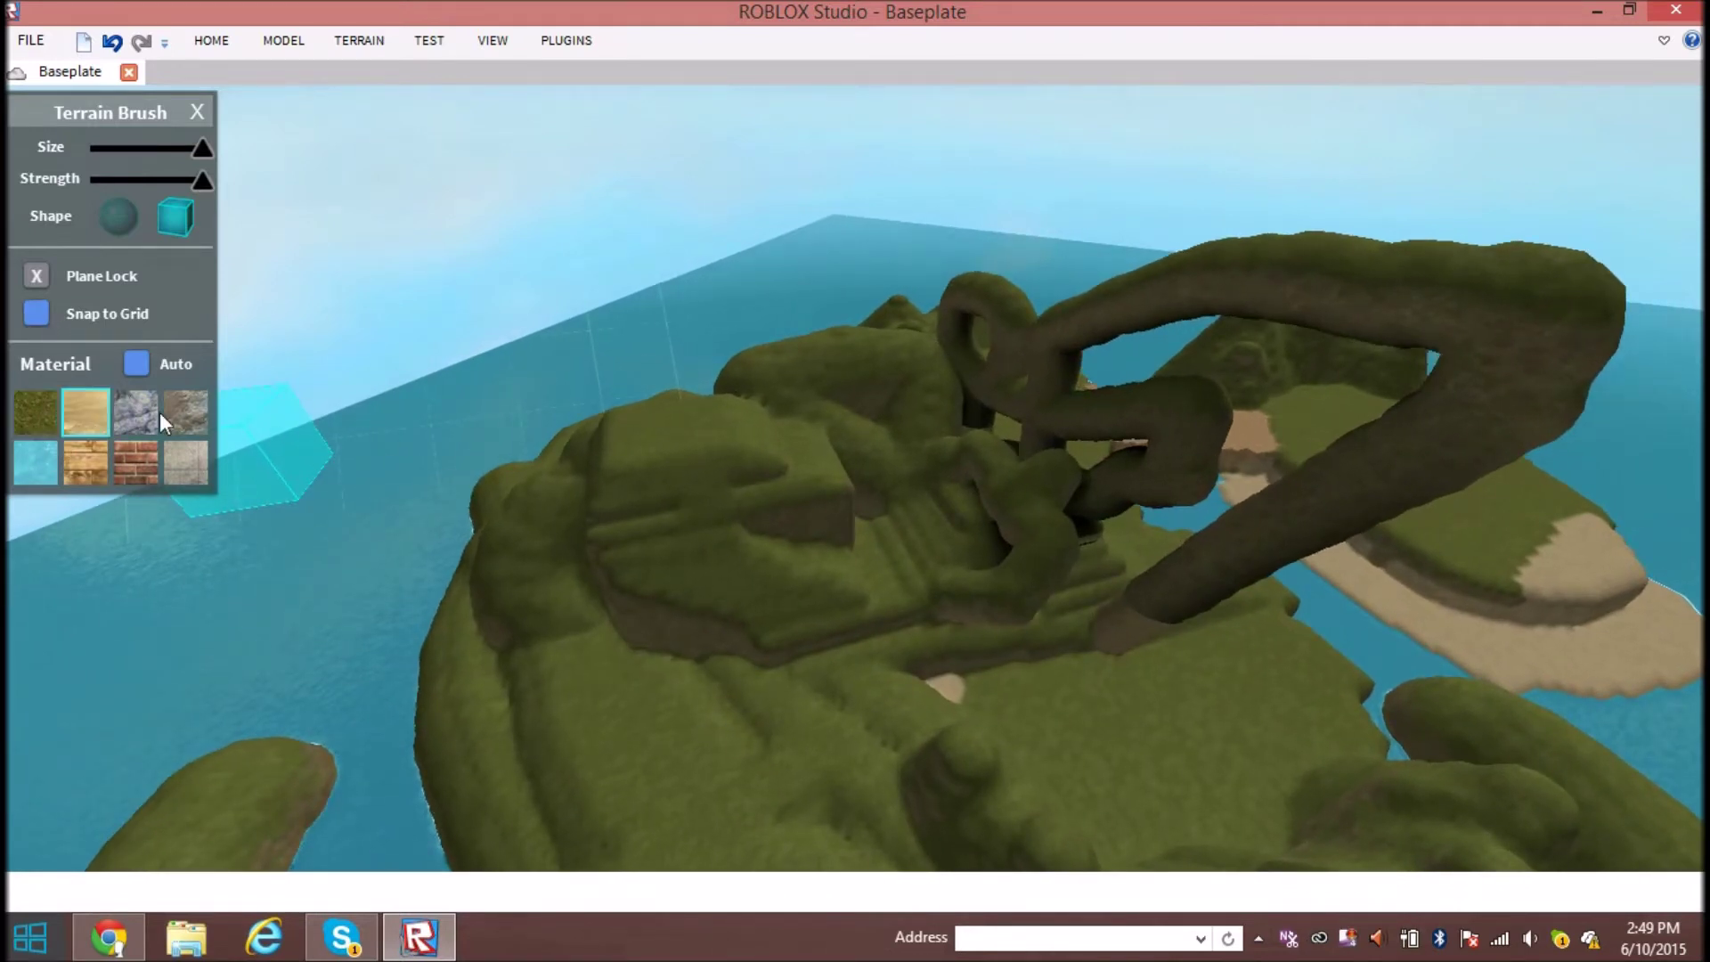
Choose the sand material and build a stepped sand slope across the grass landmass with the cube brush
right_drag(534, 464, 655, 520)
mouse_move(656, 520)
mouse_down()
mouse_move(768, 652)
mouse_move(808, 512)
mouse_move(943, 578)
mouse_move(1126, 574)
mouse_up()
mouse_move(1190, 565)
right_down()
mouse_move(1099, 620)
mouse_move(988, 589)
mouse_move(982, 646)
mouse_move(1004, 582)
mouse_move(1168, 462)
mouse_move(386, 447)
right_up()
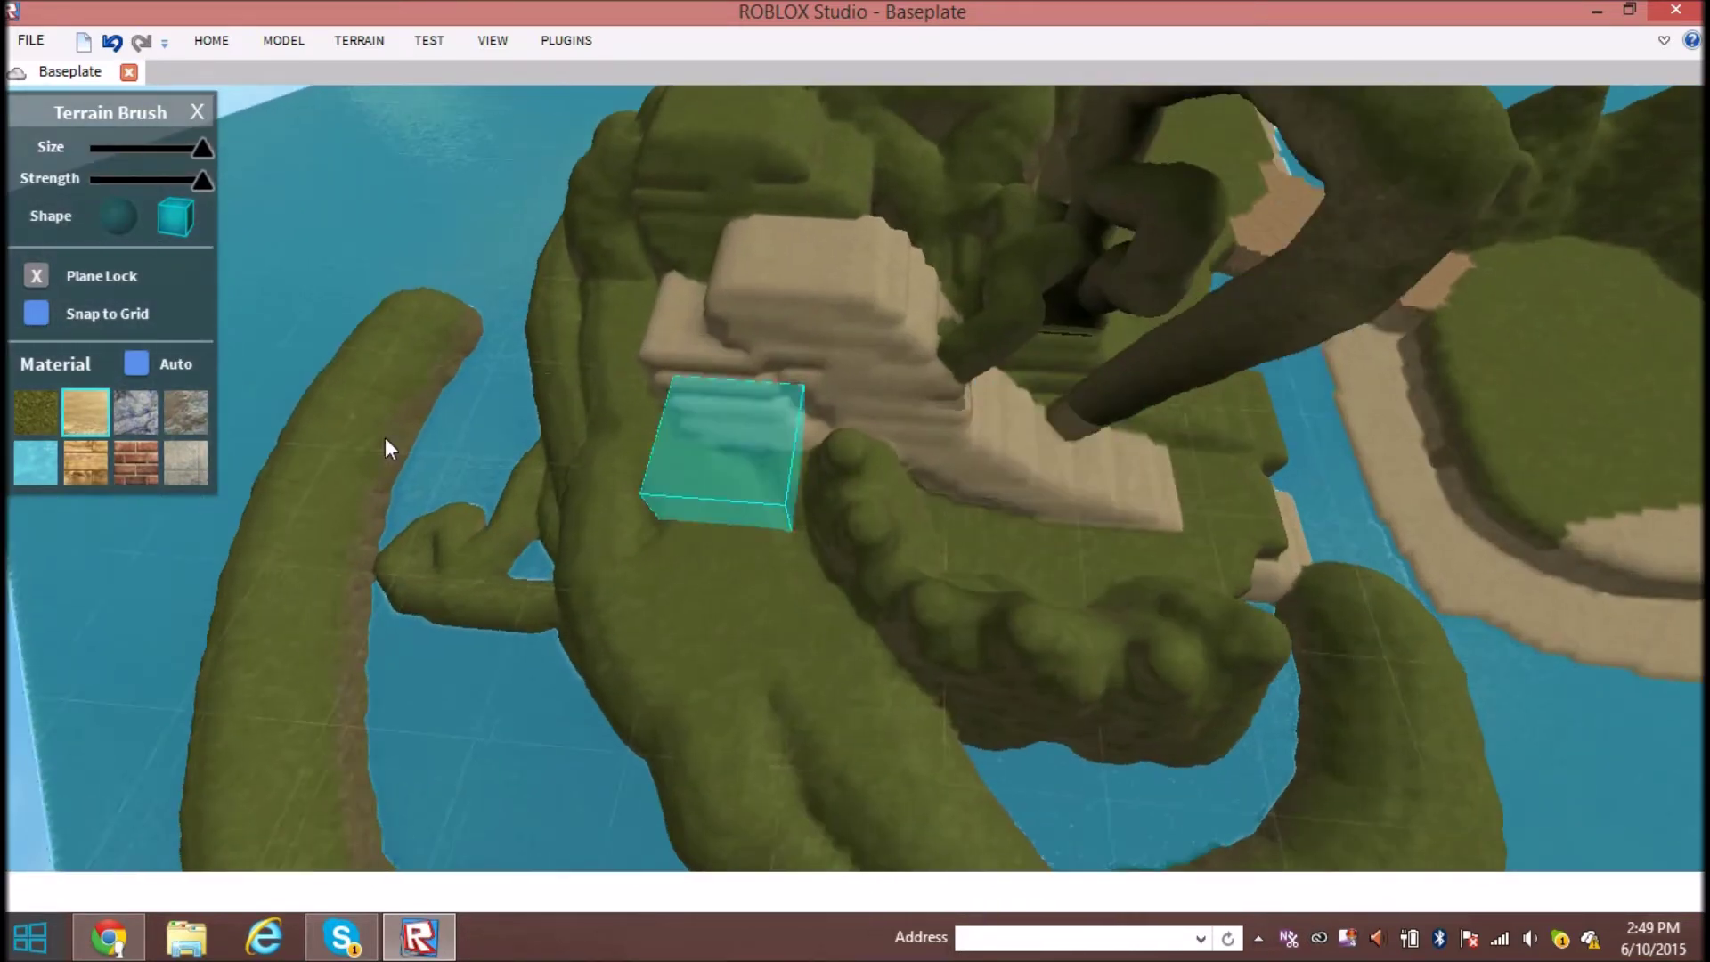
Switch to the Subtract tool and carve flat areas with straight-edged walls out of the grass and sand landmass using the cube brush
click(358, 41)
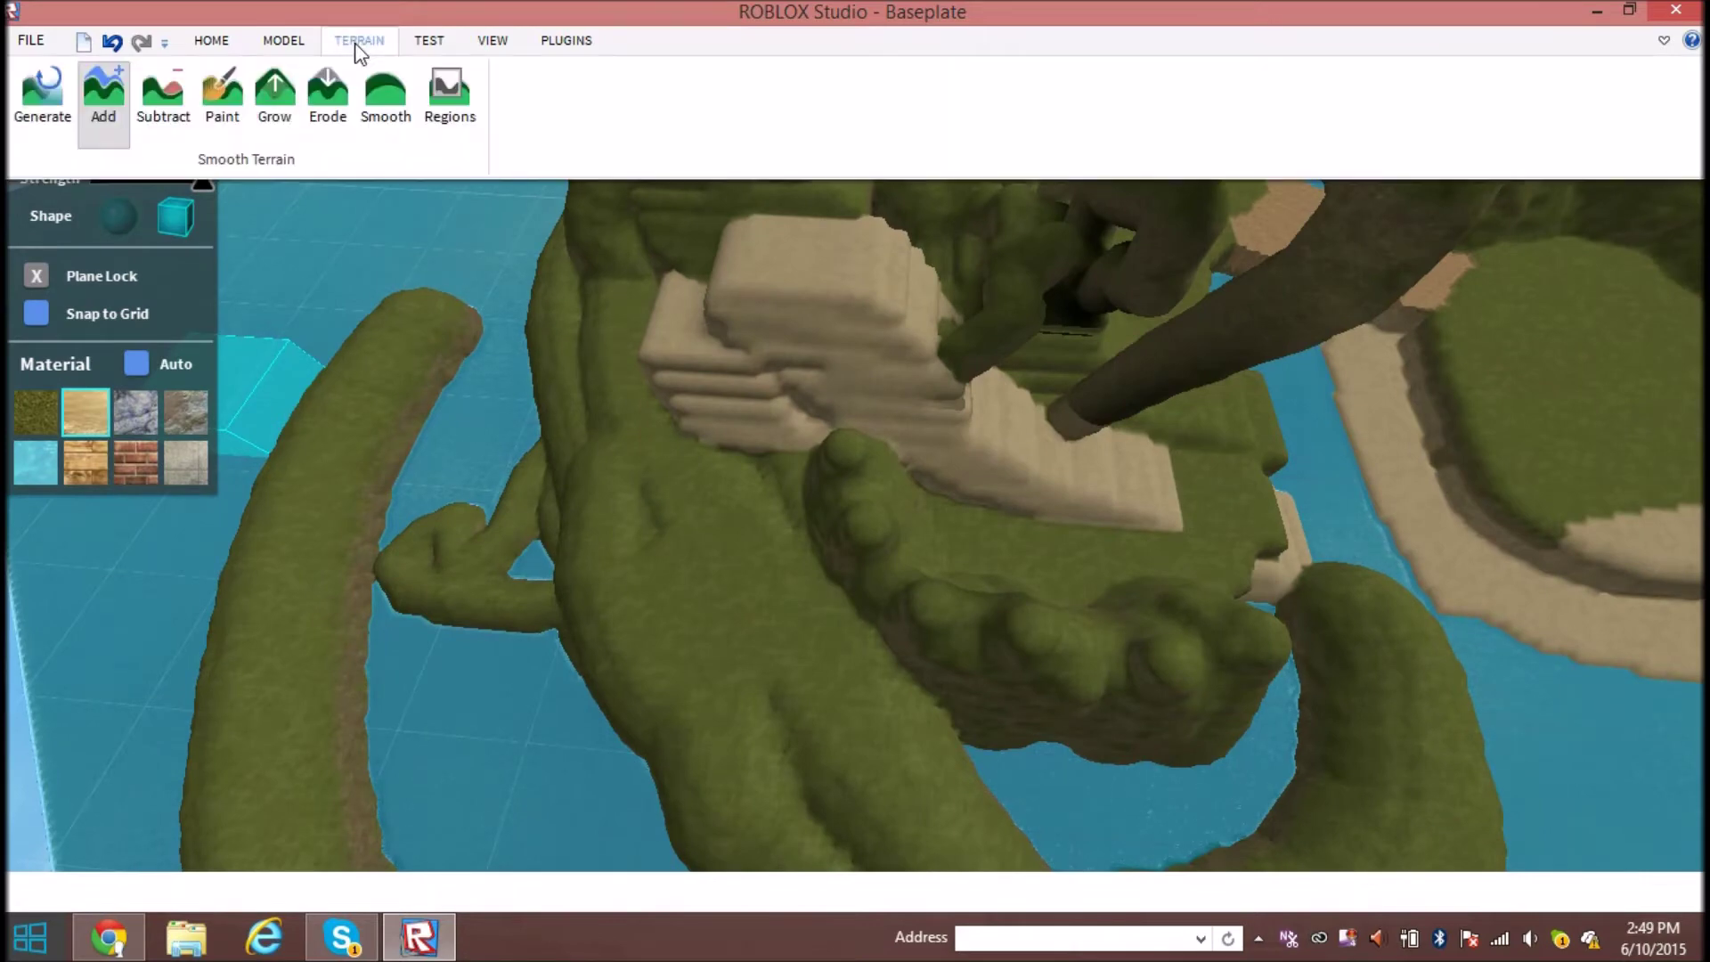
click(157, 143)
scroll(744, 551, up, 4)
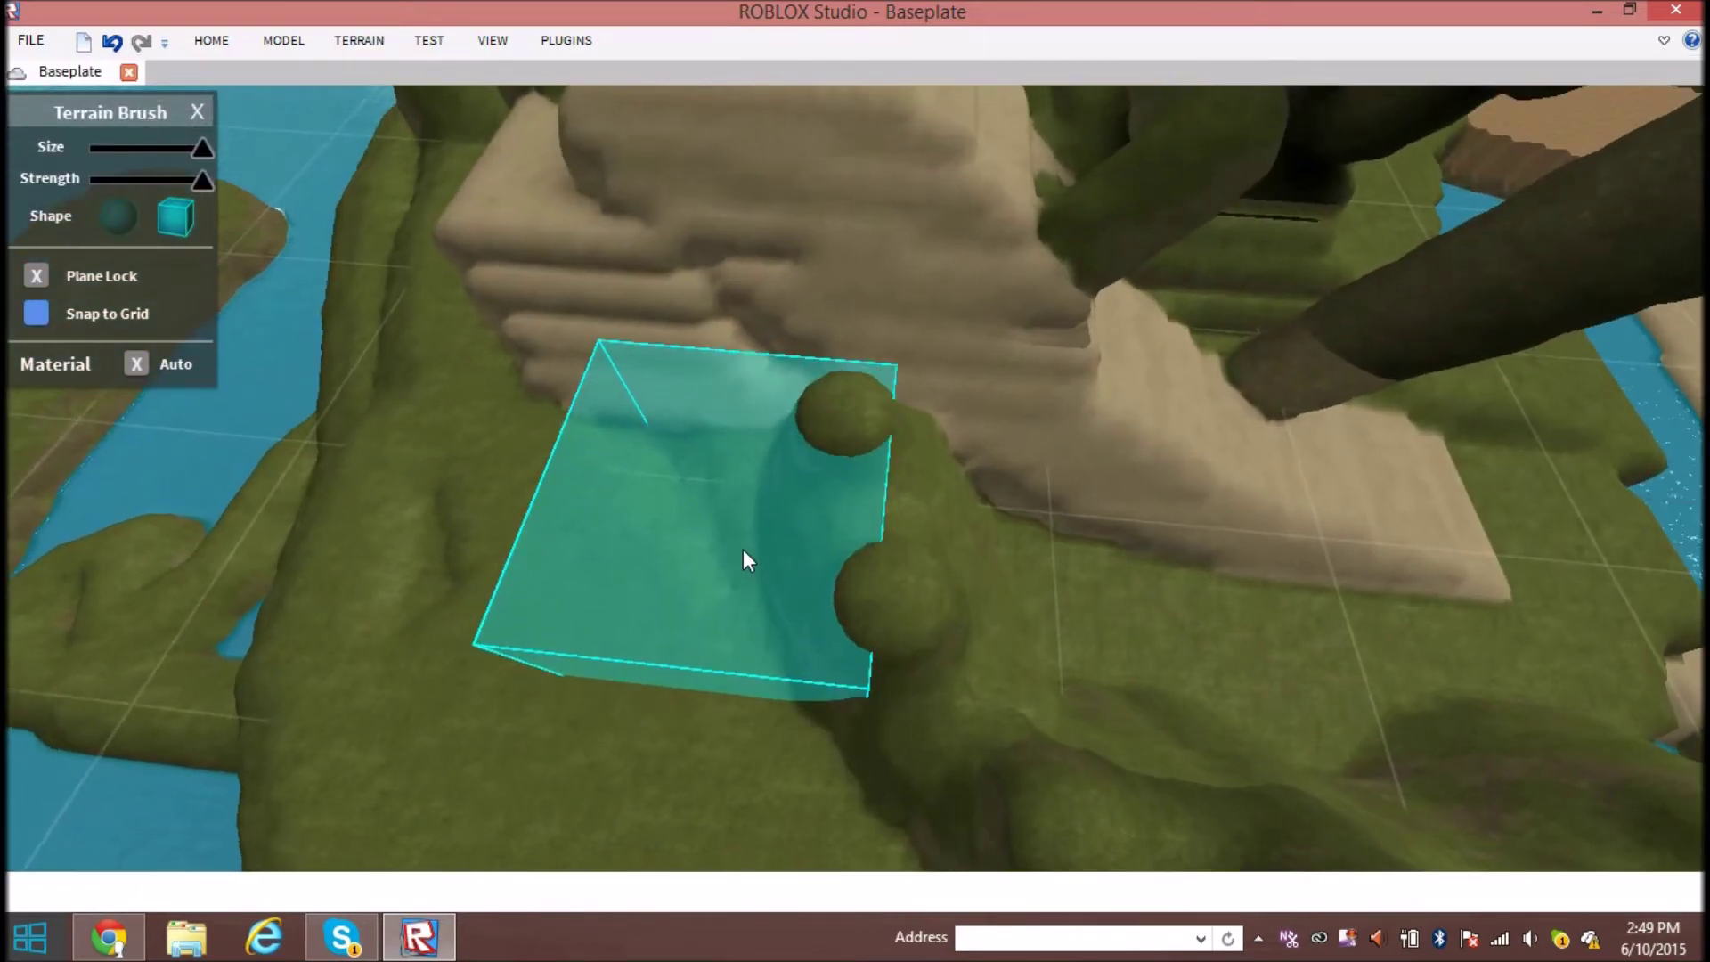
right_drag(744, 550, 721, 551)
mouse_move(1052, 553)
right_down()
mouse_move(847, 553)
mouse_move(679, 476)
mouse_move(636, 437)
right_up()
click(973, 563)
key(s)
key(a)
mouse_move(636, 435)
mouse_down()
mouse_move(548, 410)
mouse_move(661, 565)
mouse_move(1068, 616)
mouse_move(787, 732)
mouse_move(521, 517)
mouse_move(806, 420)
mouse_move(581, 527)
mouse_move(727, 400)
mouse_move(308, 569)
mouse_move(230, 495)
mouse_move(547, 411)
mouse_move(475, 413)
mouse_move(552, 676)
mouse_move(513, 716)
mouse_move(734, 725)
mouse_move(687, 738)
mouse_move(665, 626)
mouse_move(683, 689)
mouse_move(1080, 695)
mouse_move(379, 693)
mouse_move(1015, 815)
mouse_move(1352, 840)
mouse_up()
key(s)
key(a)
key(a)
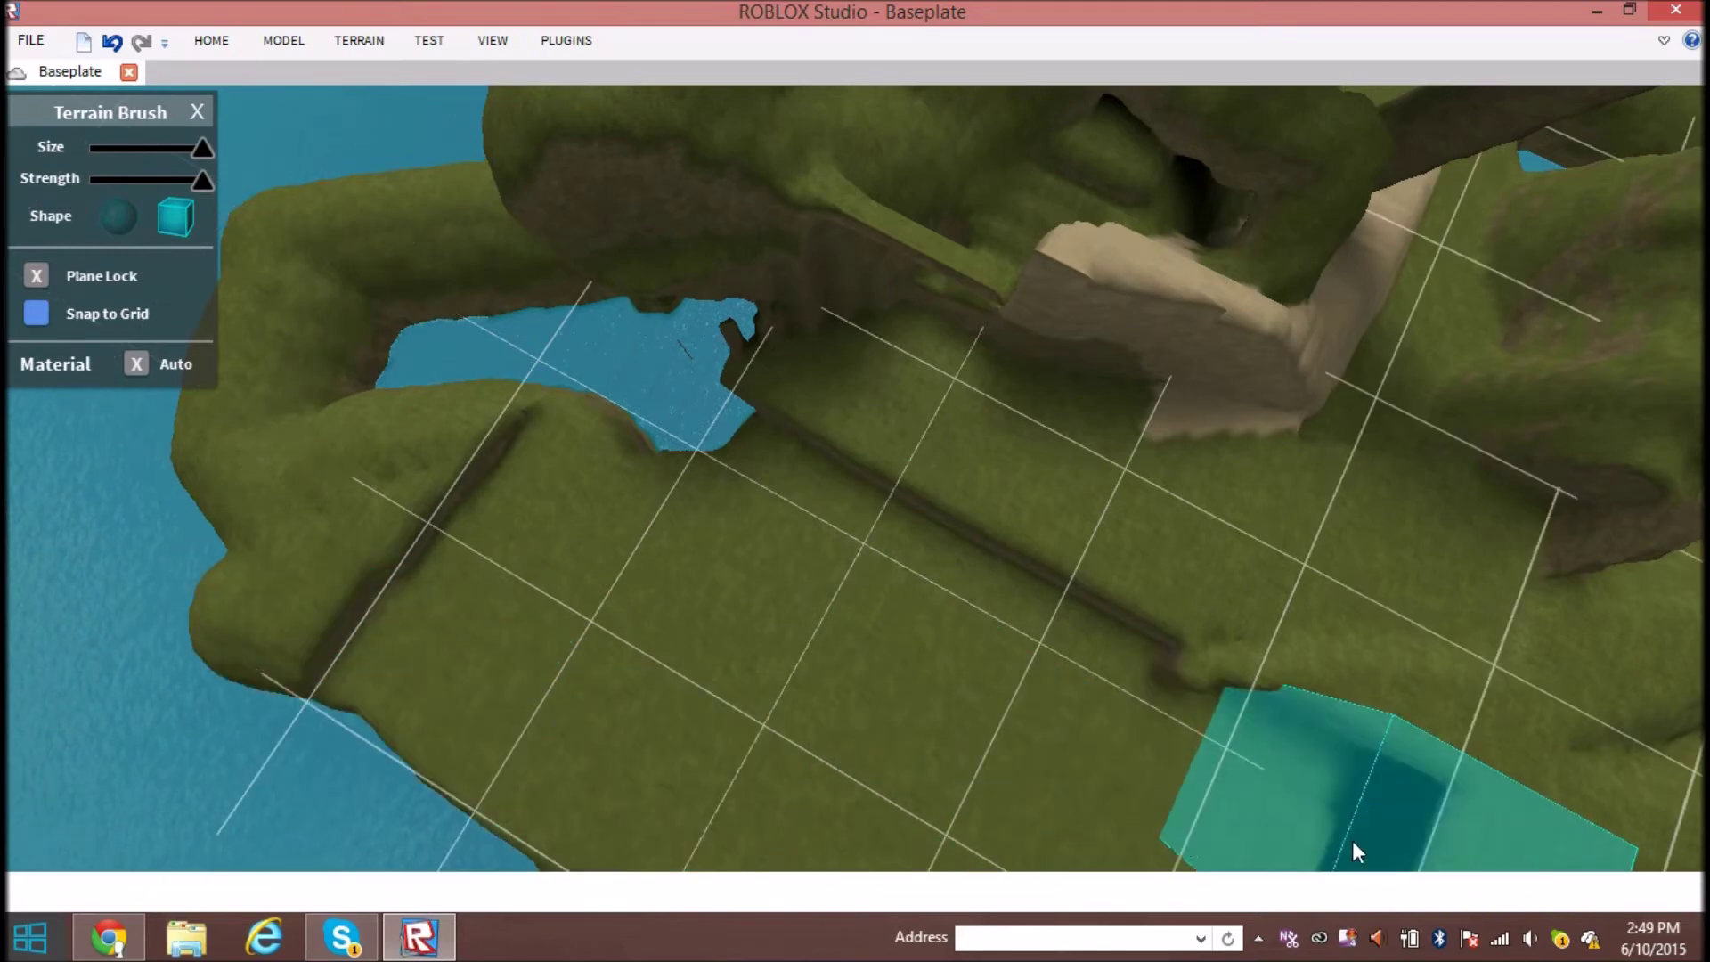
Undo all the added and subtracted terrain, back to the original two converted islands and bridge
right_drag(997, 635, 995, 639)
key(s)
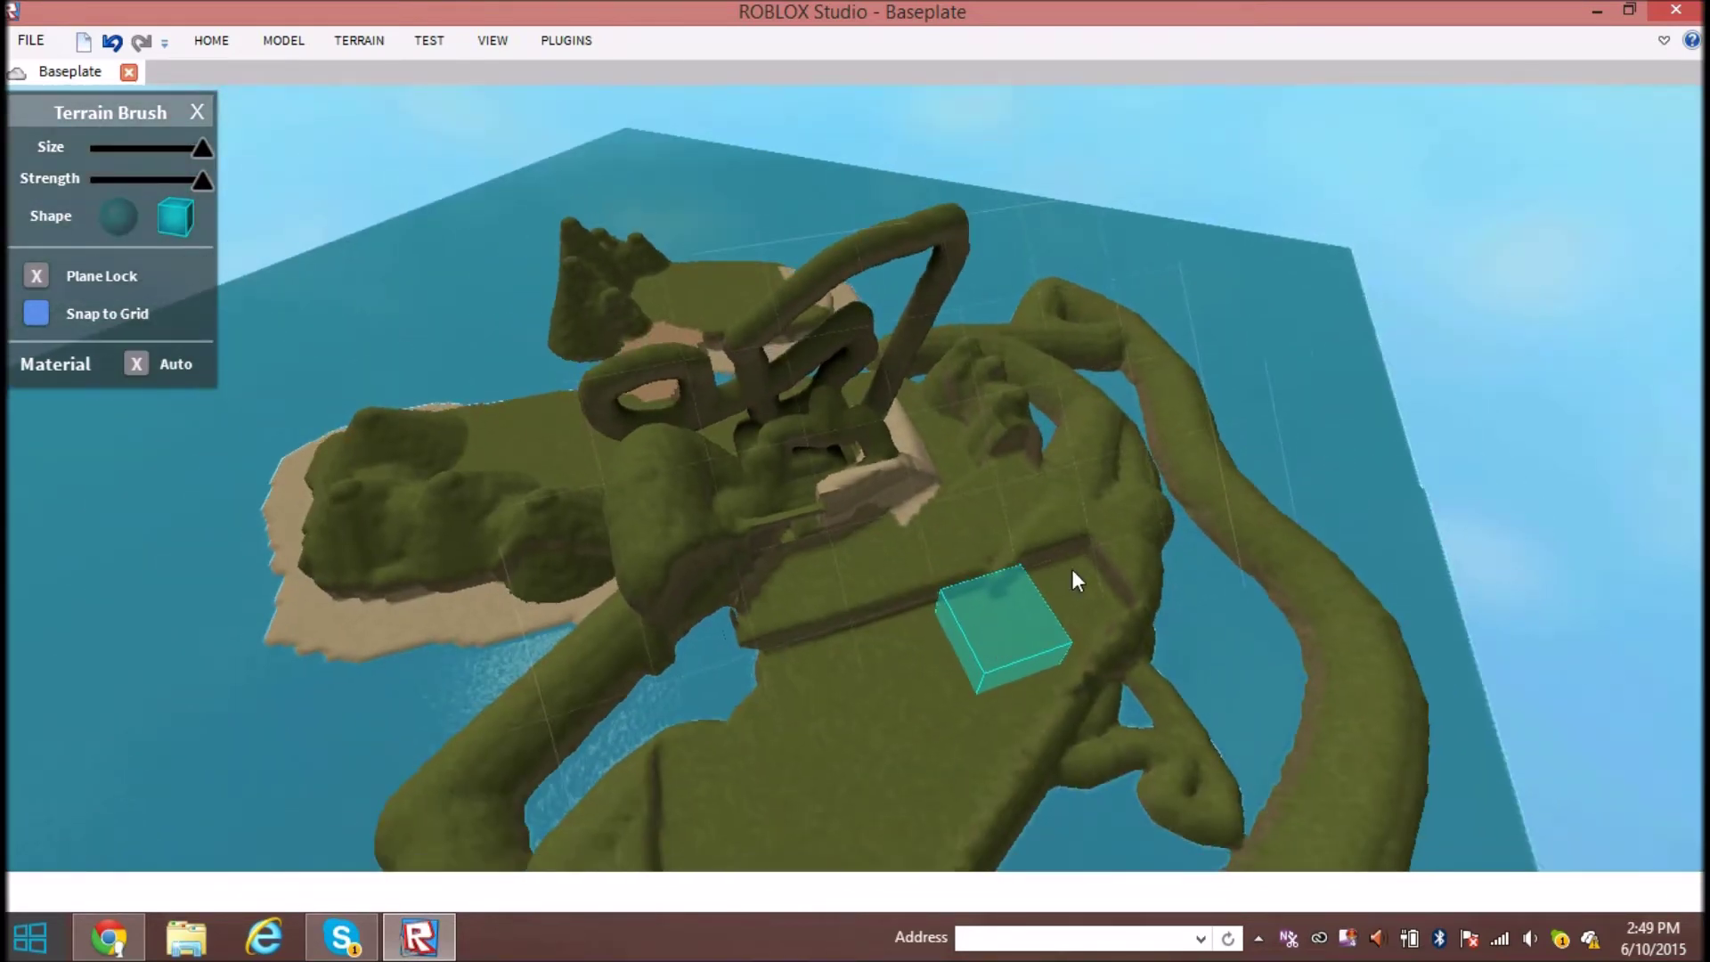
scroll(1062, 499, down, 1)
key(ctrl+z)
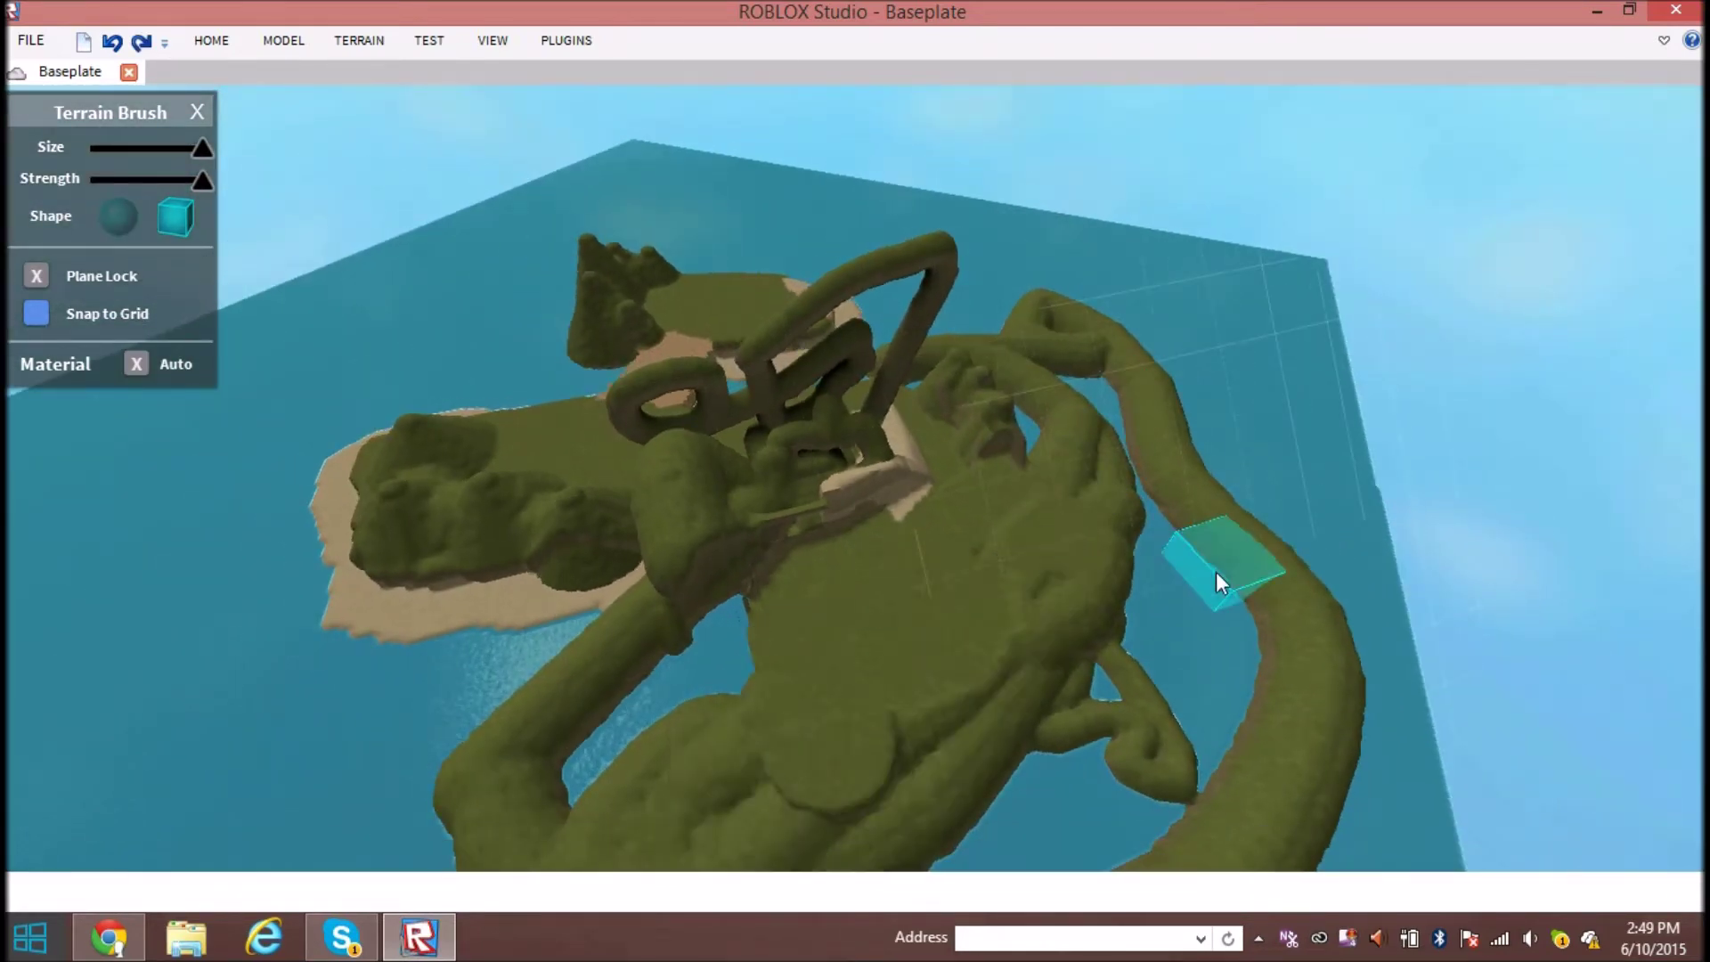
key(ctrl+z)
key(ctrl+z)
key(ctrl+z)
key(ctrl+z)
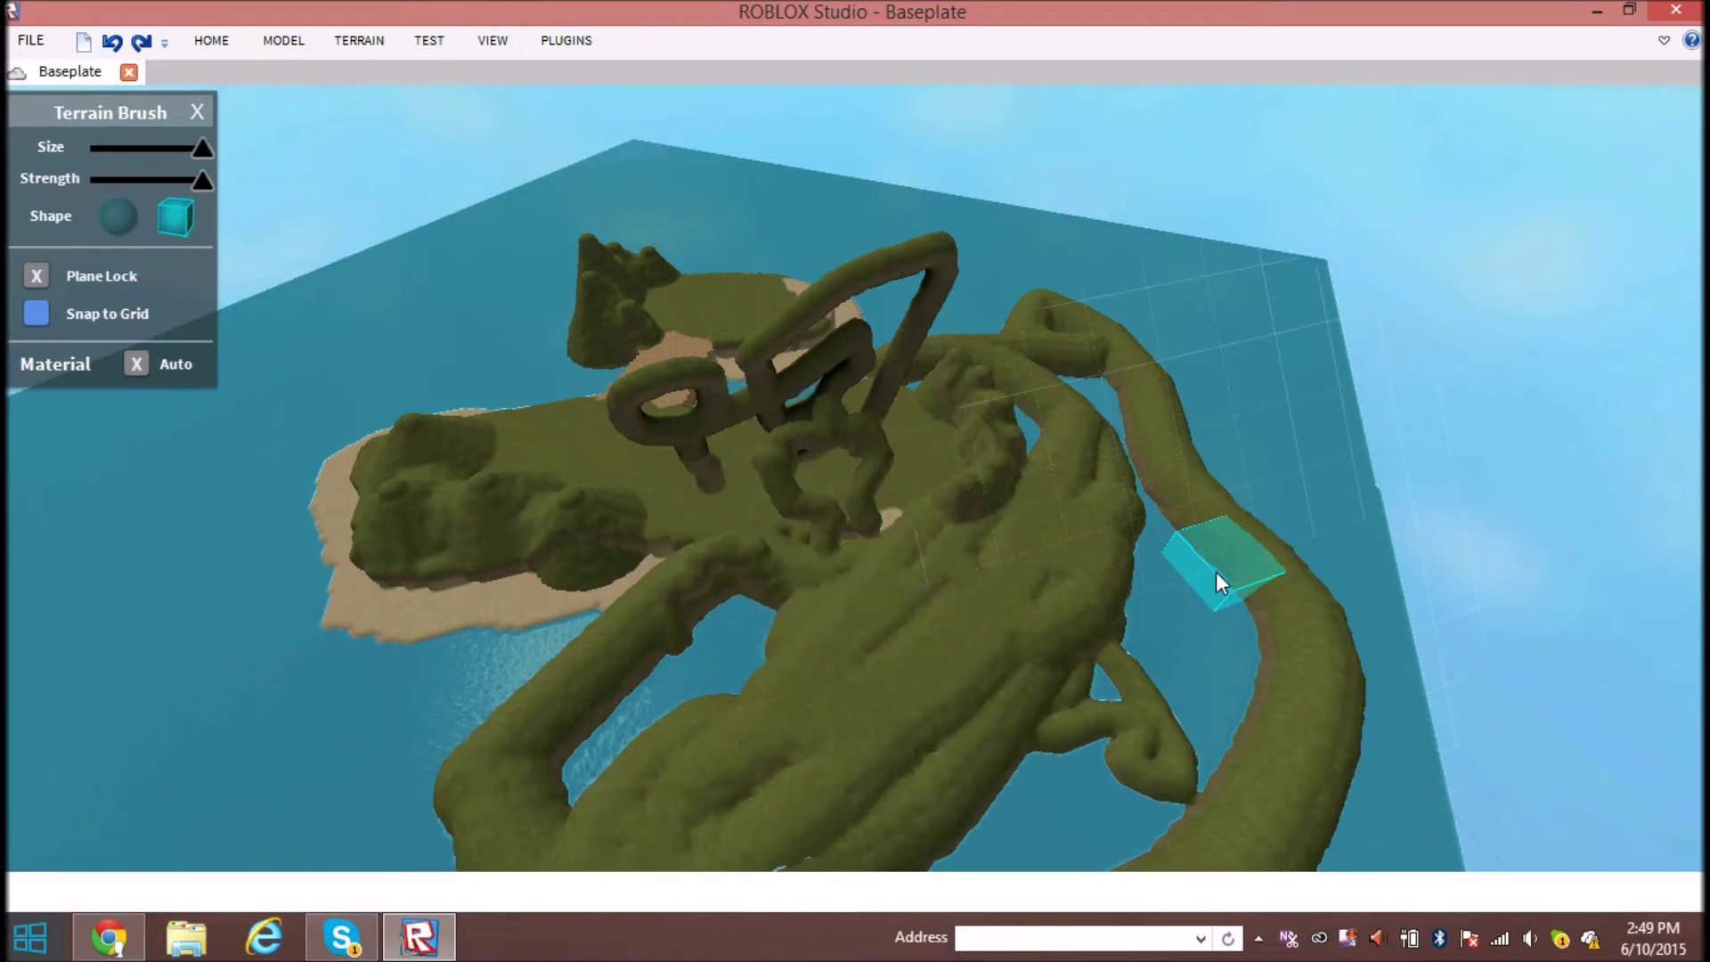
key(ctrl+z)
key(ctrl+z)
key(ctrl+z)
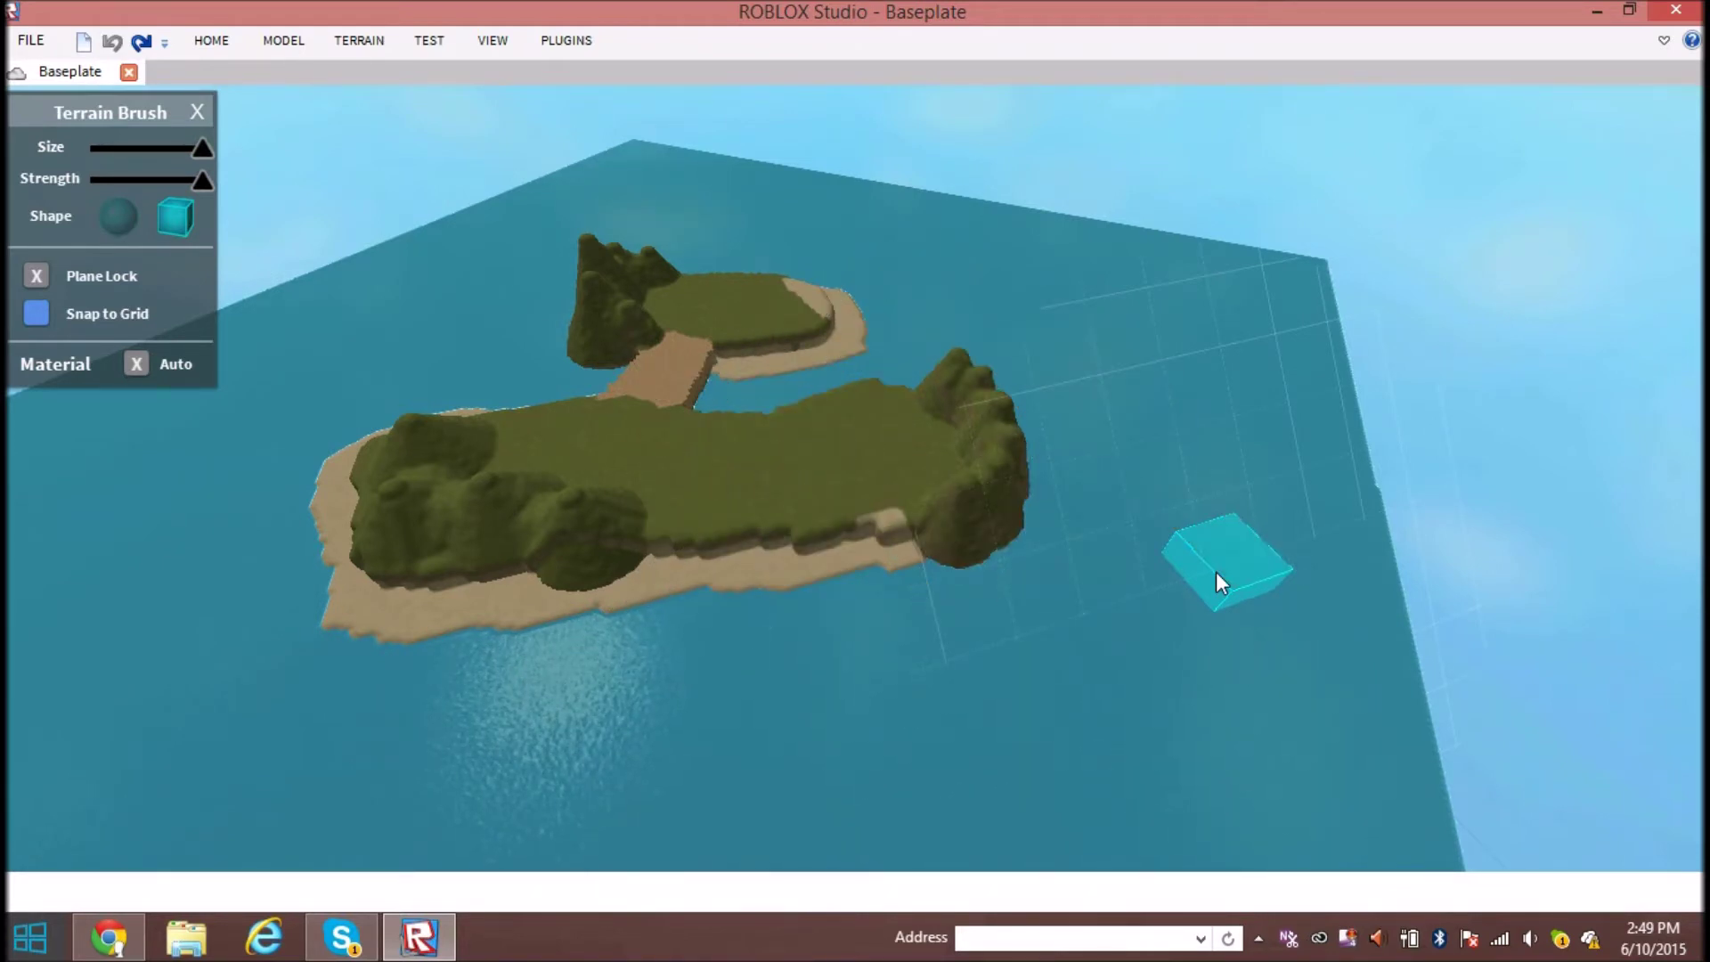
Activate the Paint terrain tool with a spherical brush and position it over the larger island's flat grass
scroll(836, 446, up, 6)
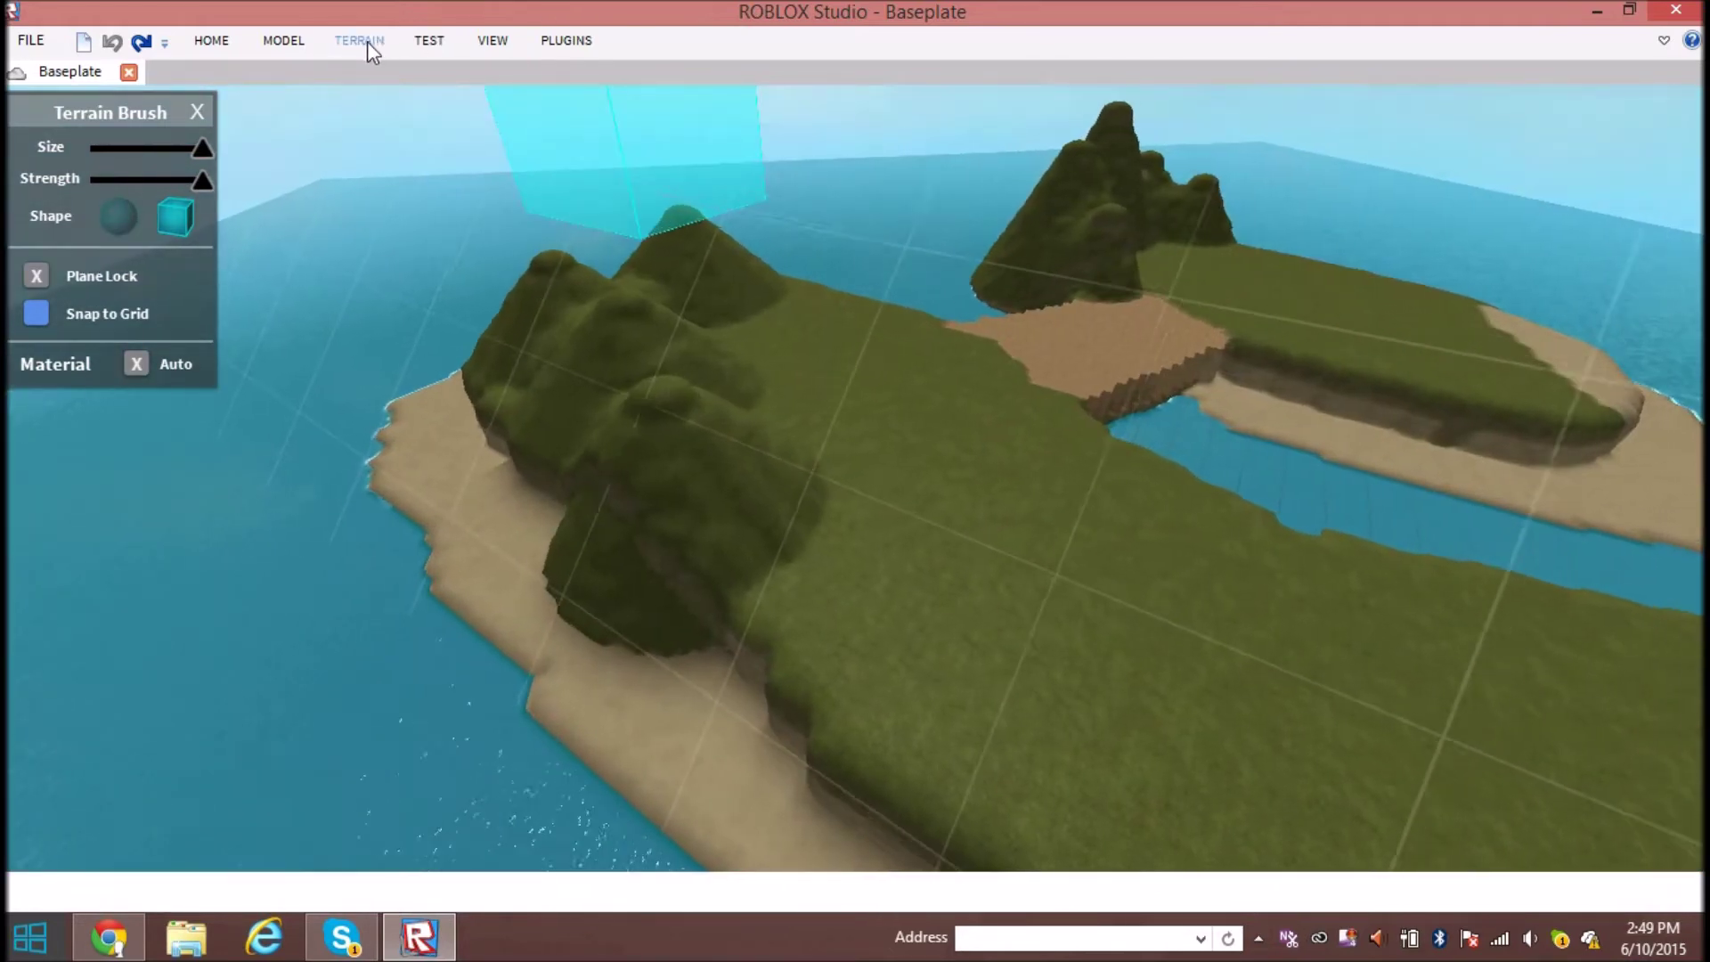
click(362, 42)
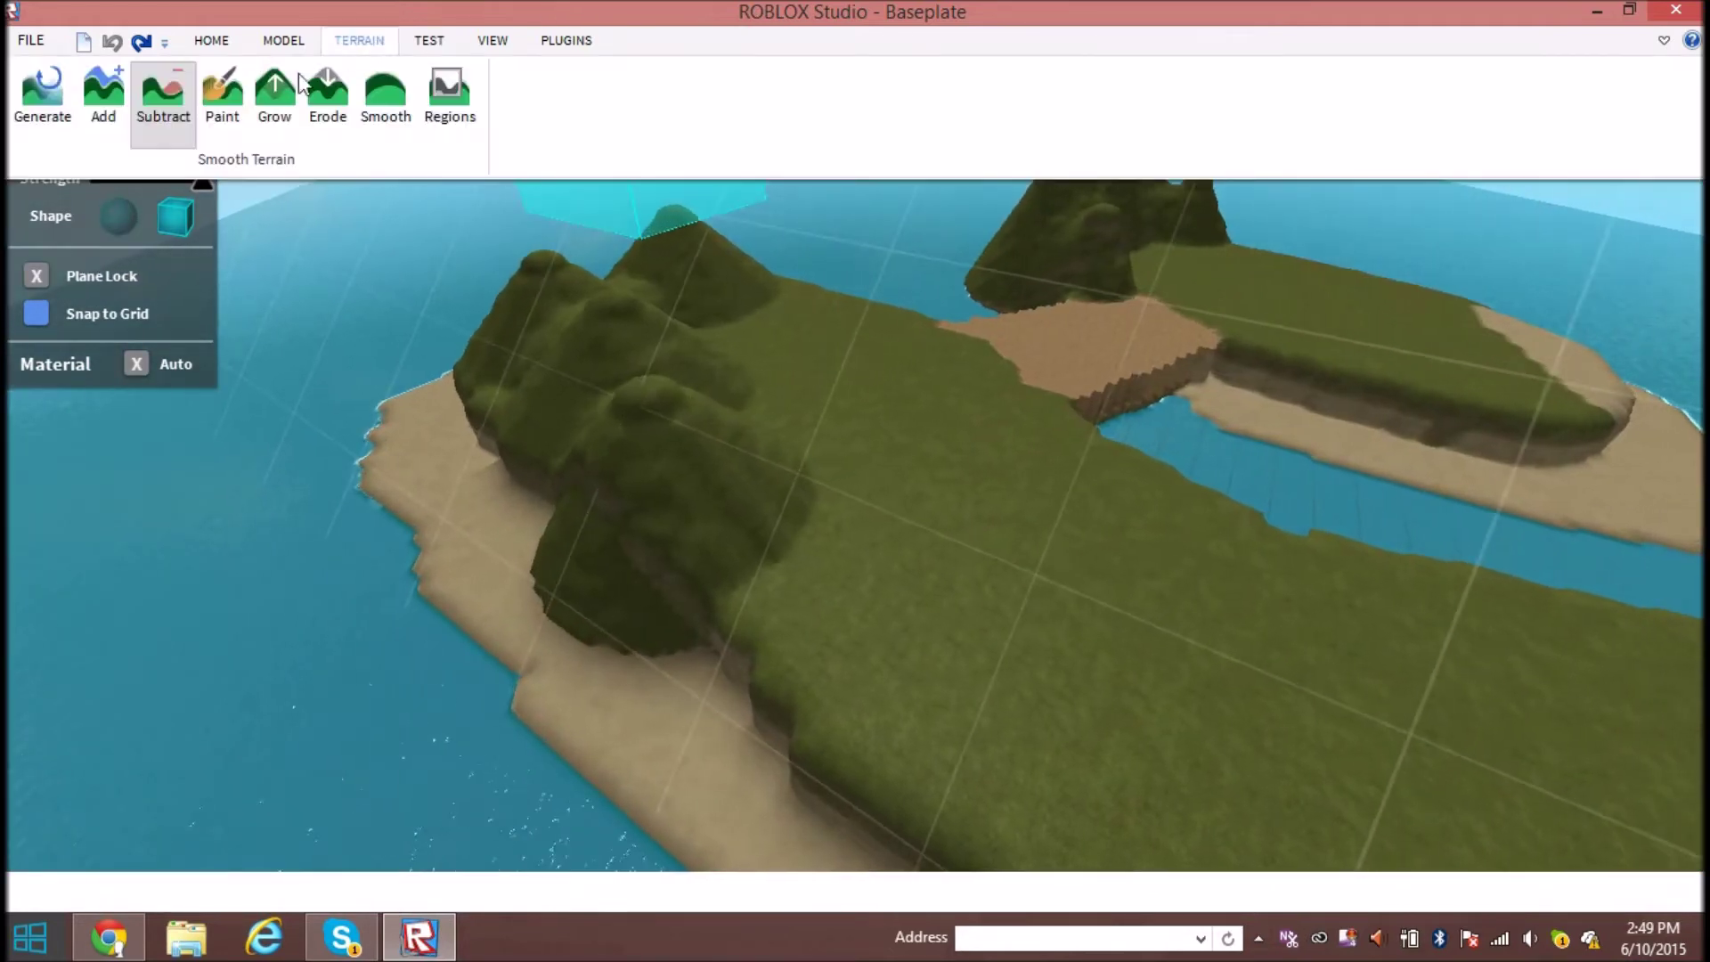
click(221, 120)
scroll(1033, 517, up, 5)
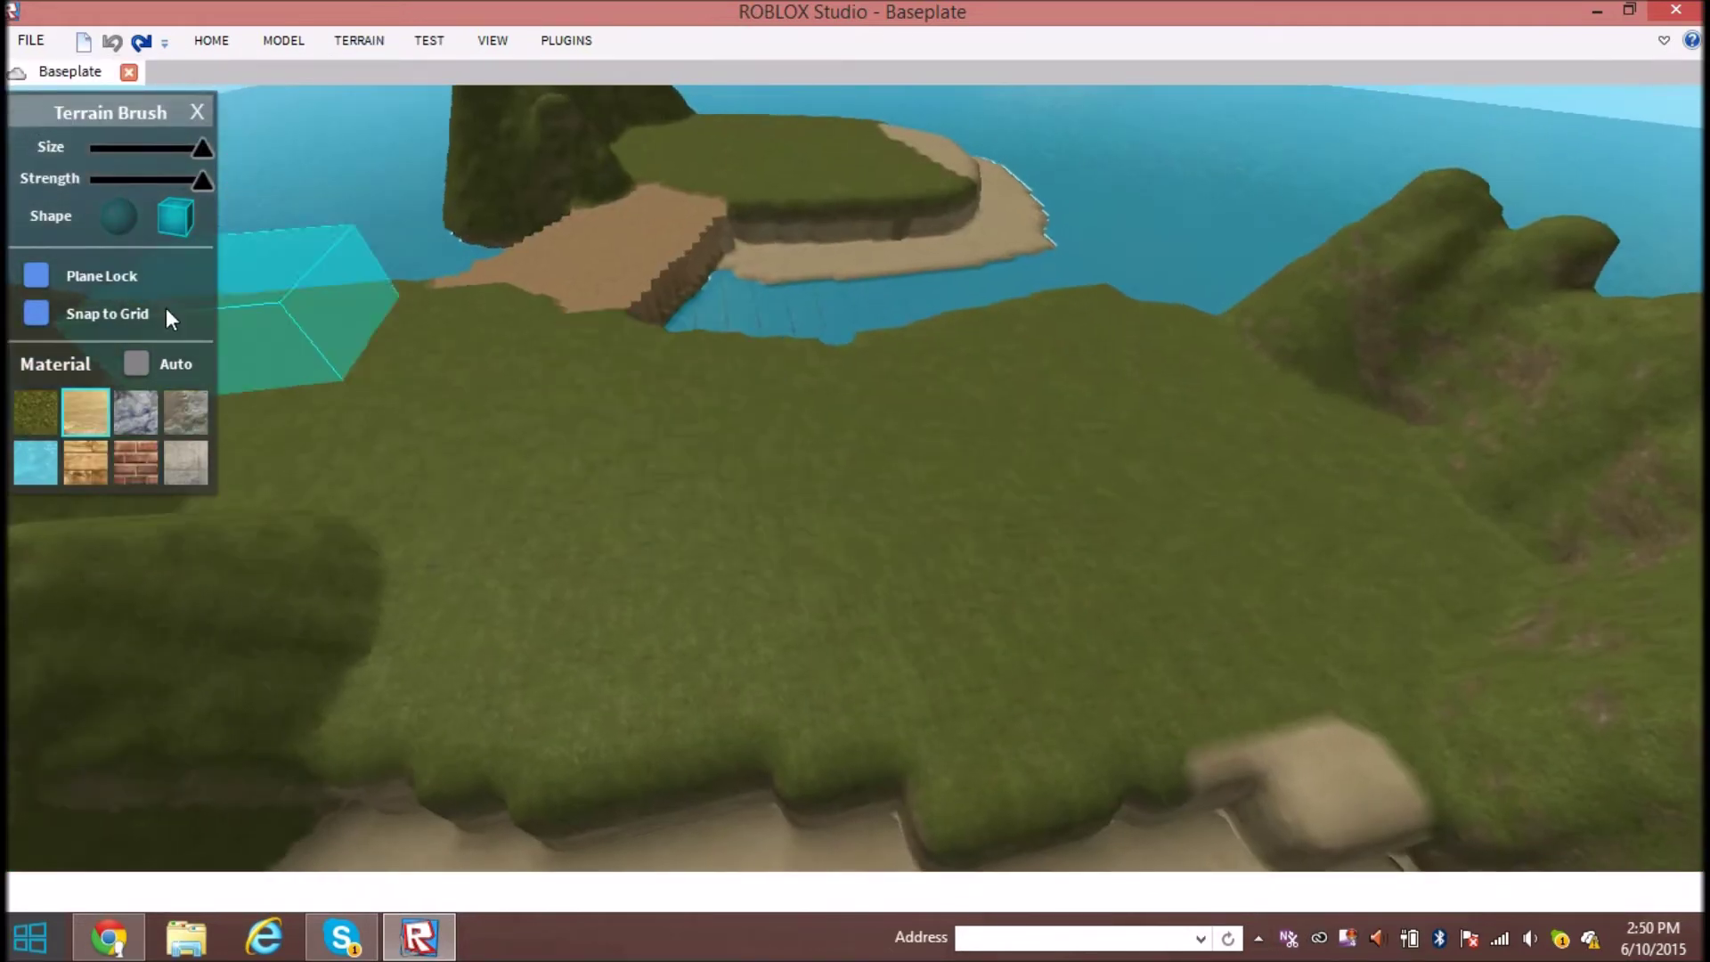
click(119, 216)
scroll(965, 559, up, 8)
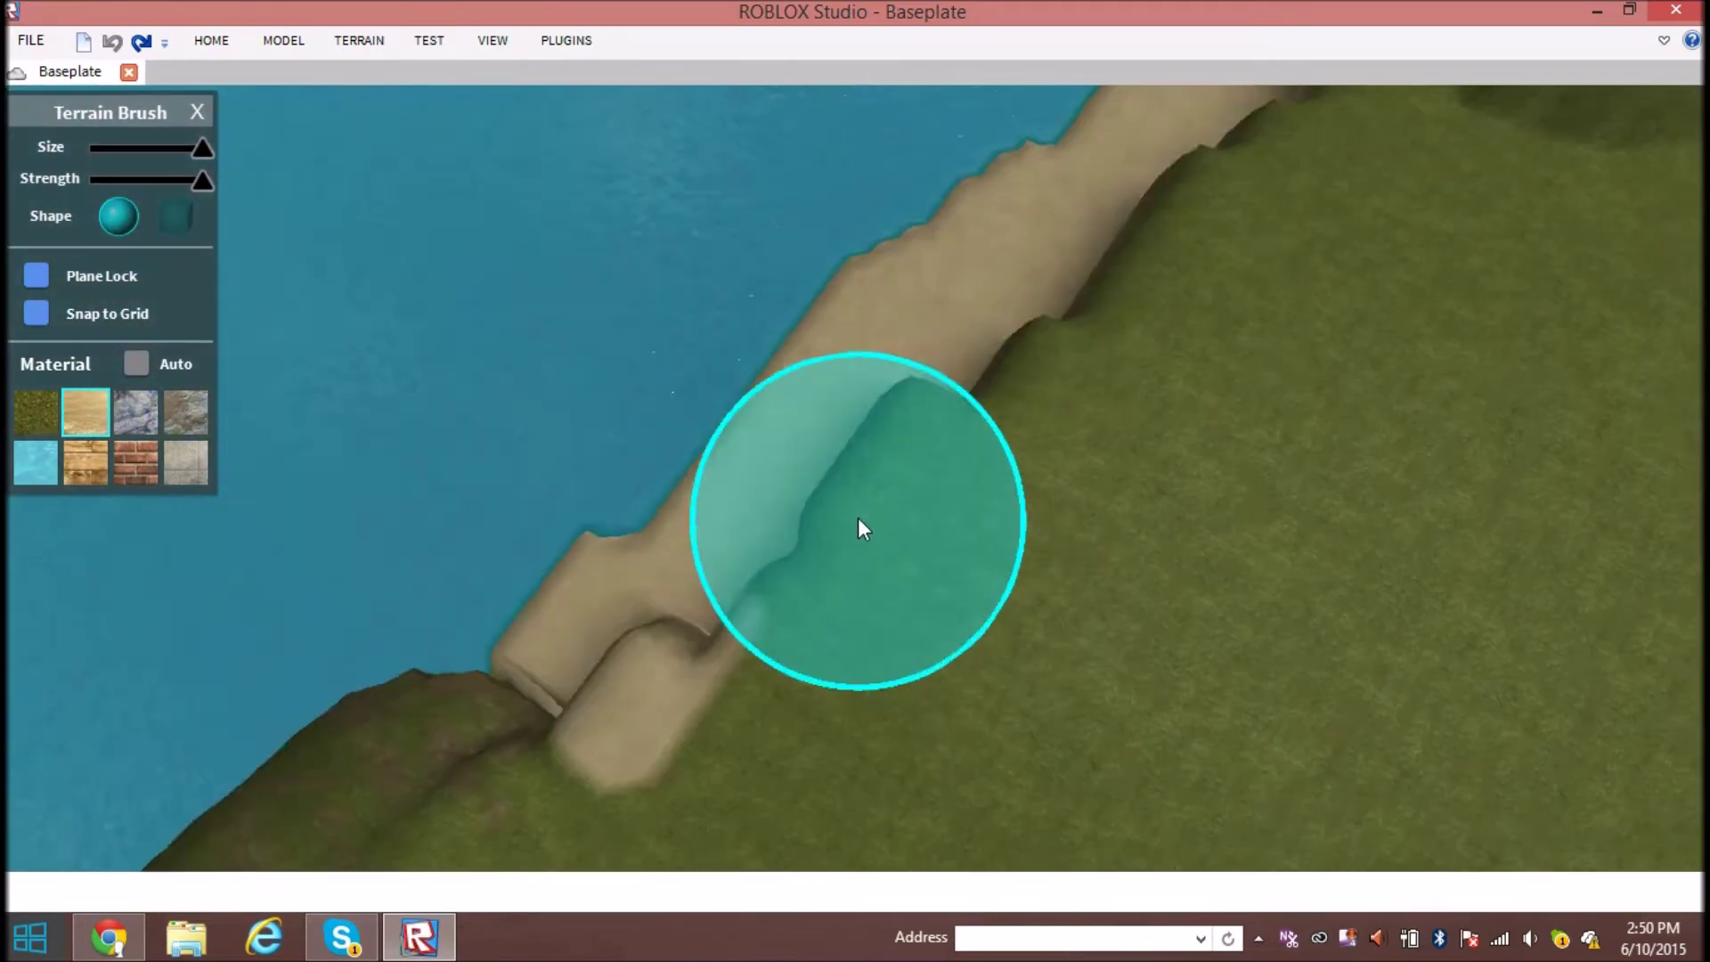
right_drag(857, 516, 808, 539)
scroll(809, 544, up, 2)
key(d)
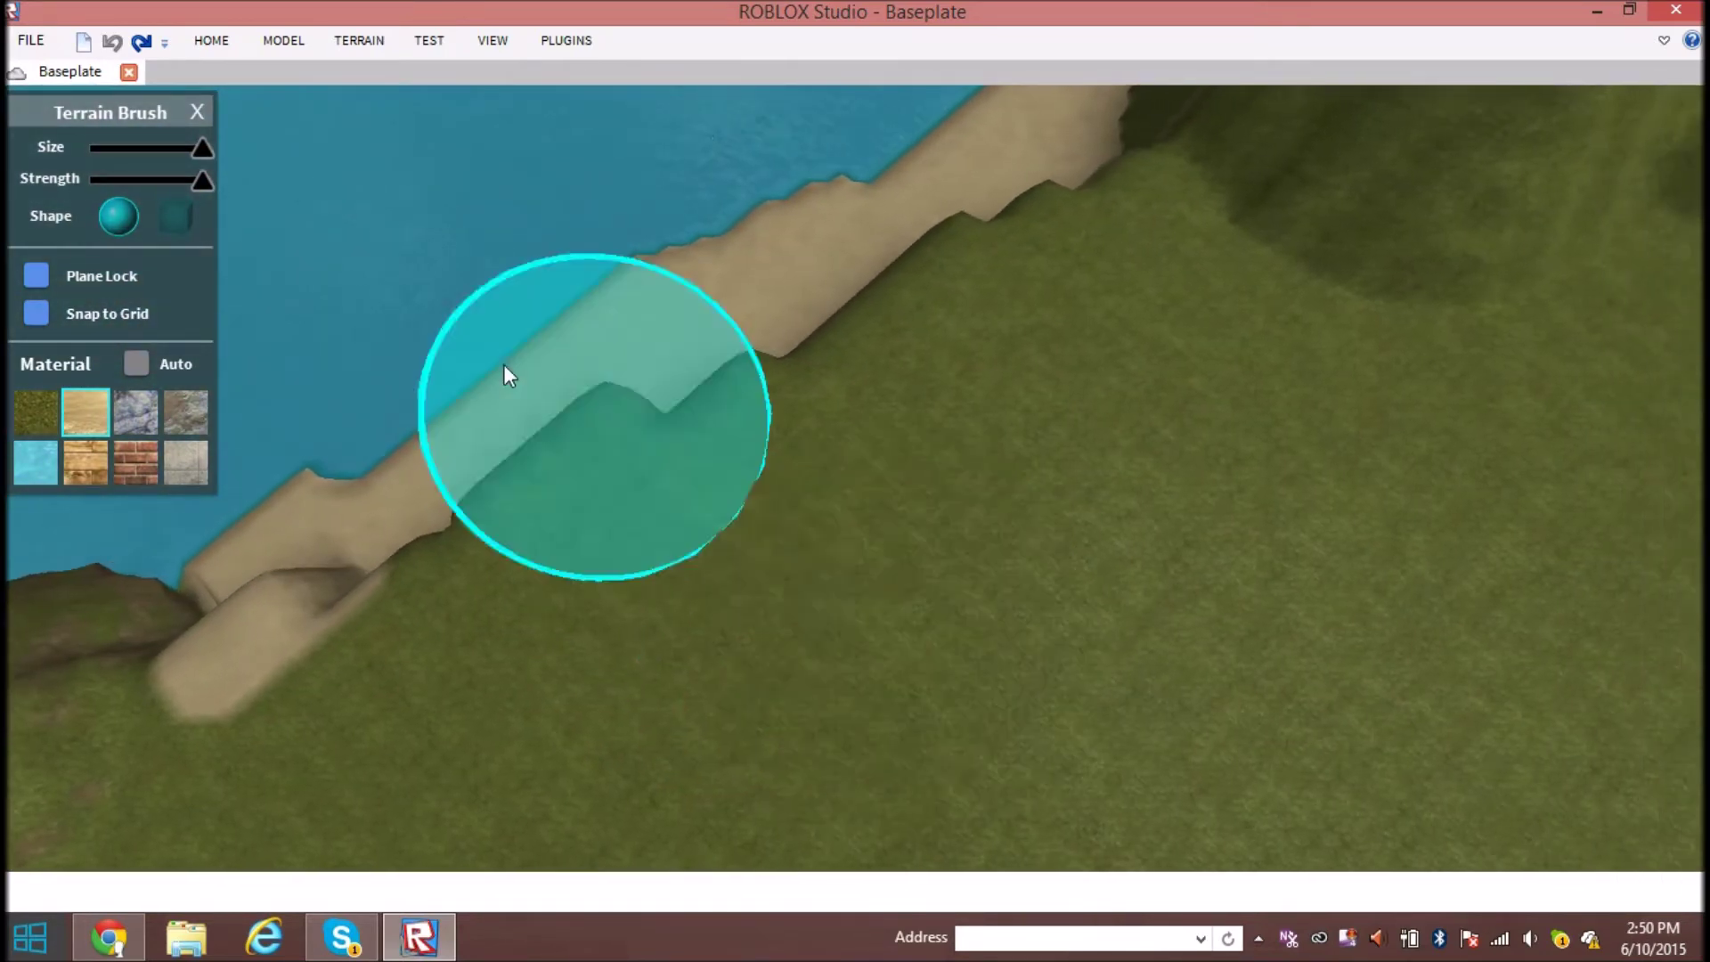
scroll(673, 506, up, 2)
scroll(676, 596, down, 2)
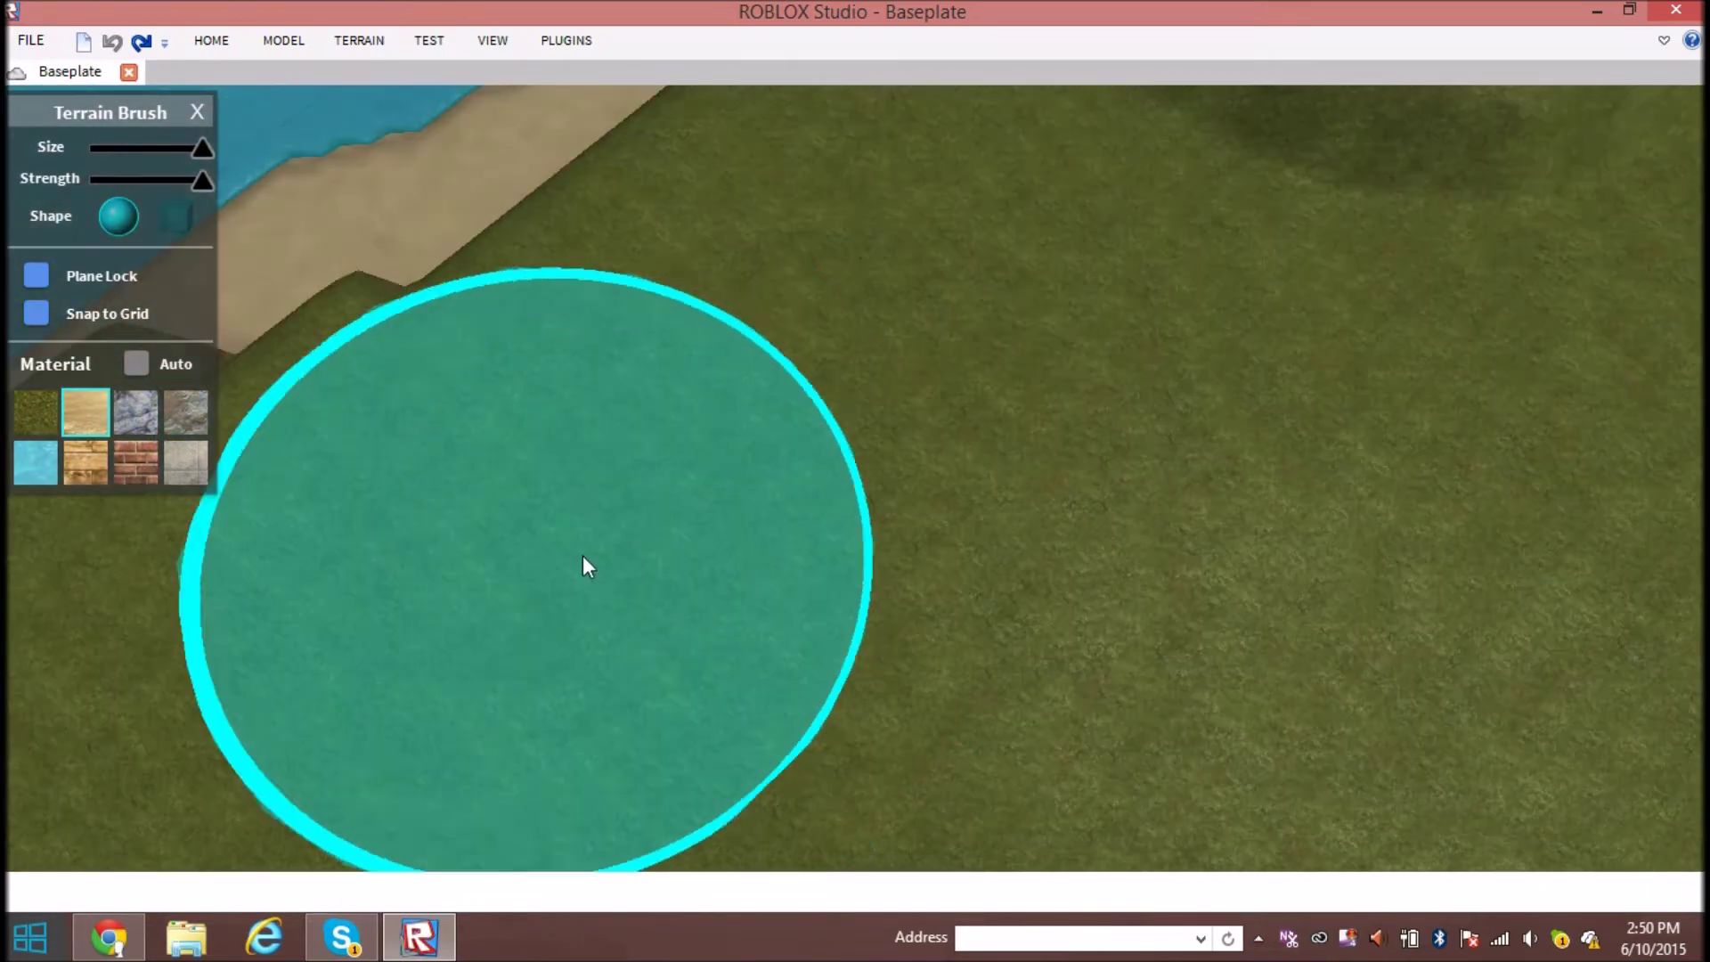
scroll(888, 651, up, 3)
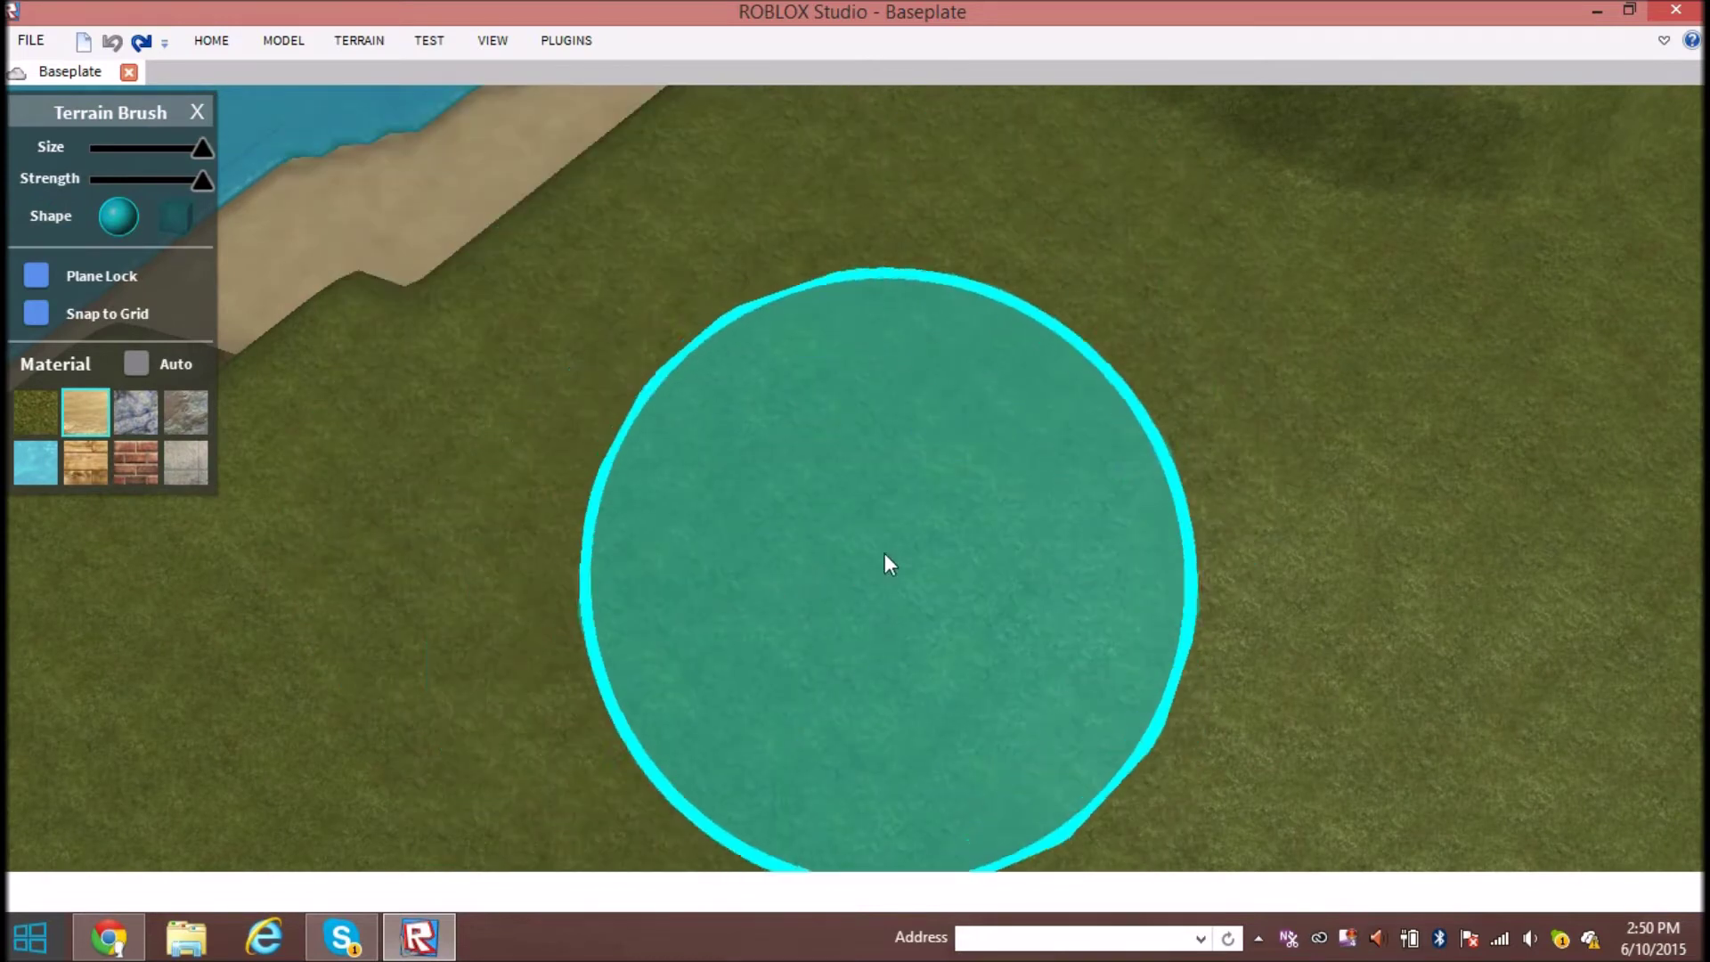
Choose the brick material with Snap to Grid enabled and paint a large brick patch on the larger island's flat grass
click(148, 410)
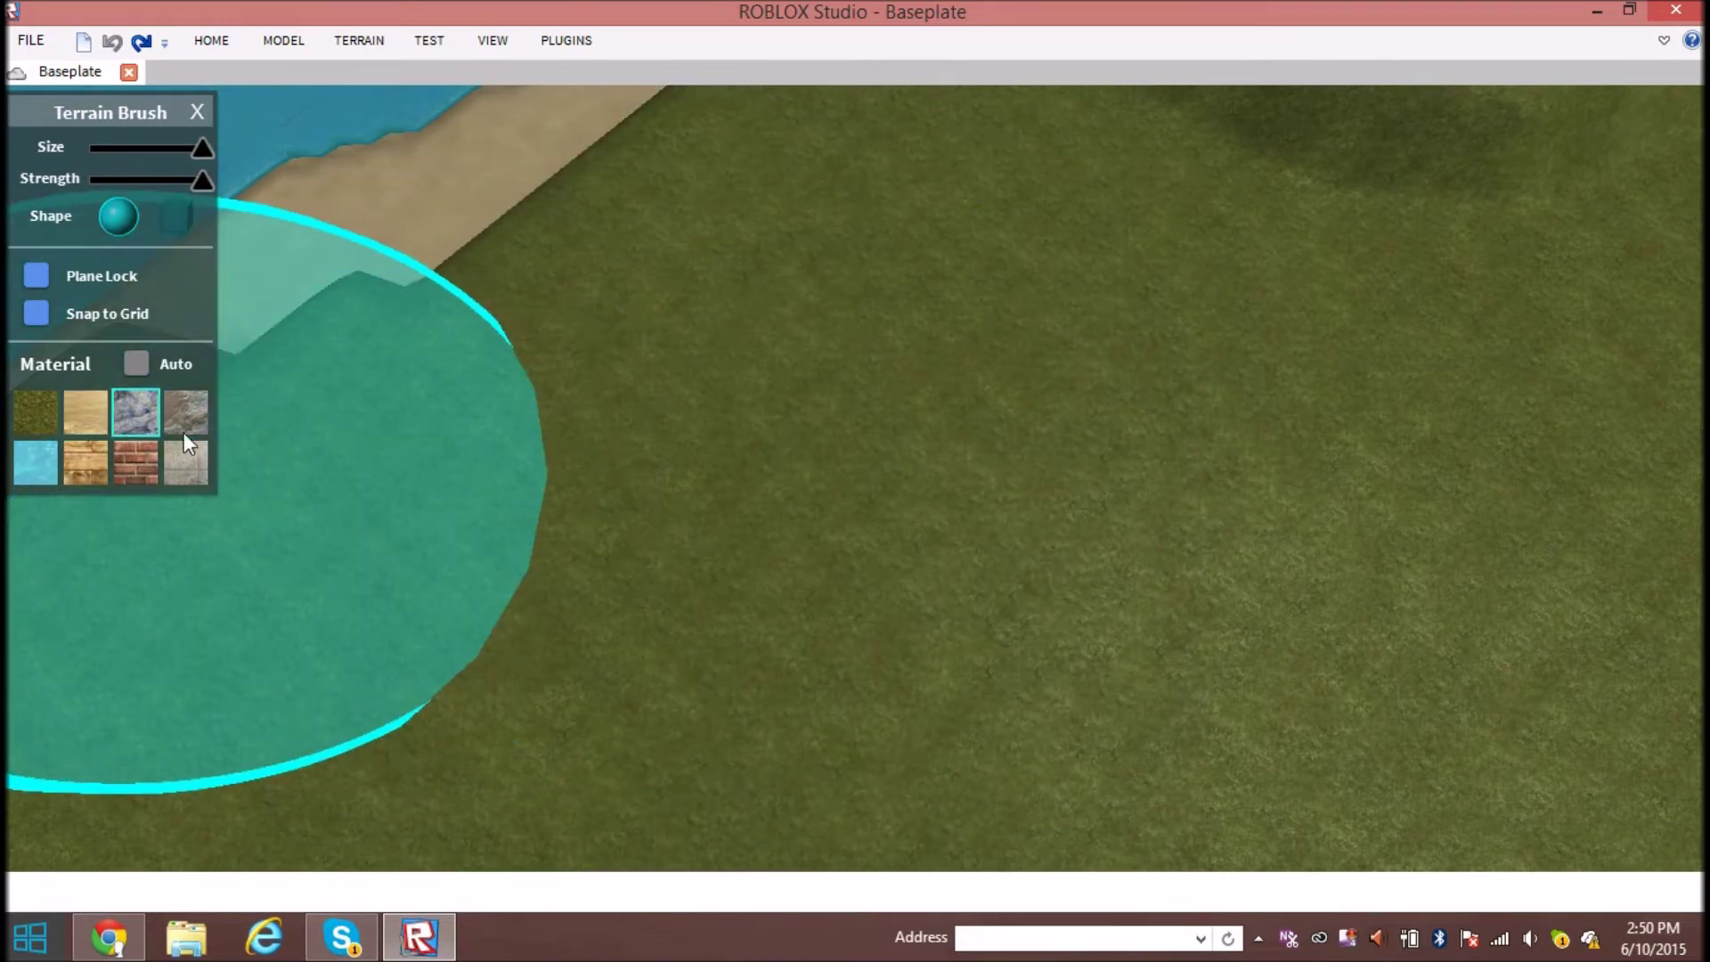
click(143, 483)
right_drag(1125, 546, 936, 579)
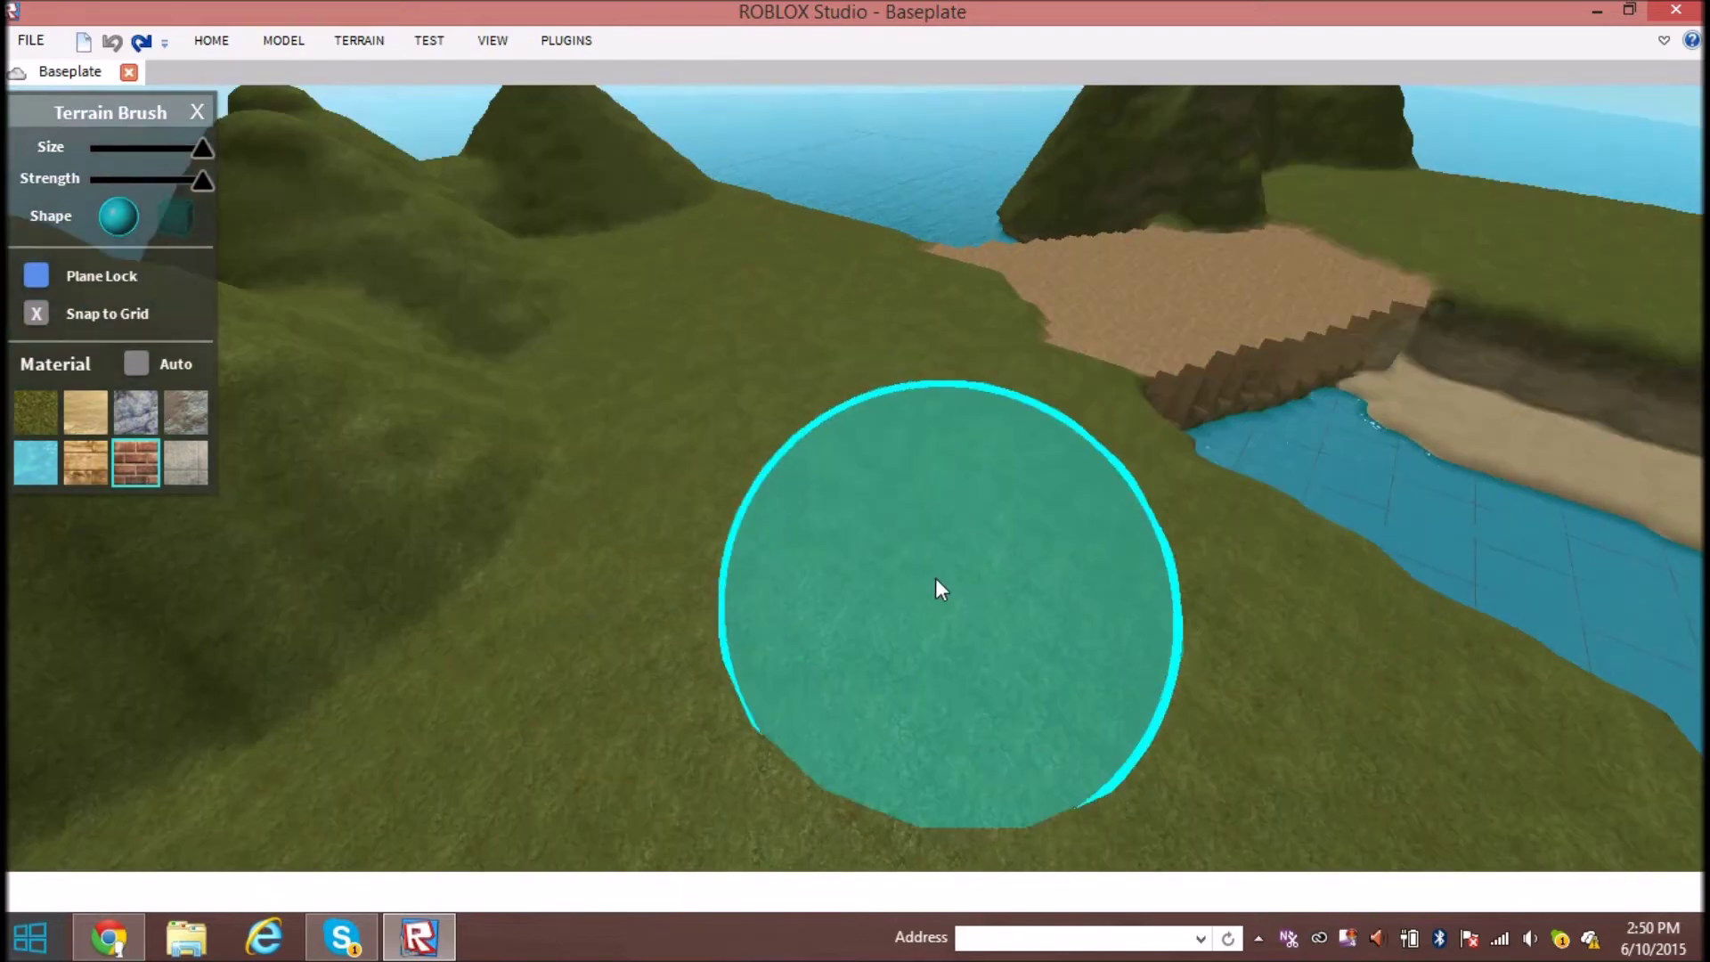
click(944, 682)
right_drag(682, 584, 830, 710)
scroll(829, 707, up, 5)
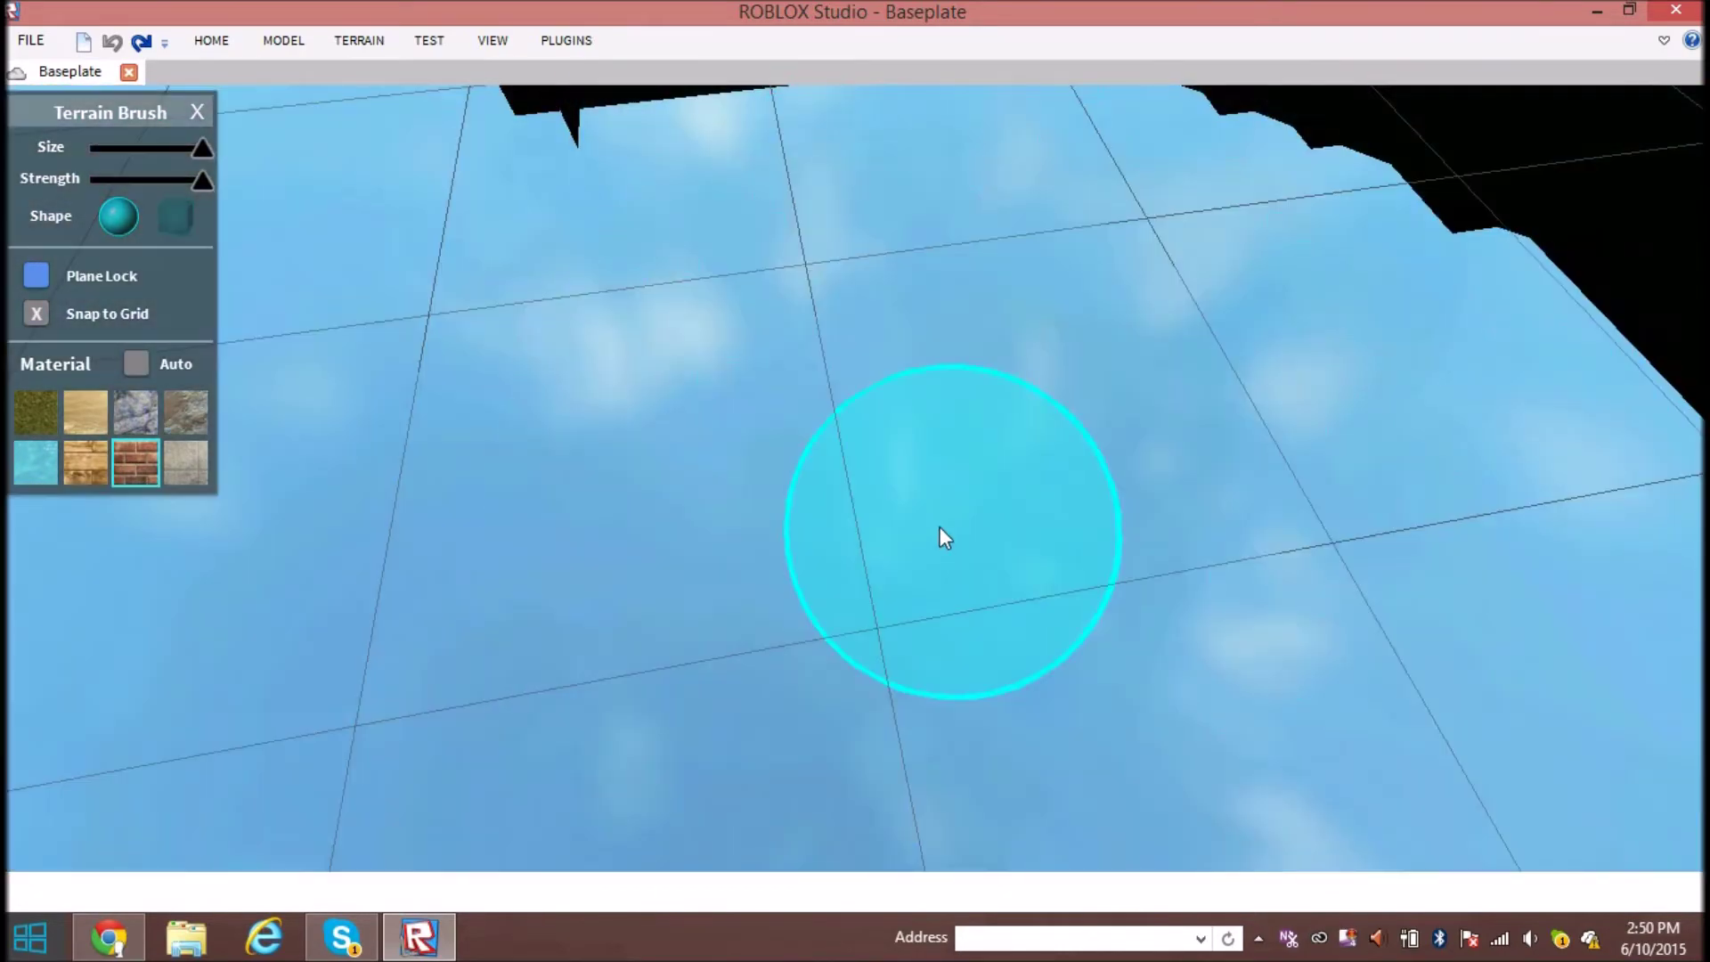
scroll(940, 527, down, 3)
click(1158, 534)
scroll(947, 446, down, 3)
click(1139, 601)
click(1247, 597)
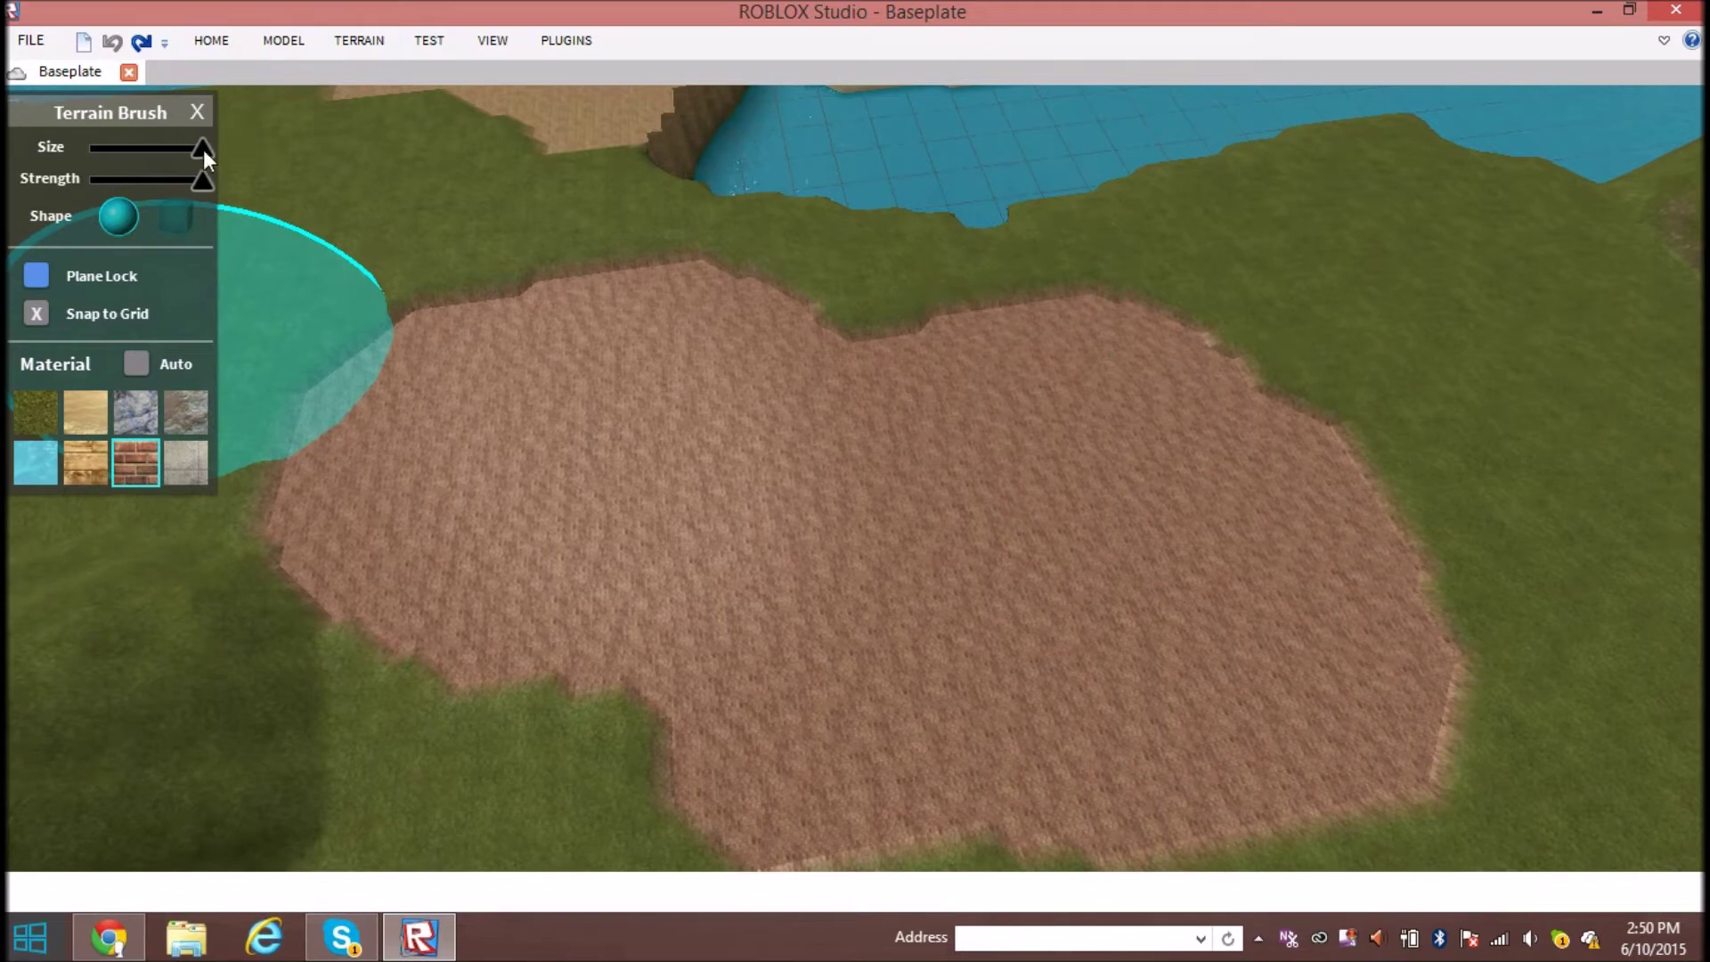
Extend the brick patch's edges using a smaller brush, continuing with its strength lowered to minimum
drag(203, 148, 111, 148)
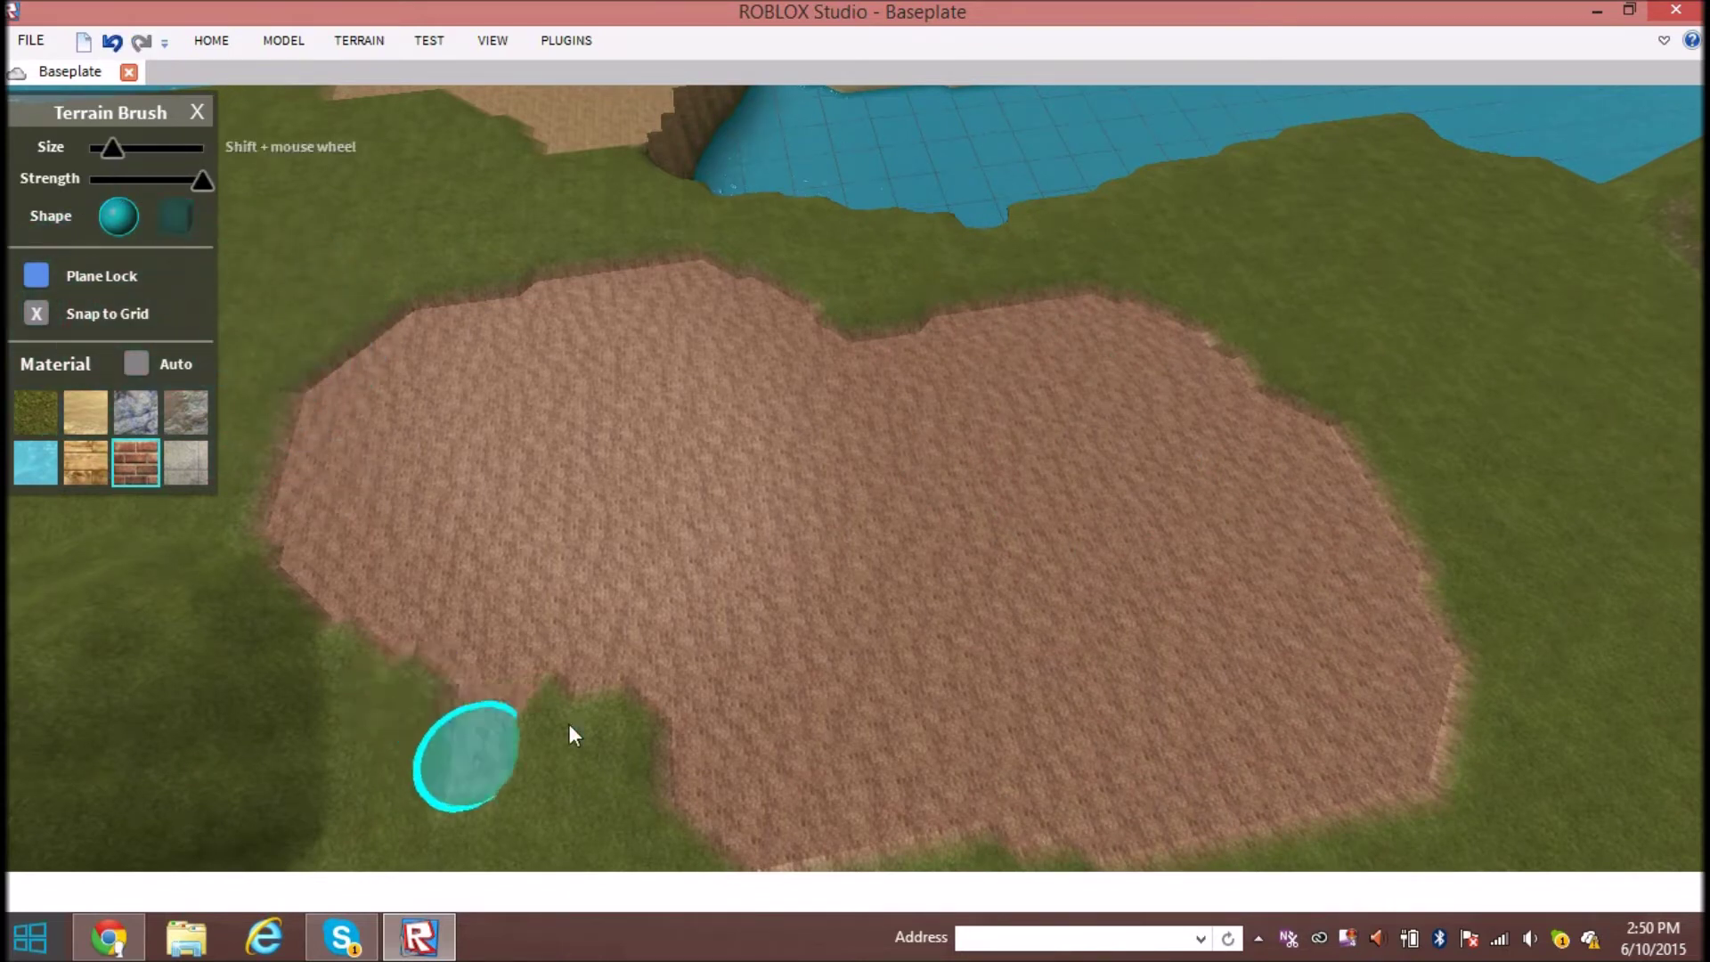
drag(567, 723, 637, 771)
drag(203, 179, 89, 180)
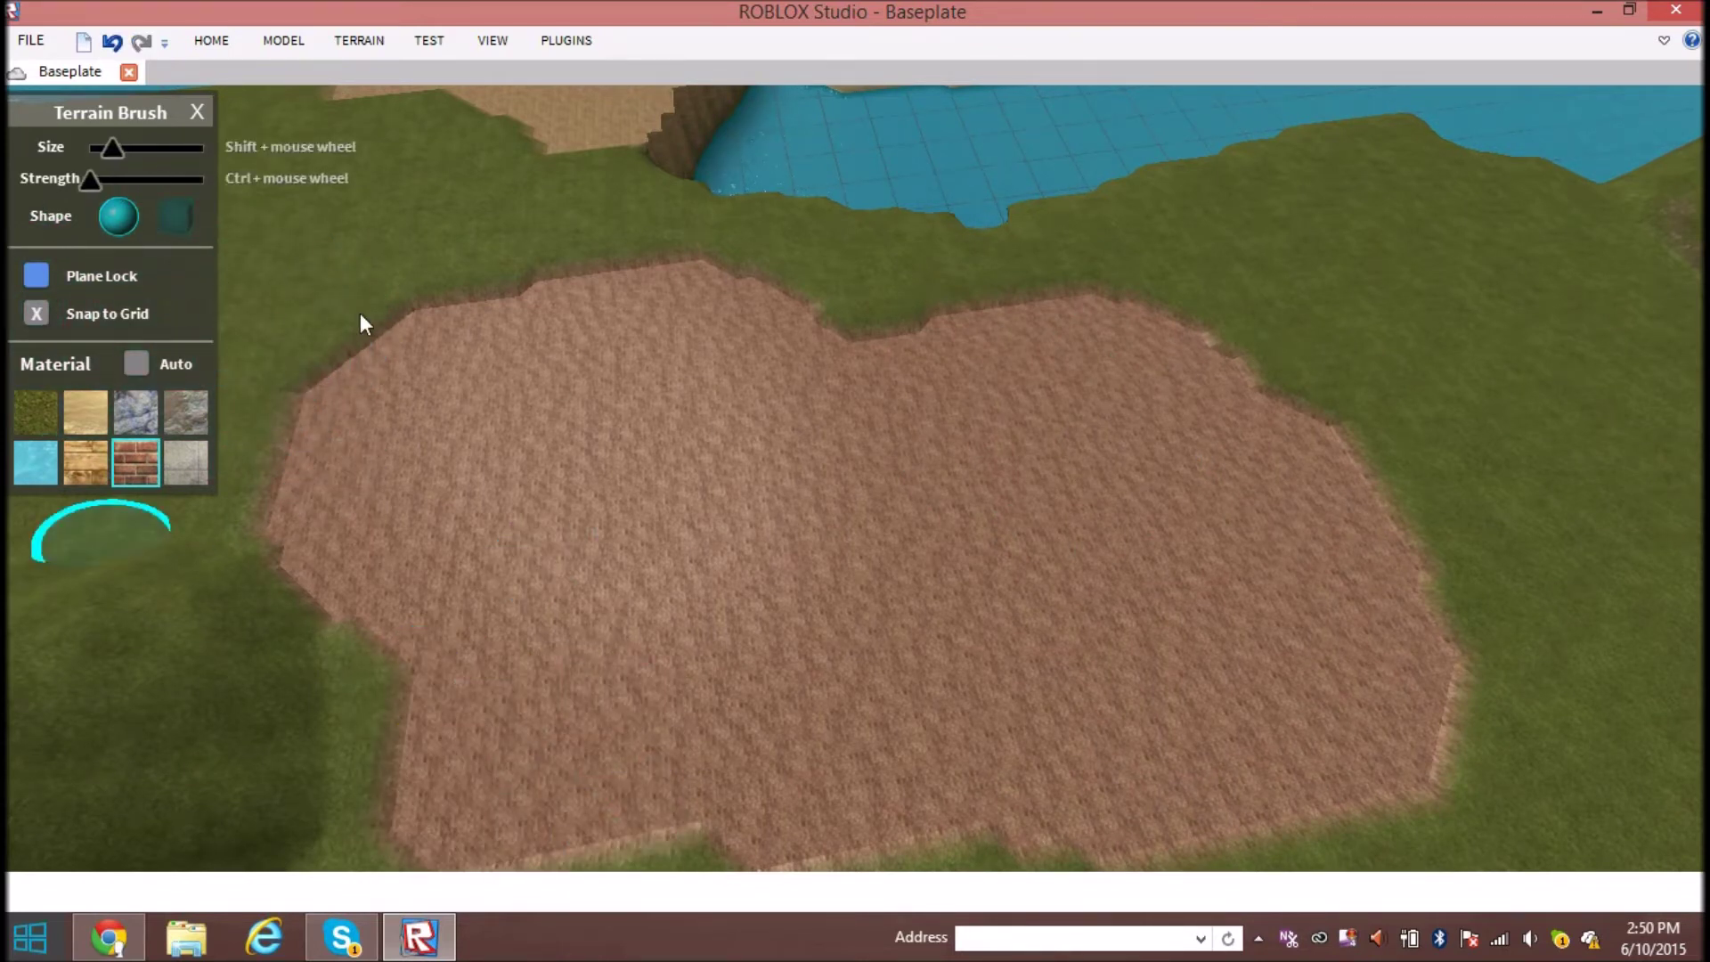
scroll(1189, 418, down, 3)
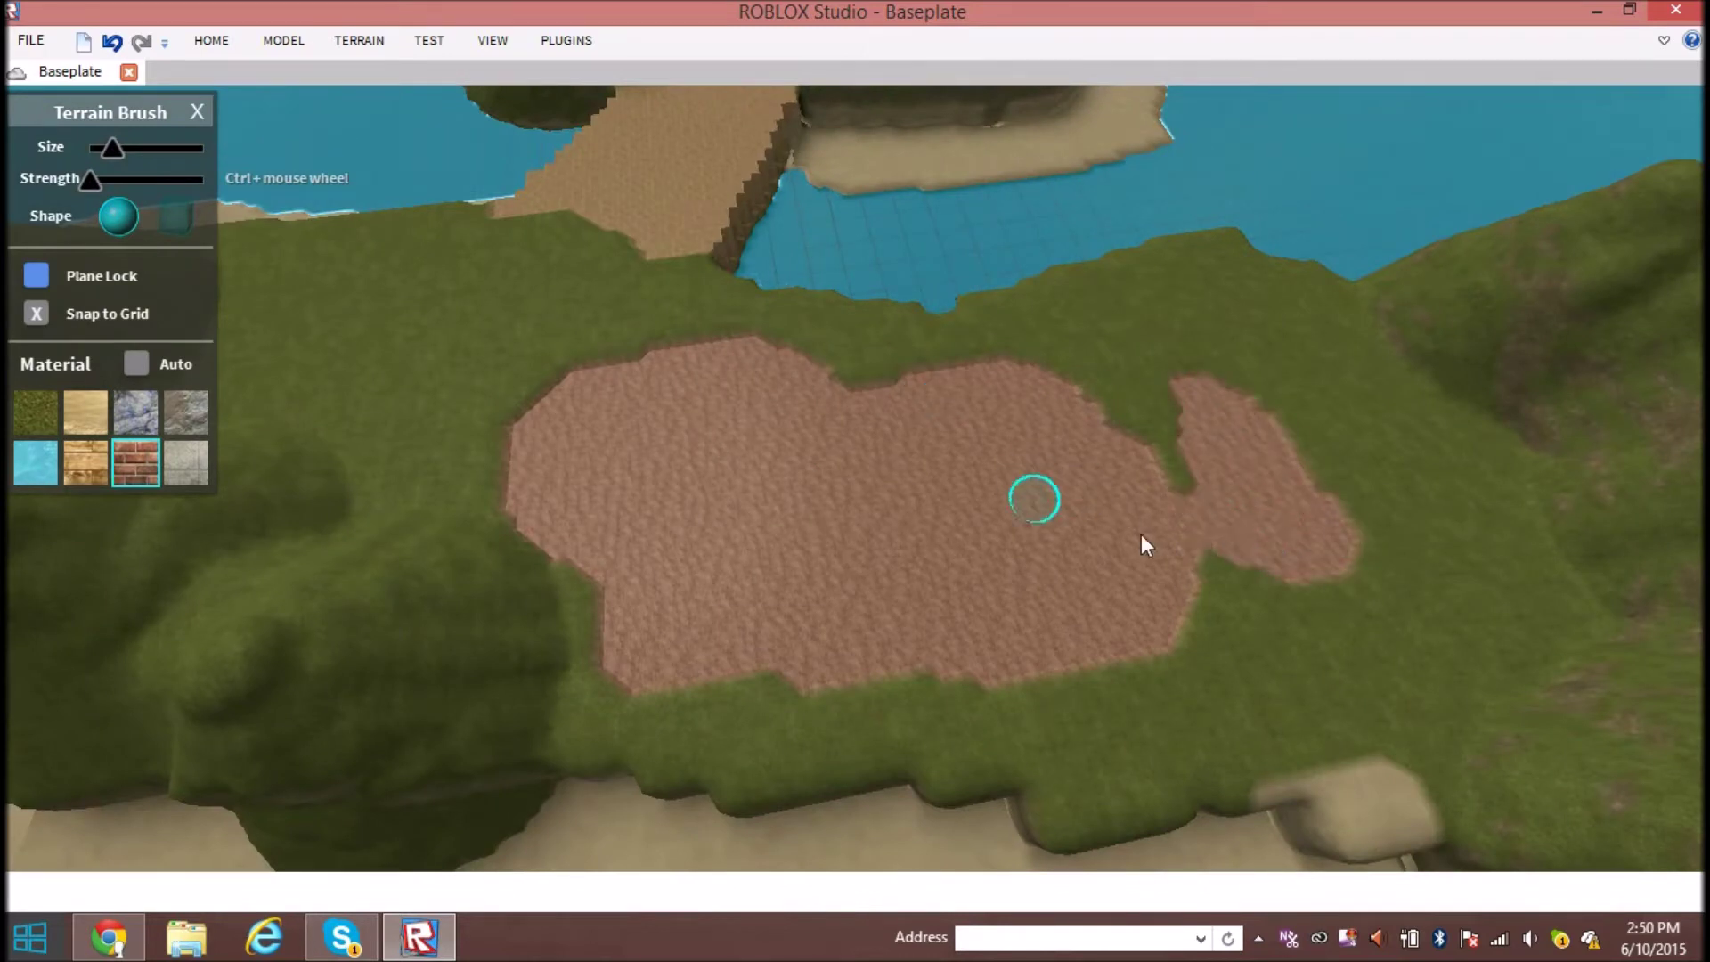
Extend the brick patch across the larger island's grass toward the rounded hills using the small brush at minimum strength
drag(1106, 397, 1132, 492)
scroll(1134, 494, up, 2)
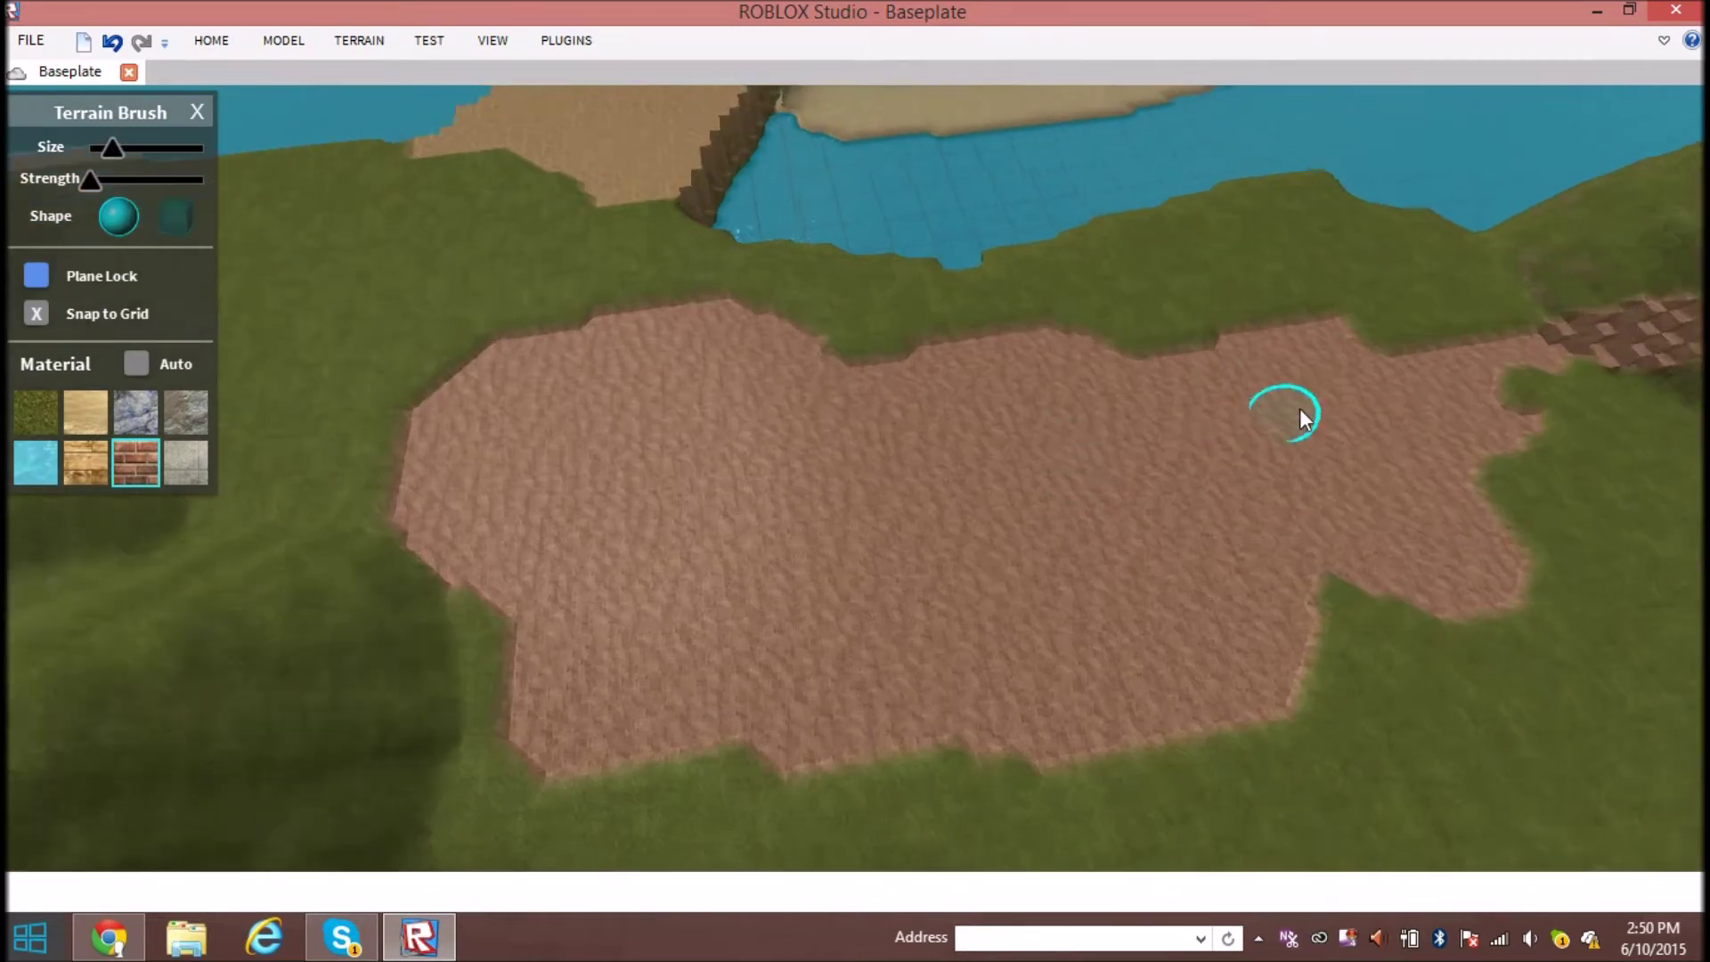
right_drag(1302, 414, 1092, 279)
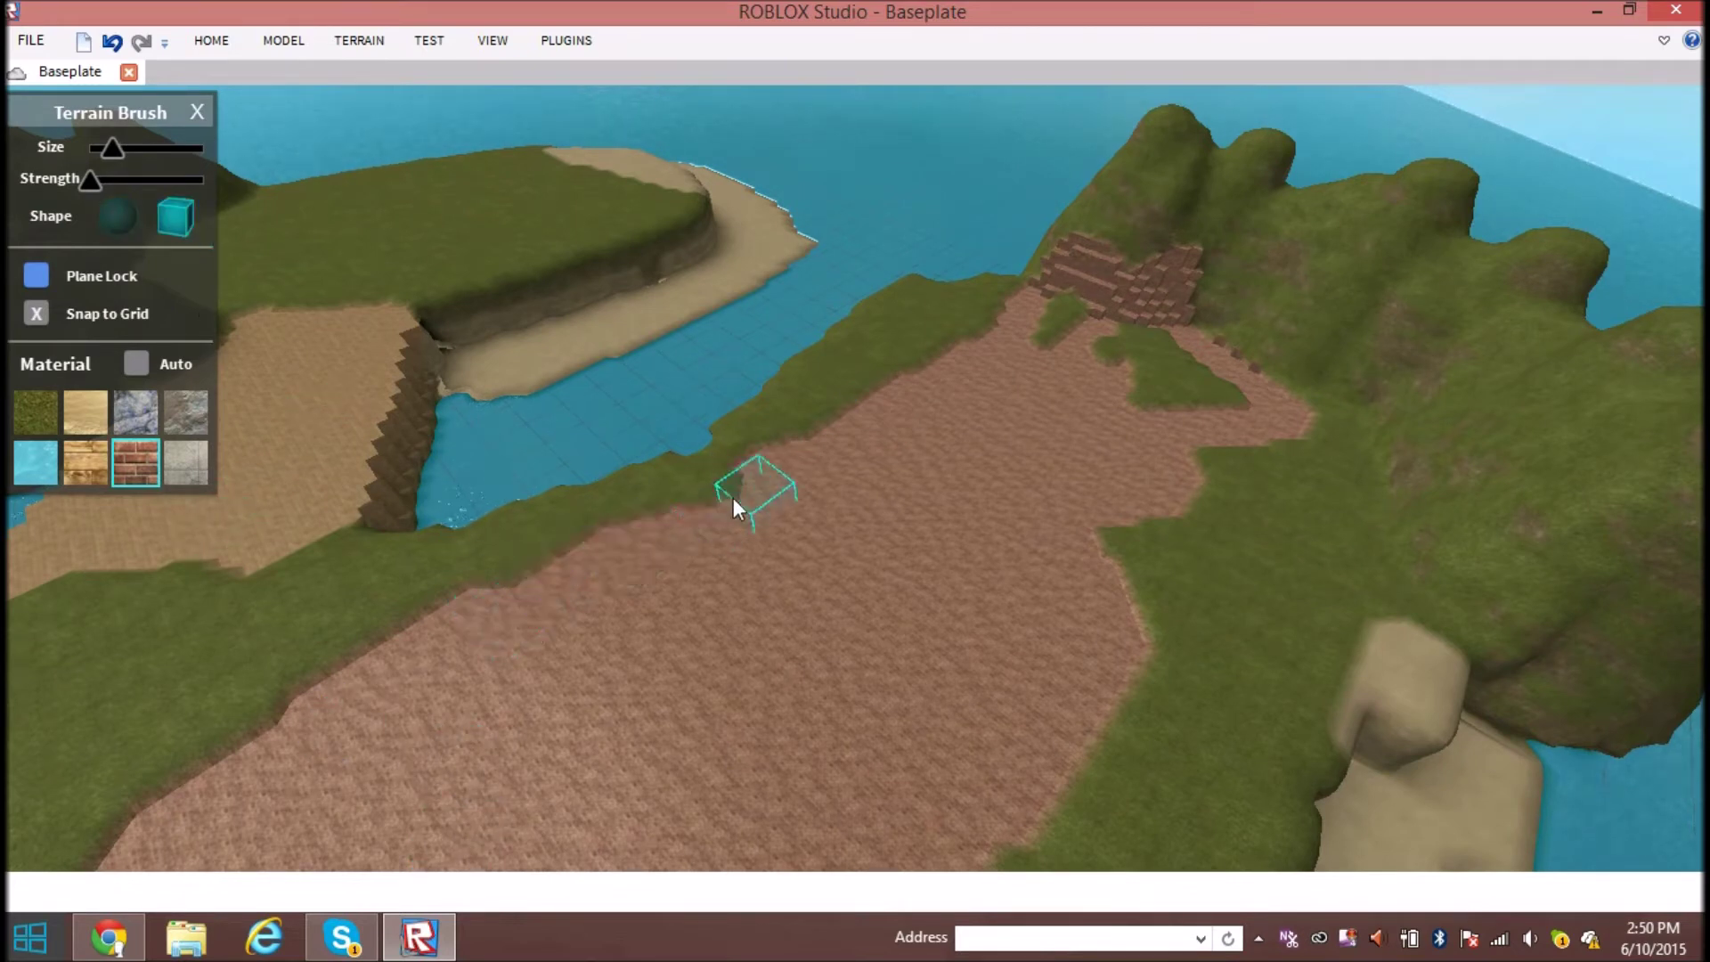
Extend the brick patch along the larger island's shoreline up to the bridge's end with a small cube brush
right_drag(387, 717, 381, 784)
drag(159, 723, 630, 503)
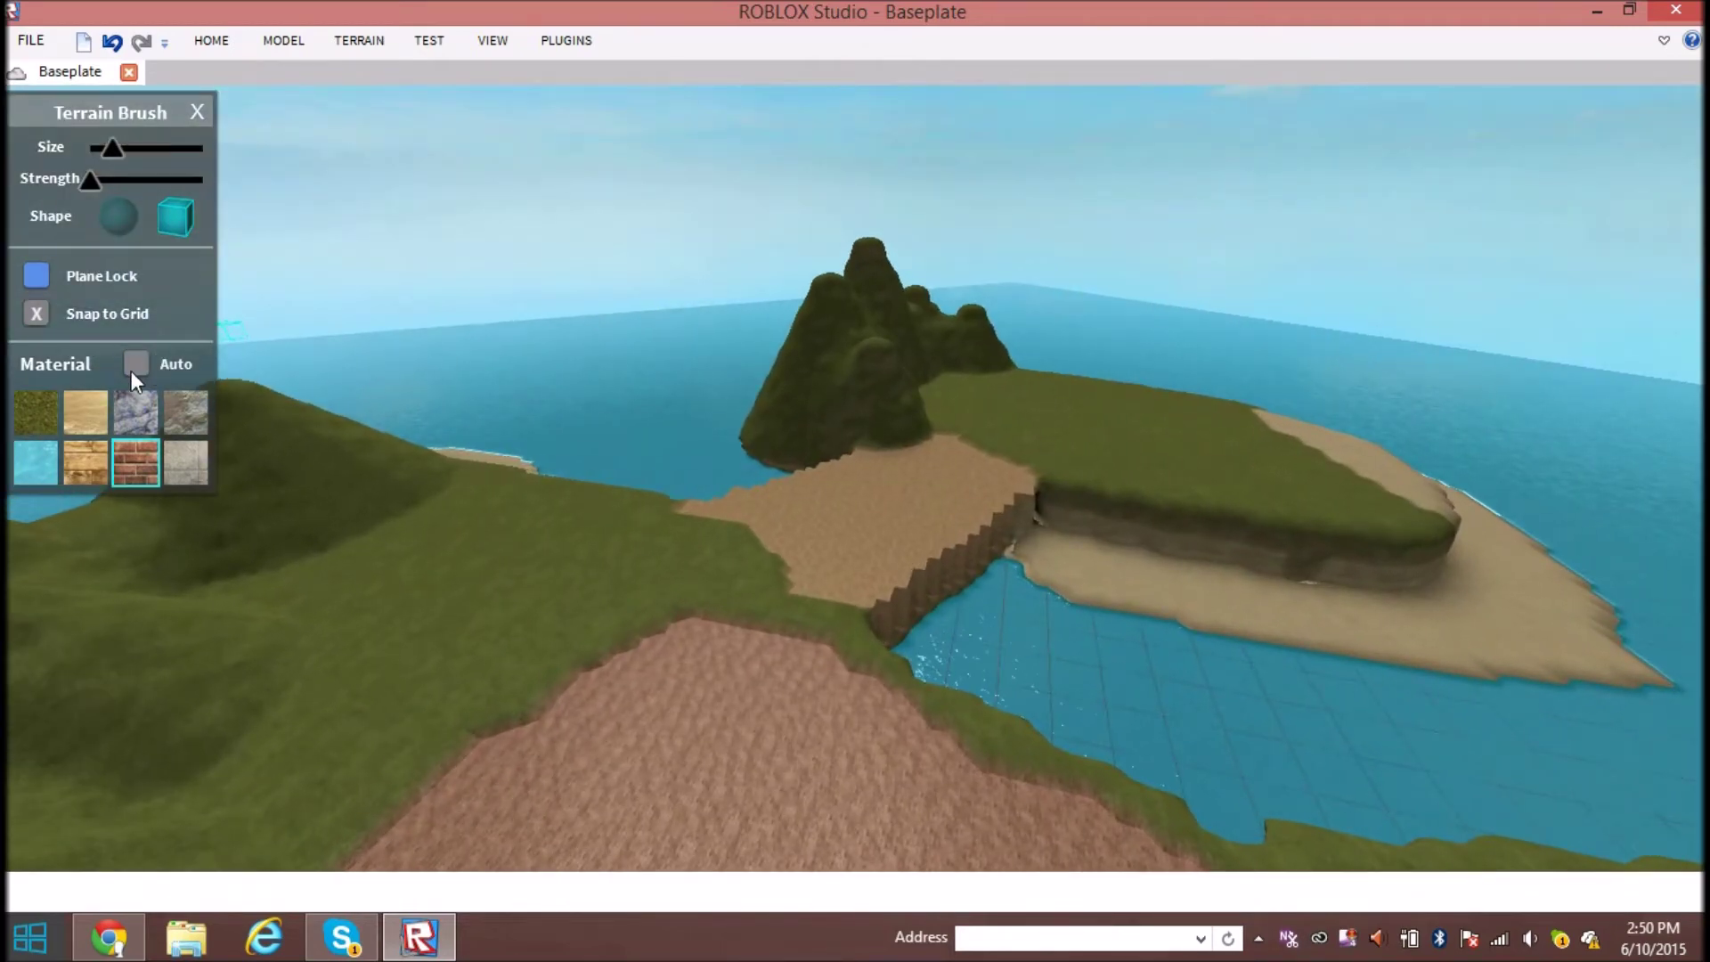
right_drag(593, 500, 596, 506)
key(w)
drag(596, 506, 510, 445)
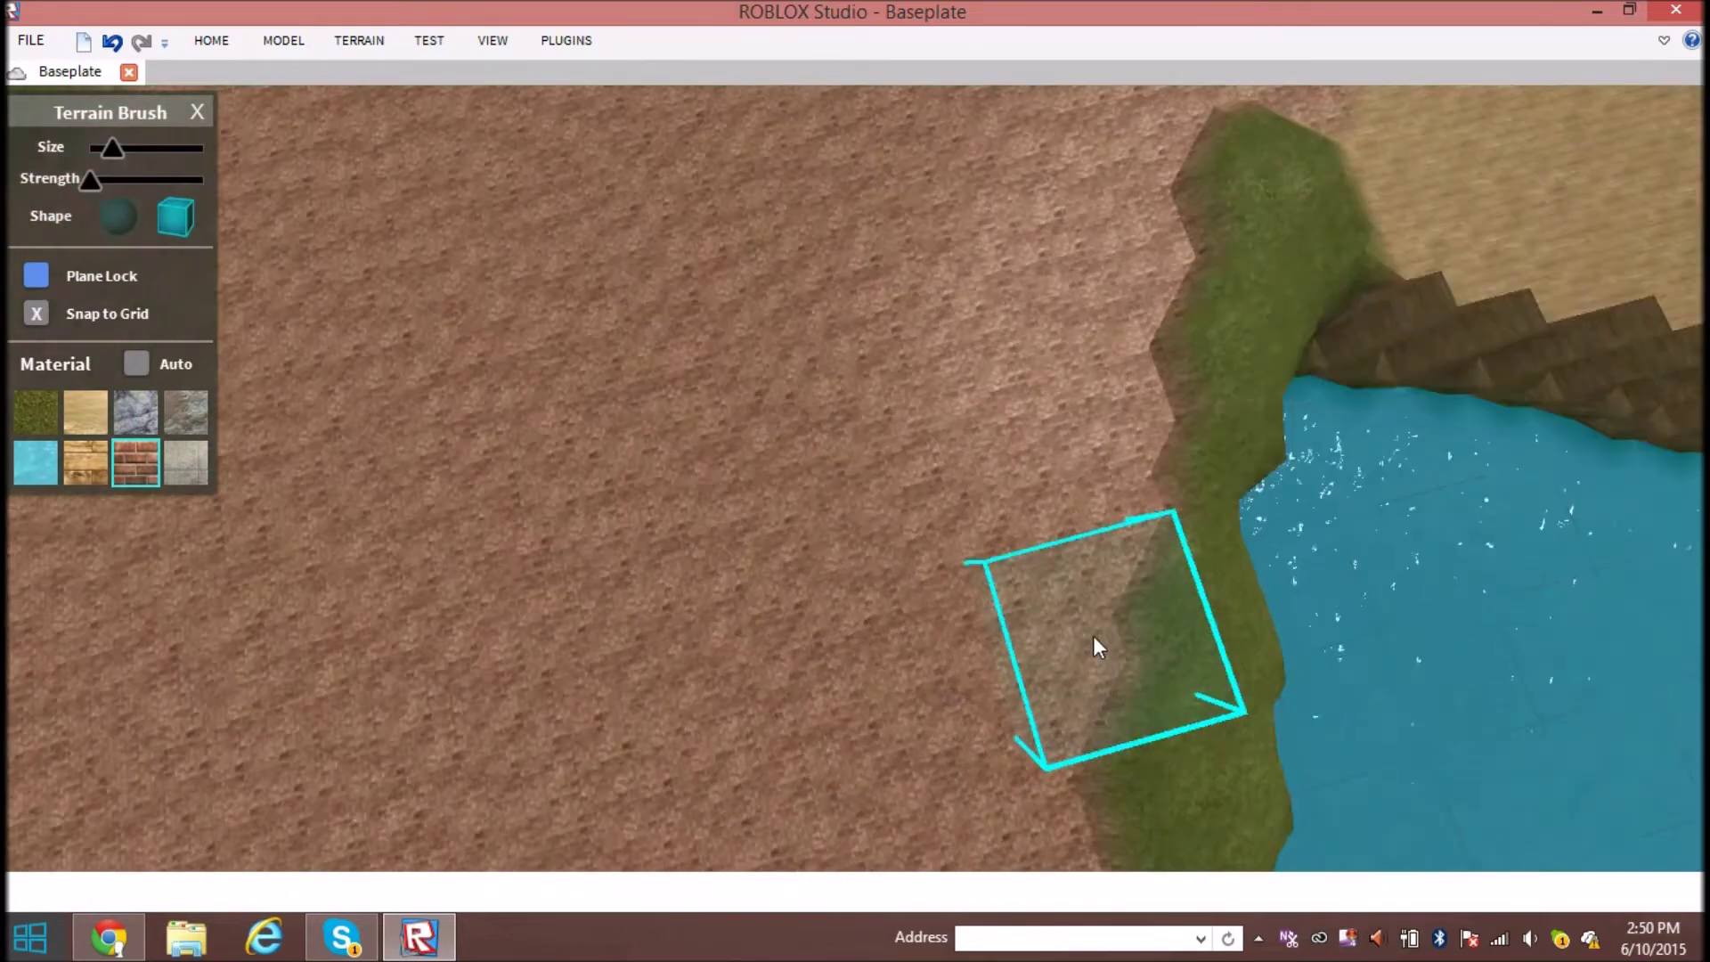
scroll(1092, 636, down, 6)
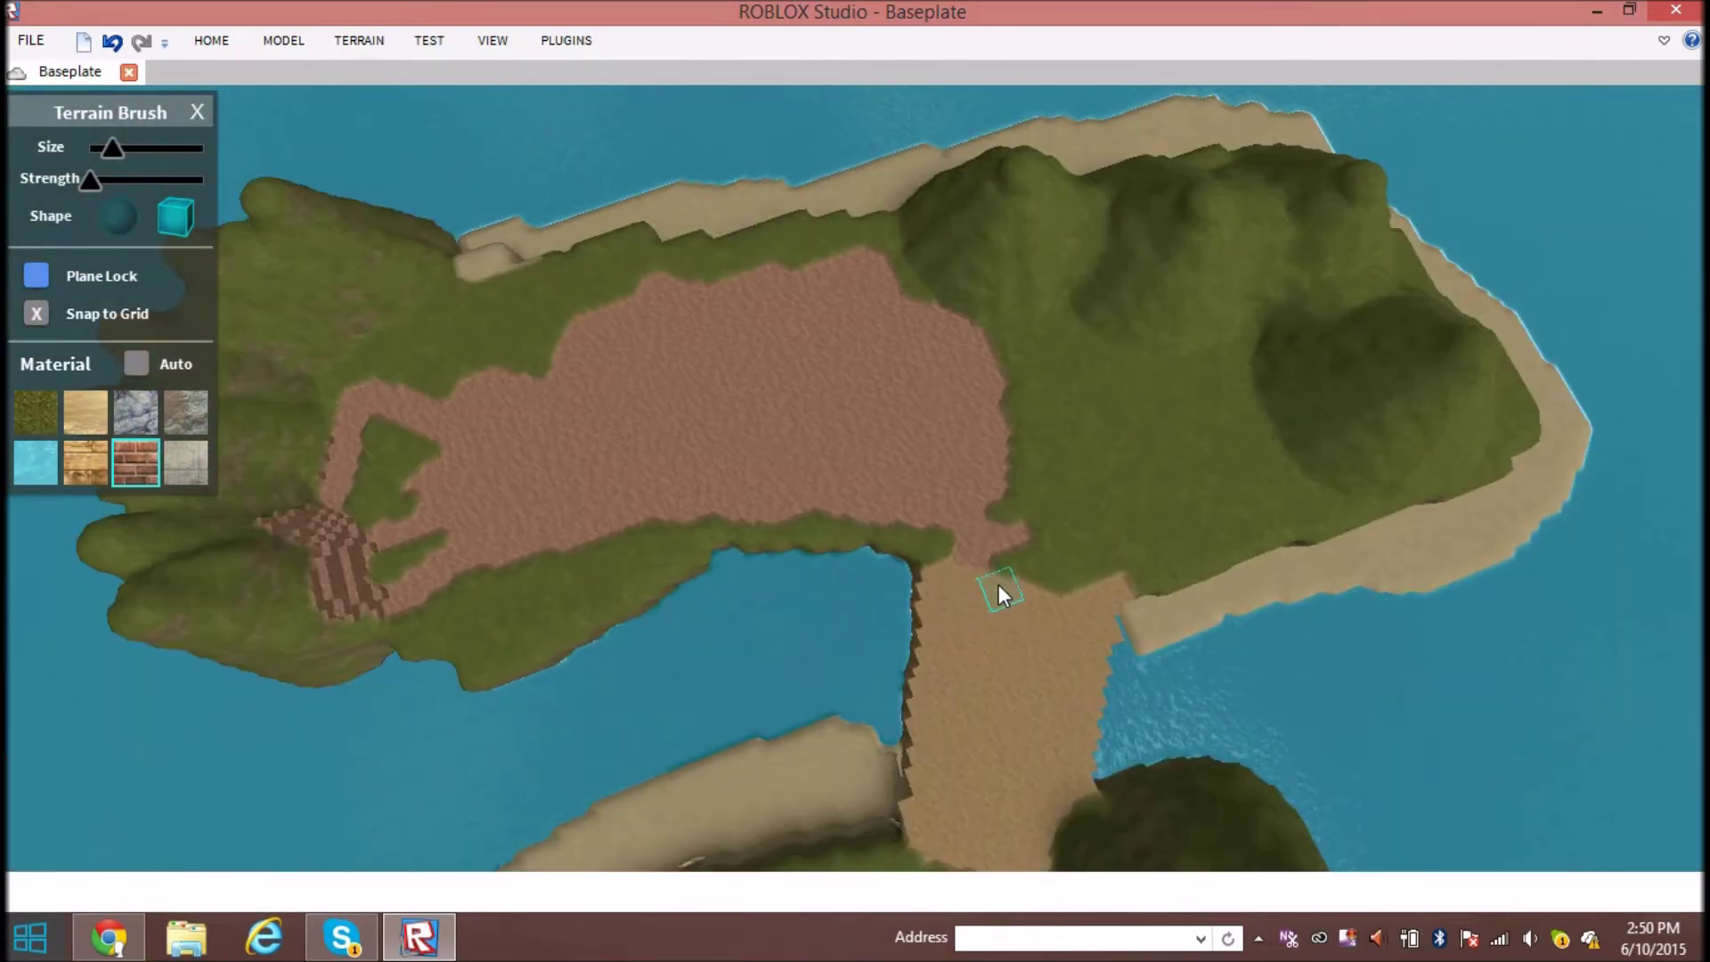
Undo the latest brick strokes, back to the large patch on the larger island's flat grass
key(ctrl+z)
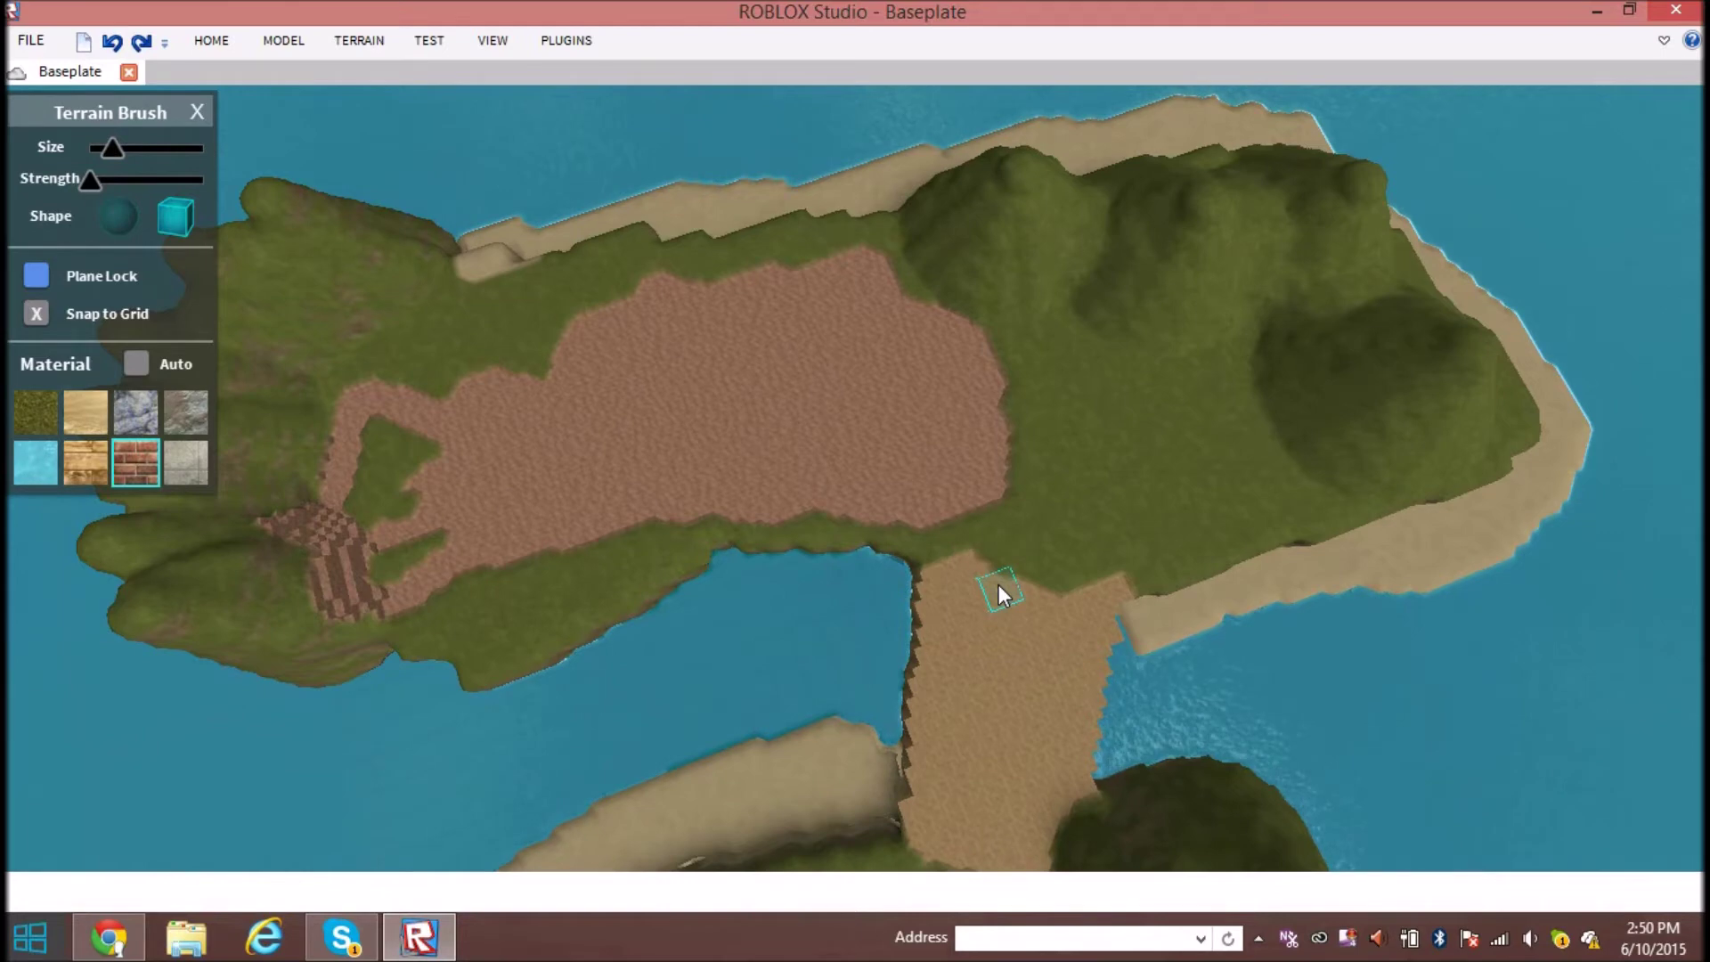
key(ctrl+z)
key(ctrl+z)
Choose the rock material and paint a large rock area on the grass between the brick patch and the bridge
scroll(946, 588, up, 2)
key(d)
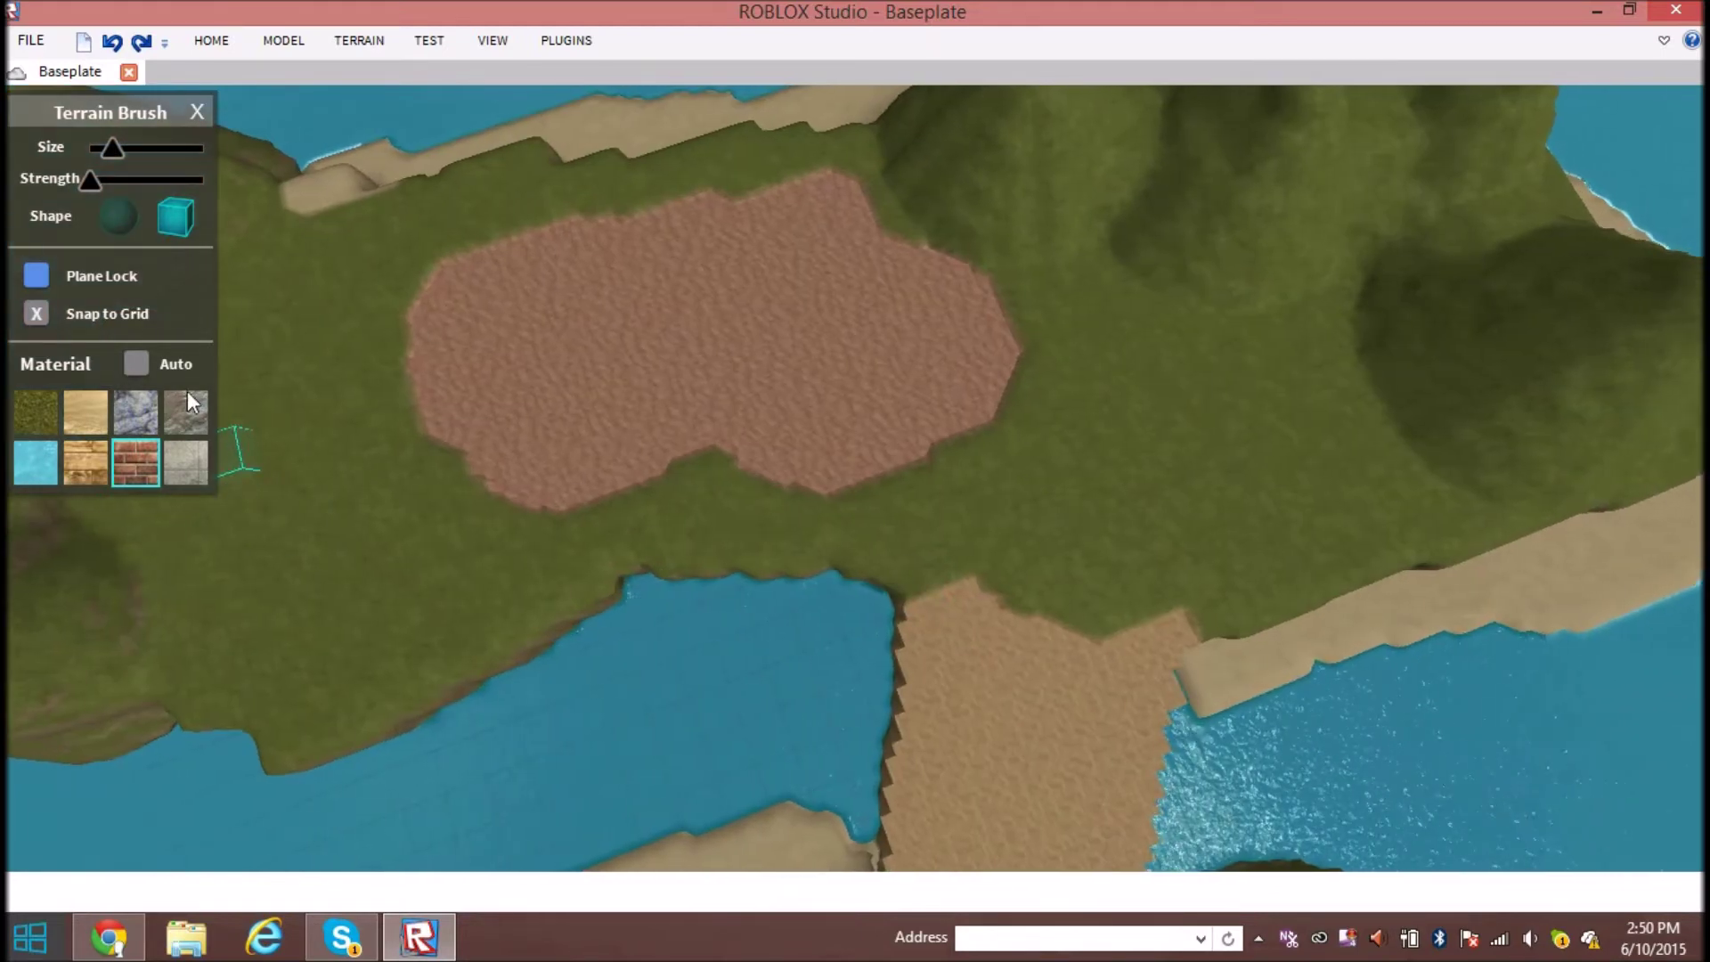
click(149, 408)
scroll(1165, 491, up, 3)
mouse_move(918, 364)
mouse_down()
mouse_move(675, 372)
mouse_move(882, 531)
mouse_move(867, 683)
mouse_move(728, 460)
mouse_move(1164, 744)
mouse_move(1276, 687)
mouse_move(763, 673)
mouse_up()
key(s)
scroll(1203, 730, down, 1)
scroll(1275, 686, up, 4)
scroll(785, 672, down, 3)
With Snap to Grid off, paint rock along the foot of the grassy mounds and around the brick patch to the beach
right_drag(763, 683, 648, 651)
drag(648, 651, 517, 358)
right_drag(516, 358, 469, 489)
scroll(469, 490, down, 1)
mouse_move(469, 491)
mouse_down()
mouse_move(1157, 531)
mouse_move(912, 331)
mouse_move(836, 474)
mouse_move(468, 441)
mouse_move(230, 550)
mouse_move(1089, 475)
mouse_move(910, 540)
mouse_move(1062, 523)
mouse_up()
scroll(1032, 427, down, 1)
key(d)
key(d)
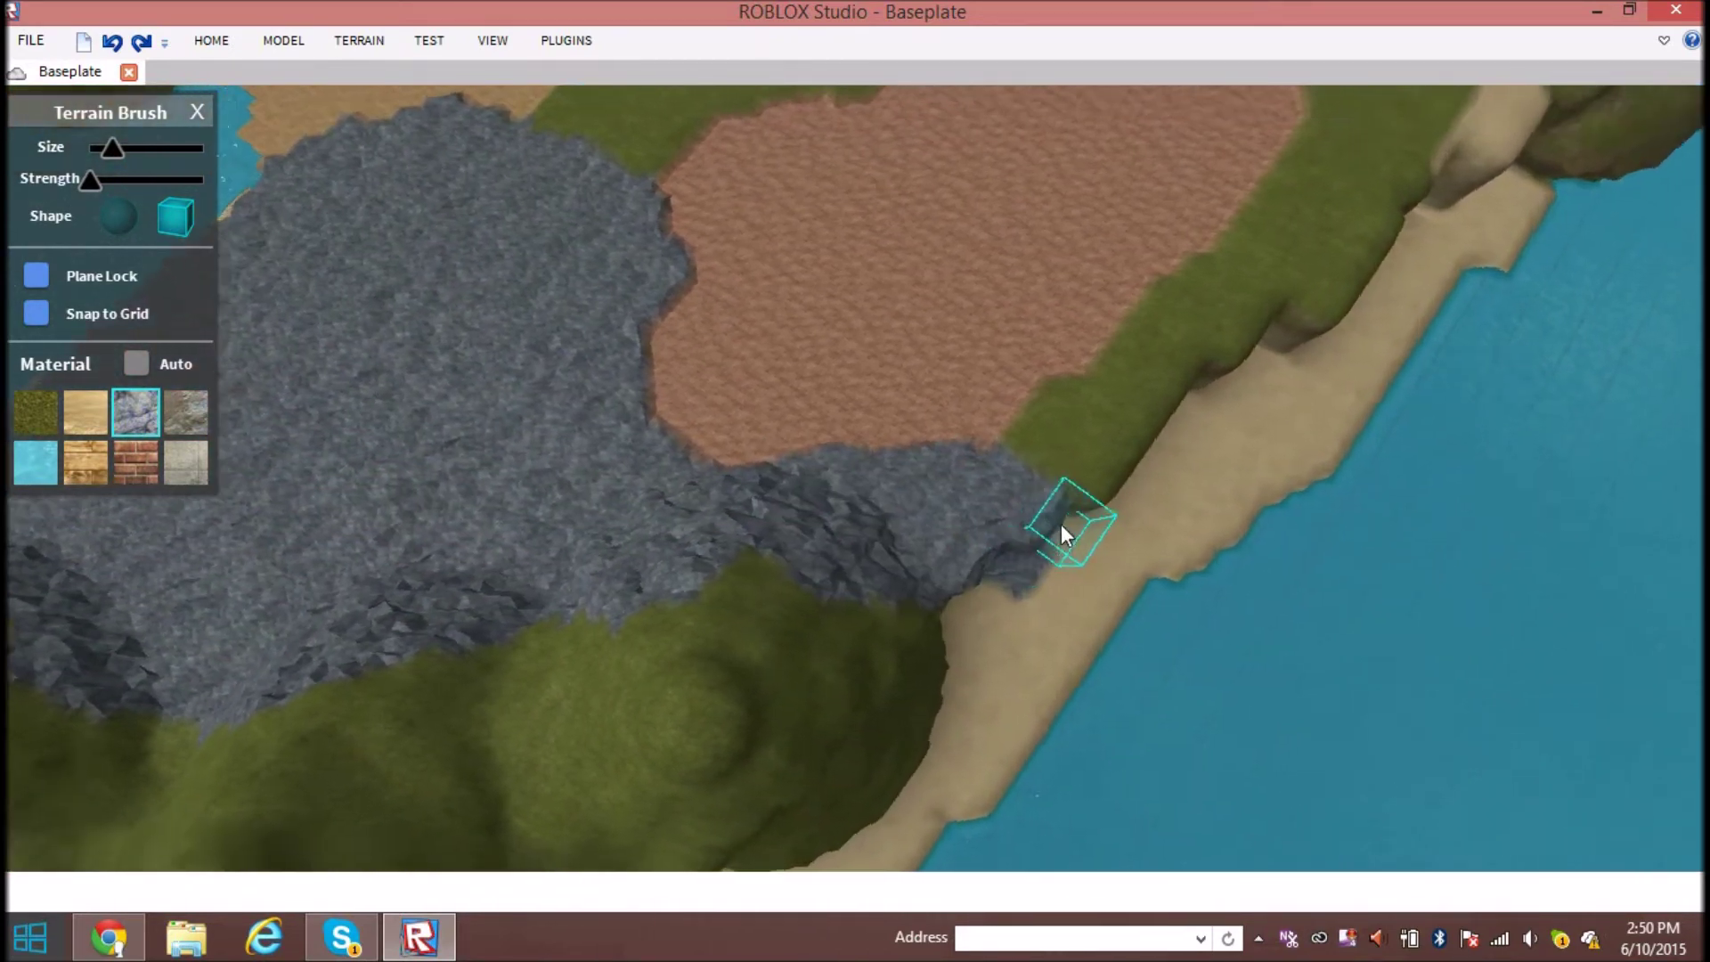
Paint a rock strip along the brick patch's beach side and over the hills at the island's far end, keeping minimum strength
right_drag(1060, 524, 926, 571)
mouse_move(926, 570)
mouse_down()
mouse_move(1117, 610)
mouse_move(1047, 768)
mouse_move(1115, 749)
mouse_move(1014, 773)
mouse_move(691, 646)
mouse_move(498, 635)
mouse_move(662, 578)
mouse_up()
key(d)
key(d)
mouse_move(838, 606)
right_down()
mouse_move(664, 579)
mouse_move(544, 661)
right_up()
mouse_move(663, 579)
mouse_down()
mouse_move(544, 661)
mouse_move(734, 602)
mouse_up()
key(d)
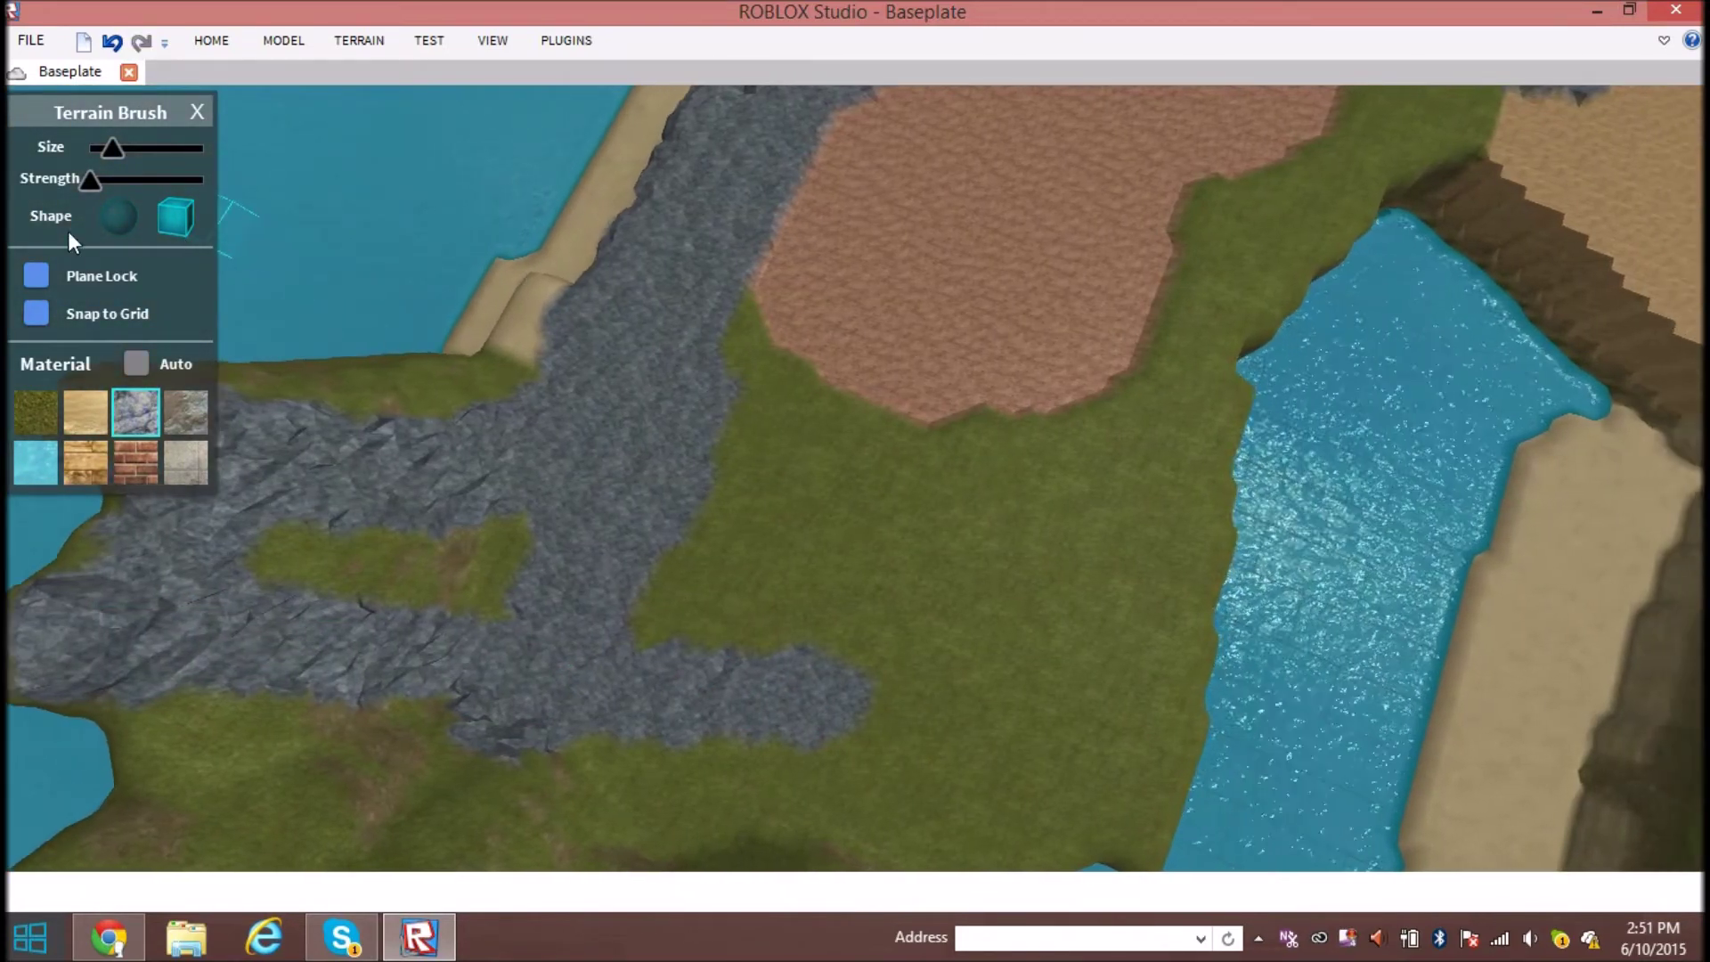
drag(98, 180, 18, 254)
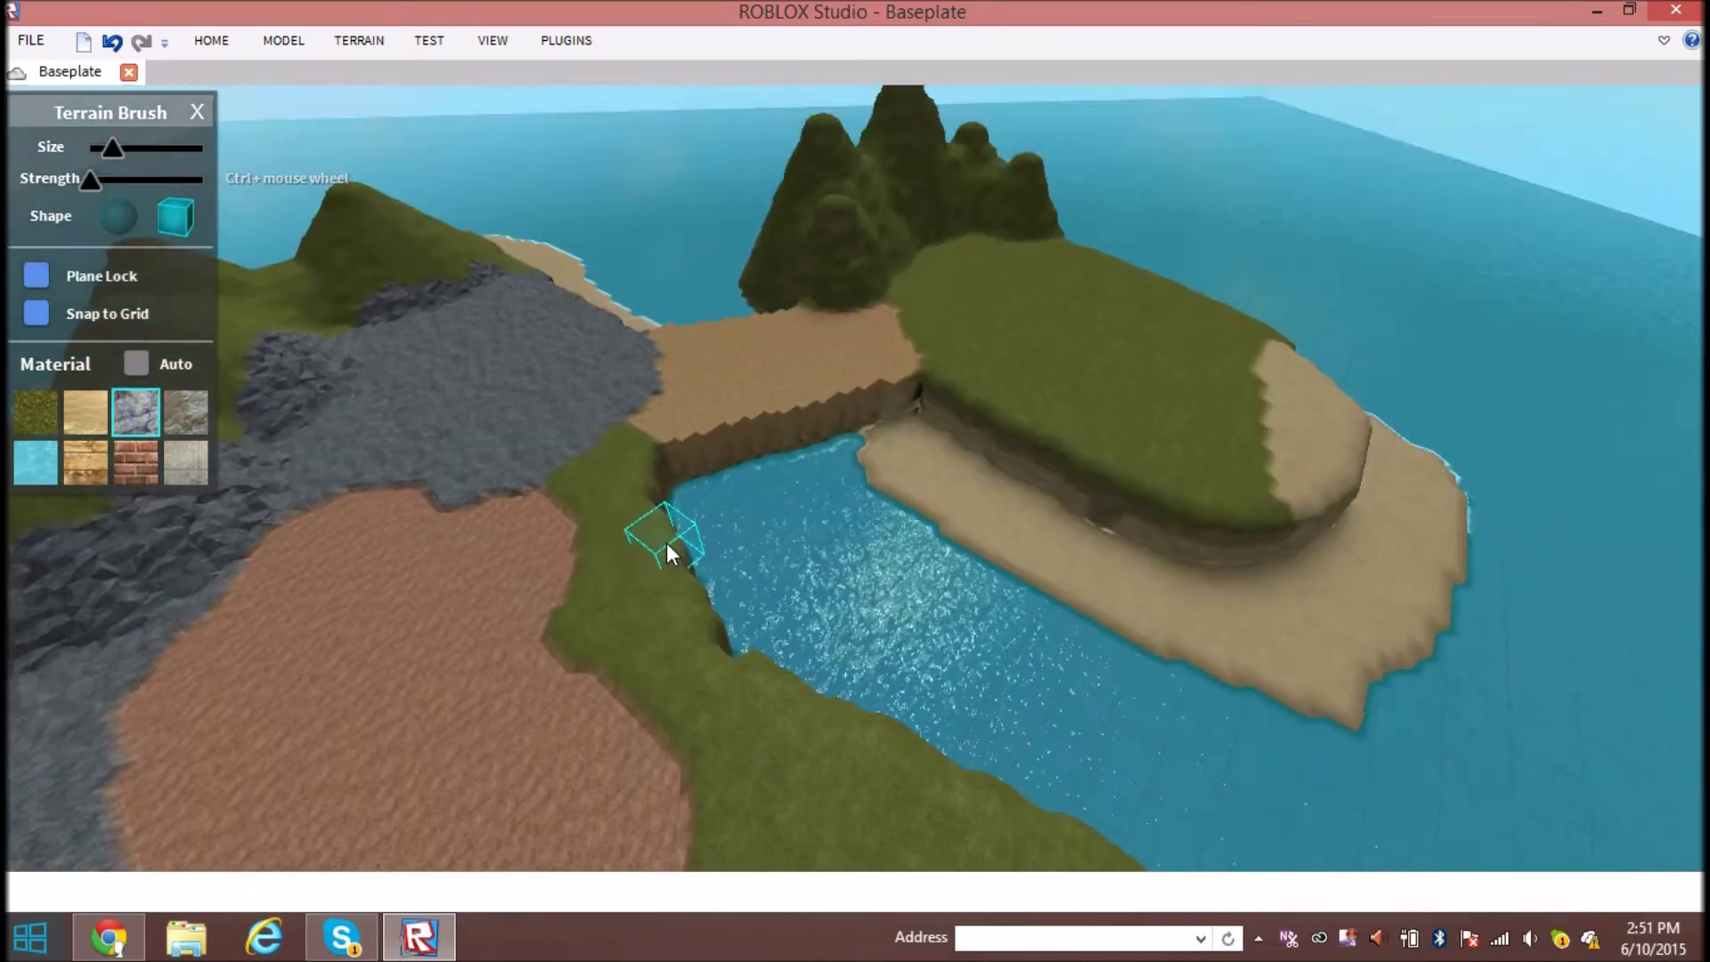
drag(667, 542, 676, 529)
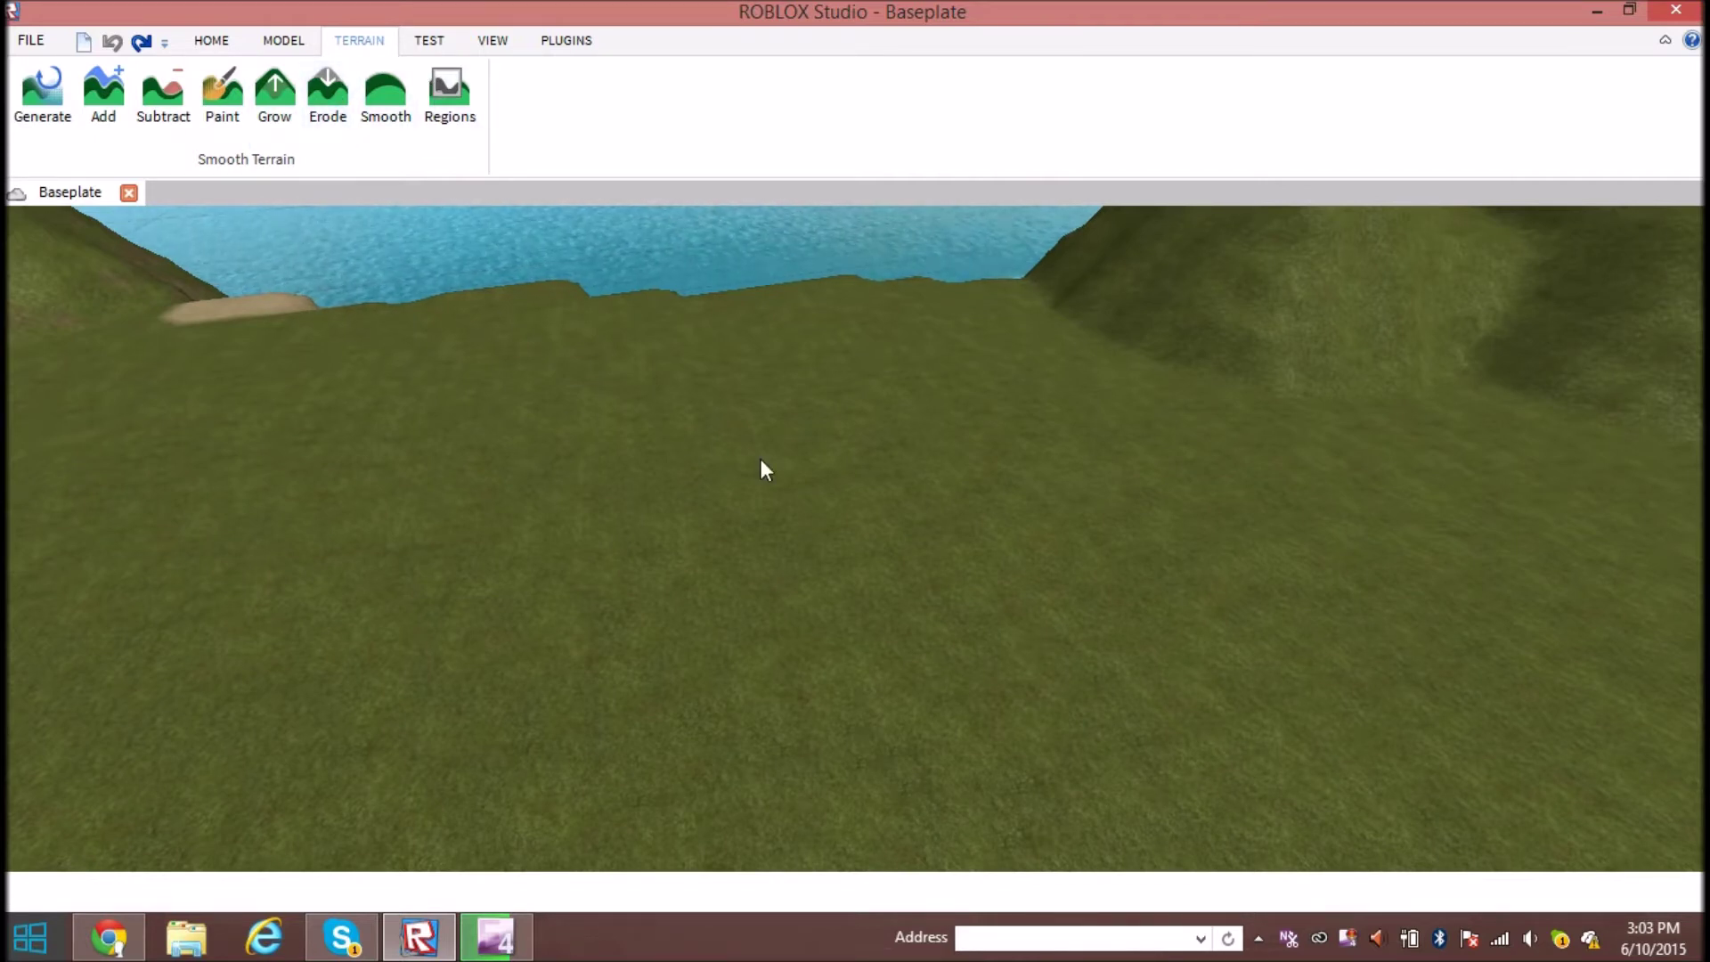
Activate the Grow terrain tool over the larger island's unpainted flat grass
right_drag(935, 538, 810, 386)
scroll(936, 538, up, 3)
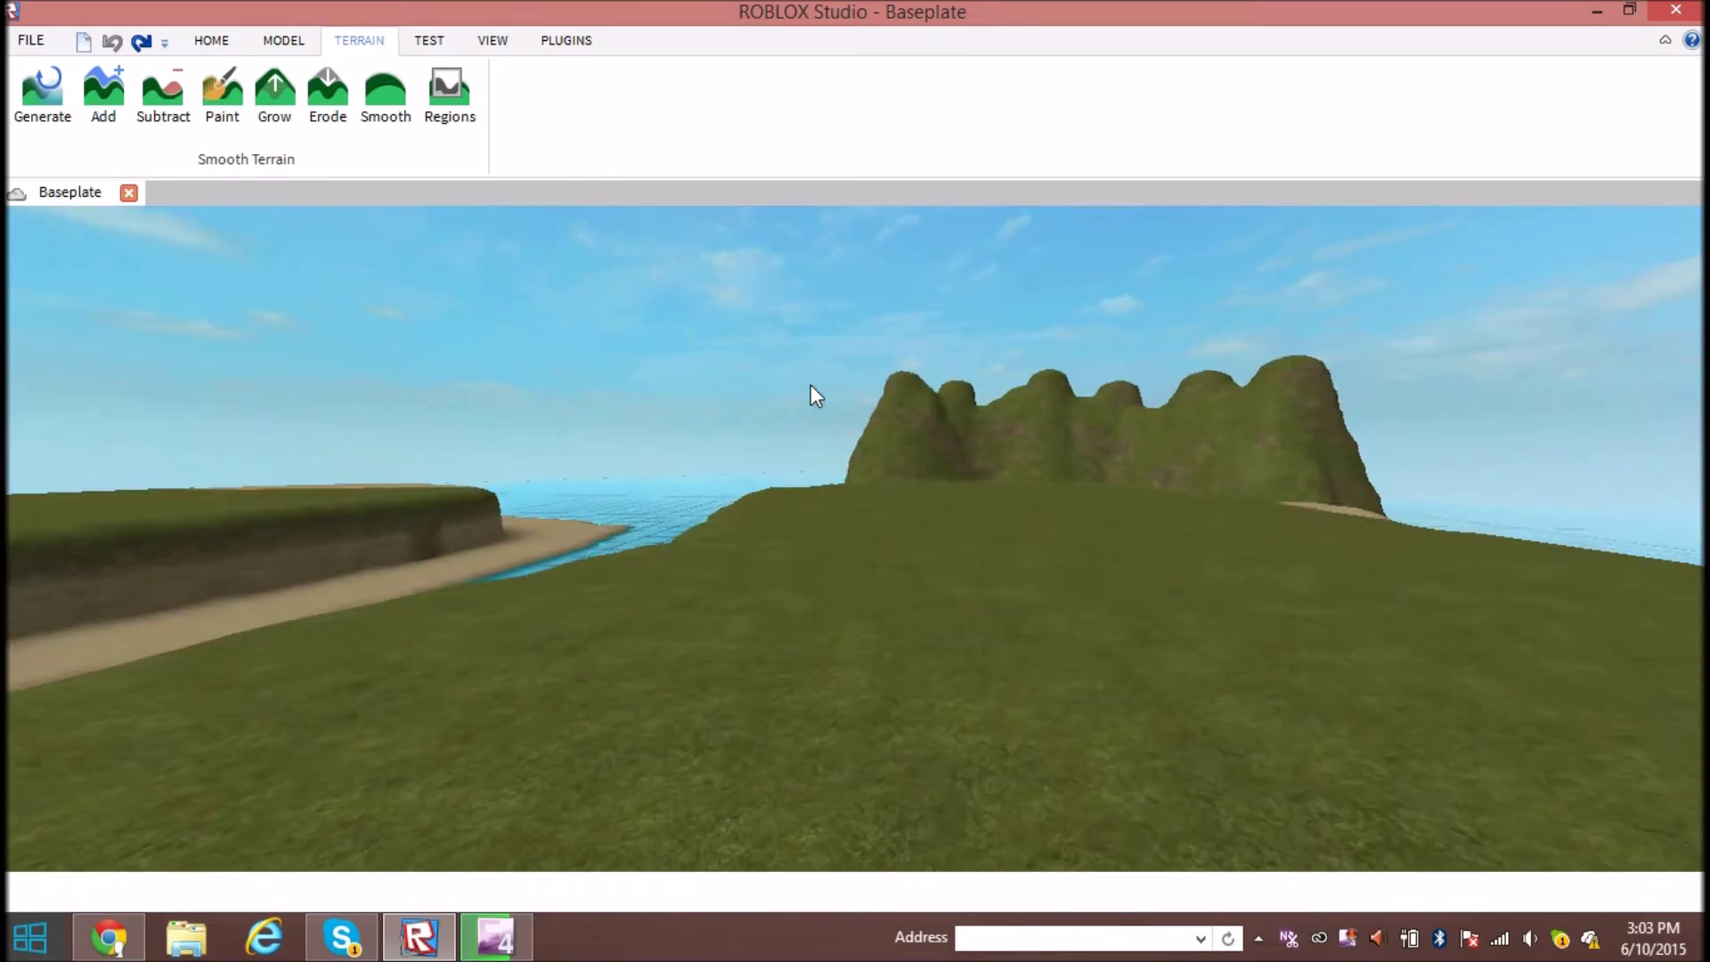
key(w)
right_drag(1157, 485, 1148, 469)
key(w)
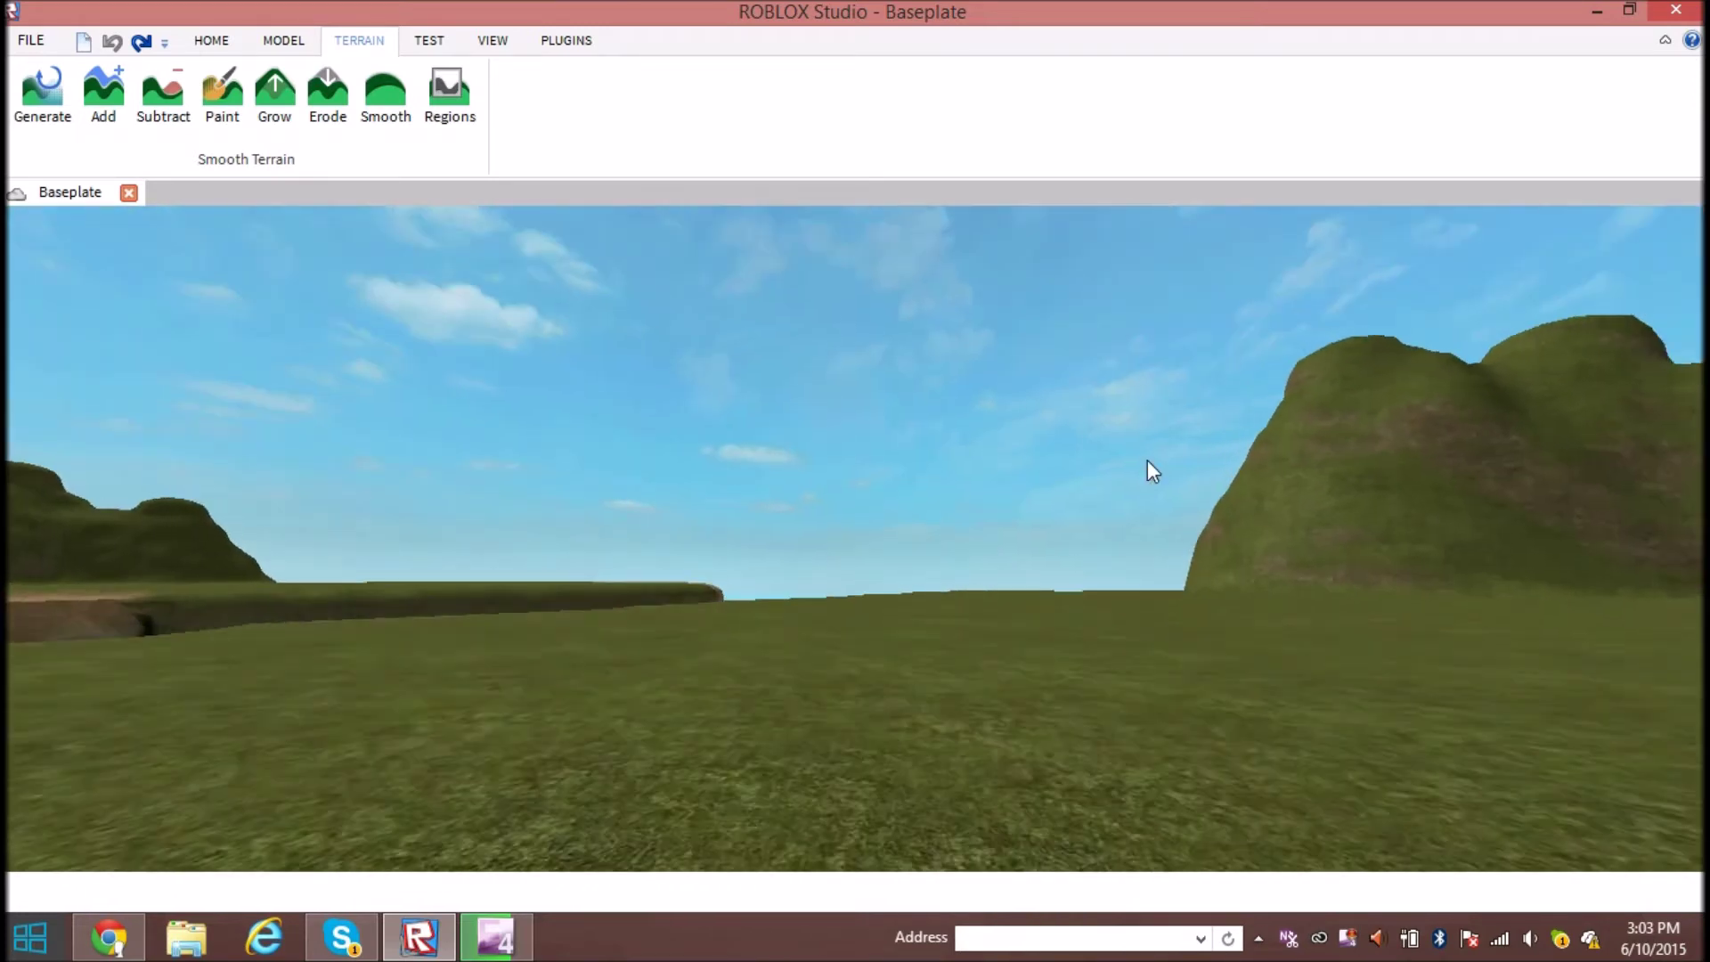
click(276, 89)
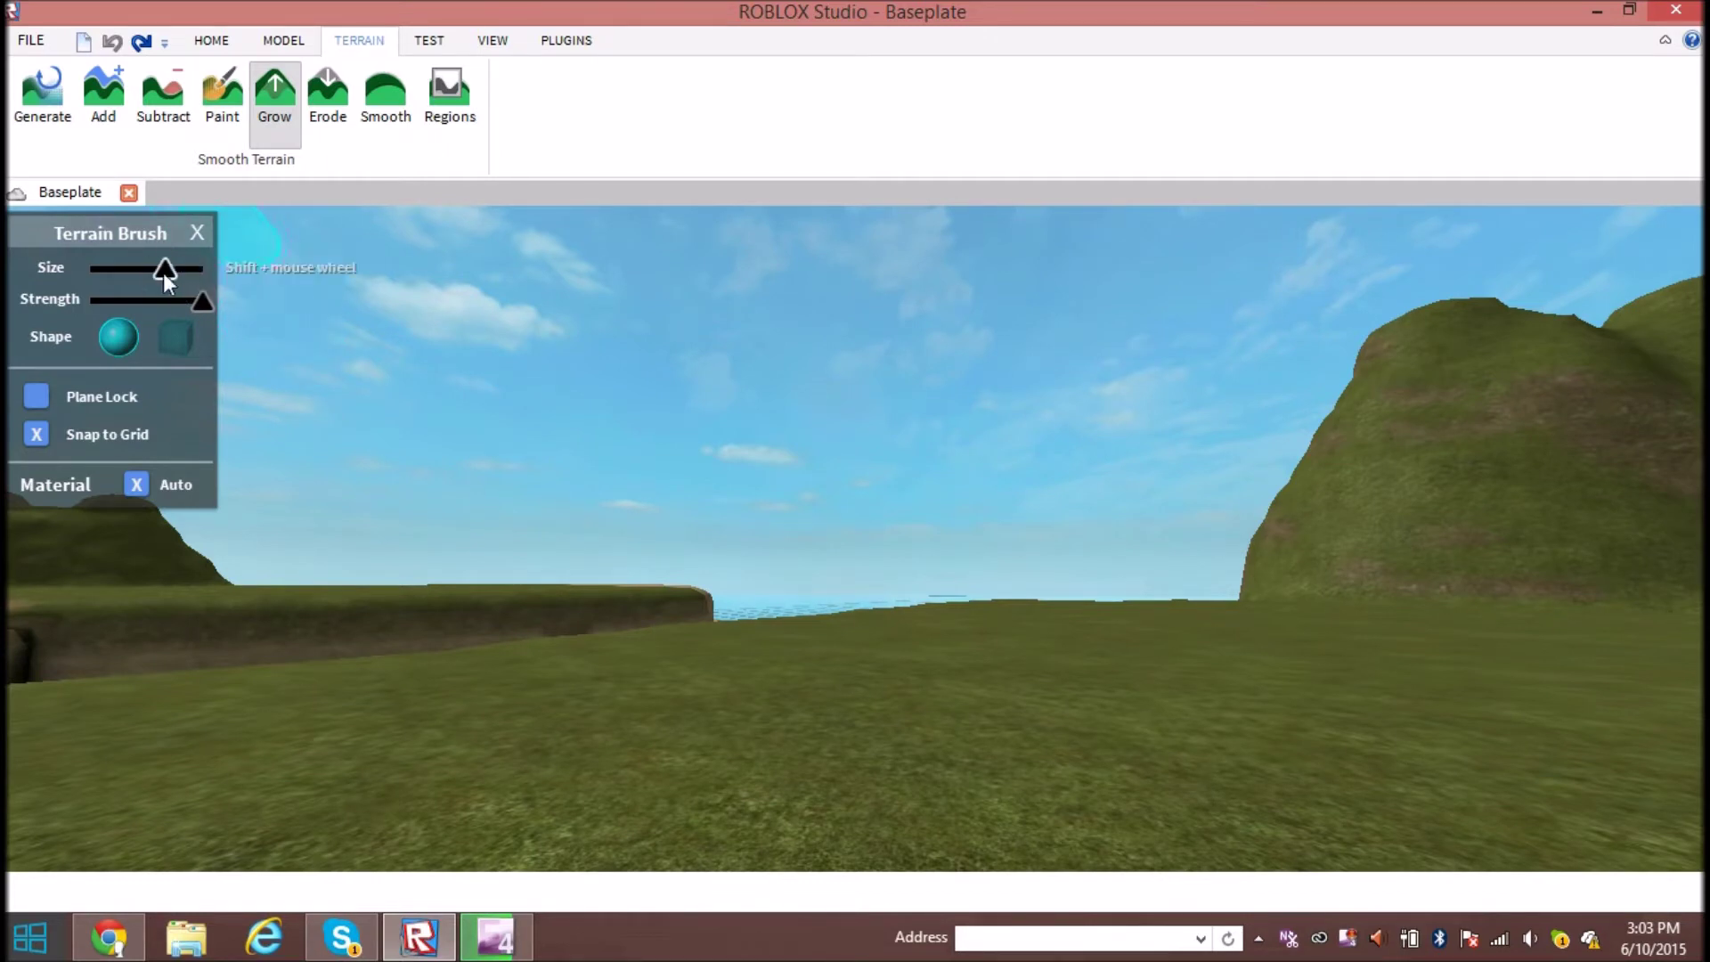
Set the Grow tool to a spherical brush at maximum size, trying the cube shape briefly
click(213, 42)
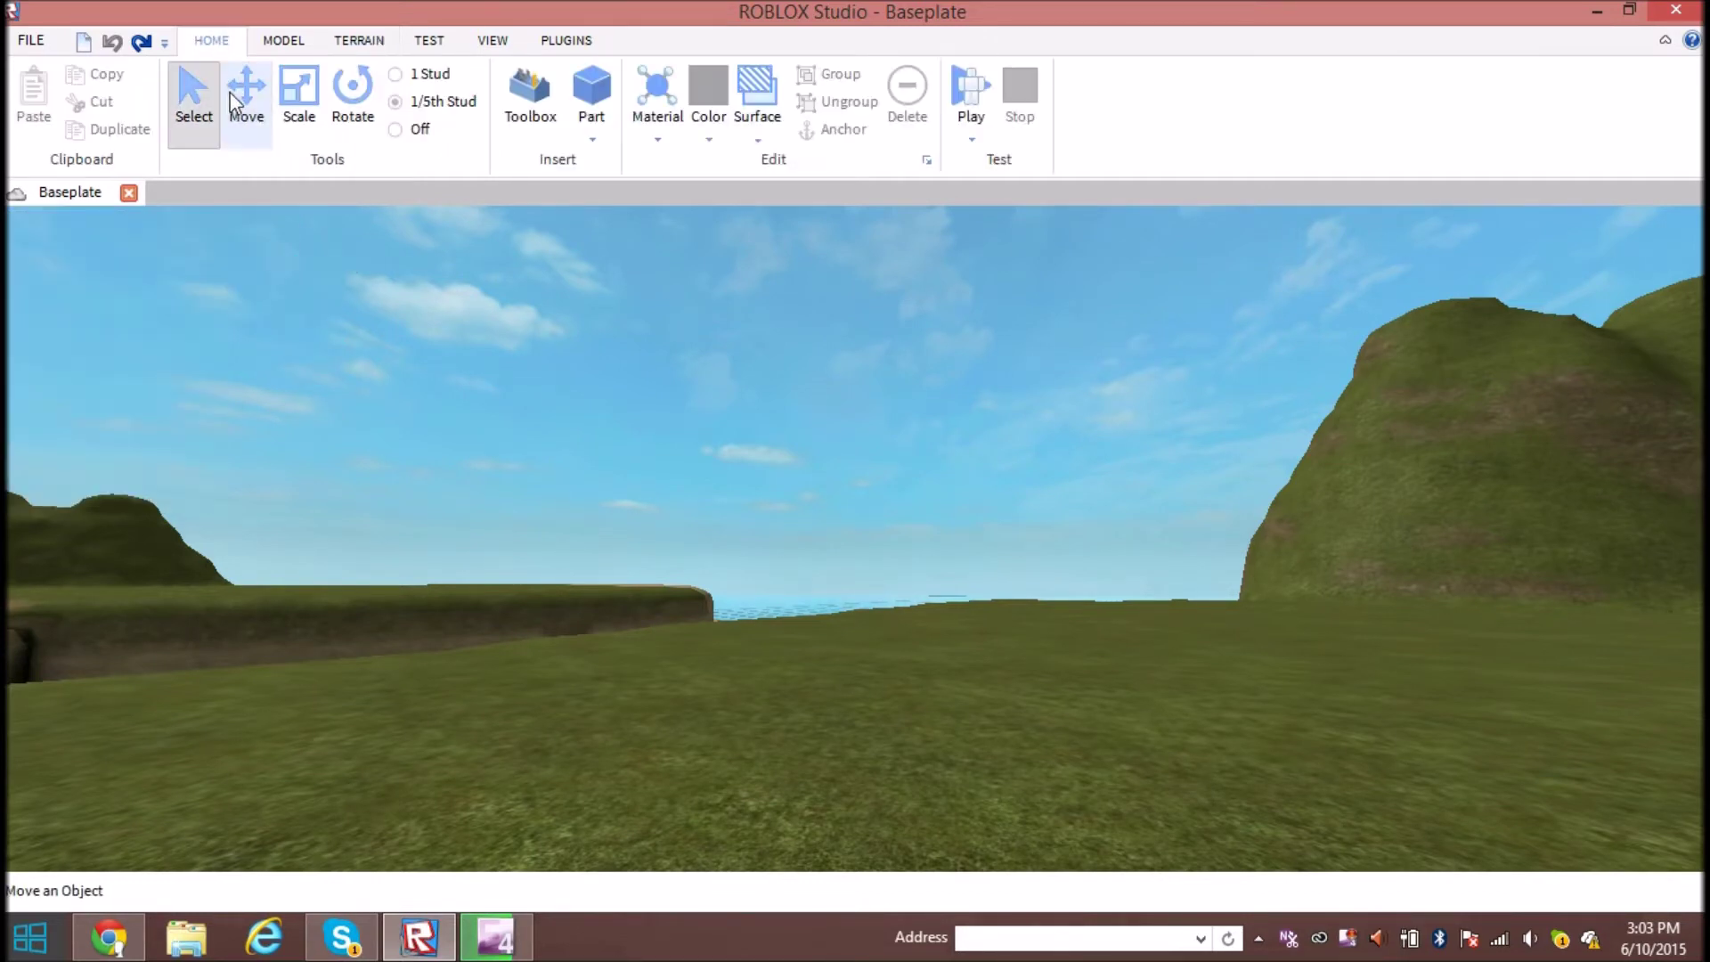
click(359, 40)
click(273, 90)
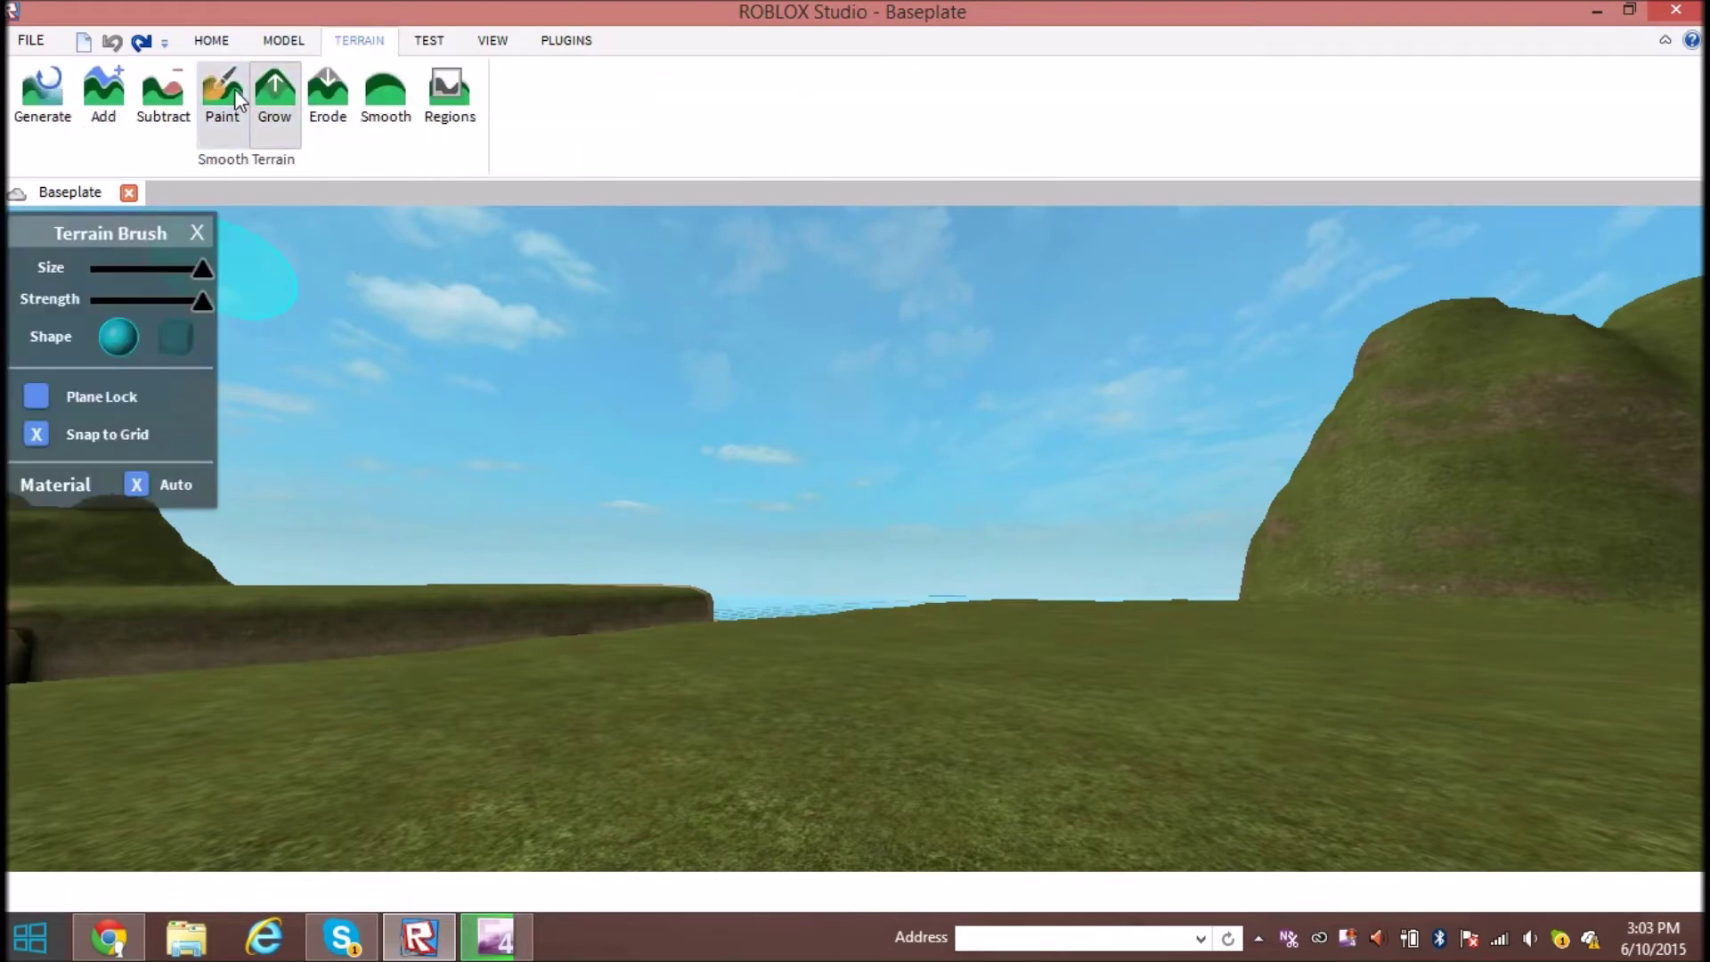
click(235, 91)
click(268, 89)
click(176, 332)
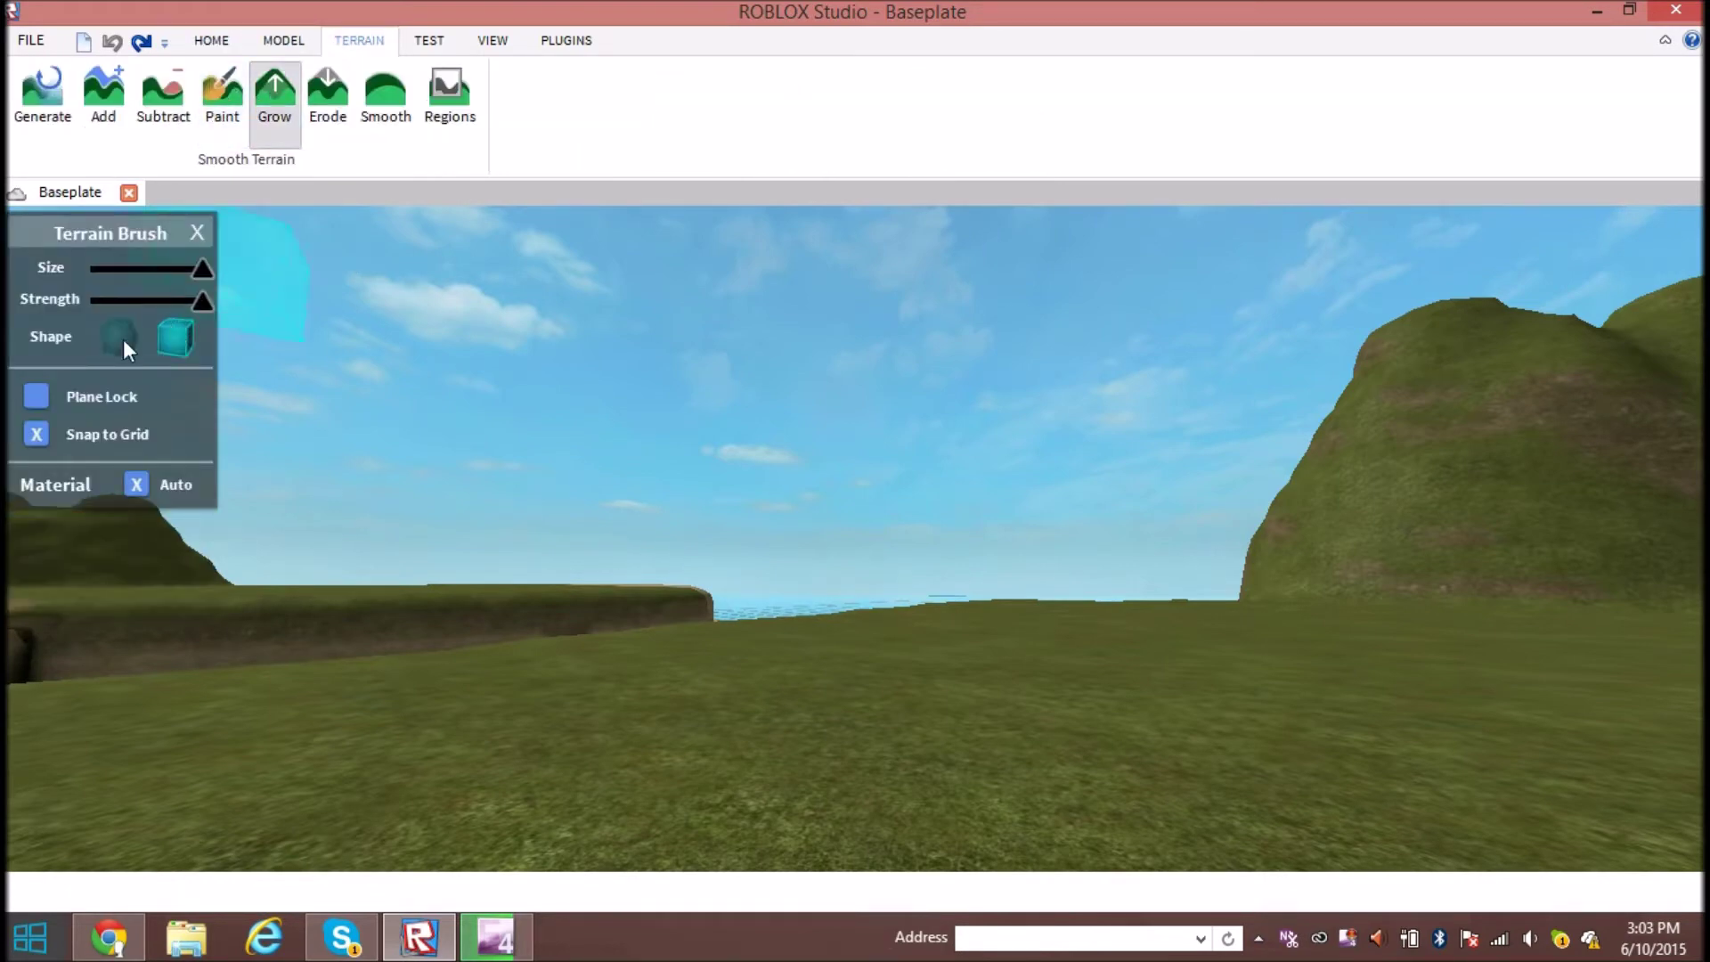
click(121, 340)
Grow a rounded mound on the larger island's flat grass with the spherical brush at maximum size and strength
mouse_move(343, 464)
right_down()
mouse_move(364, 503)
mouse_move(704, 629)
mouse_move(920, 485)
mouse_move(962, 512)
right_up()
drag(970, 512, 924, 514)
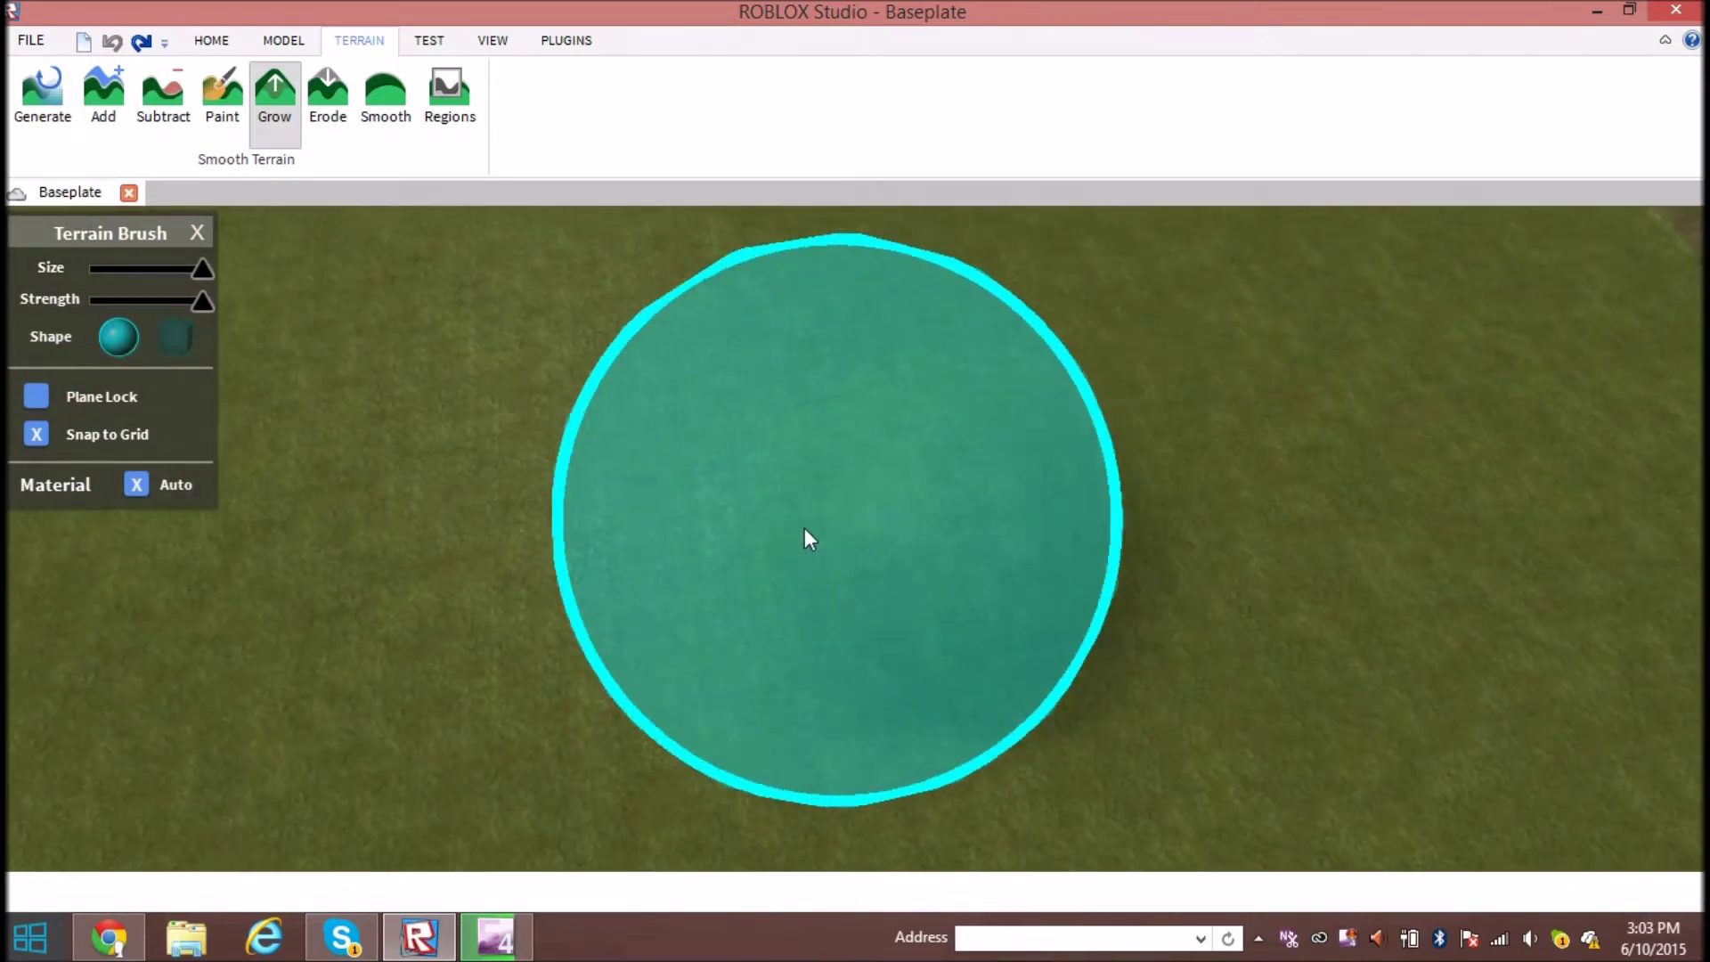
scroll(806, 539, up, 3)
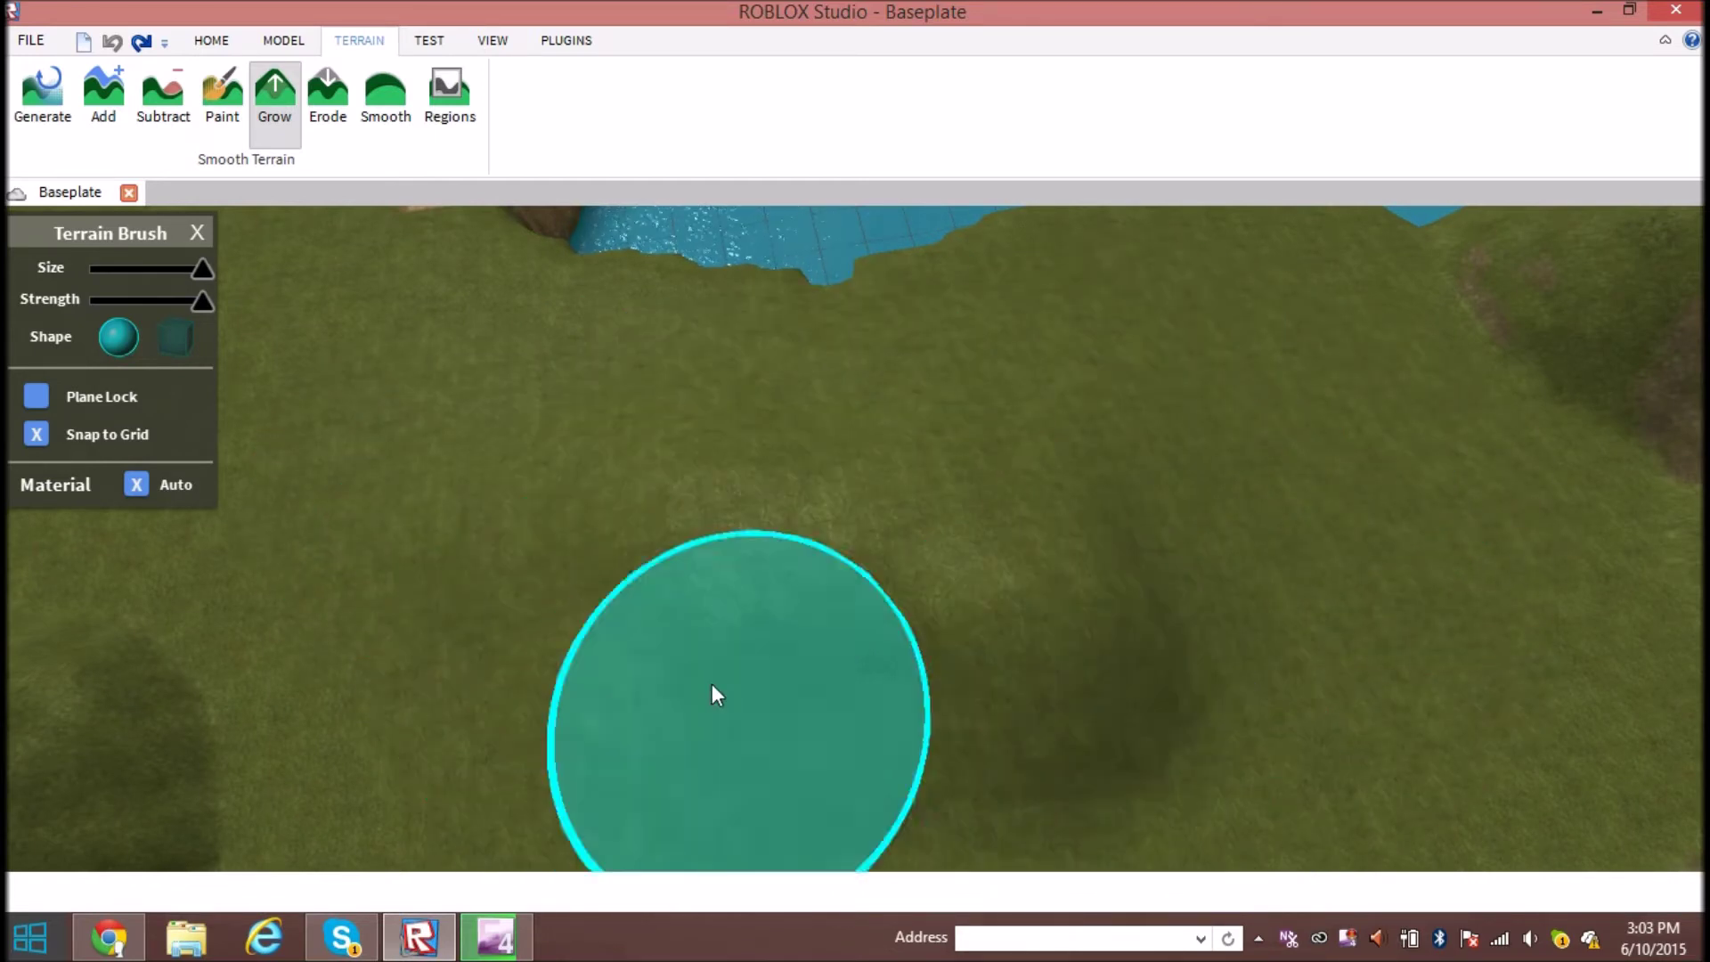
mouse_move(540, 644)
right_down()
mouse_move(846, 637)
mouse_move(904, 357)
mouse_move(1398, 387)
right_up()
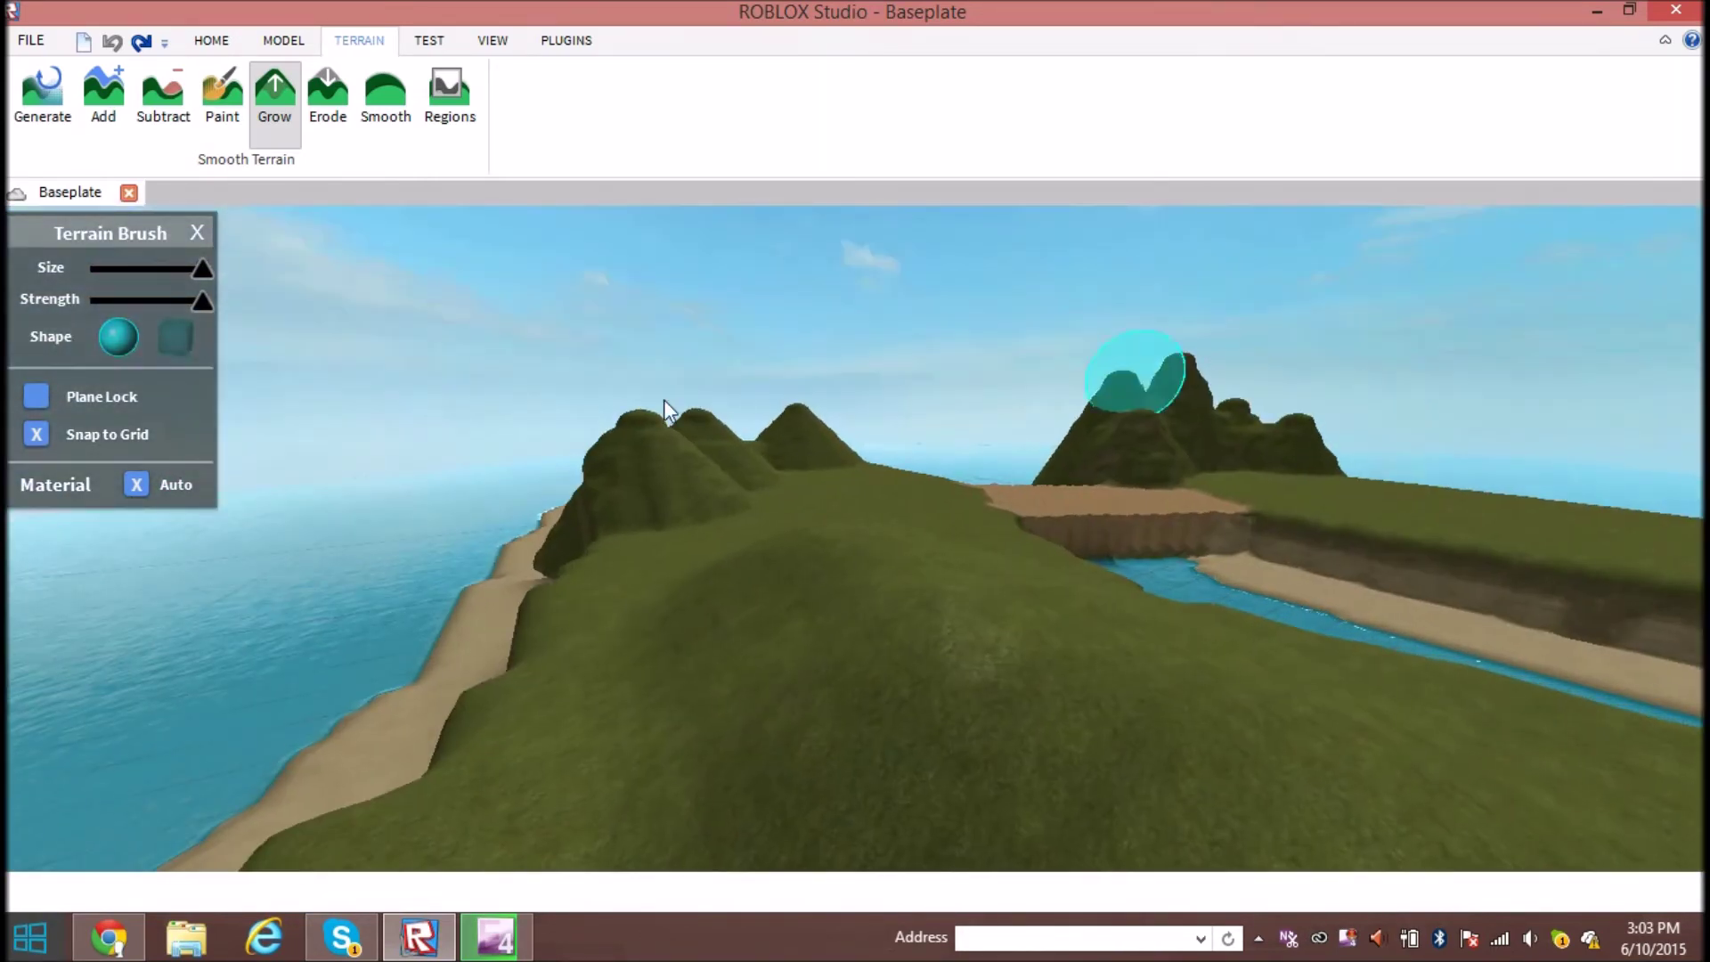
Switch to the cube brush and grow a blocky, straight-edged rise beside the rounded mound
click(175, 338)
right_drag(818, 325, 1041, 562)
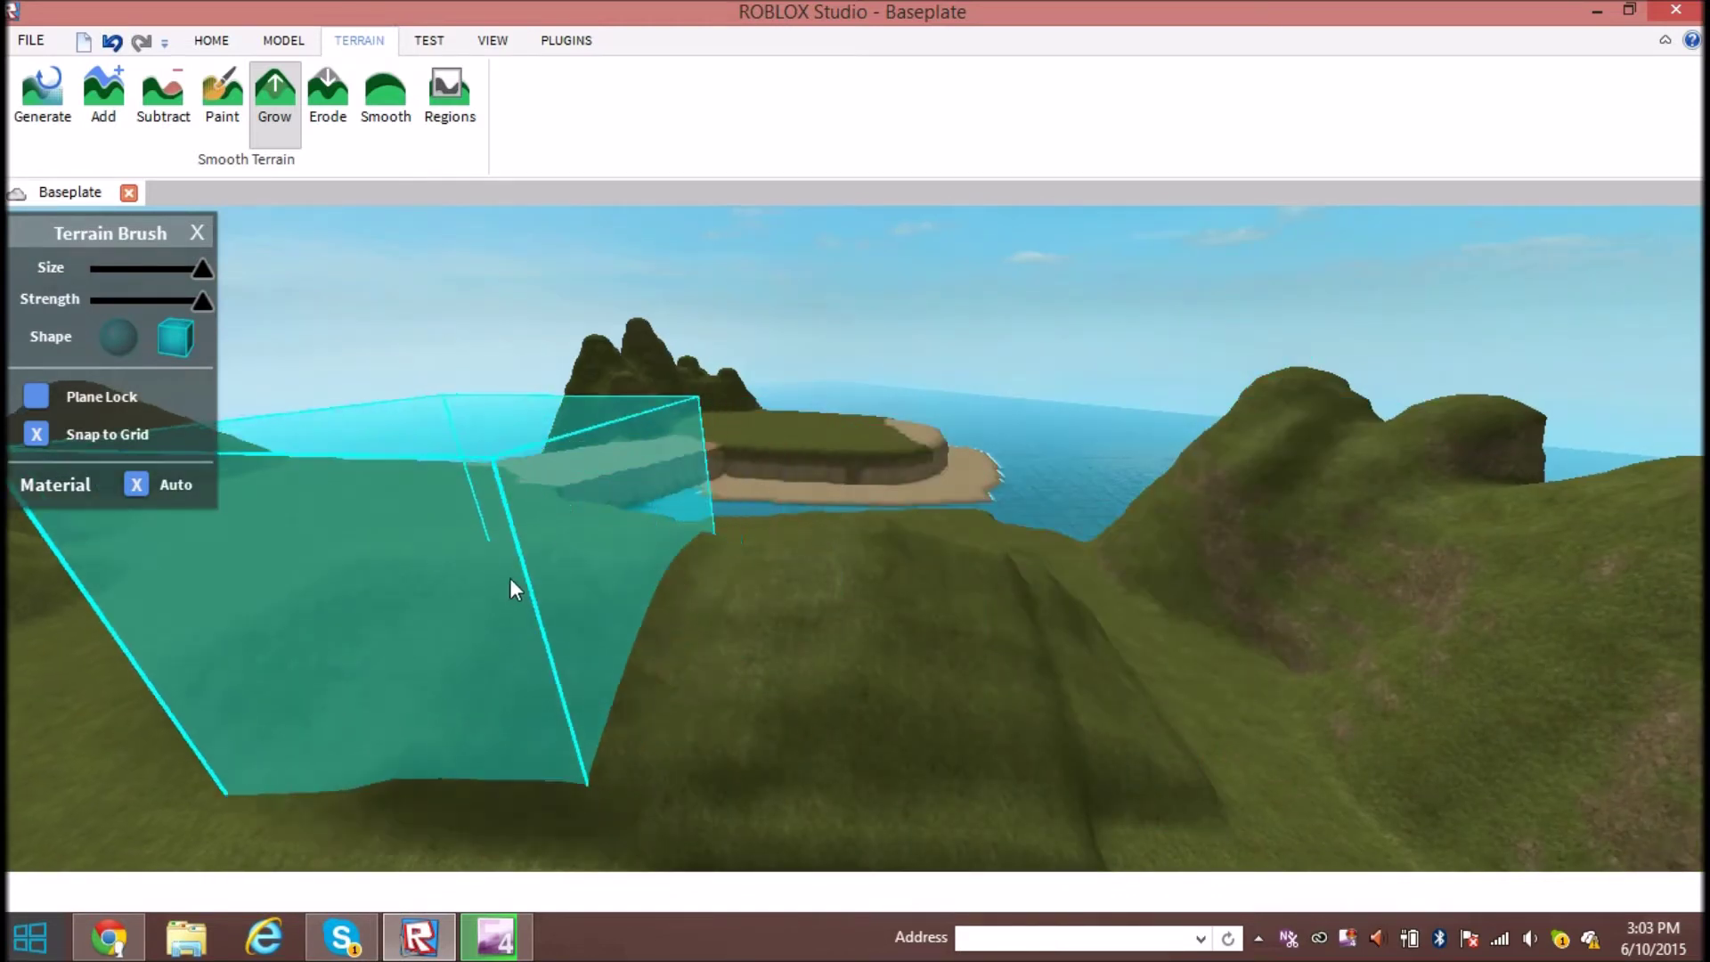
right_drag(829, 574, 829, 572)
scroll(453, 599, down, 6)
scroll(631, 561, down, 3)
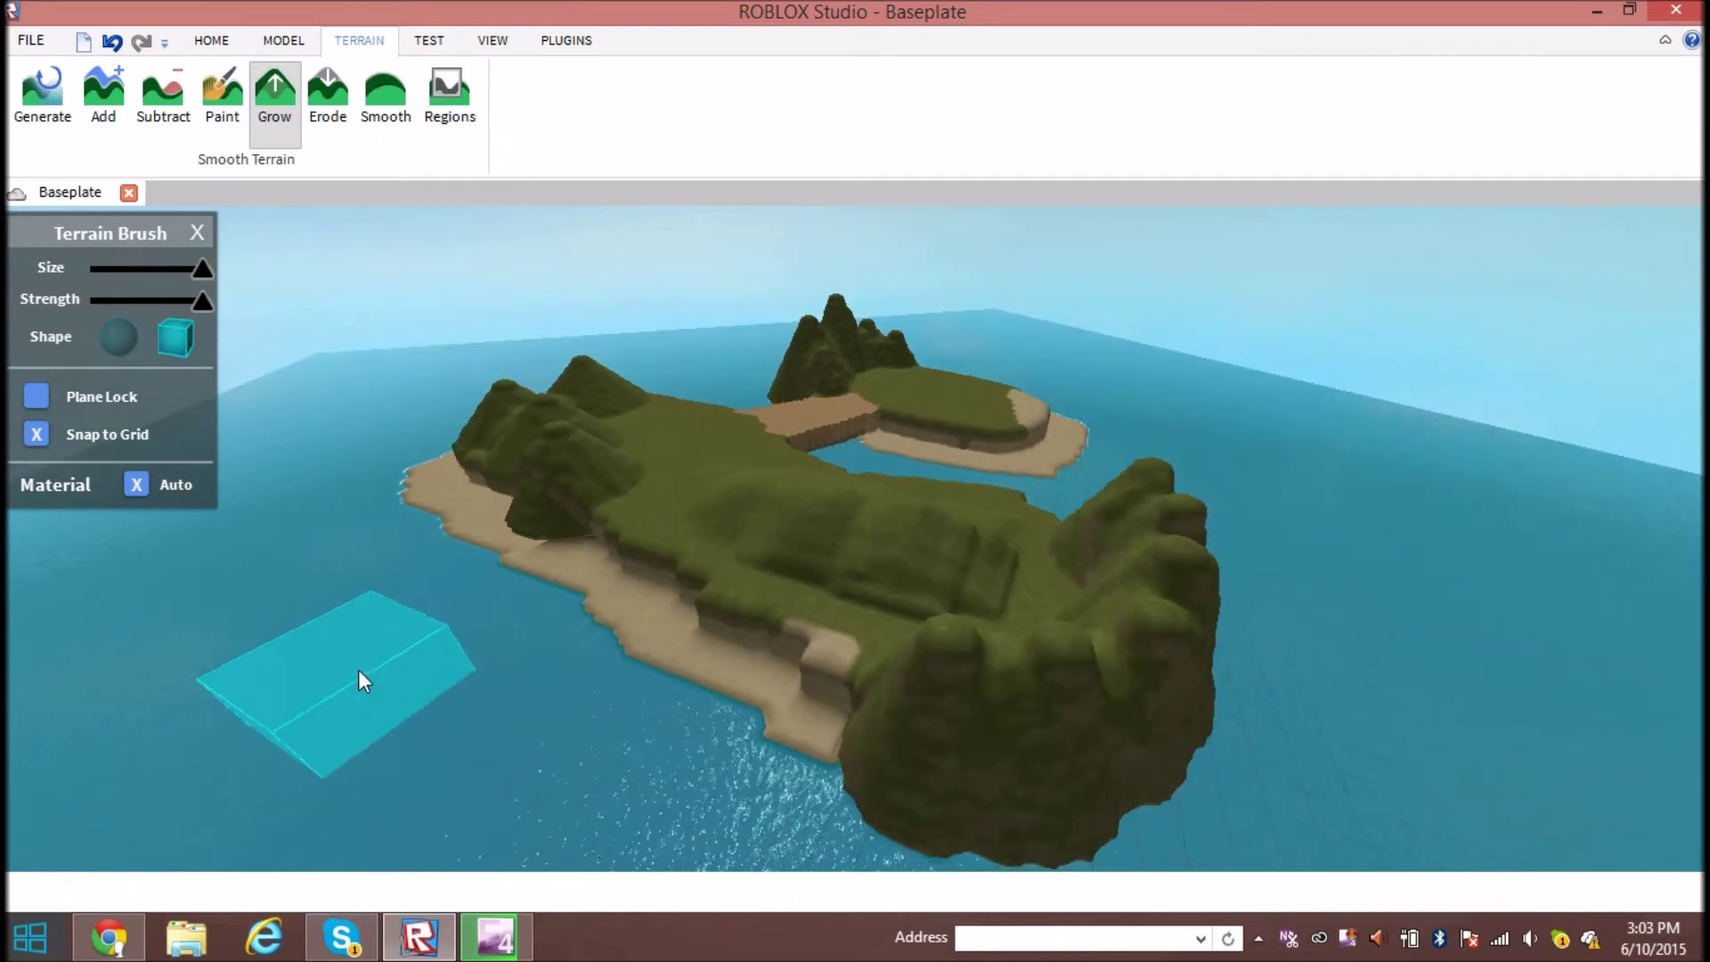
Enable Plane Lock, switch back to the spherical brush and grow the terrain around the blocky rise
scroll(359, 669, up, 4)
click(37, 397)
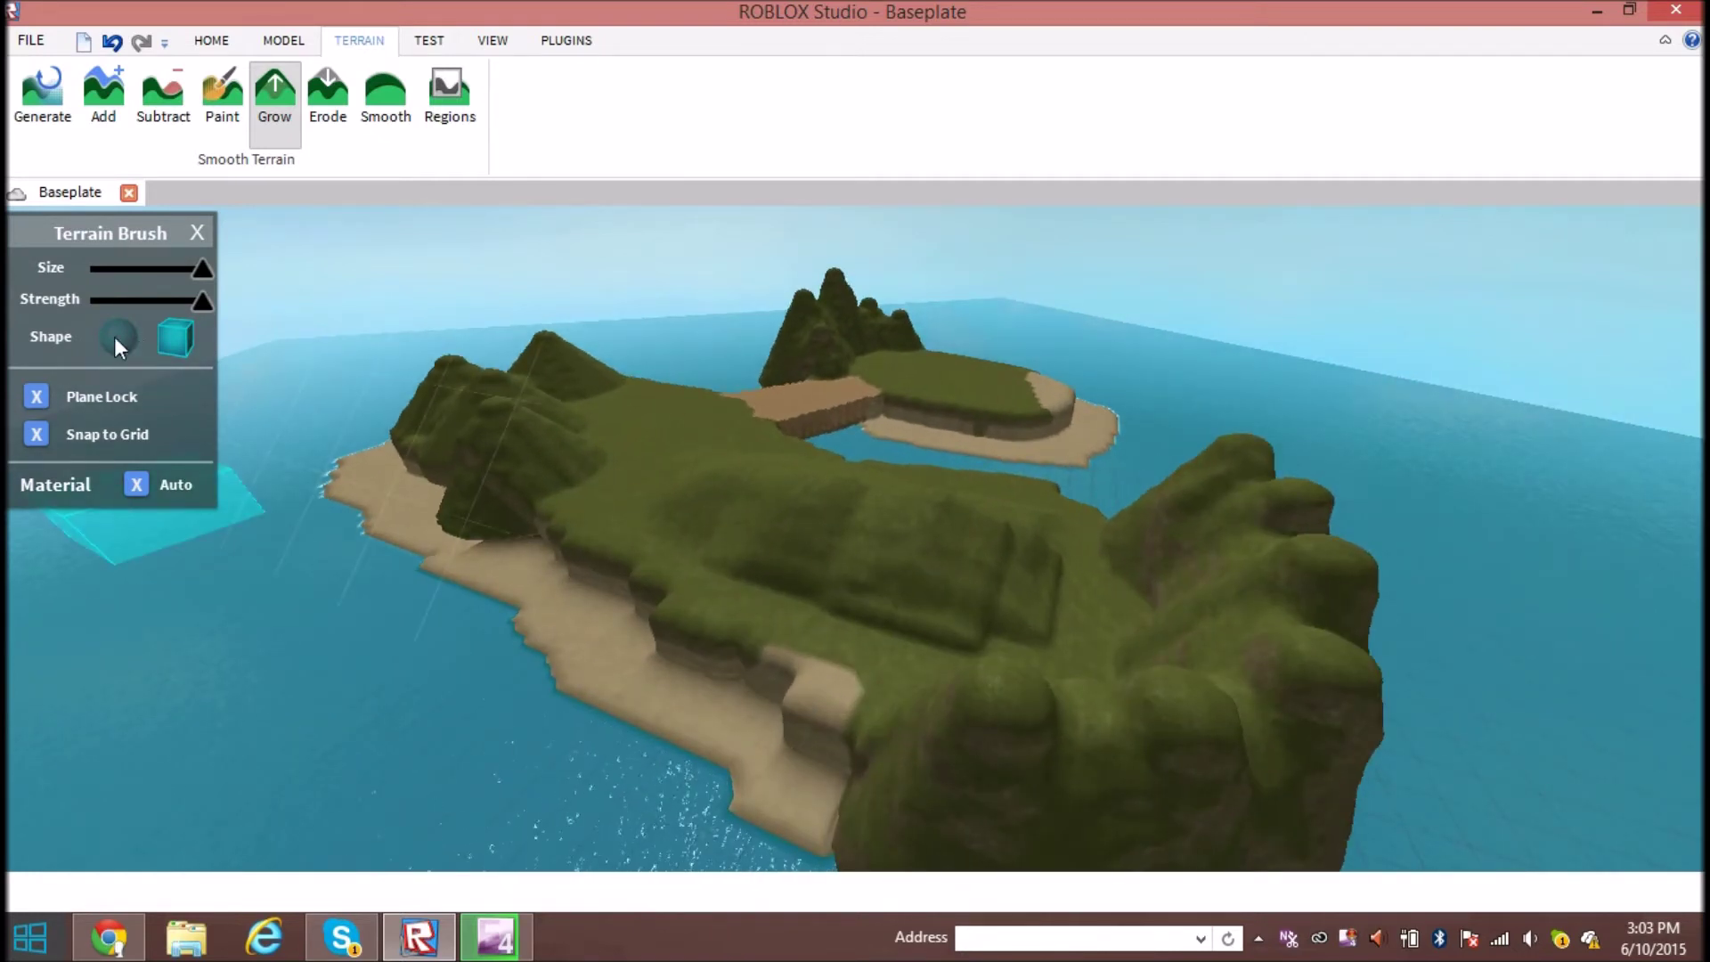
click(118, 338)
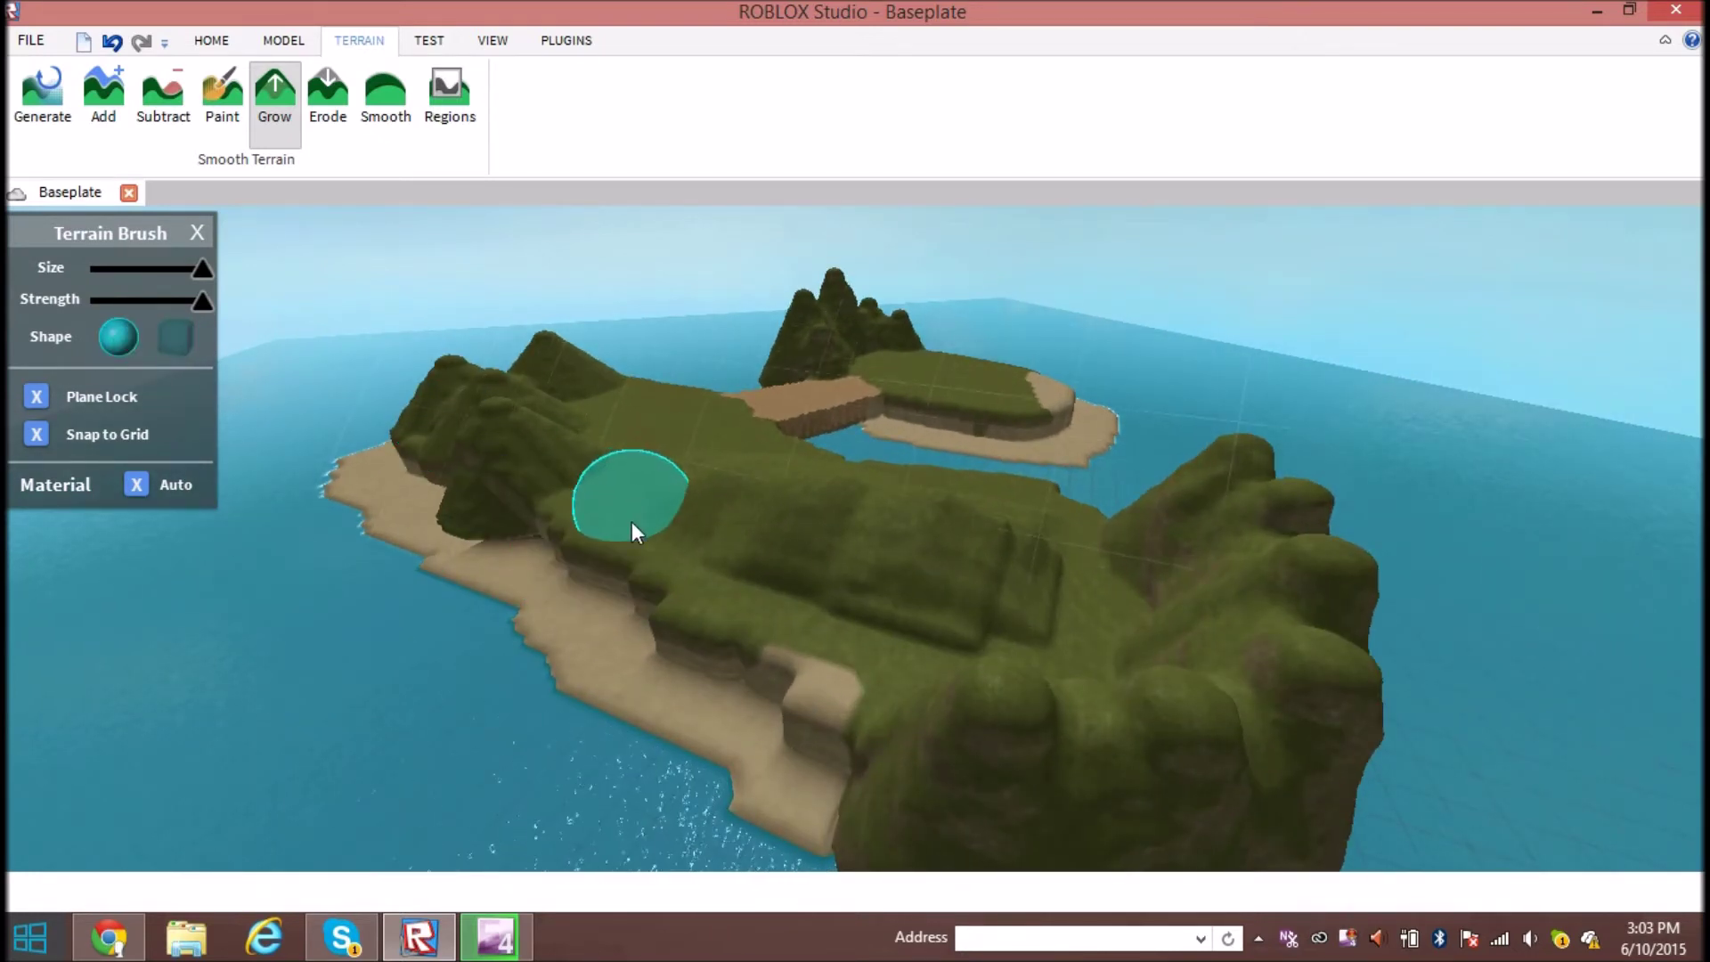
key(w)
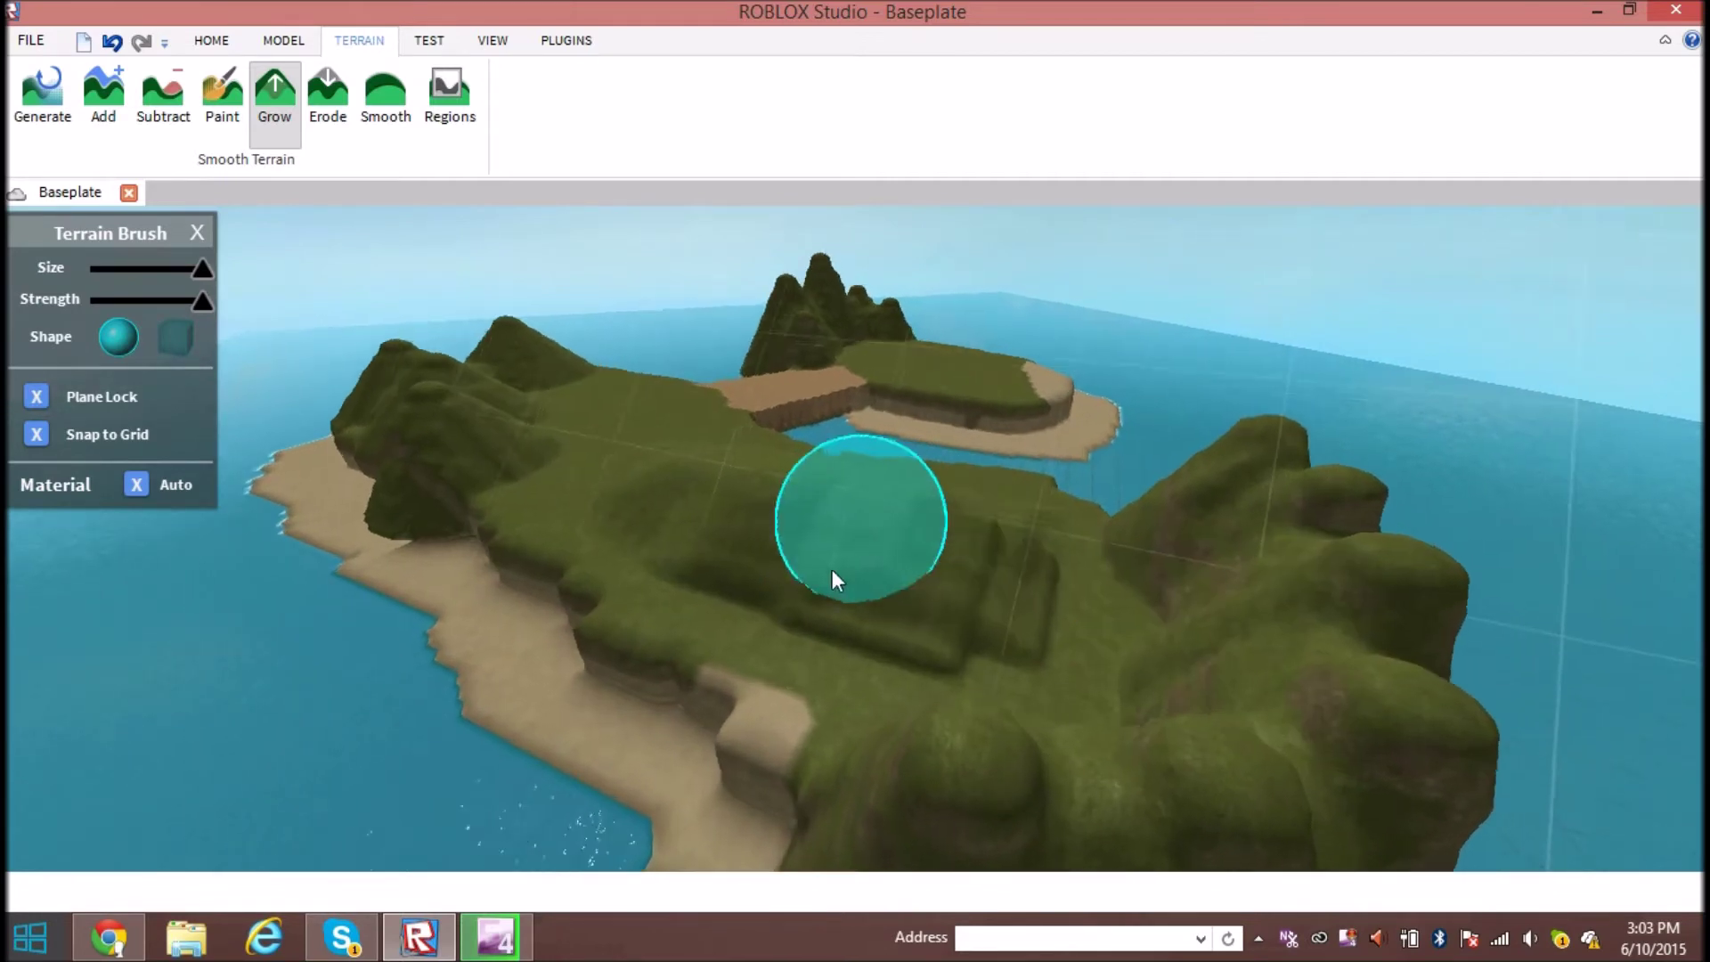
key(w)
right_drag(1055, 581, 1056, 582)
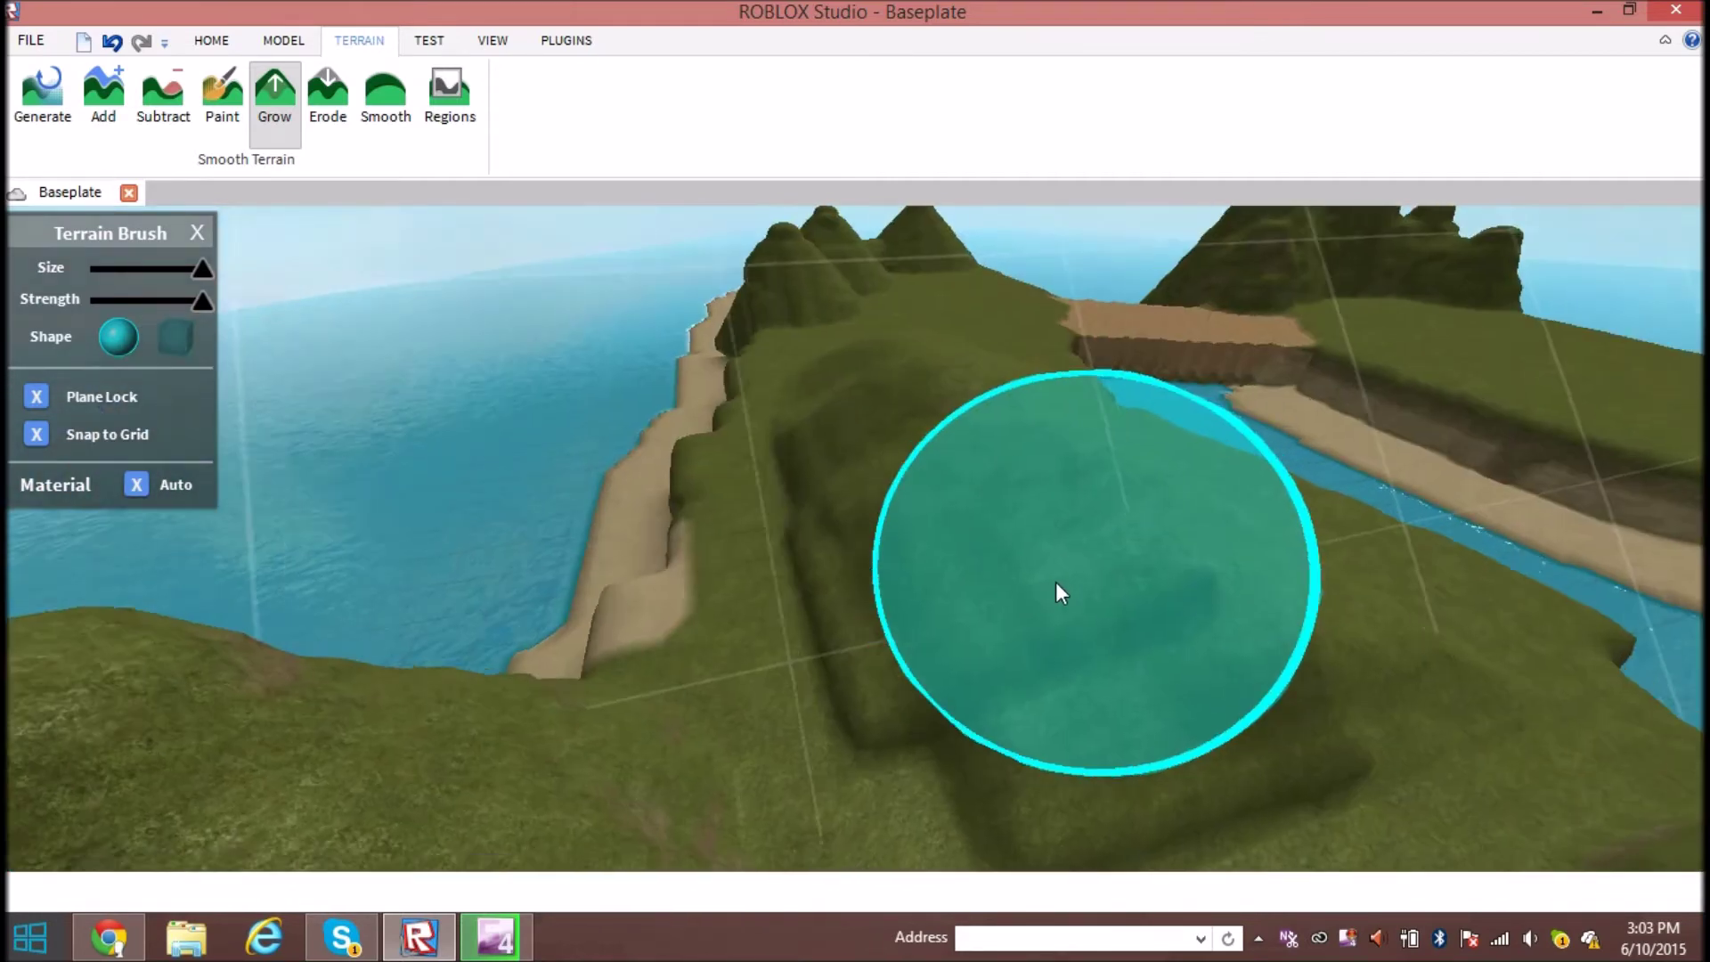
mouse_move(1055, 581)
mouse_down()
mouse_move(1178, 618)
mouse_move(988, 557)
mouse_up()
right_drag(1070, 568, 1070, 568)
scroll(1070, 571, down, 8)
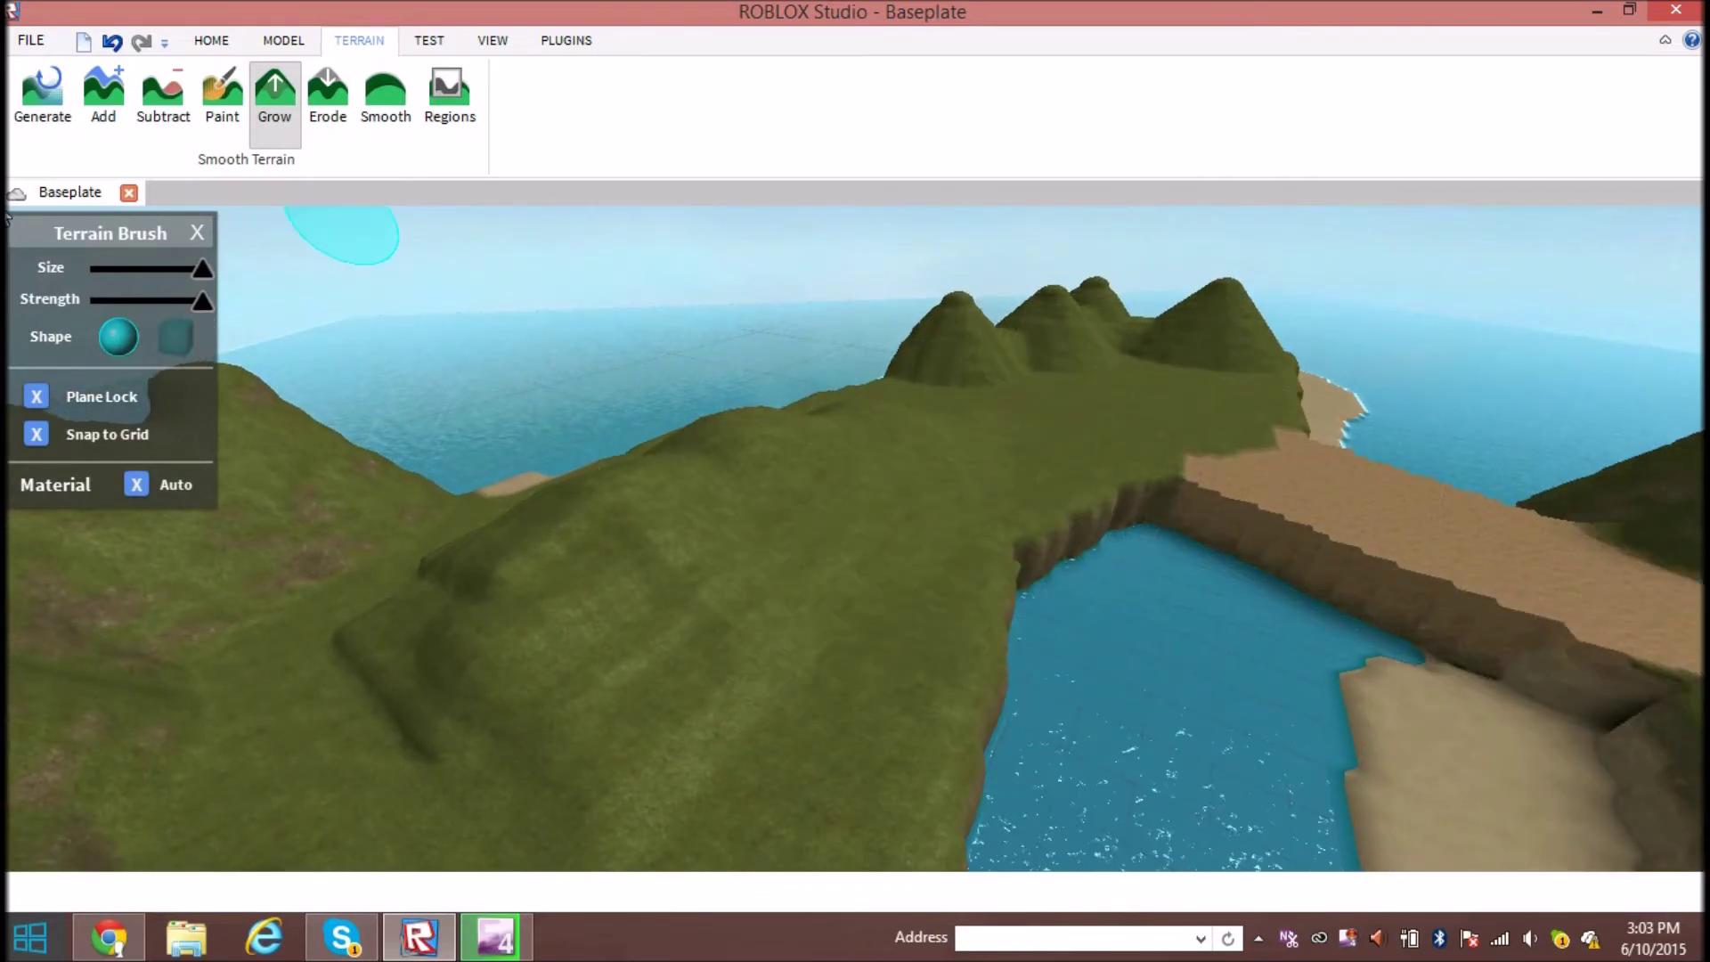
Deactivate the Grow tool and examine the raised hill on the larger island from a distance
click(276, 104)
key(w)
right_drag(753, 657, 753, 657)
scroll(993, 393, down, 8)
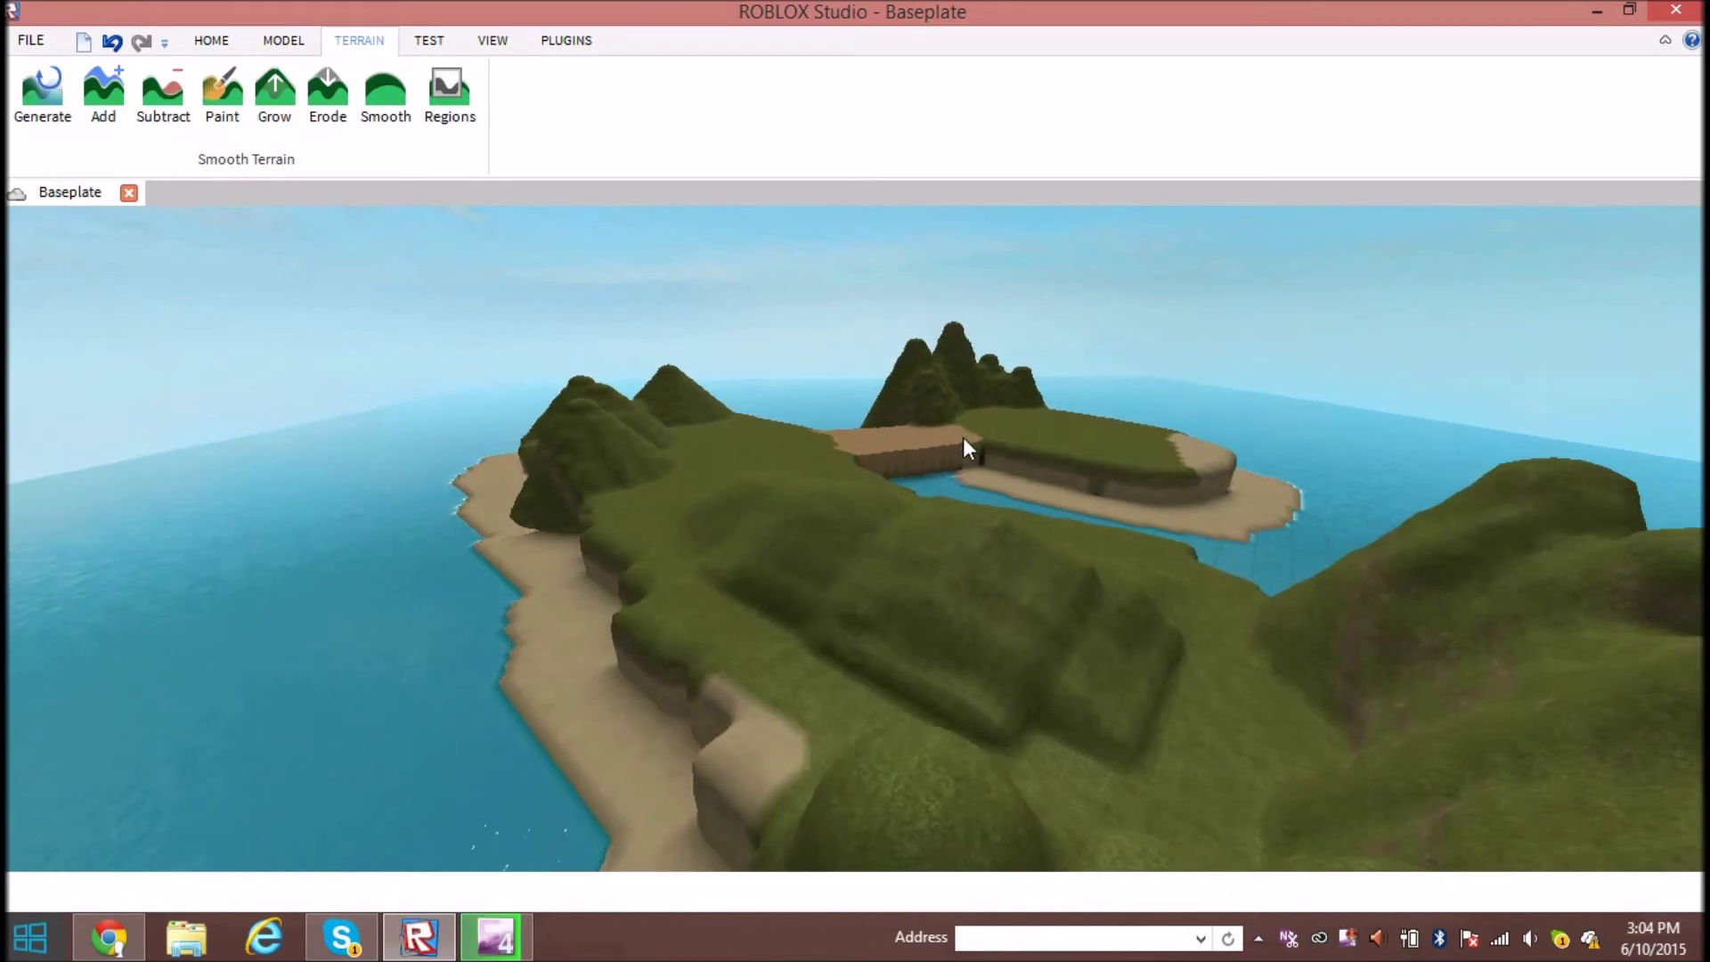
scroll(963, 437, up, 5)
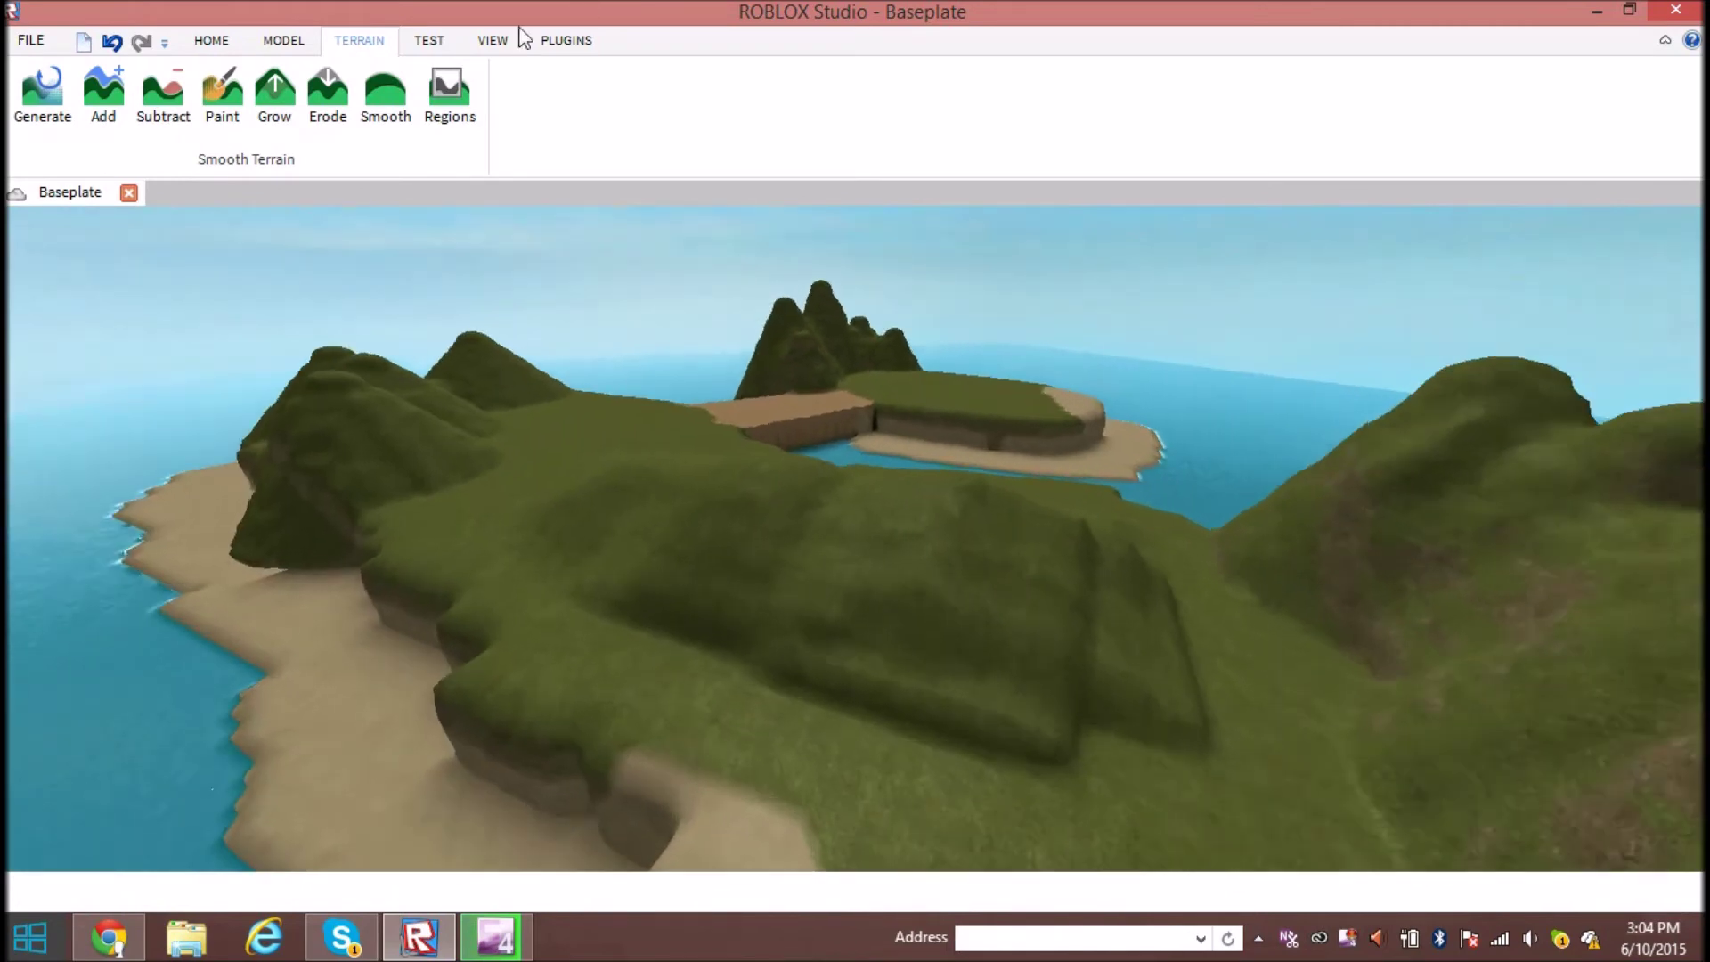
Activate the Erode terrain tool with a spherical brush over the raised hill and turn off Plane Lock
click(334, 114)
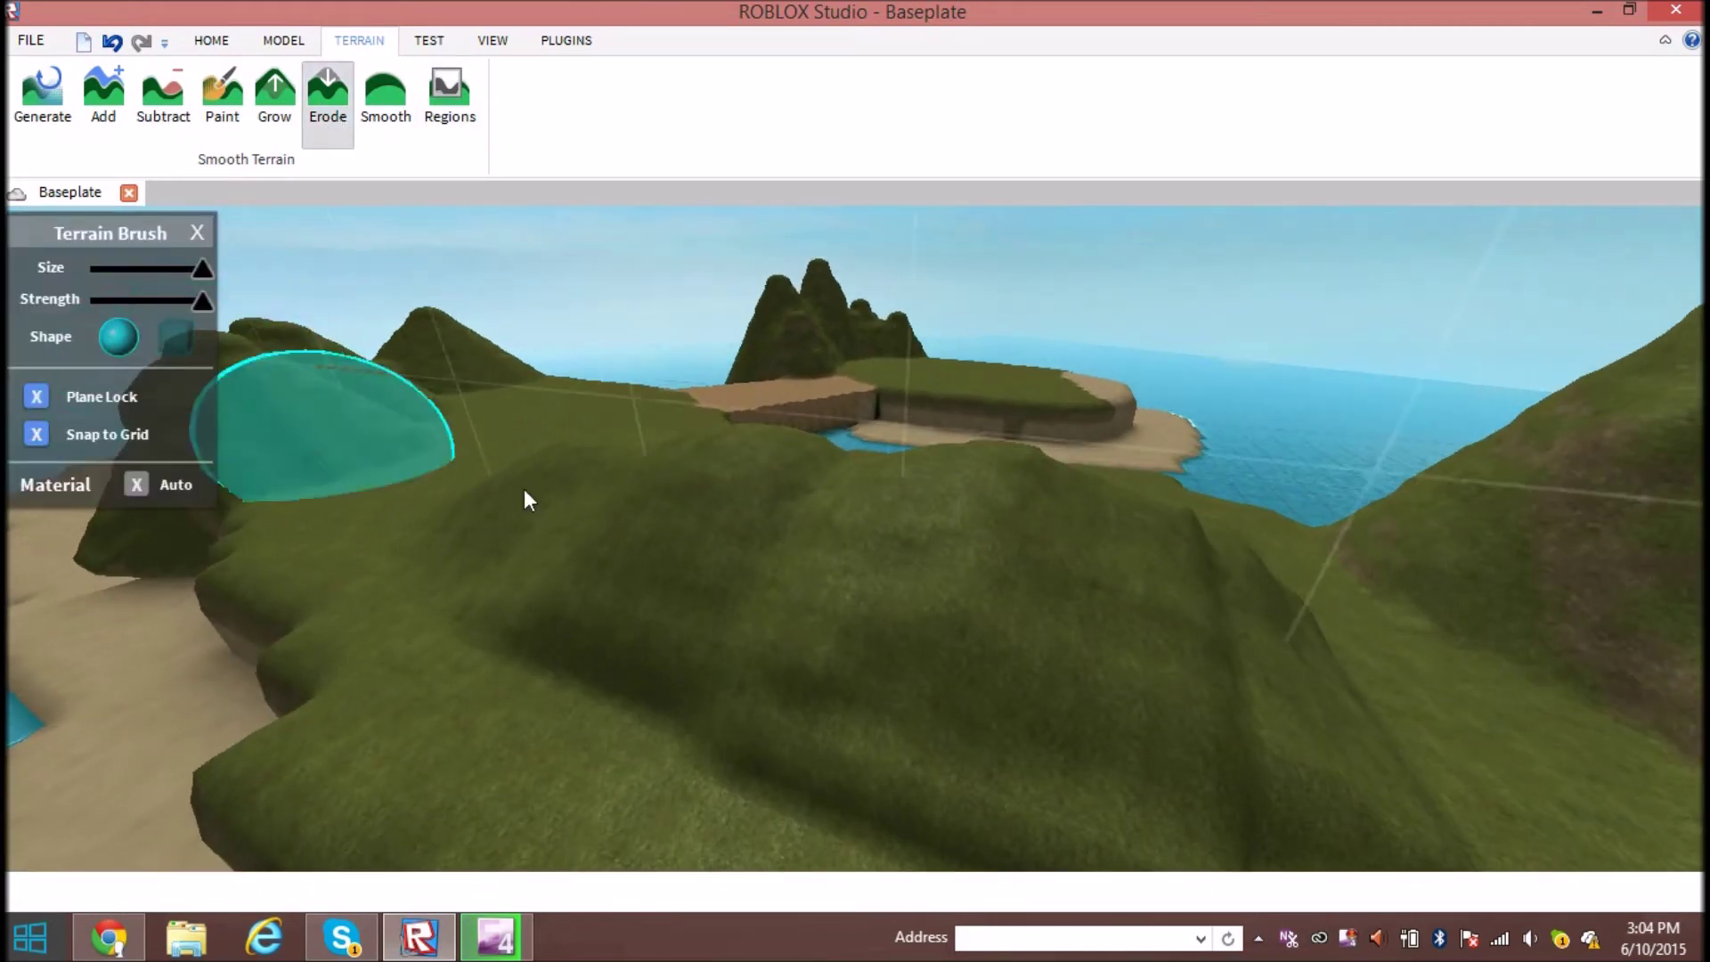
scroll(881, 443, up, 5)
right_drag(995, 484, 823, 588)
scroll(824, 588, up, 5)
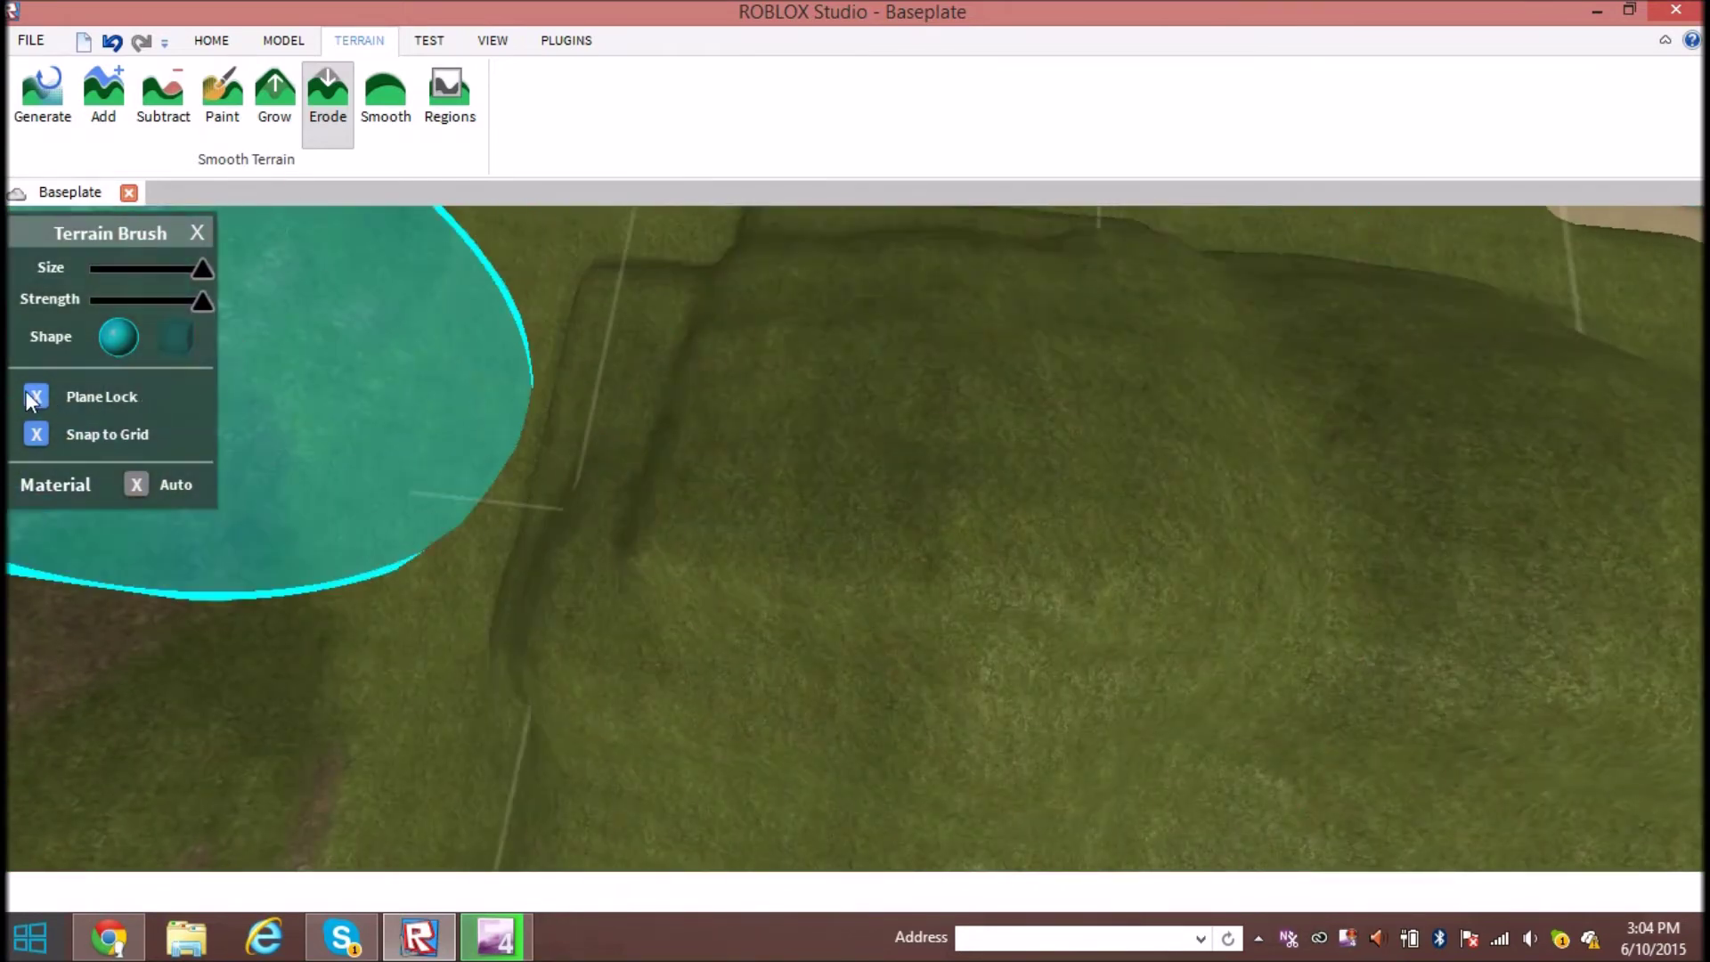
click(34, 397)
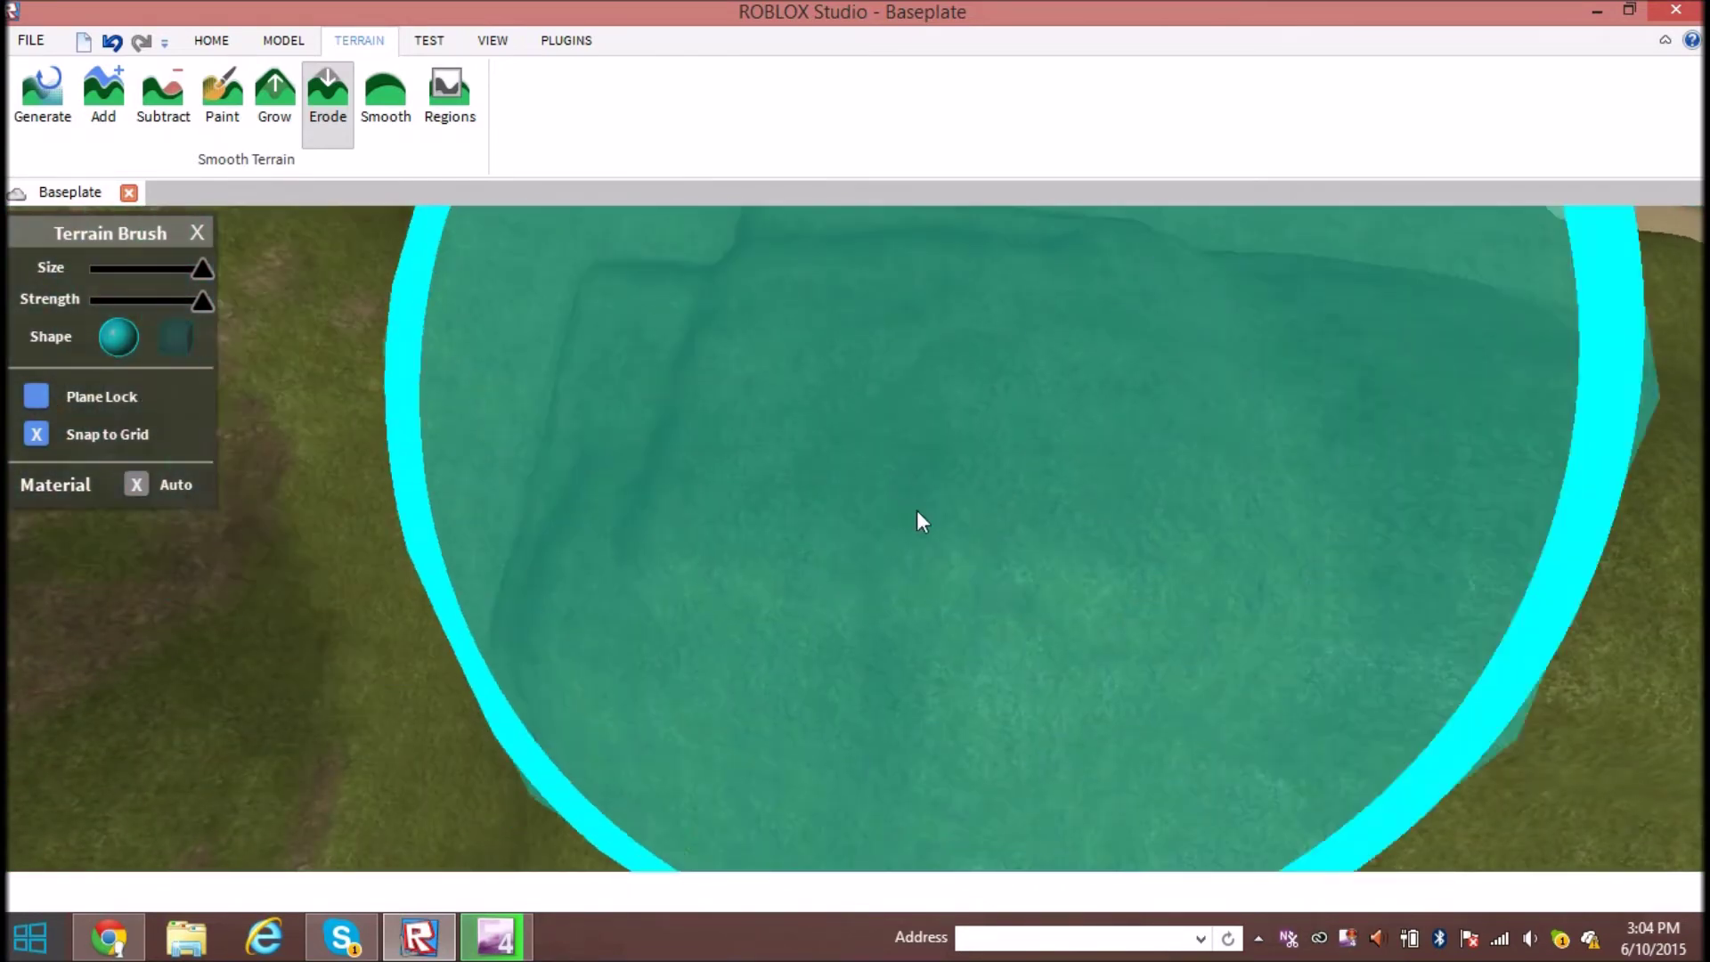
Erode the raised hill and its sharp edges with the spherical brush at maximum size and strength
scroll(1091, 575, down, 6)
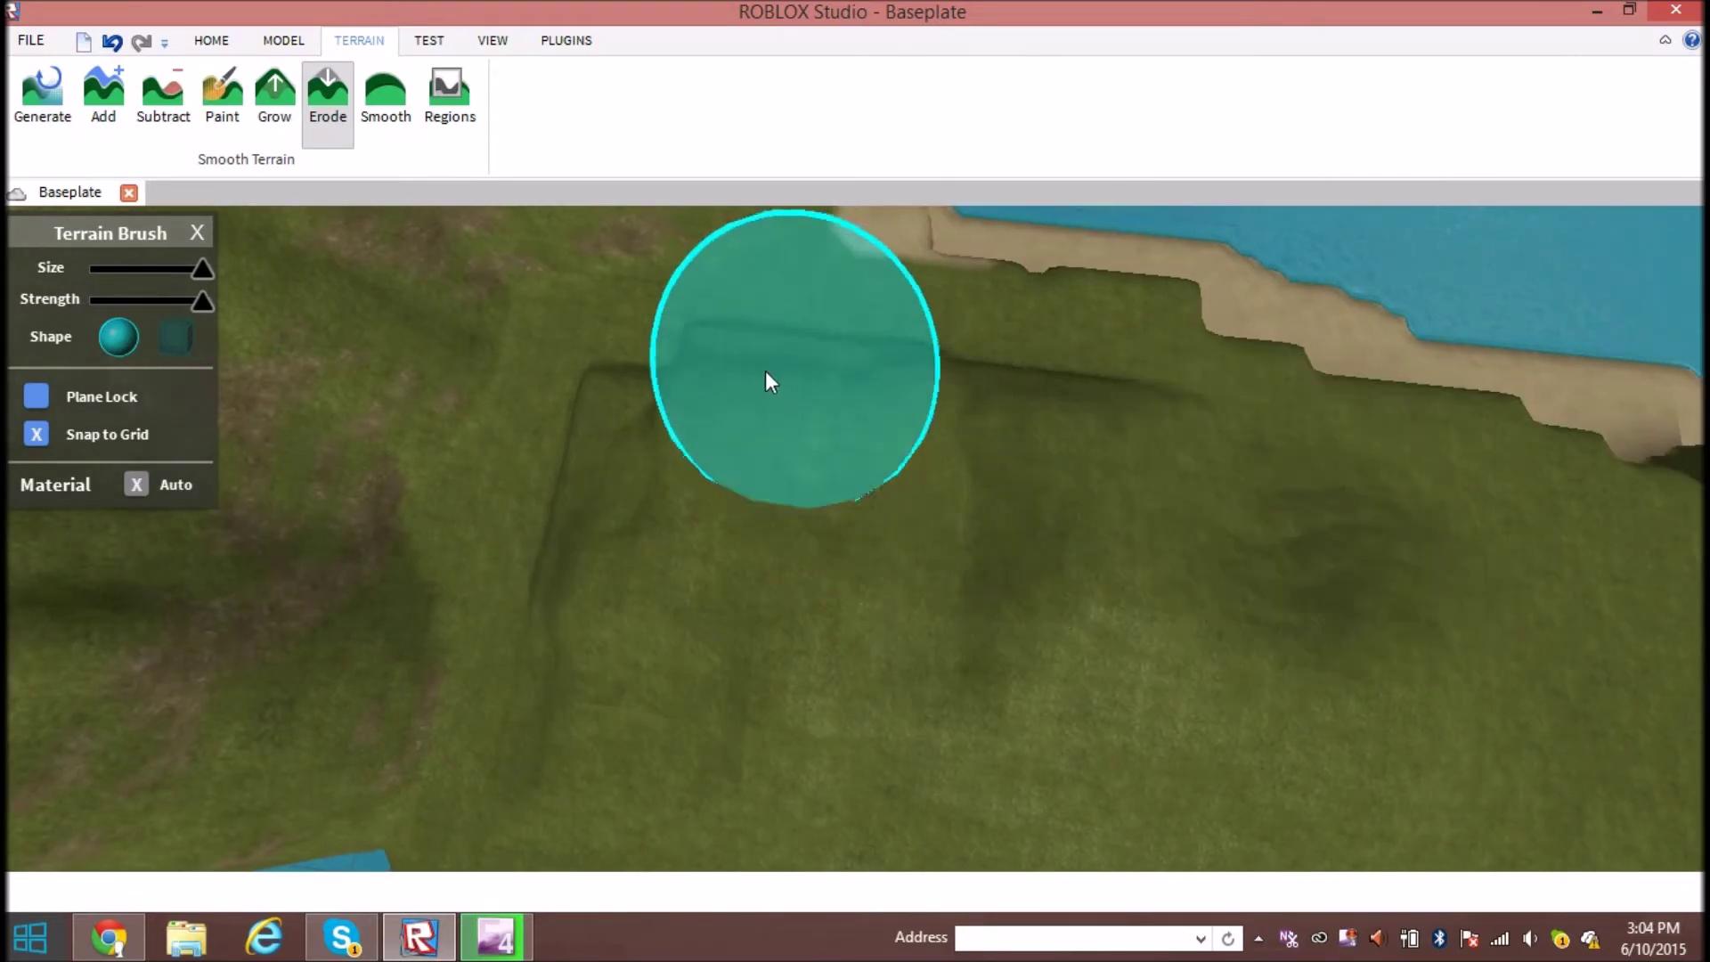
right_drag(685, 607, 859, 501)
scroll(859, 501, down, 4)
scroll(859, 500, up, 3)
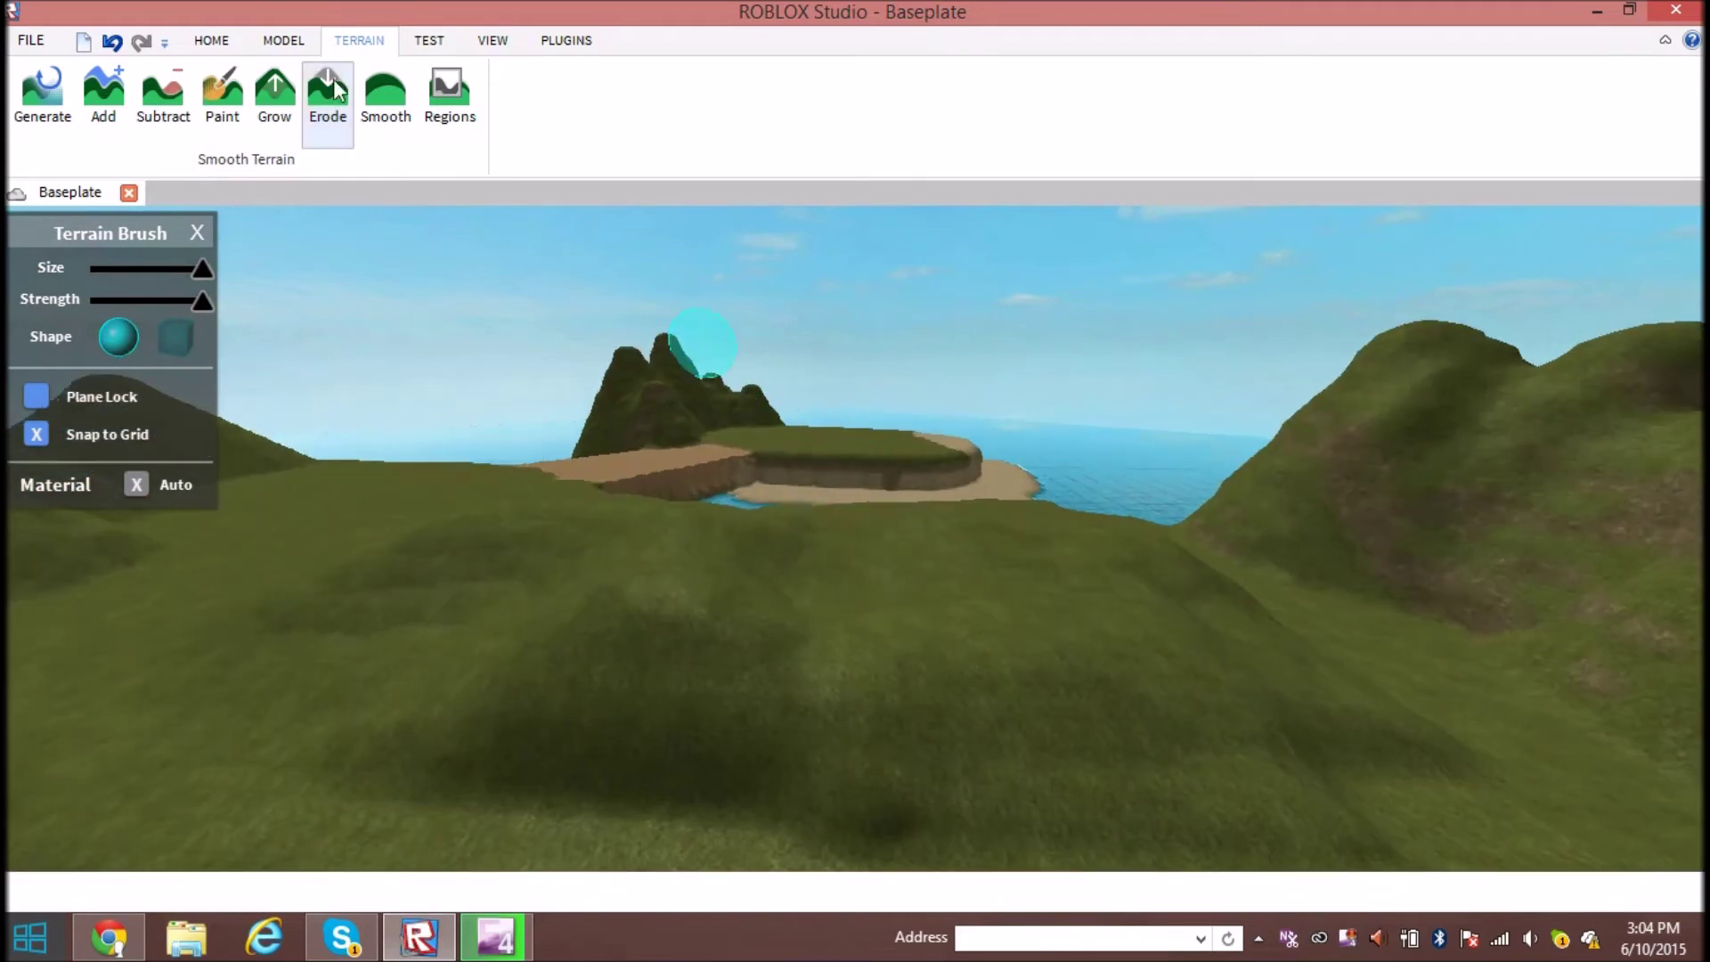
Activate the Smooth terrain tool with the spherical brush and look over both islands for rough terrain
click(383, 114)
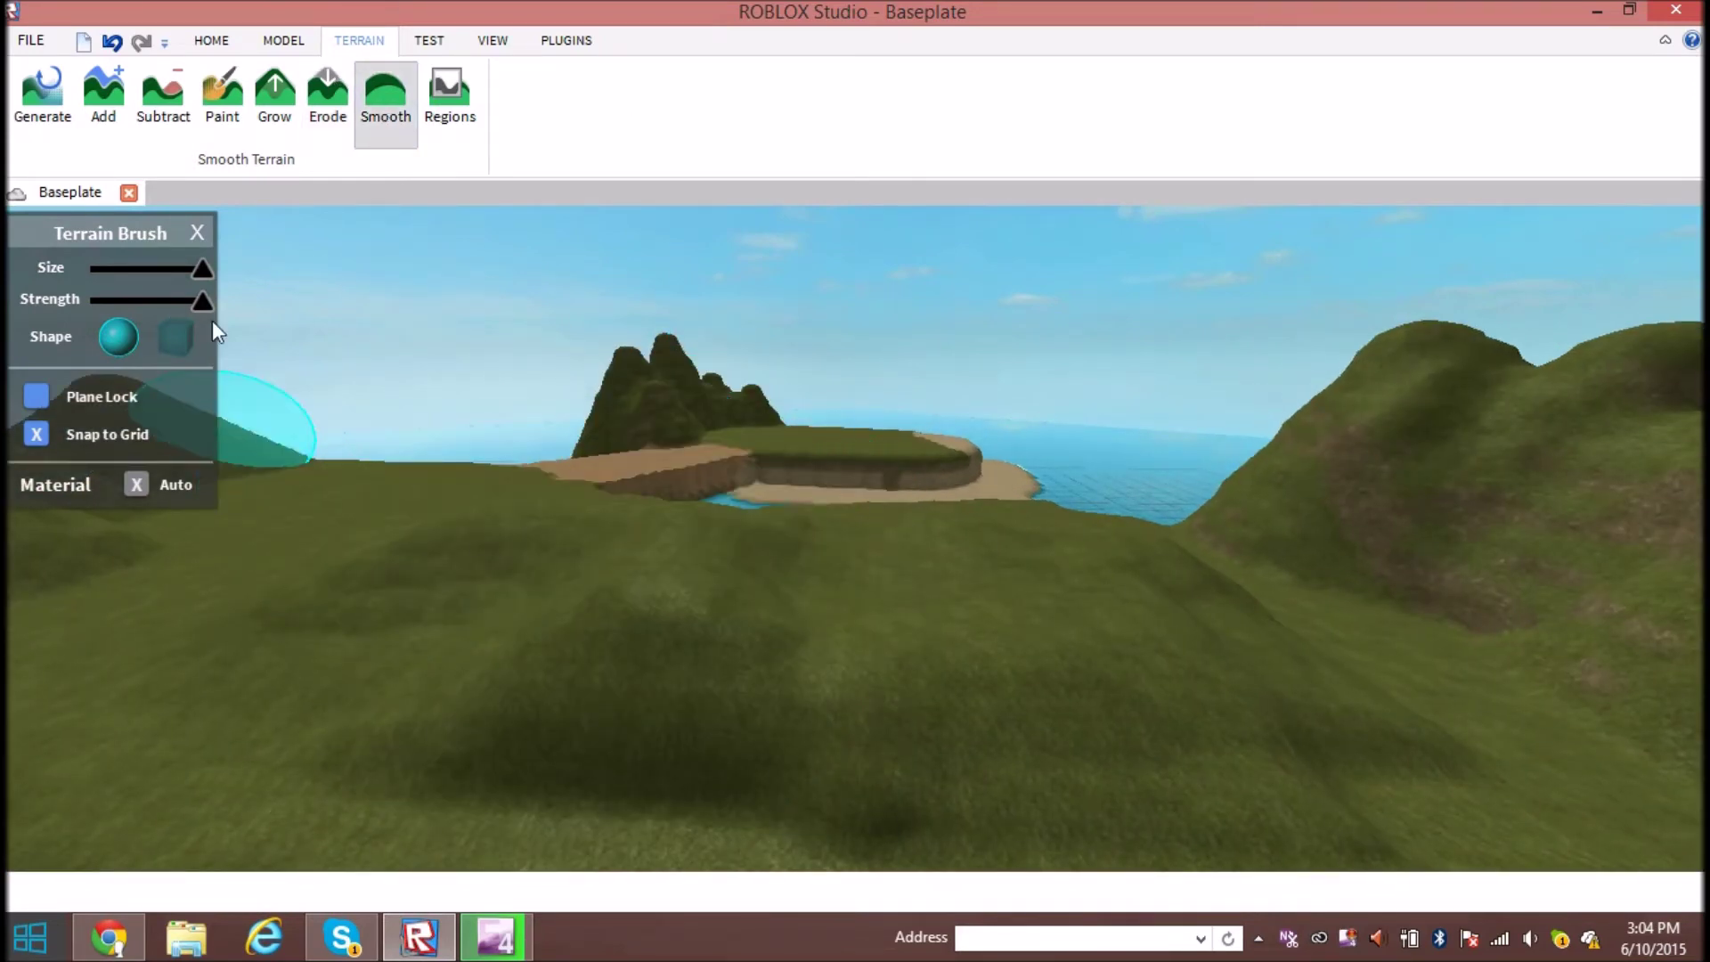
right_drag(627, 550, 662, 595)
scroll(752, 570, up, 1)
right_drag(1082, 570, 1082, 570)
right_drag(1188, 496, 1188, 496)
scroll(1187, 496, up, 6)
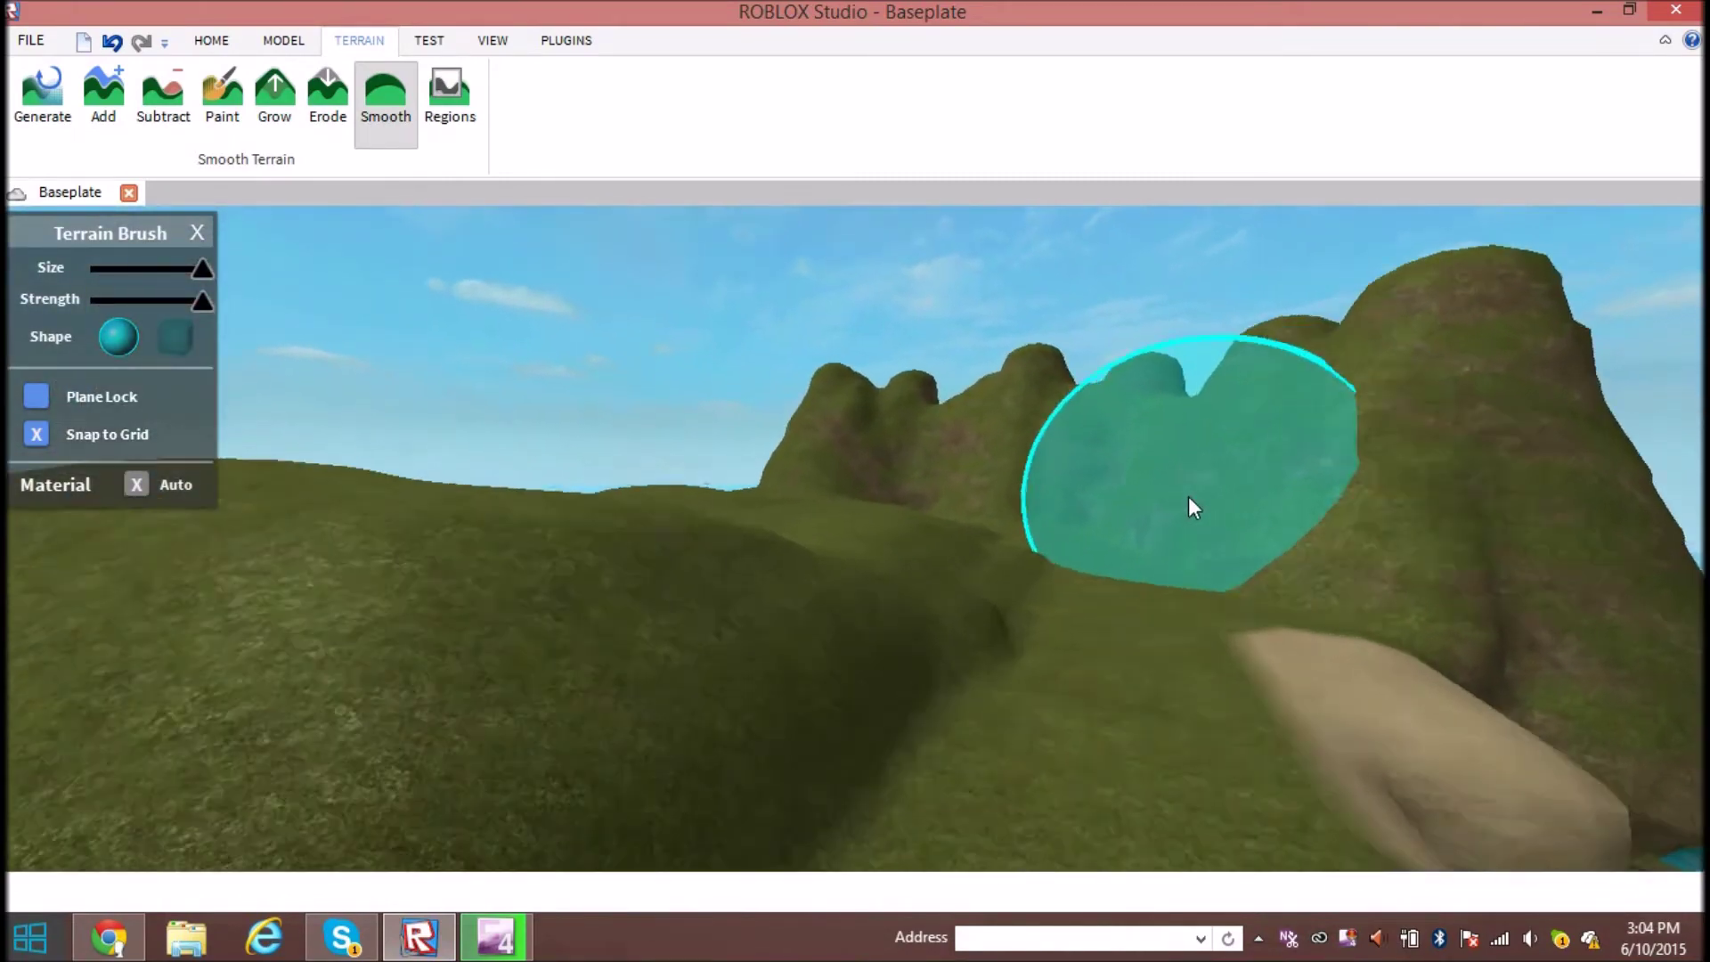
right_drag(1183, 497, 1188, 497)
scroll(1017, 330, down, 4)
right_drag(1136, 559, 1135, 560)
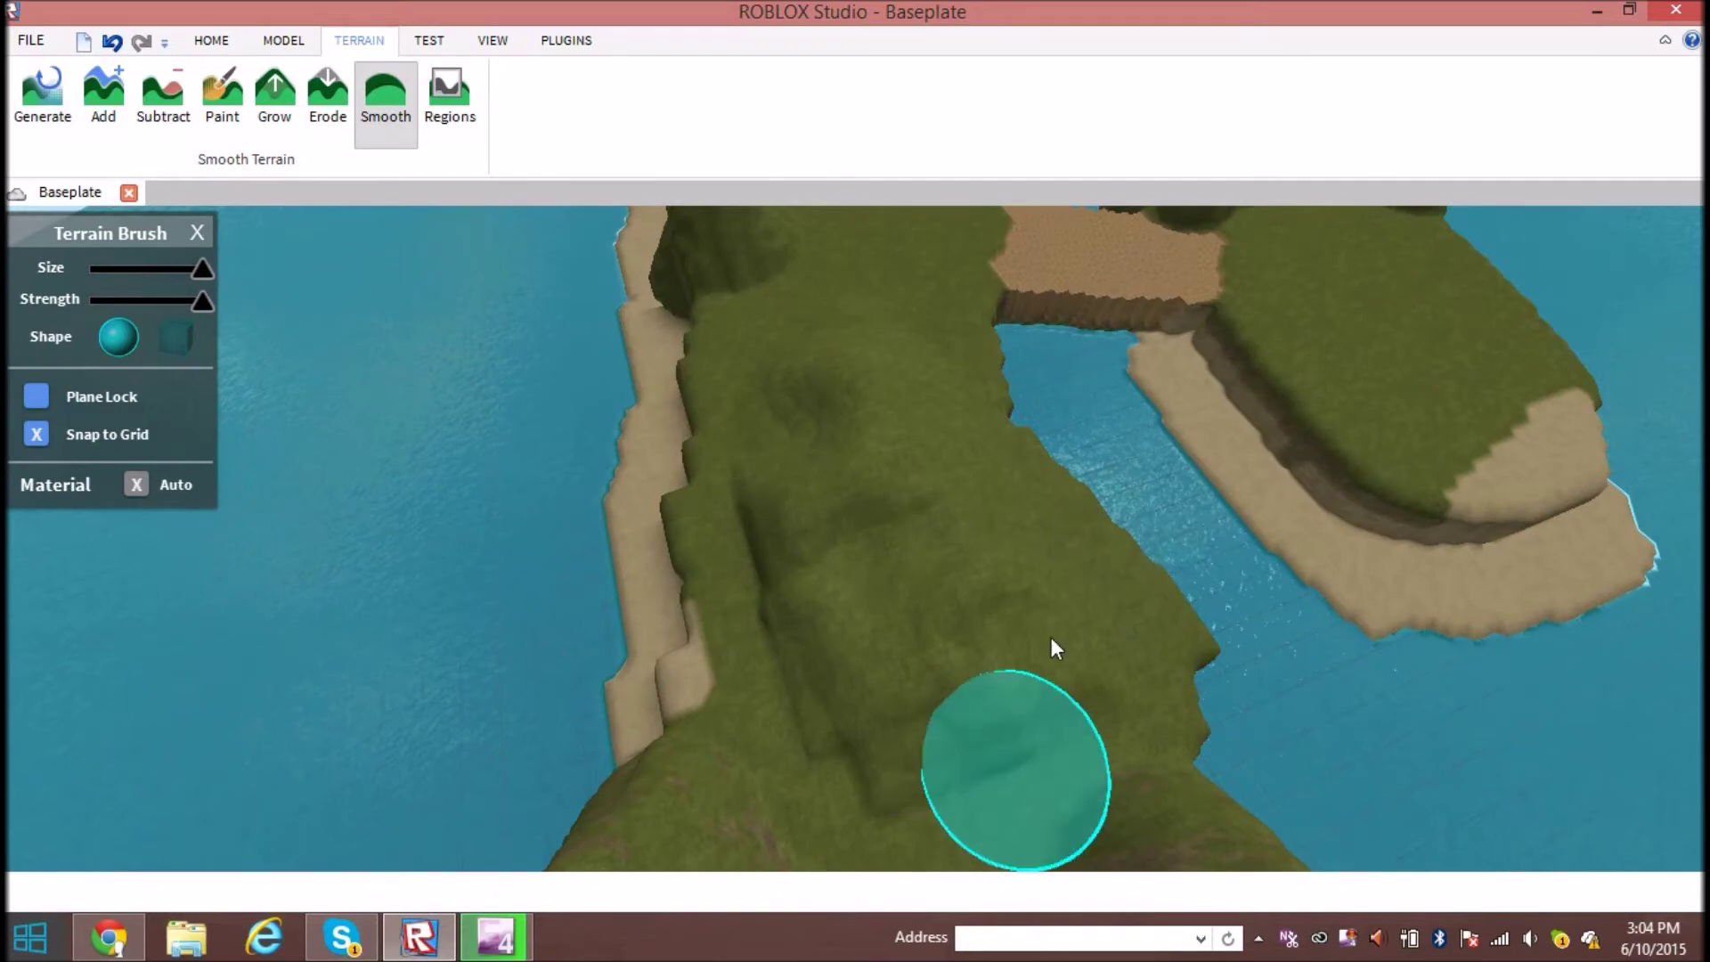
right_drag(820, 426, 820, 426)
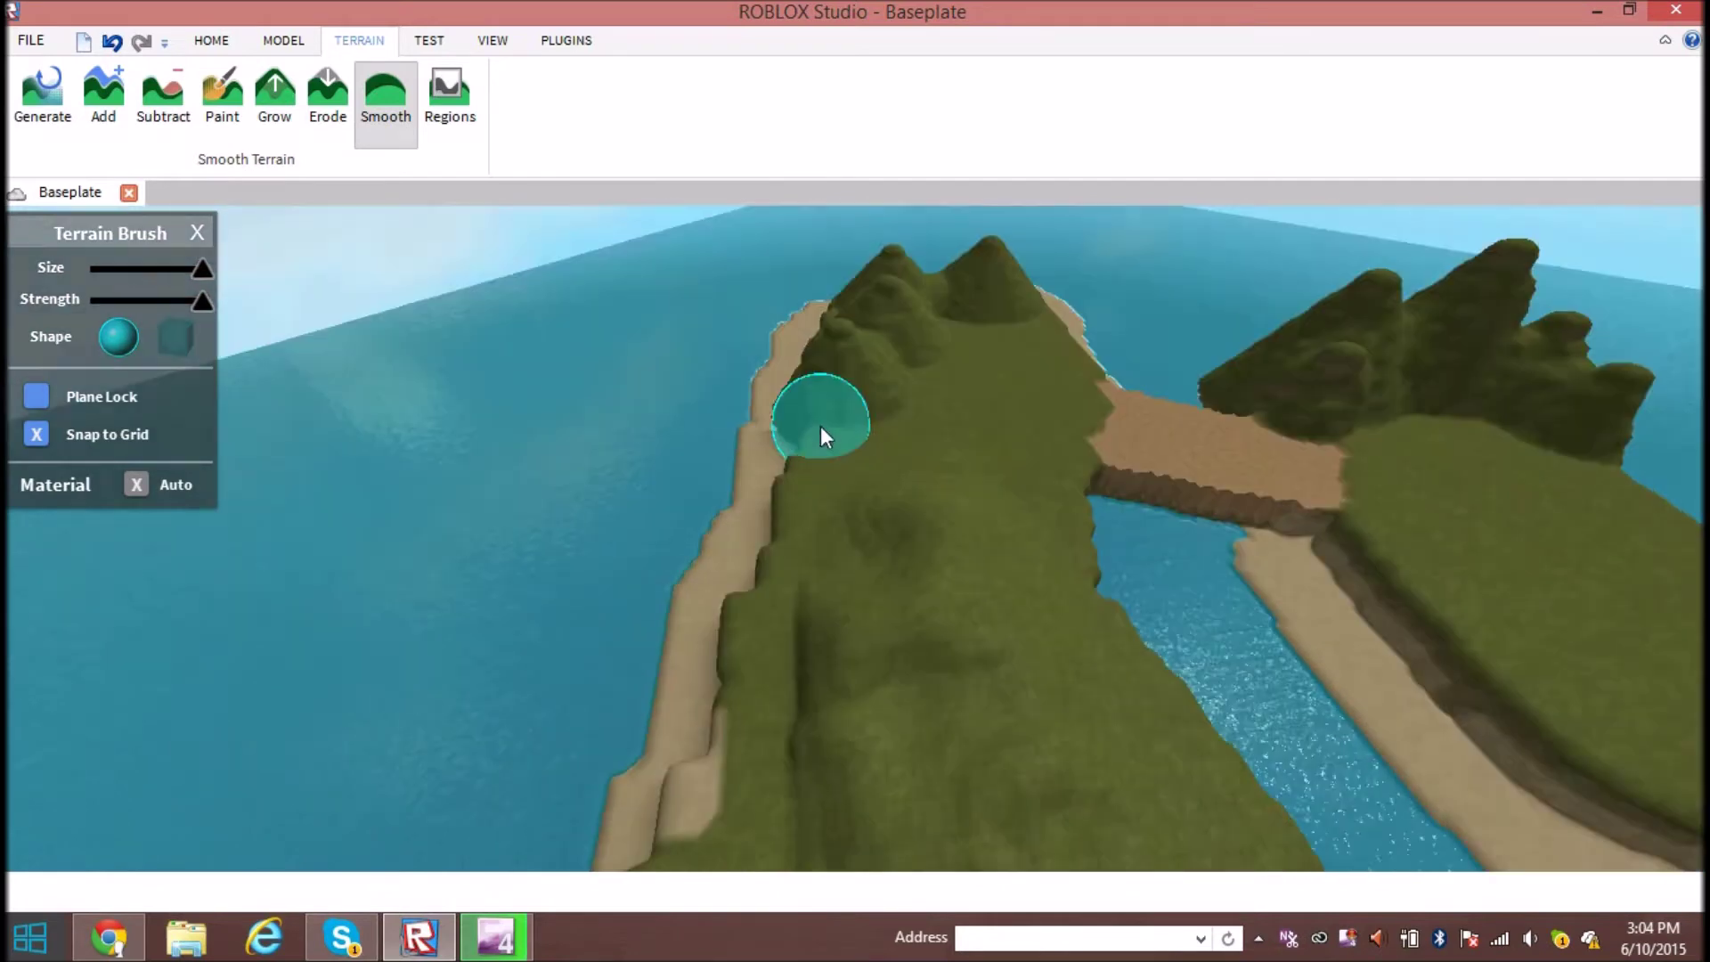
Smooth the ridges and creases around the eroded rise on the larger island with the spherical brush
scroll(932, 634, up, 8)
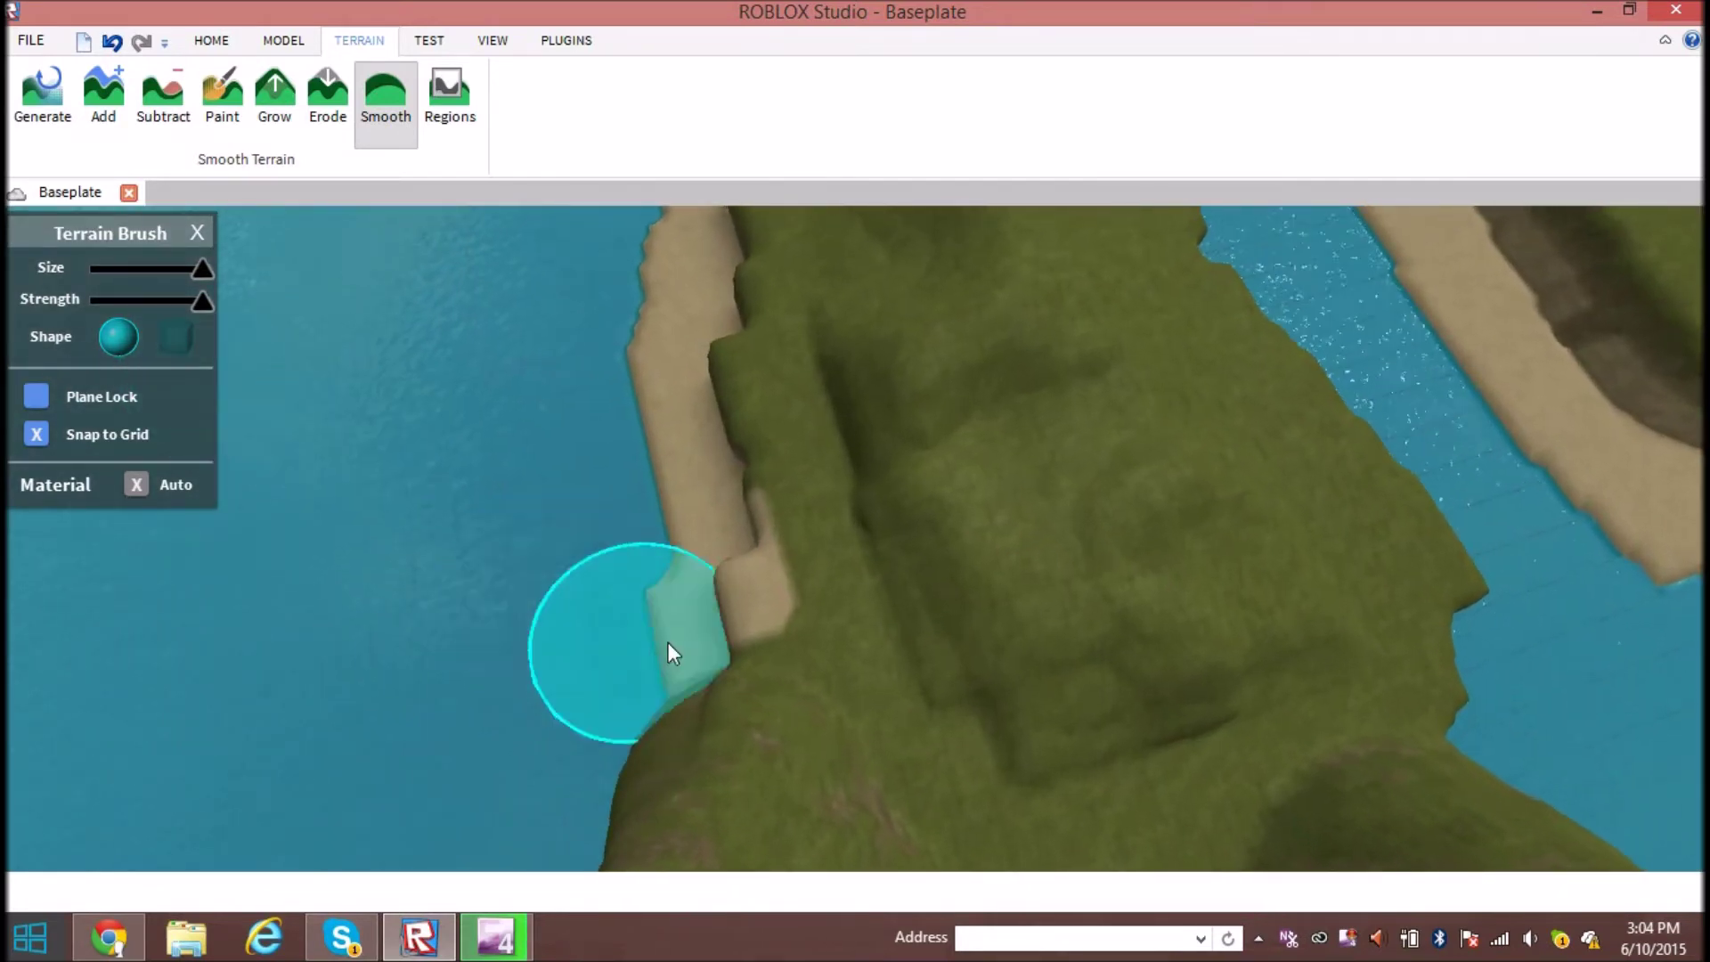
right_drag(667, 643, 668, 642)
scroll(668, 642, up, 2)
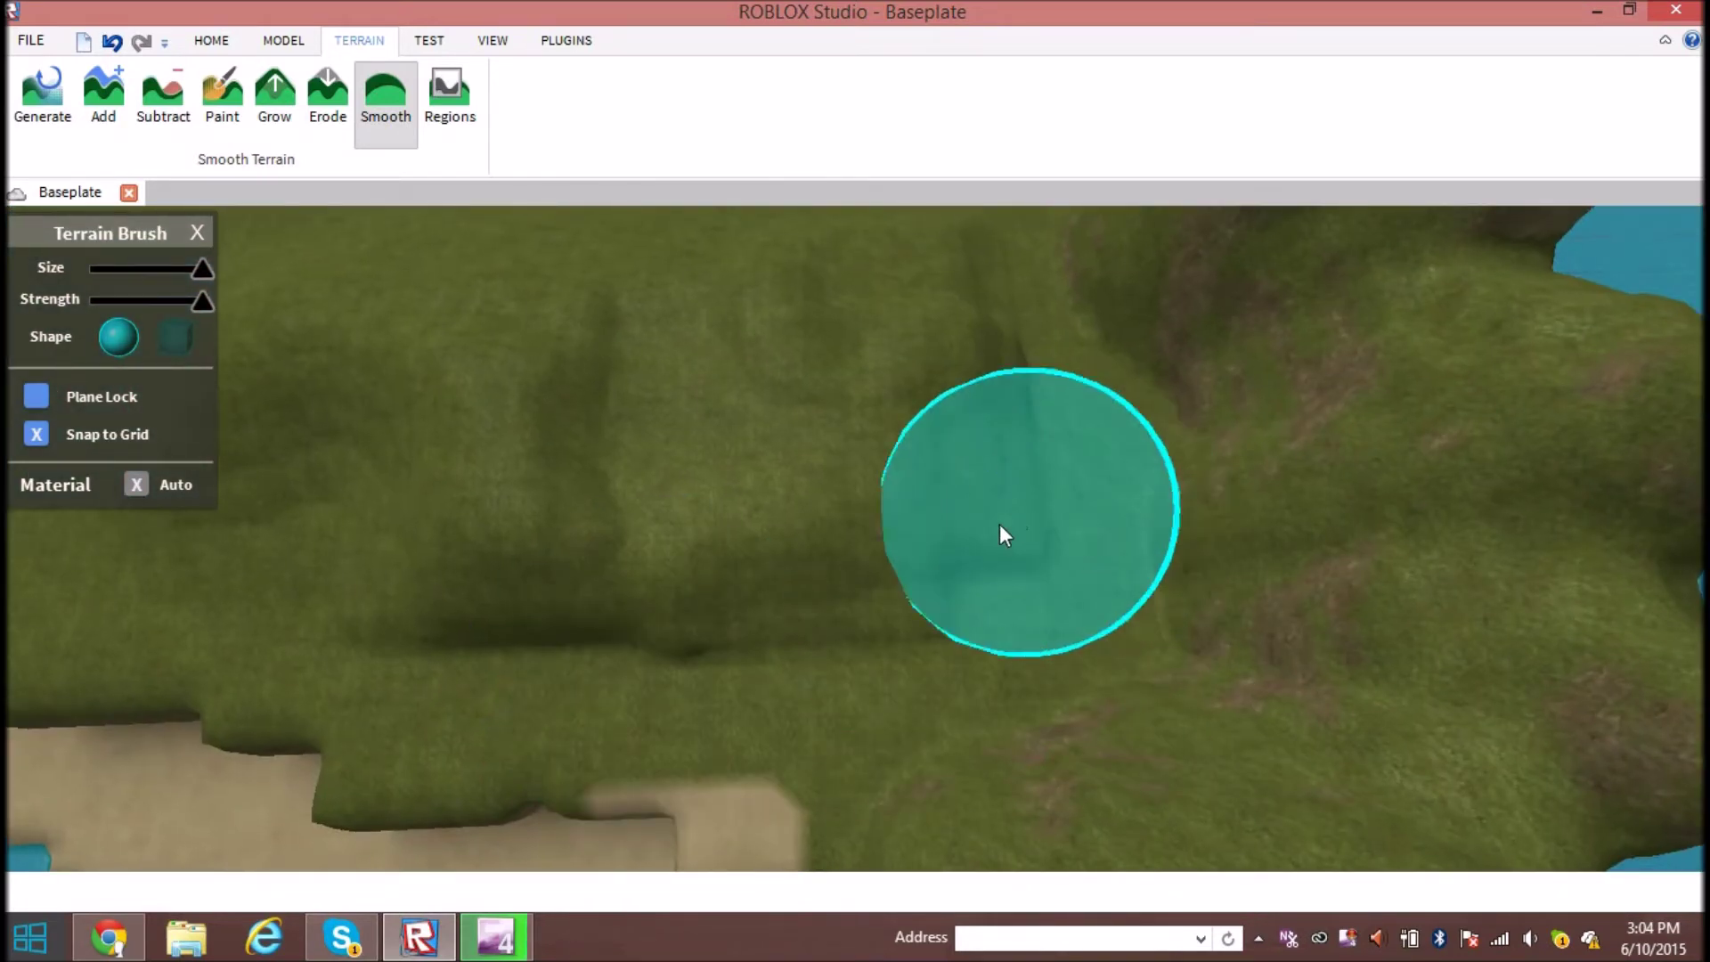
mouse_move(999, 524)
mouse_down()
mouse_move(822, 608)
mouse_move(725, 629)
mouse_move(687, 623)
mouse_move(688, 601)
mouse_move(613, 555)
mouse_up()
key(a)
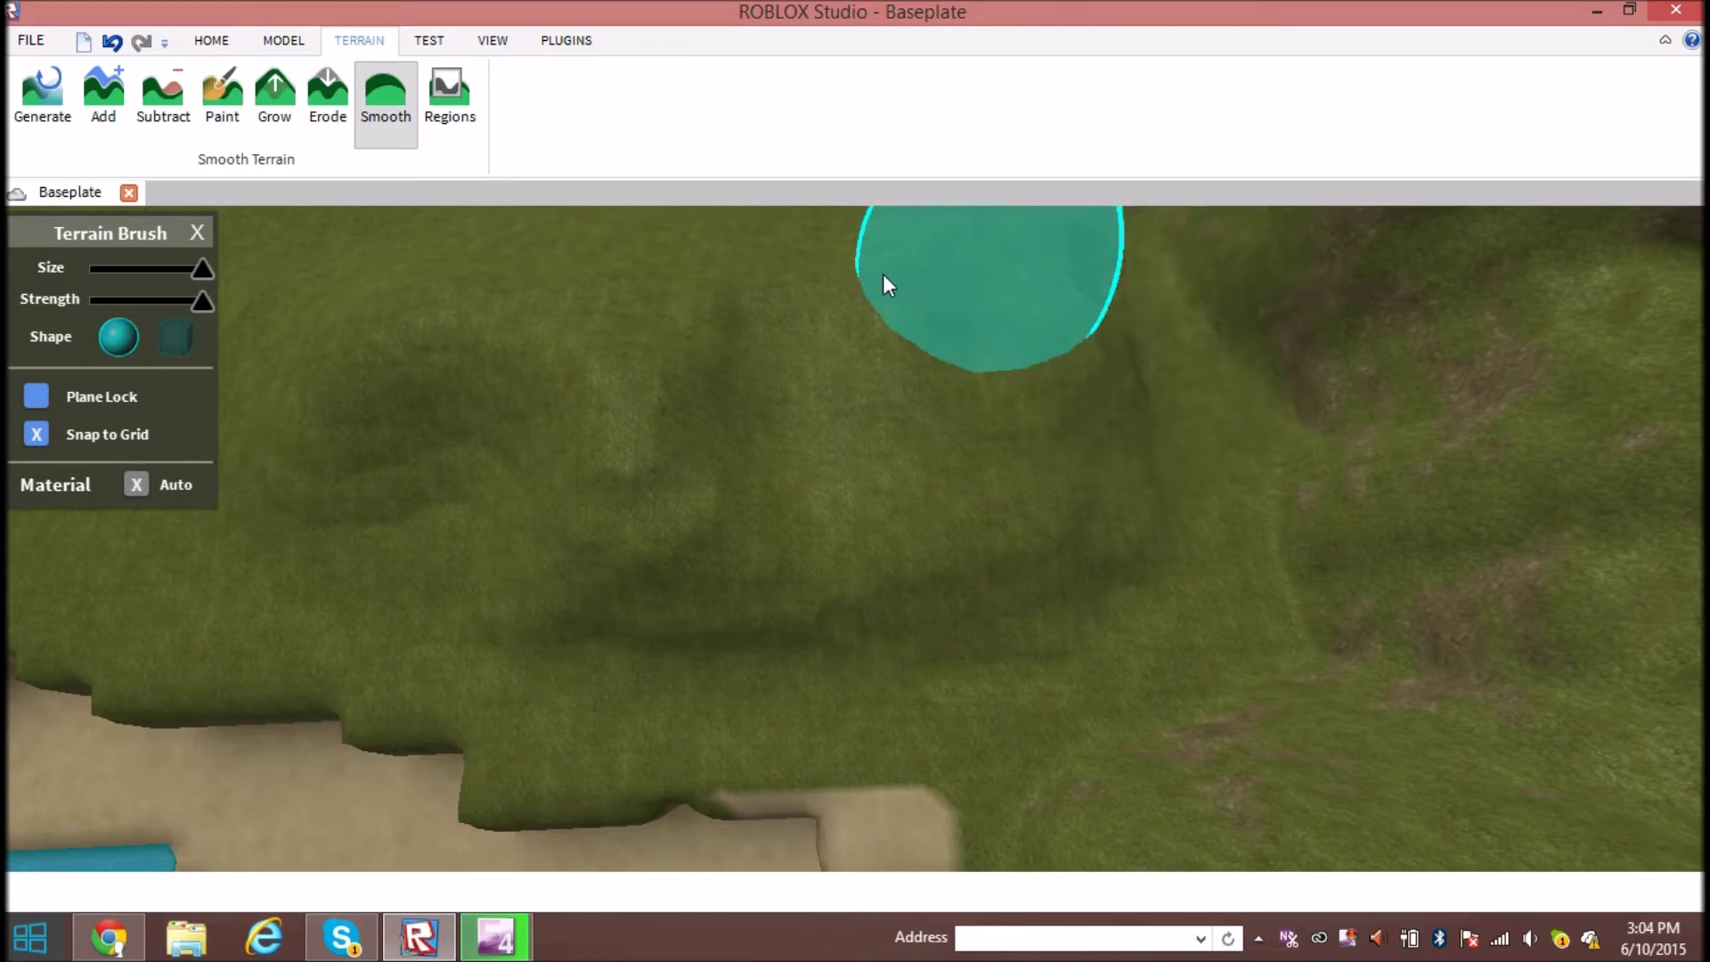
key(a)
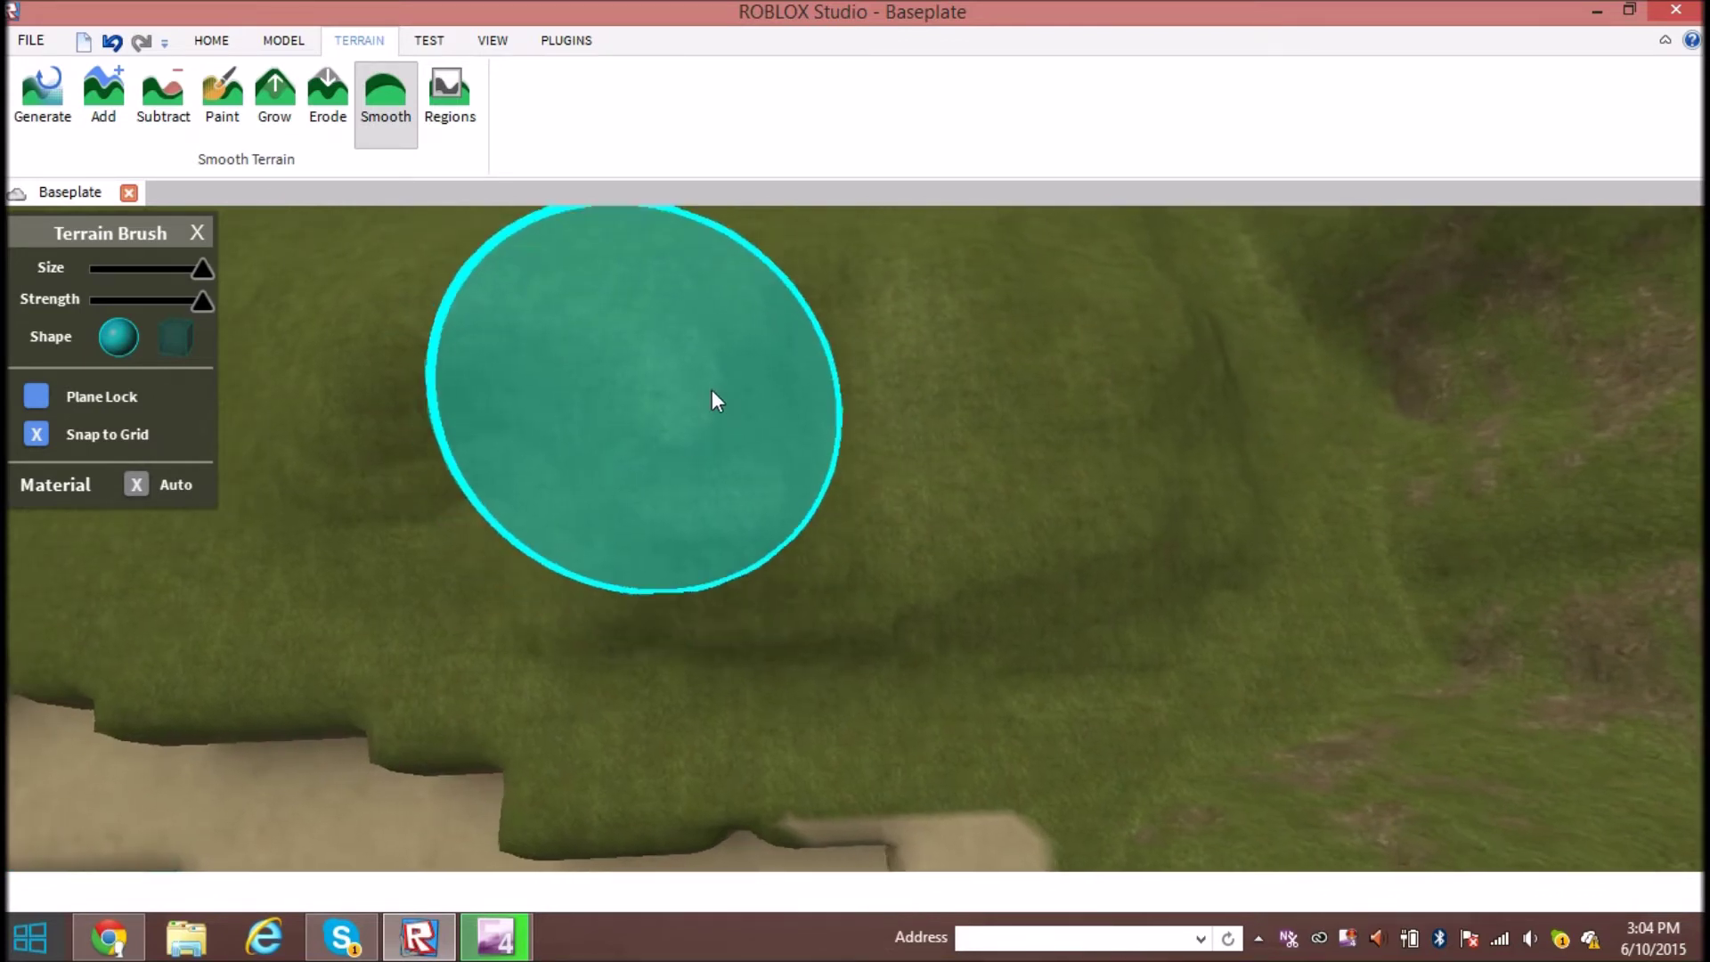
key(a)
key(a)
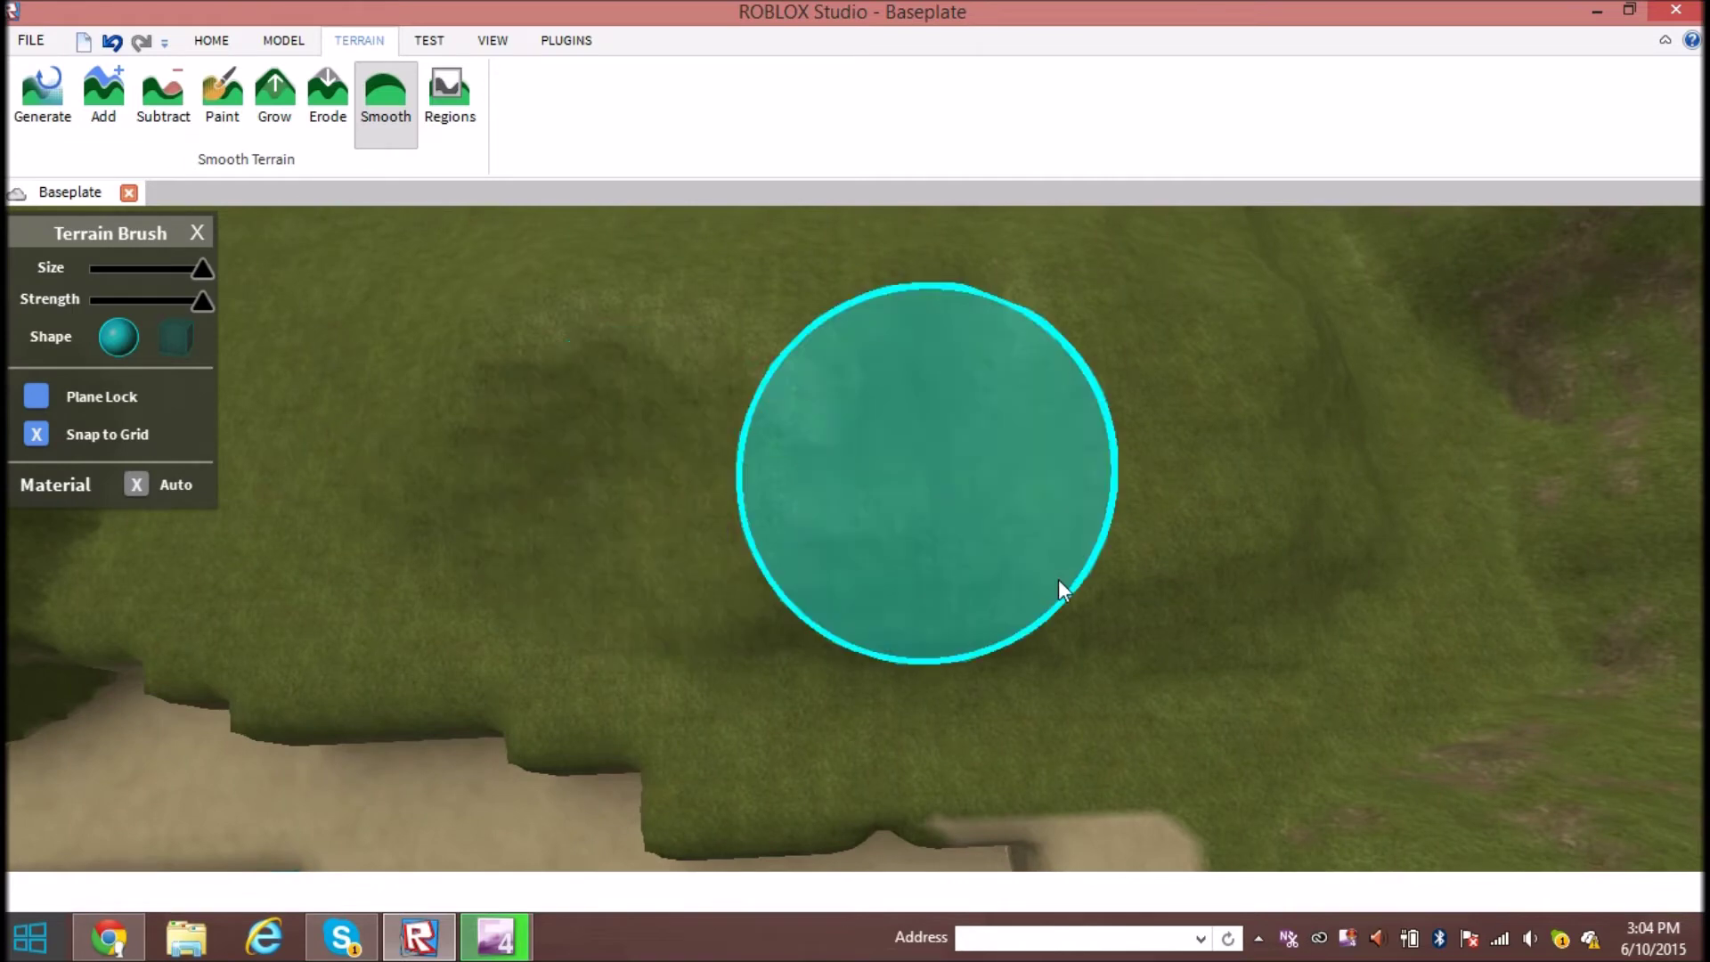
Smooth the row of stepped hills beside the beach on the larger island into rounded mounds
key(w)
key(w)
right_drag(817, 584, 766, 578)
key(s)
key(w)
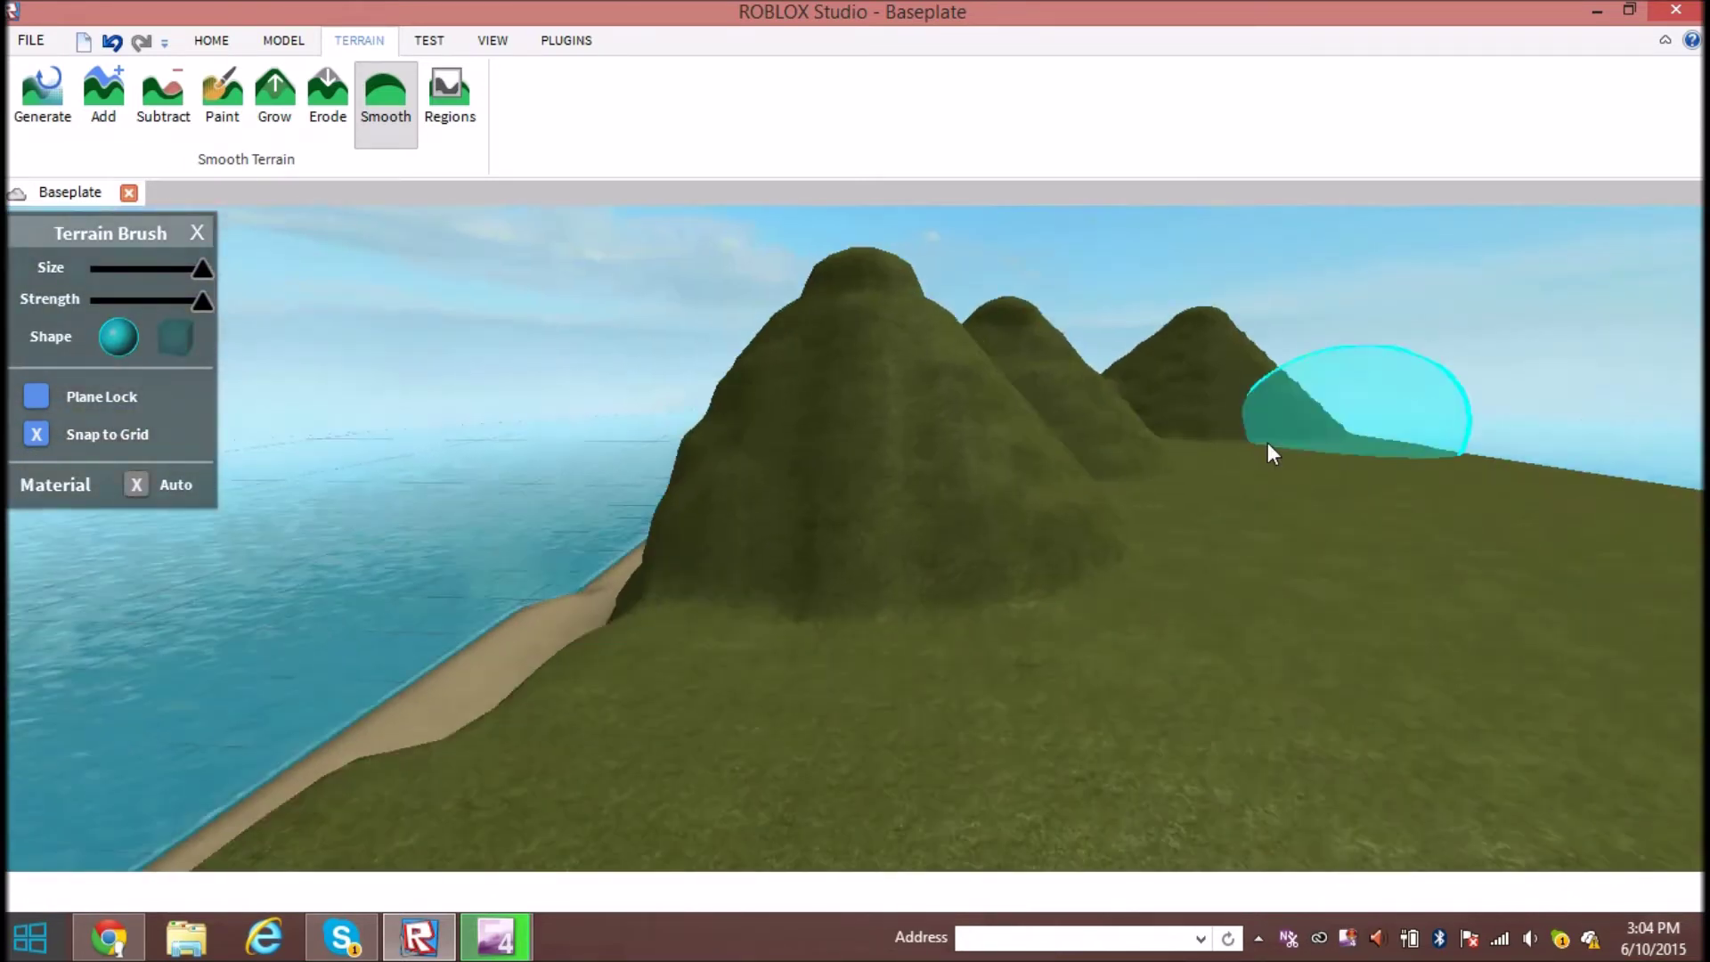
right_drag(1267, 444, 1219, 421)
key(s)
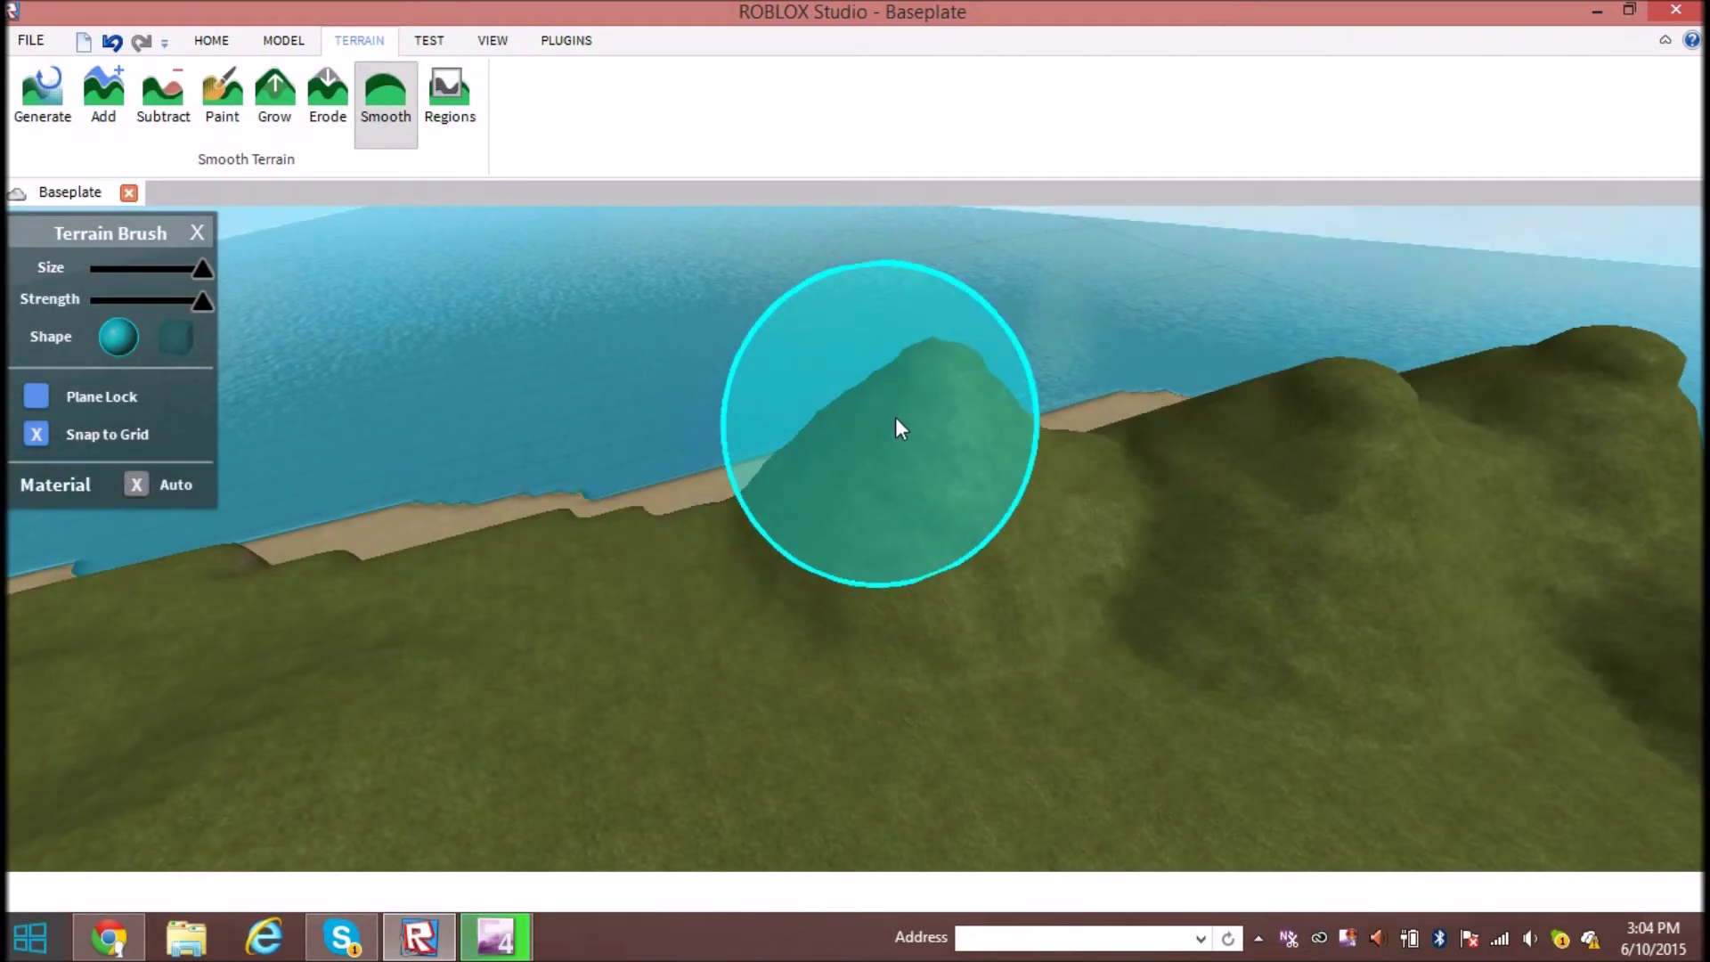
mouse_move(950, 370)
mouse_down()
mouse_move(986, 375)
mouse_move(928, 351)
mouse_move(872, 476)
mouse_move(1048, 546)
mouse_move(1247, 520)
mouse_move(1264, 426)
mouse_move(1219, 529)
mouse_move(1034, 403)
mouse_move(1182, 407)
mouse_move(1057, 722)
mouse_move(1209, 672)
mouse_move(1161, 694)
mouse_move(1131, 518)
mouse_move(1062, 474)
mouse_move(884, 553)
mouse_move(653, 526)
mouse_move(592, 570)
mouse_move(886, 614)
mouse_move(1246, 549)
mouse_move(1329, 387)
mouse_move(1314, 348)
mouse_move(1359, 353)
mouse_move(1375, 400)
mouse_move(1408, 422)
mouse_move(1308, 375)
mouse_move(1202, 386)
mouse_move(1238, 338)
mouse_up()
key(d)
key(d)
key(d)
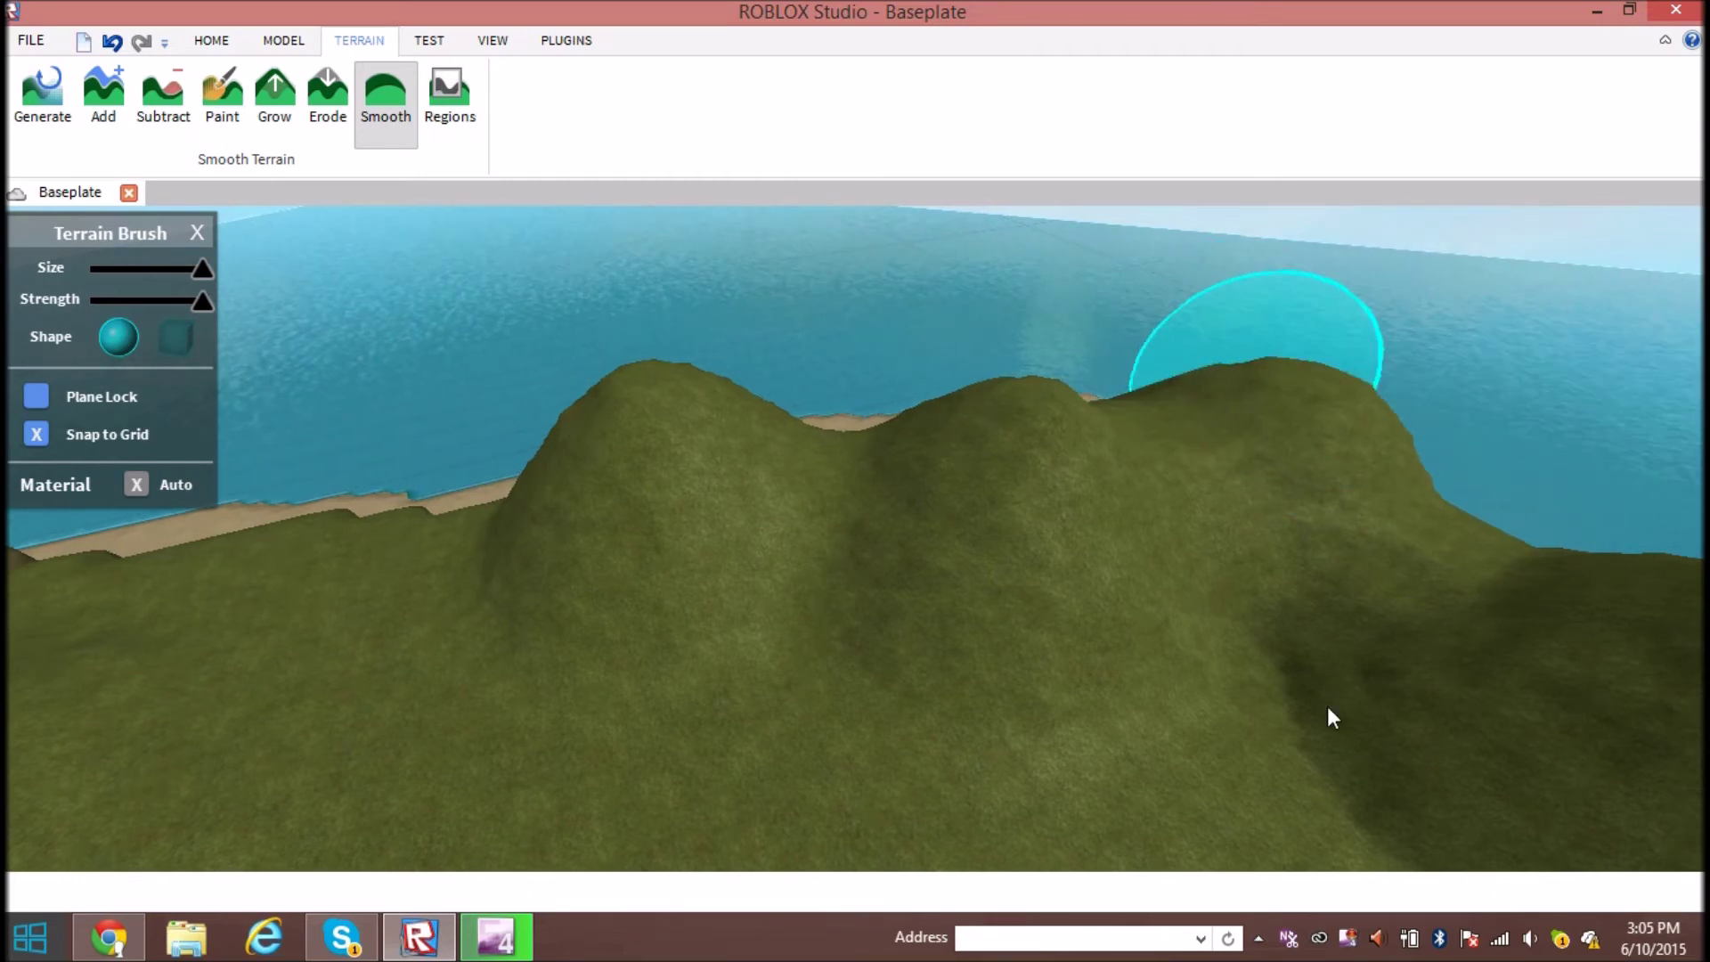
Examine the smoothed hills from several viewpoints and switch off the Smooth tool
mouse_move(1273, 722)
right_down()
mouse_move(1122, 746)
mouse_move(1108, 731)
right_up()
key(s)
key(w)
key(s)
key(d)
key(w)
click(400, 111)
drag(1119, 593, 131, 368)
drag(30, 302, 489, 327)
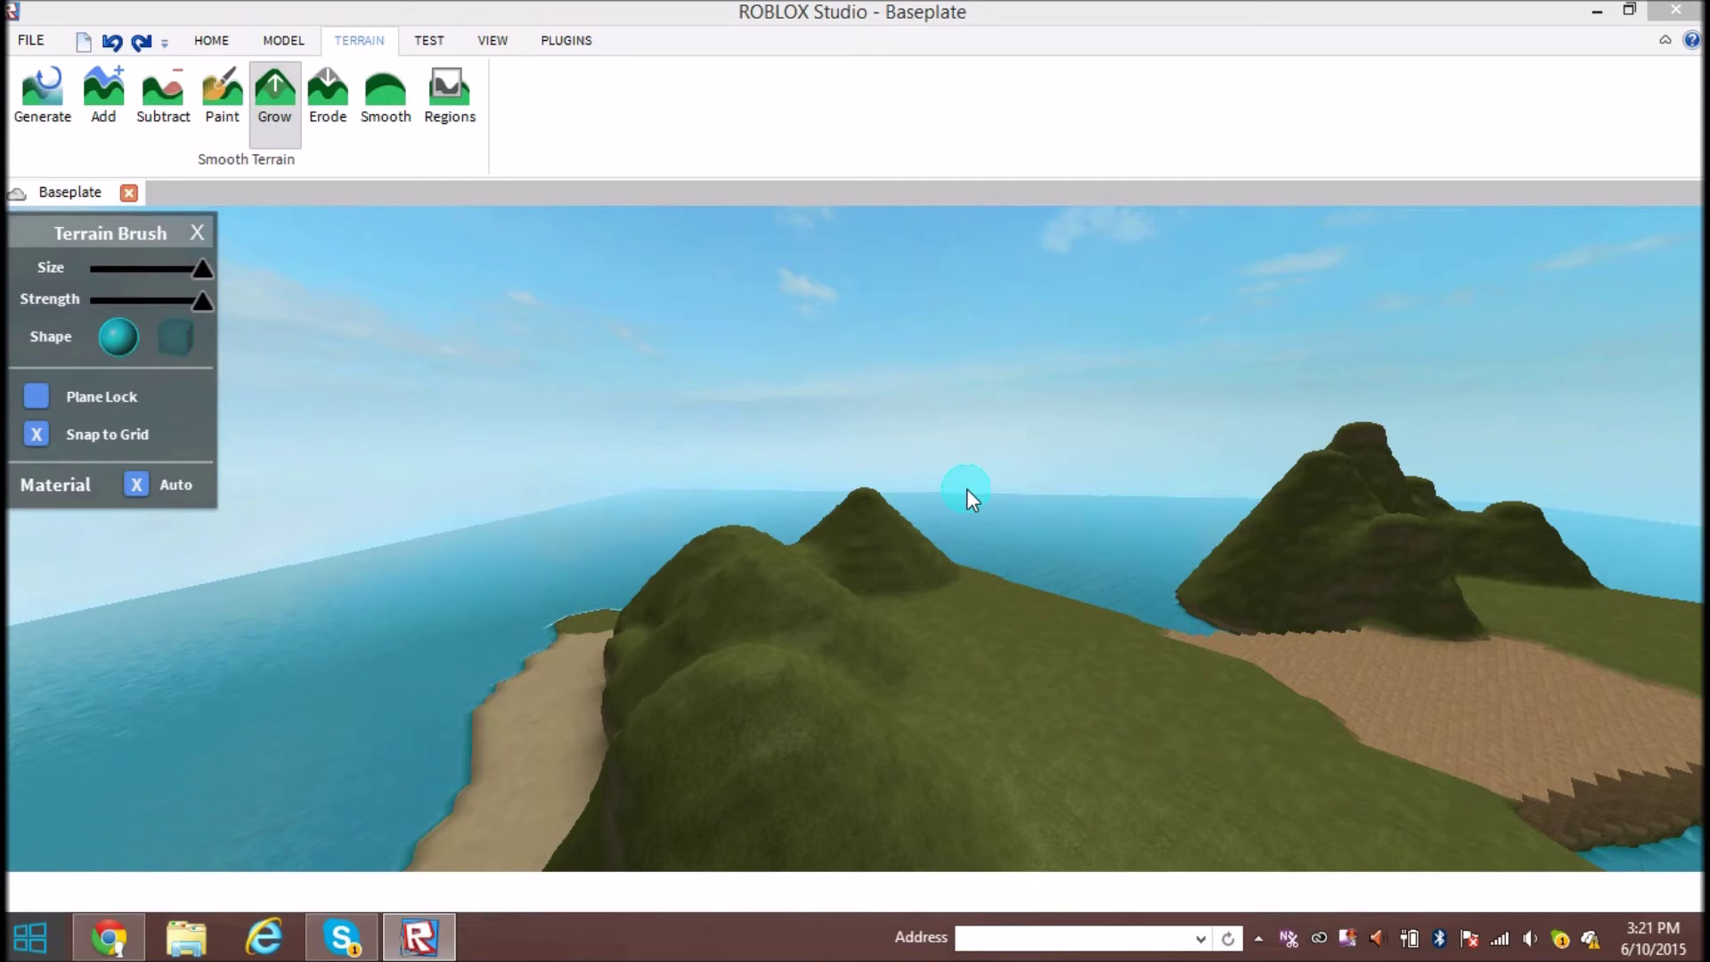
Activate the terrain Regions tool in Select mode over the grassy rise on the larger island
click(456, 130)
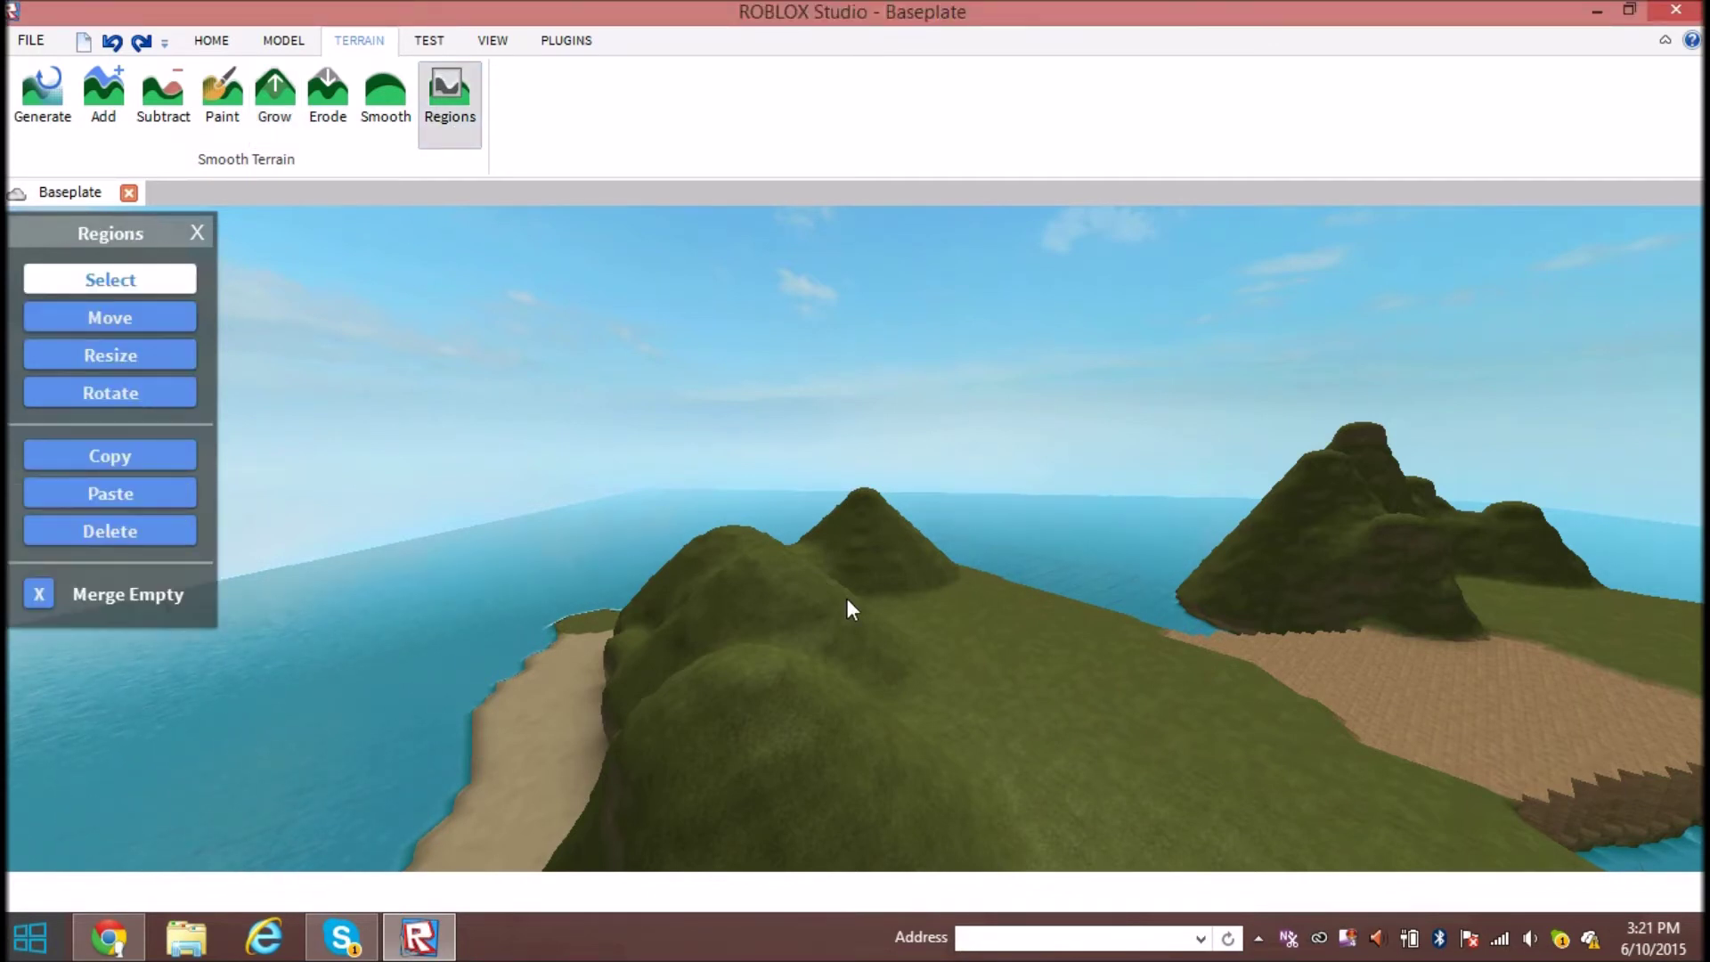
right_drag(846, 597, 856, 590)
scroll(1093, 606, up, 5)
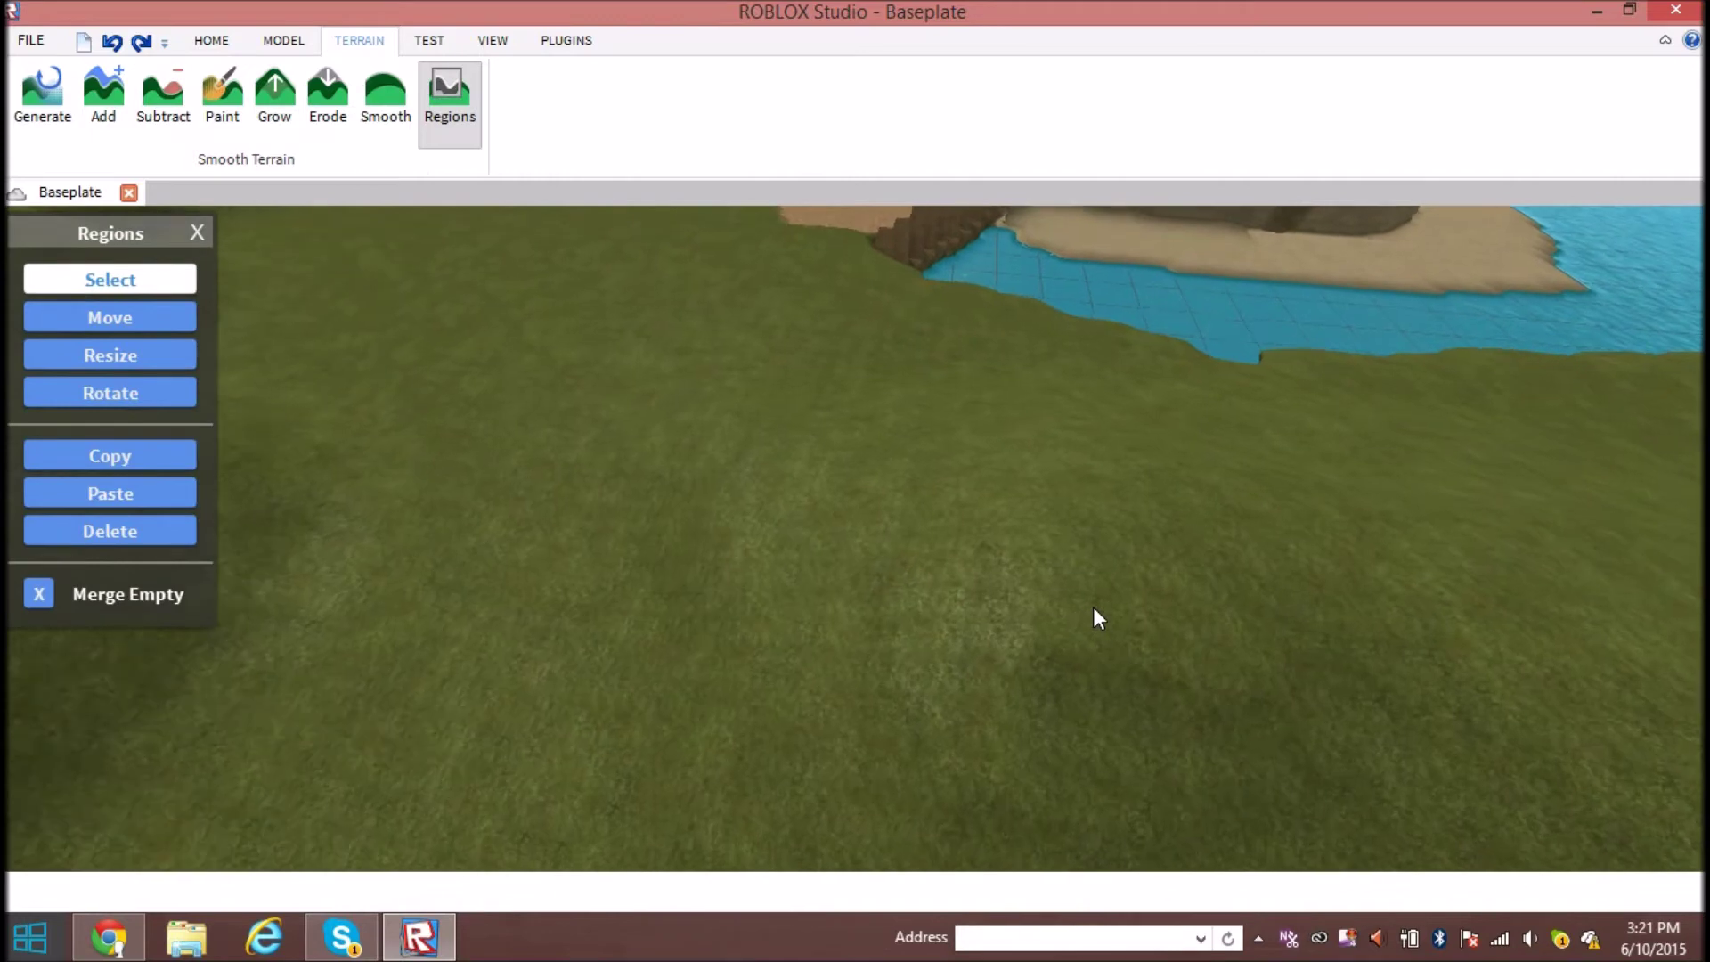
scroll(1097, 619, down, 5)
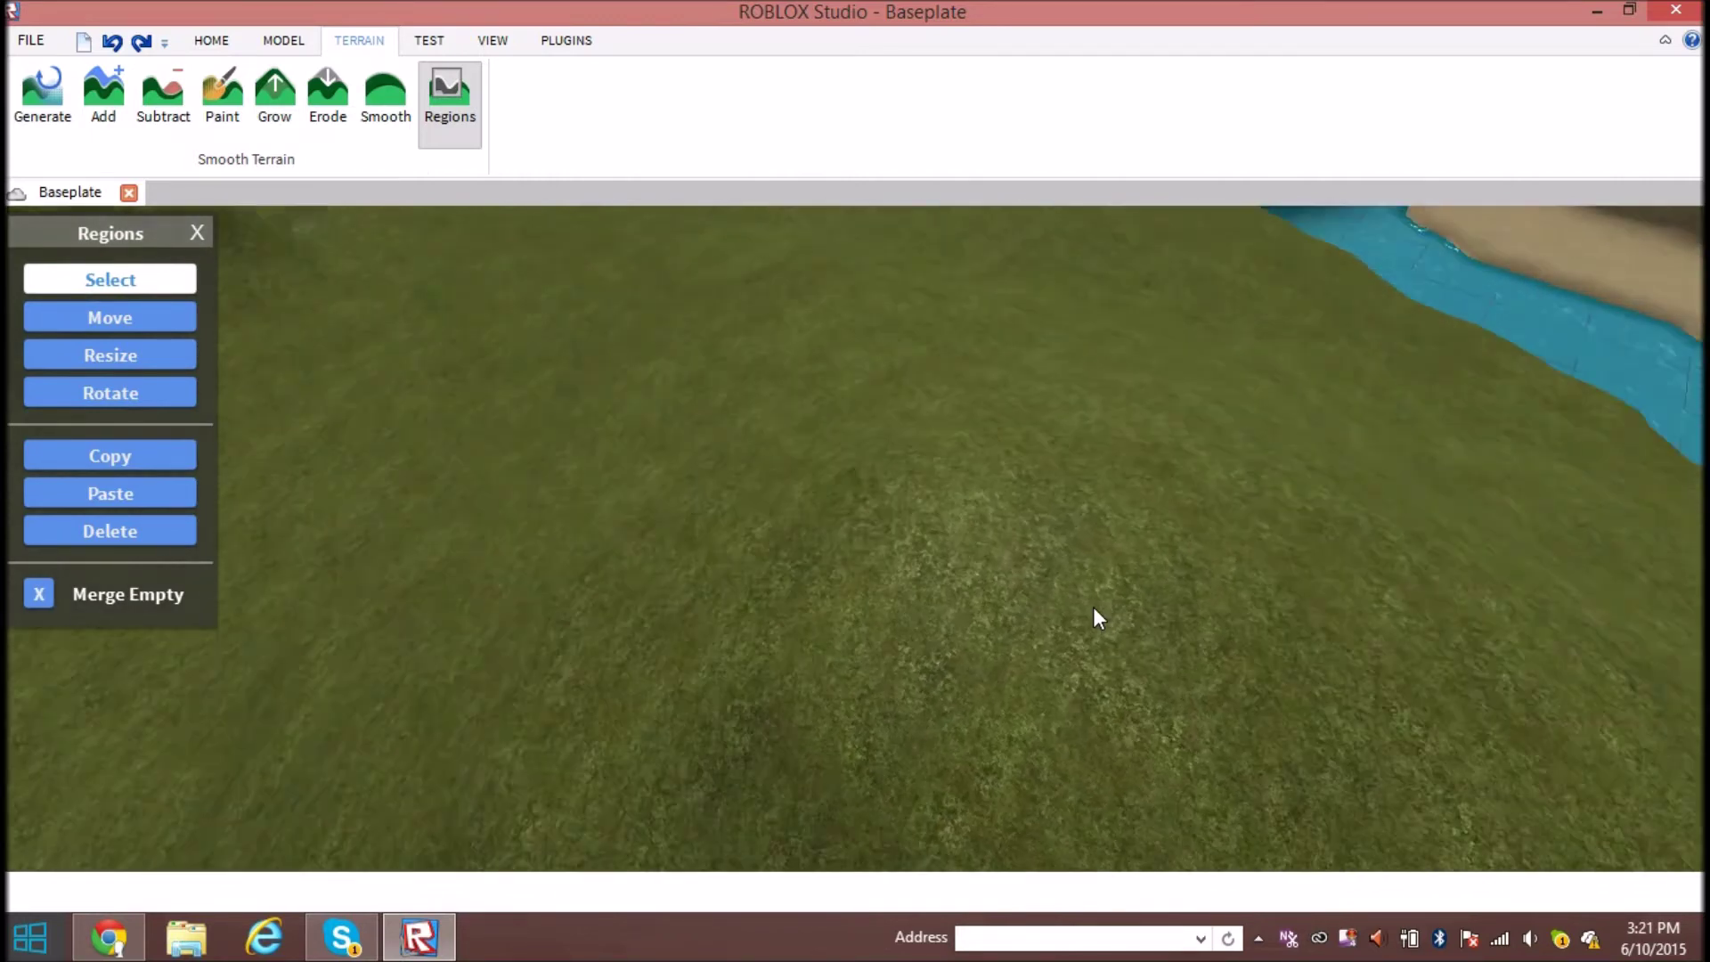
right_drag(1095, 608, 1096, 607)
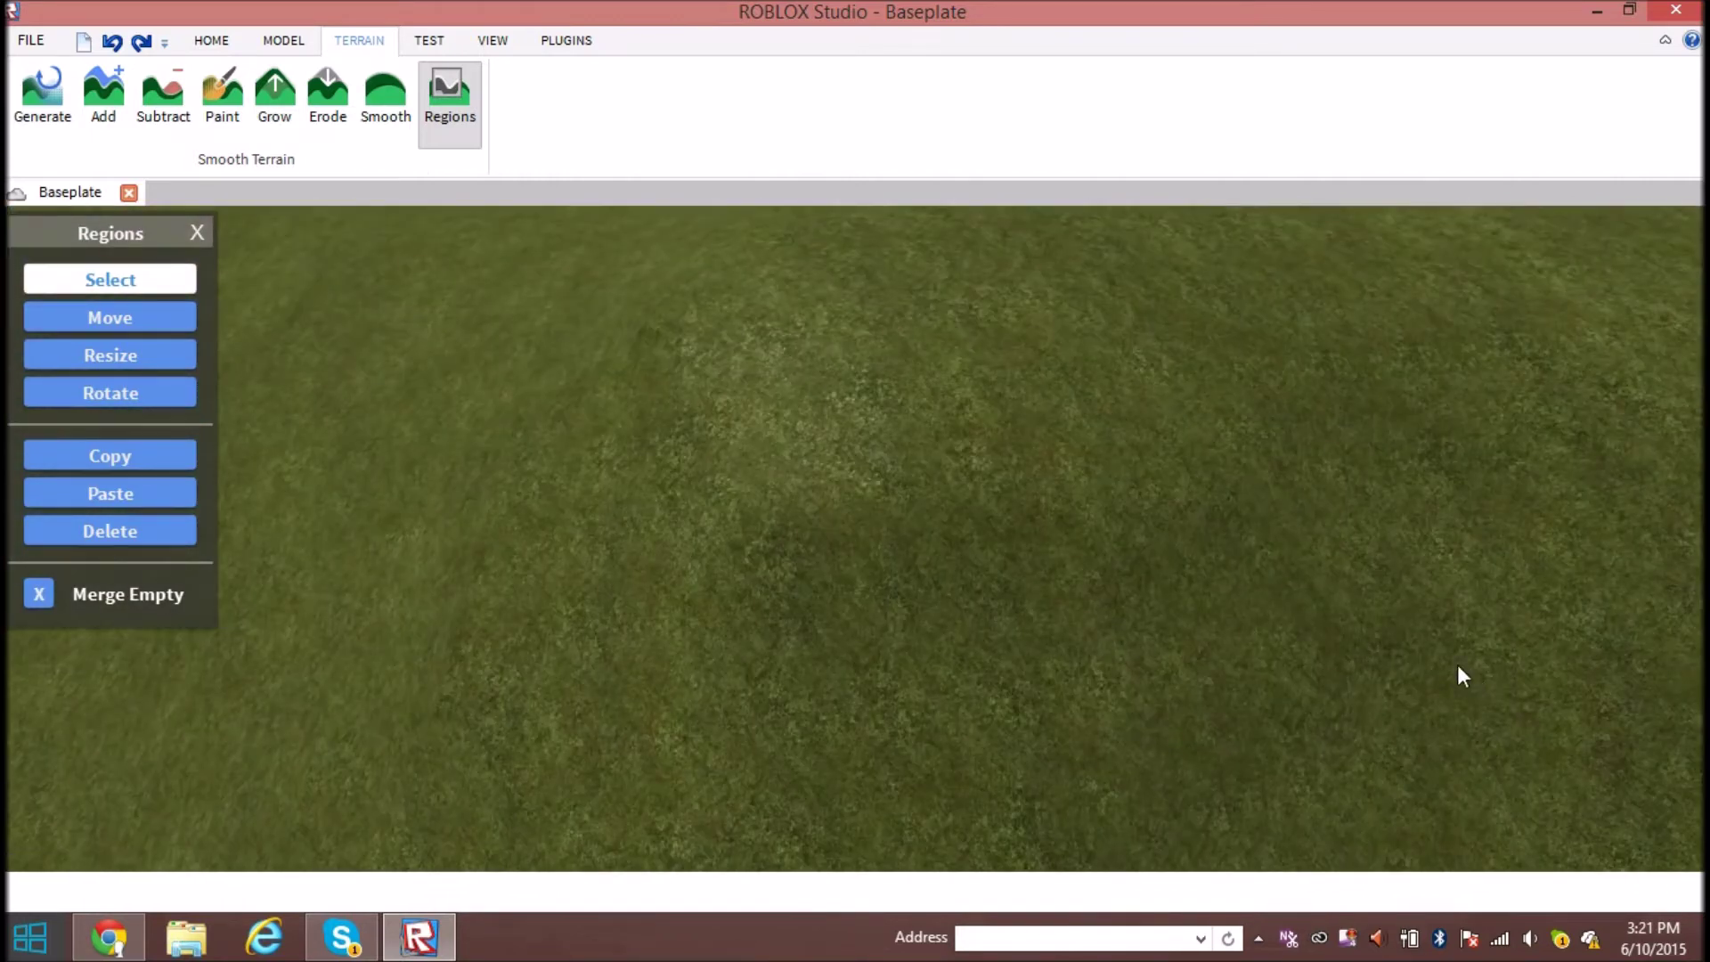
click(1432, 648)
right_drag(1330, 629, 1330, 629)
scroll(1329, 628, down, 3)
scroll(1031, 541, up, 2)
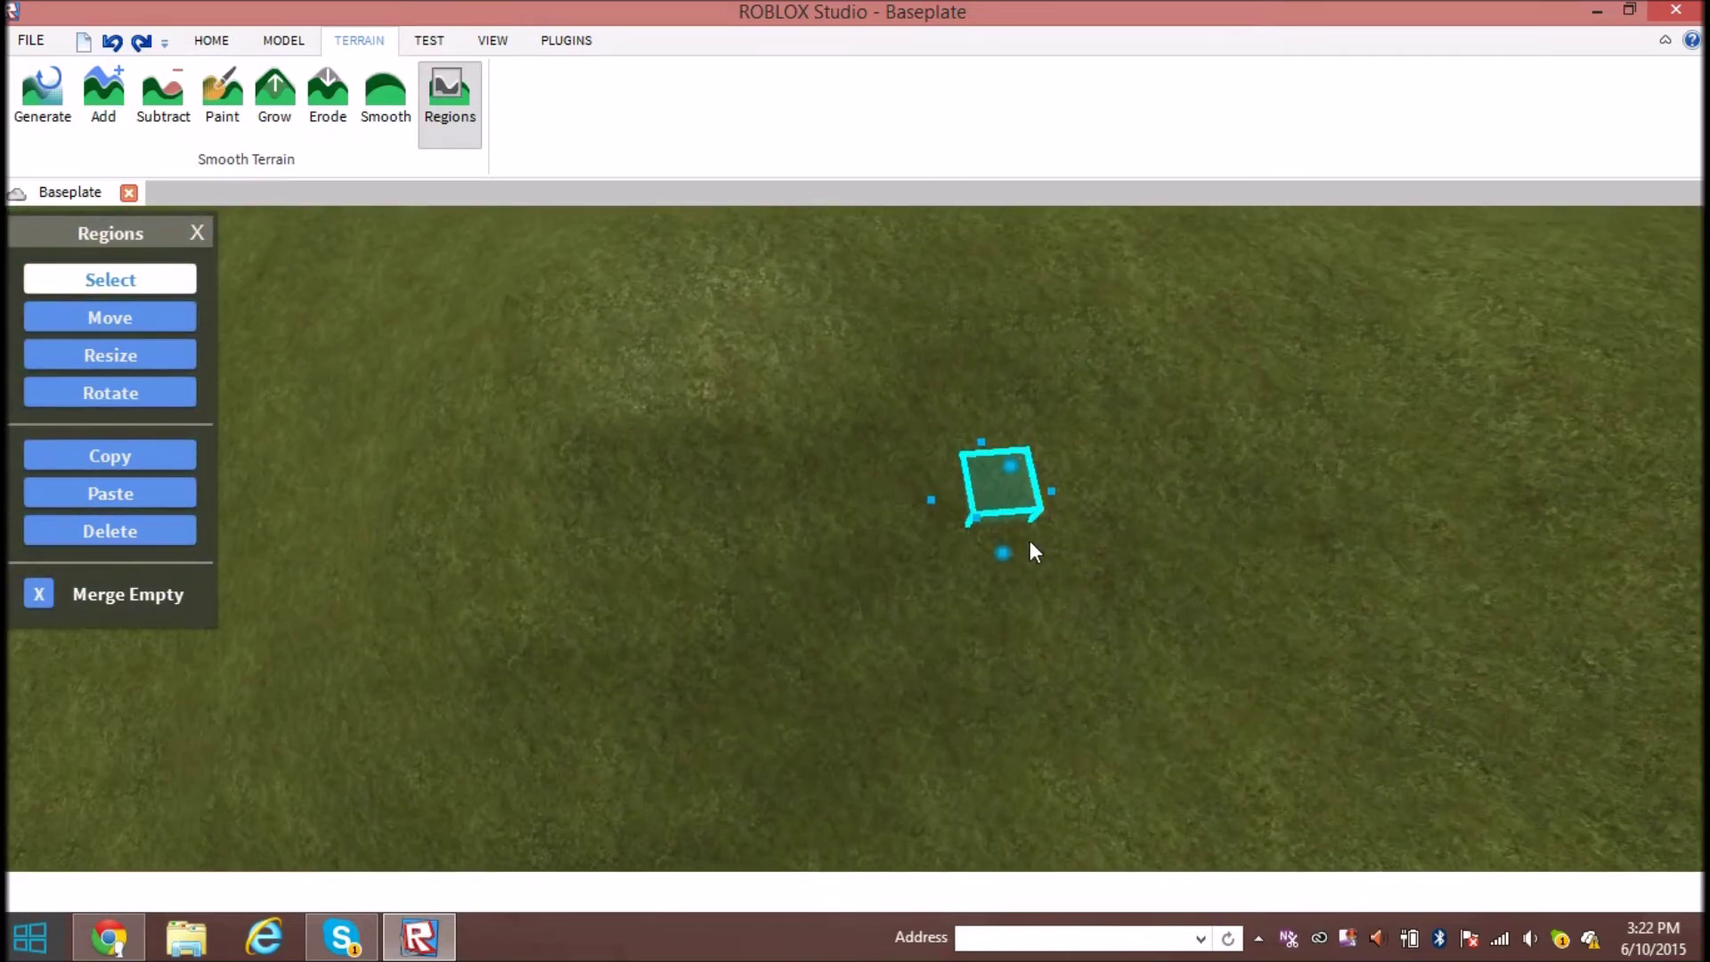
drag(924, 498, 225, 533)
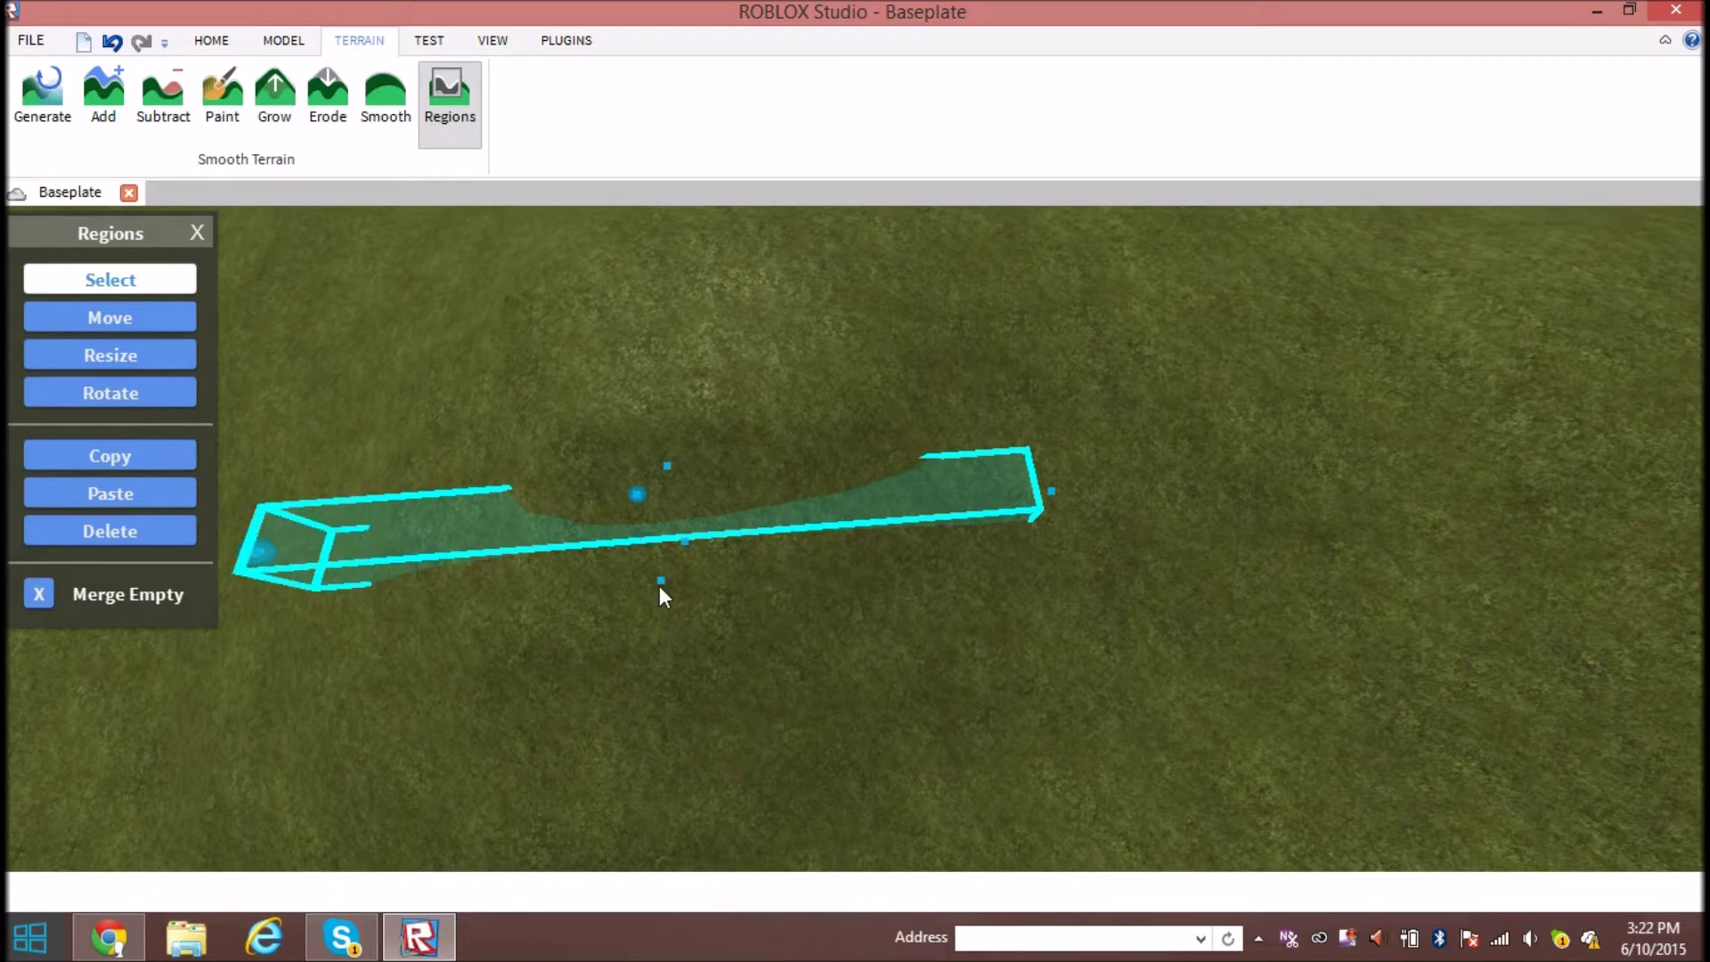
drag(658, 582, 658, 756)
right_drag(658, 757, 915, 720)
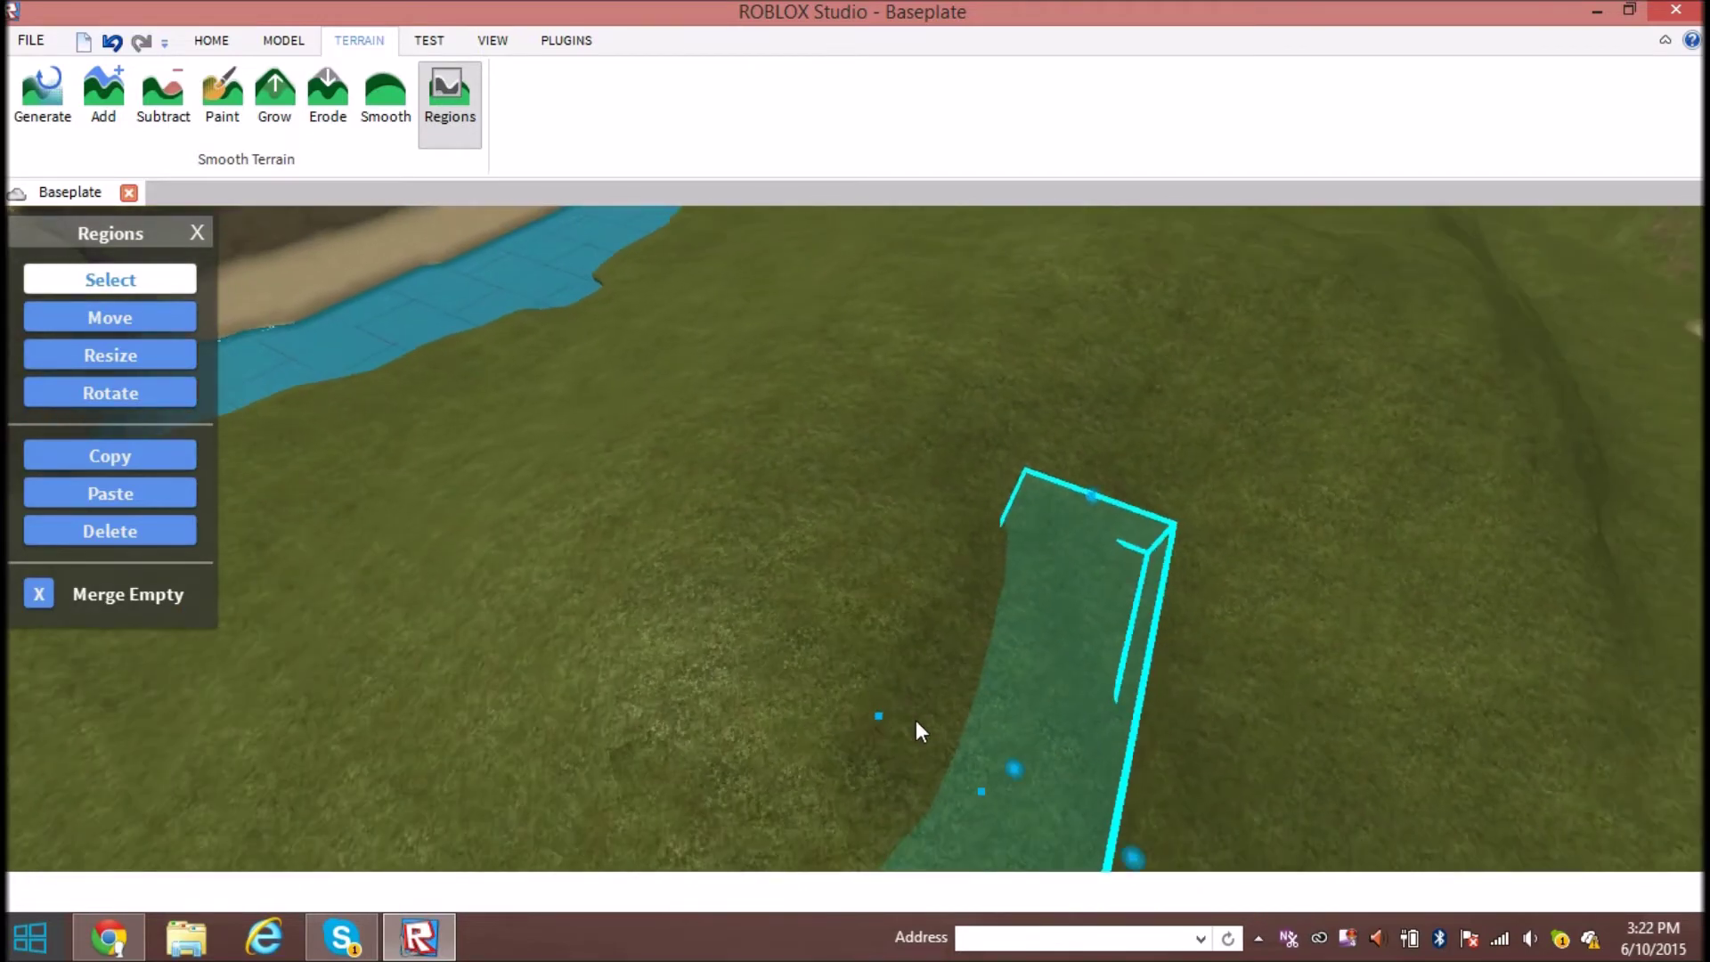
Select a terrain region on the grassy rise and extend its sides and height into a large box around the ground
click(873, 694)
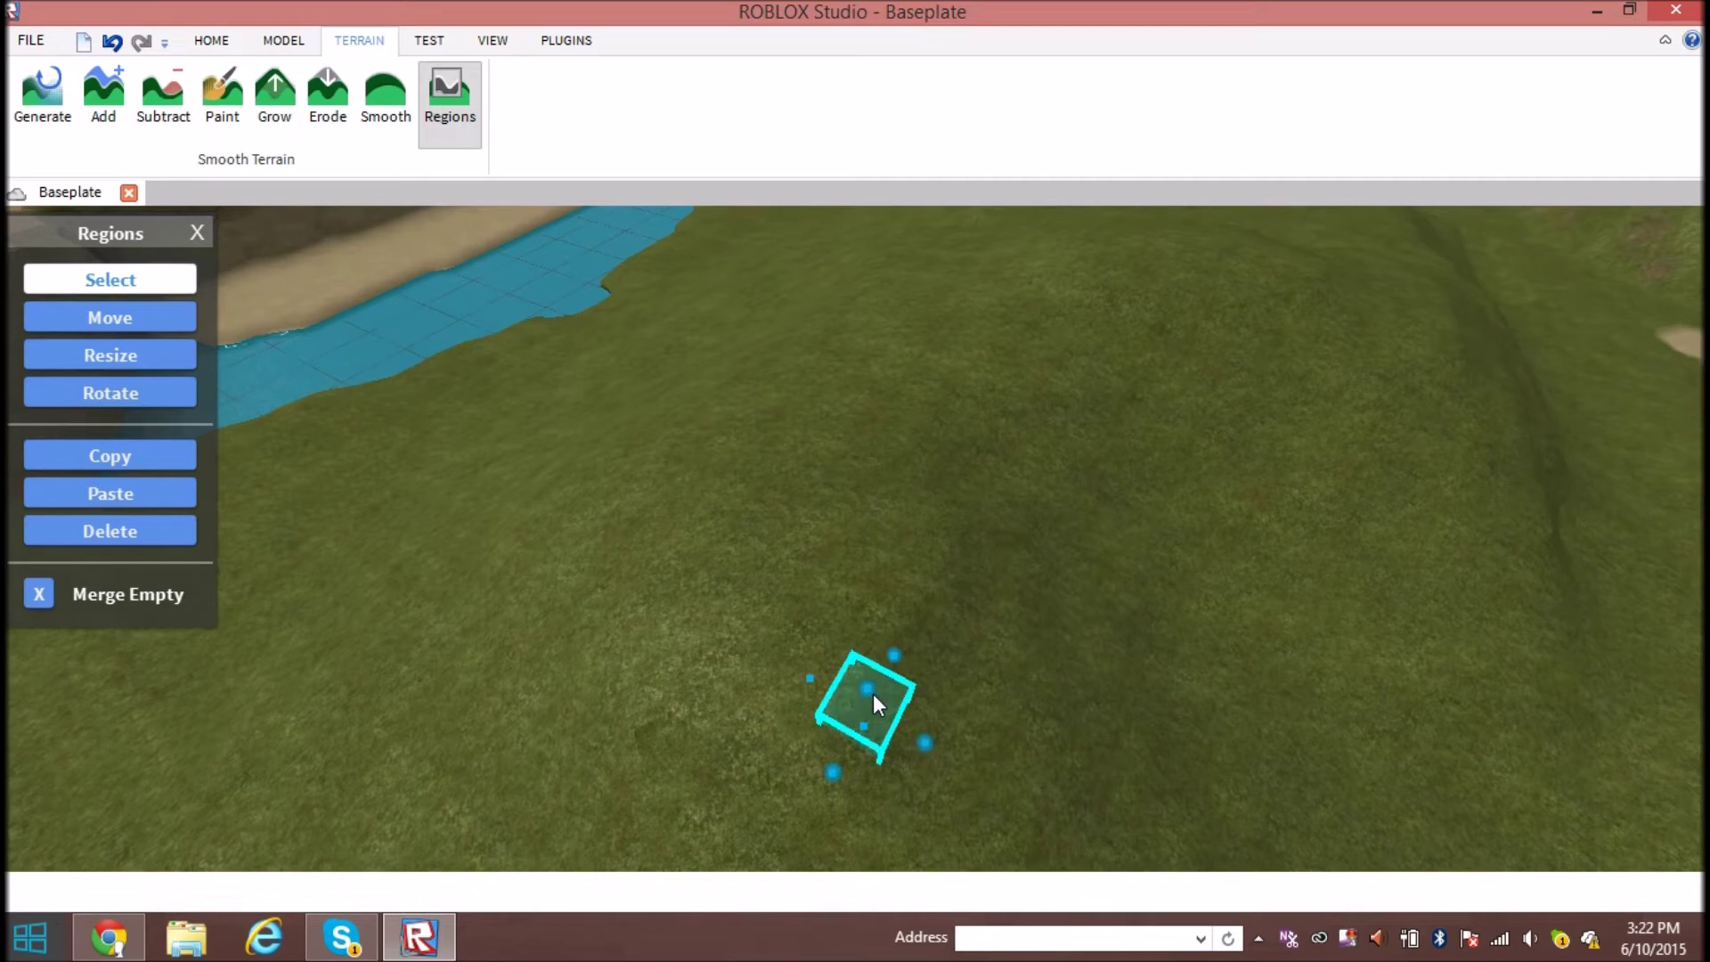
drag(894, 659, 1108, 415)
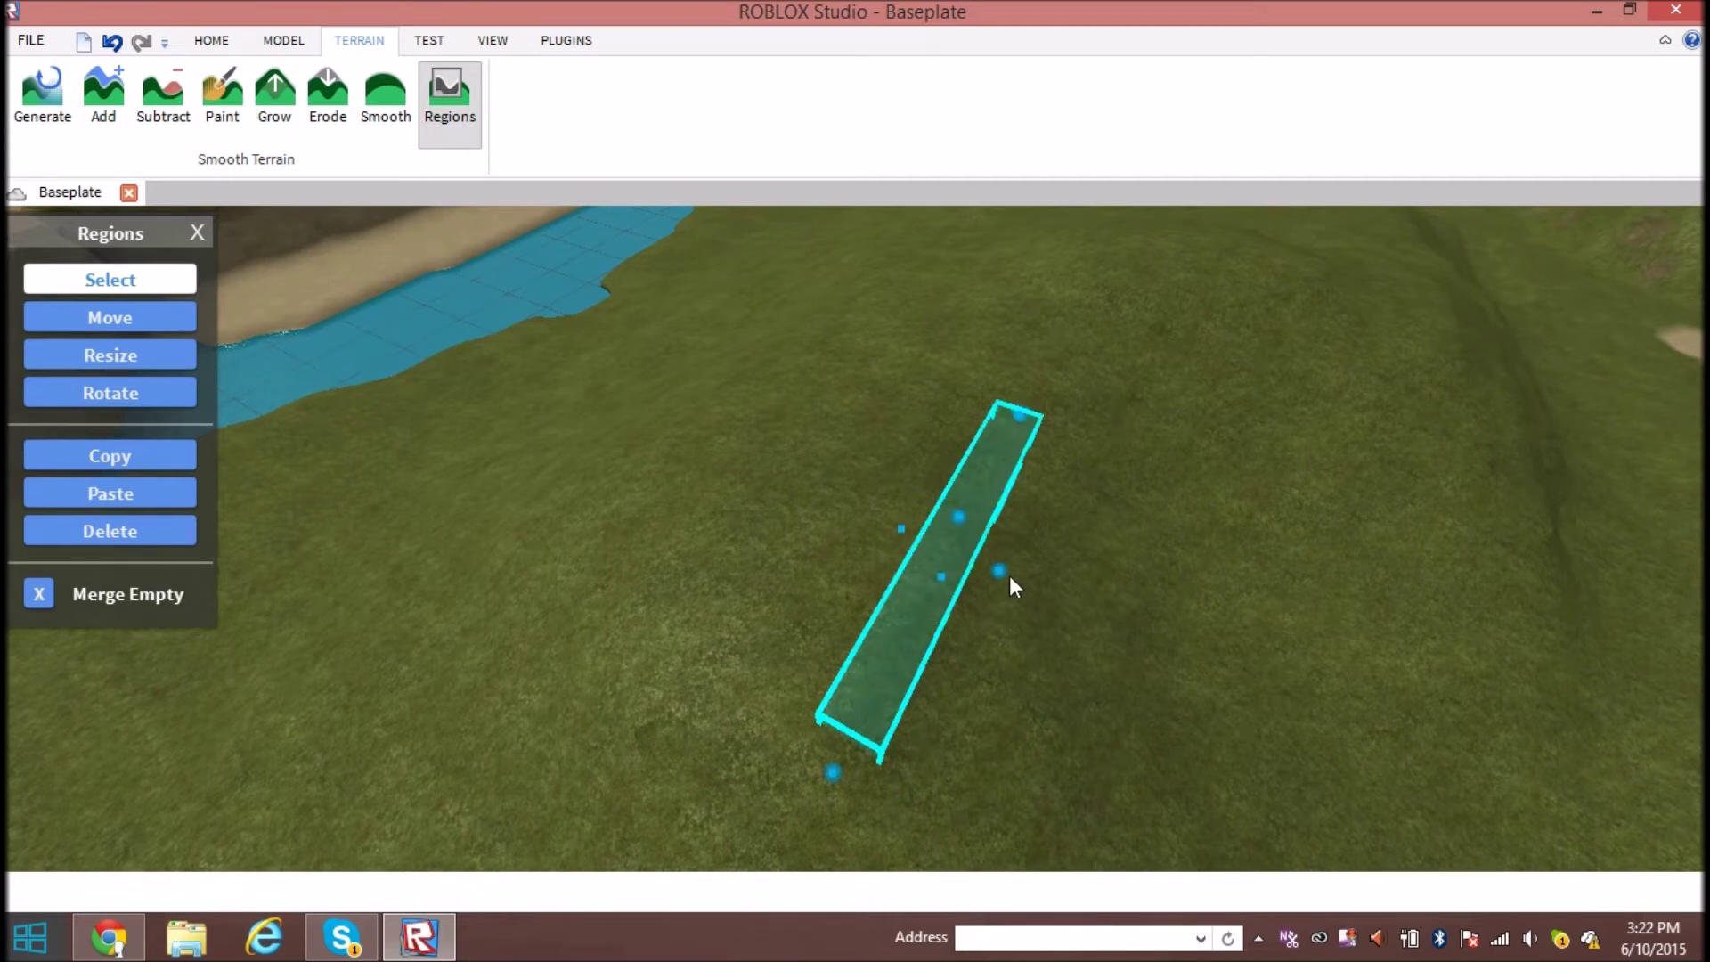
drag(1009, 576, 1161, 611)
drag(903, 530, 594, 458)
drag(724, 704, 518, 875)
right_drag(1183, 597, 1184, 596)
key(s)
key(a)
drag(864, 600, 857, 690)
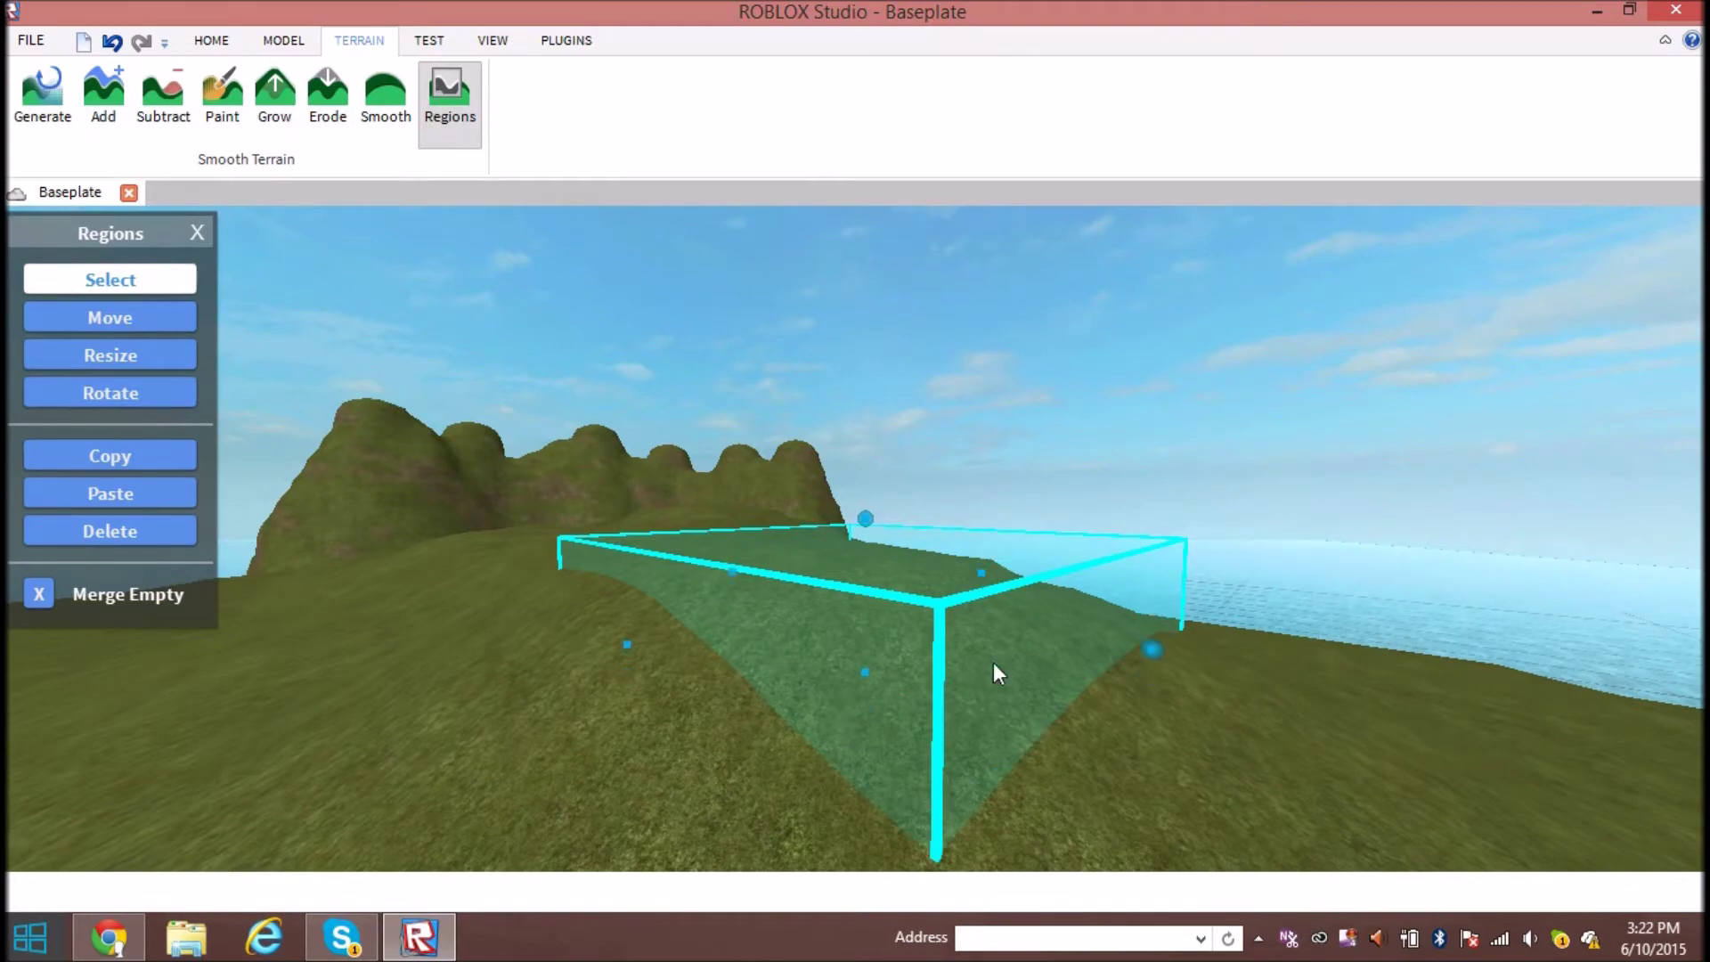
Switch the Regions tool to Move and lift the selected block of terrain straight up above the island
right_drag(1155, 641, 1079, 662)
scroll(1172, 638, down, 5)
key(d)
scroll(1200, 621, up, 5)
right_drag(1200, 621, 1327, 598)
scroll(1200, 622, down, 4)
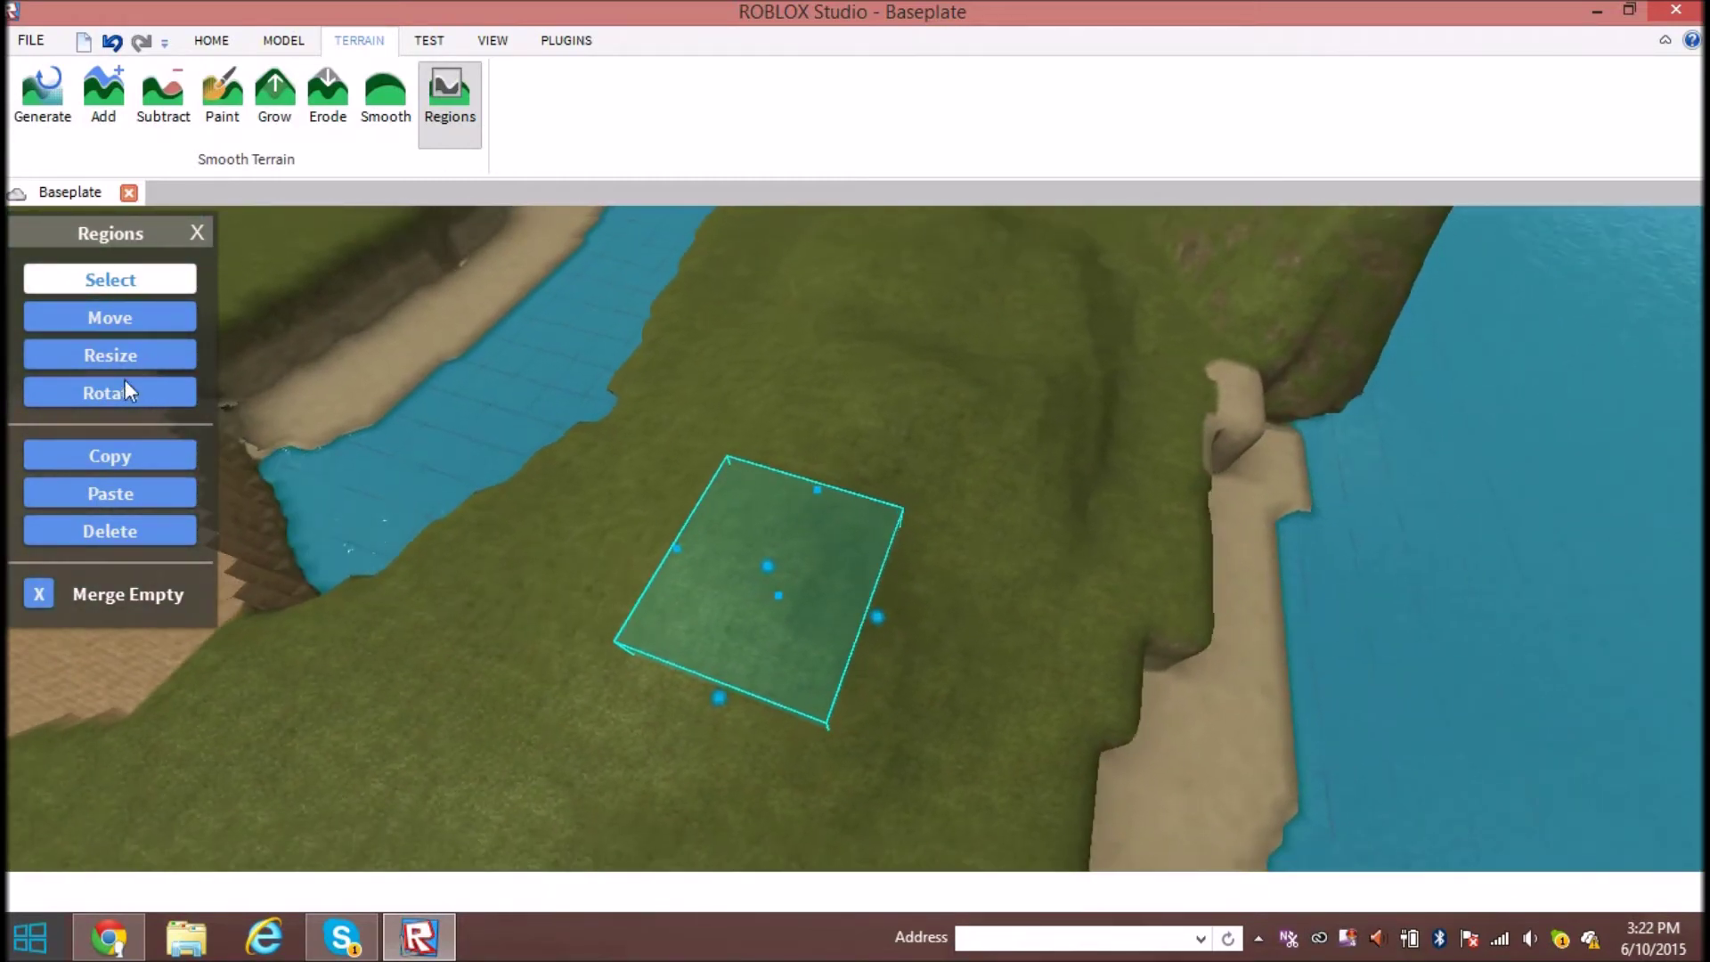
click(122, 317)
right_drag(931, 546, 928, 546)
scroll(930, 547, up, 5)
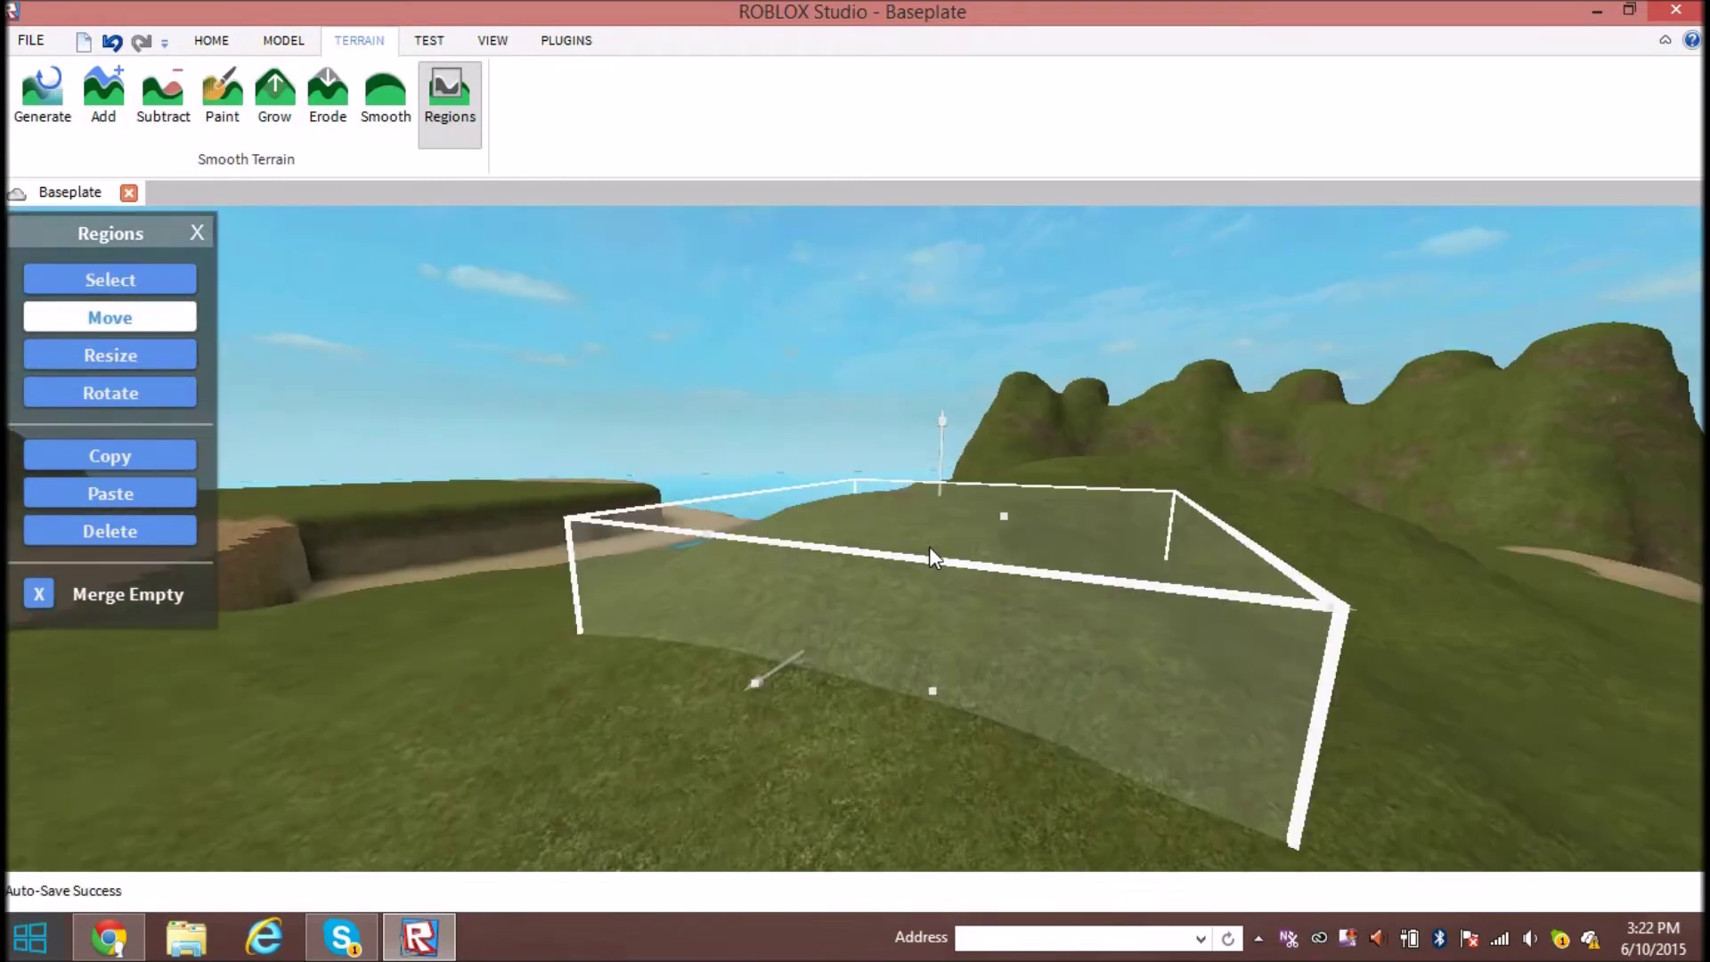
scroll(928, 546, down, 1)
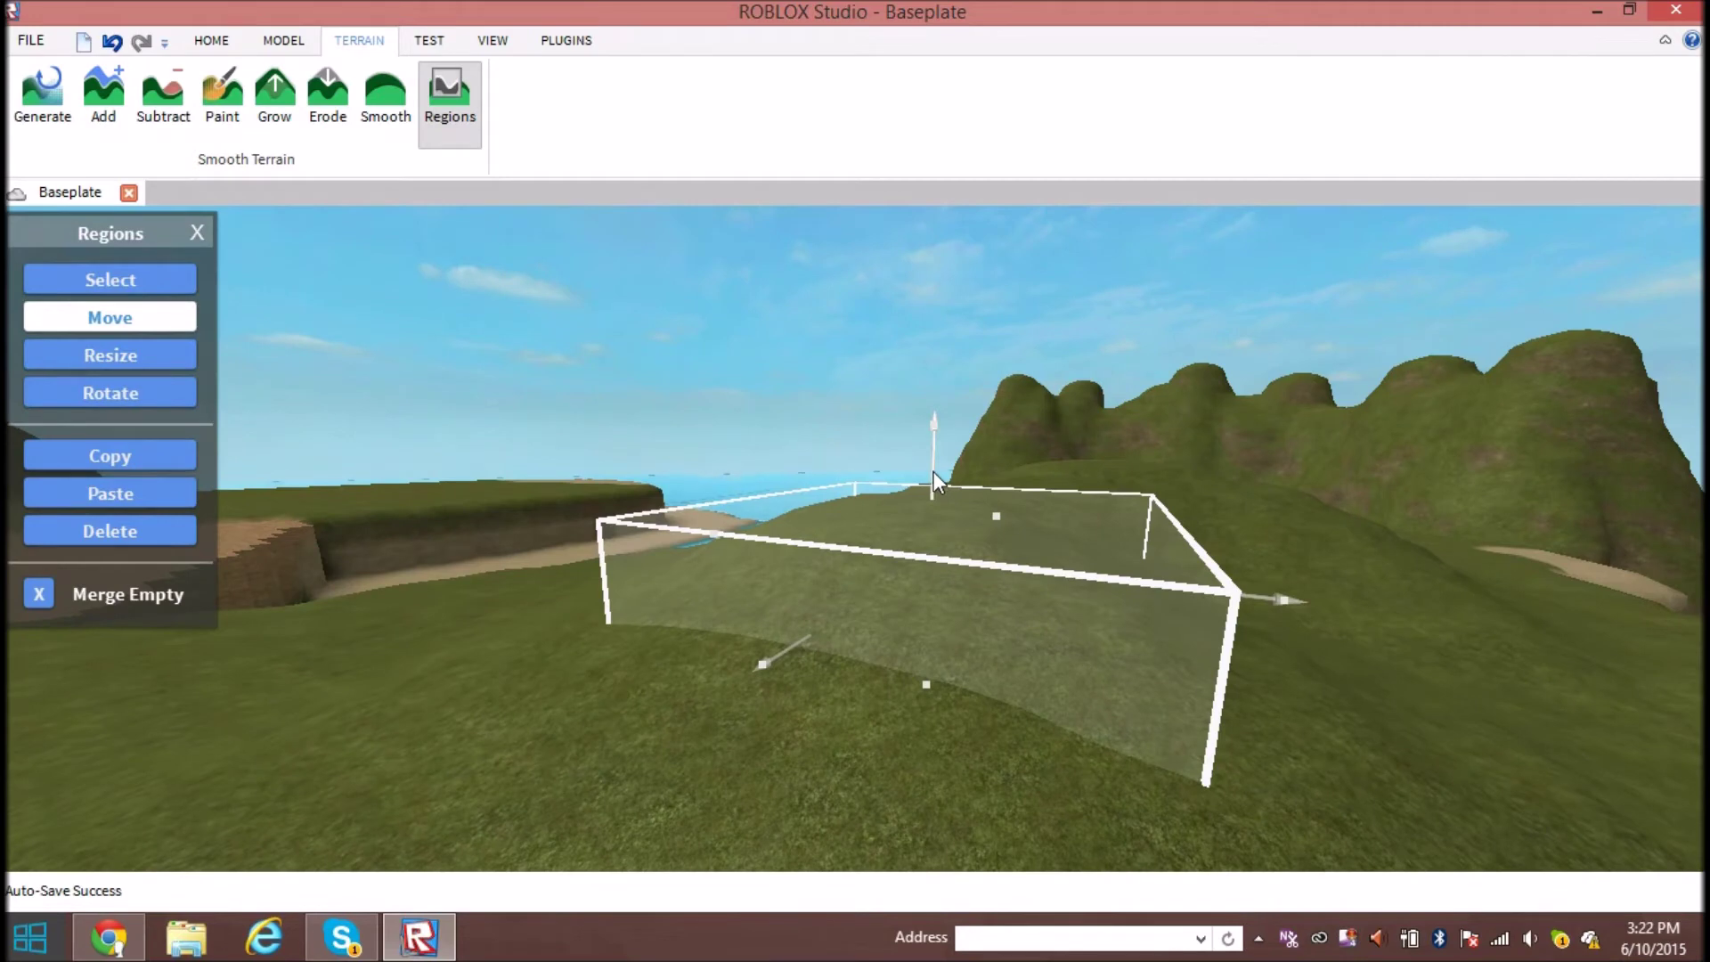
drag(930, 458, 924, 314)
right_drag(926, 315, 925, 308)
Resize the lifted terrain block by stretching it upward into a very tall column
right_drag(959, 455, 962, 464)
scroll(960, 454, up, 4)
key(s)
key(d)
click(150, 357)
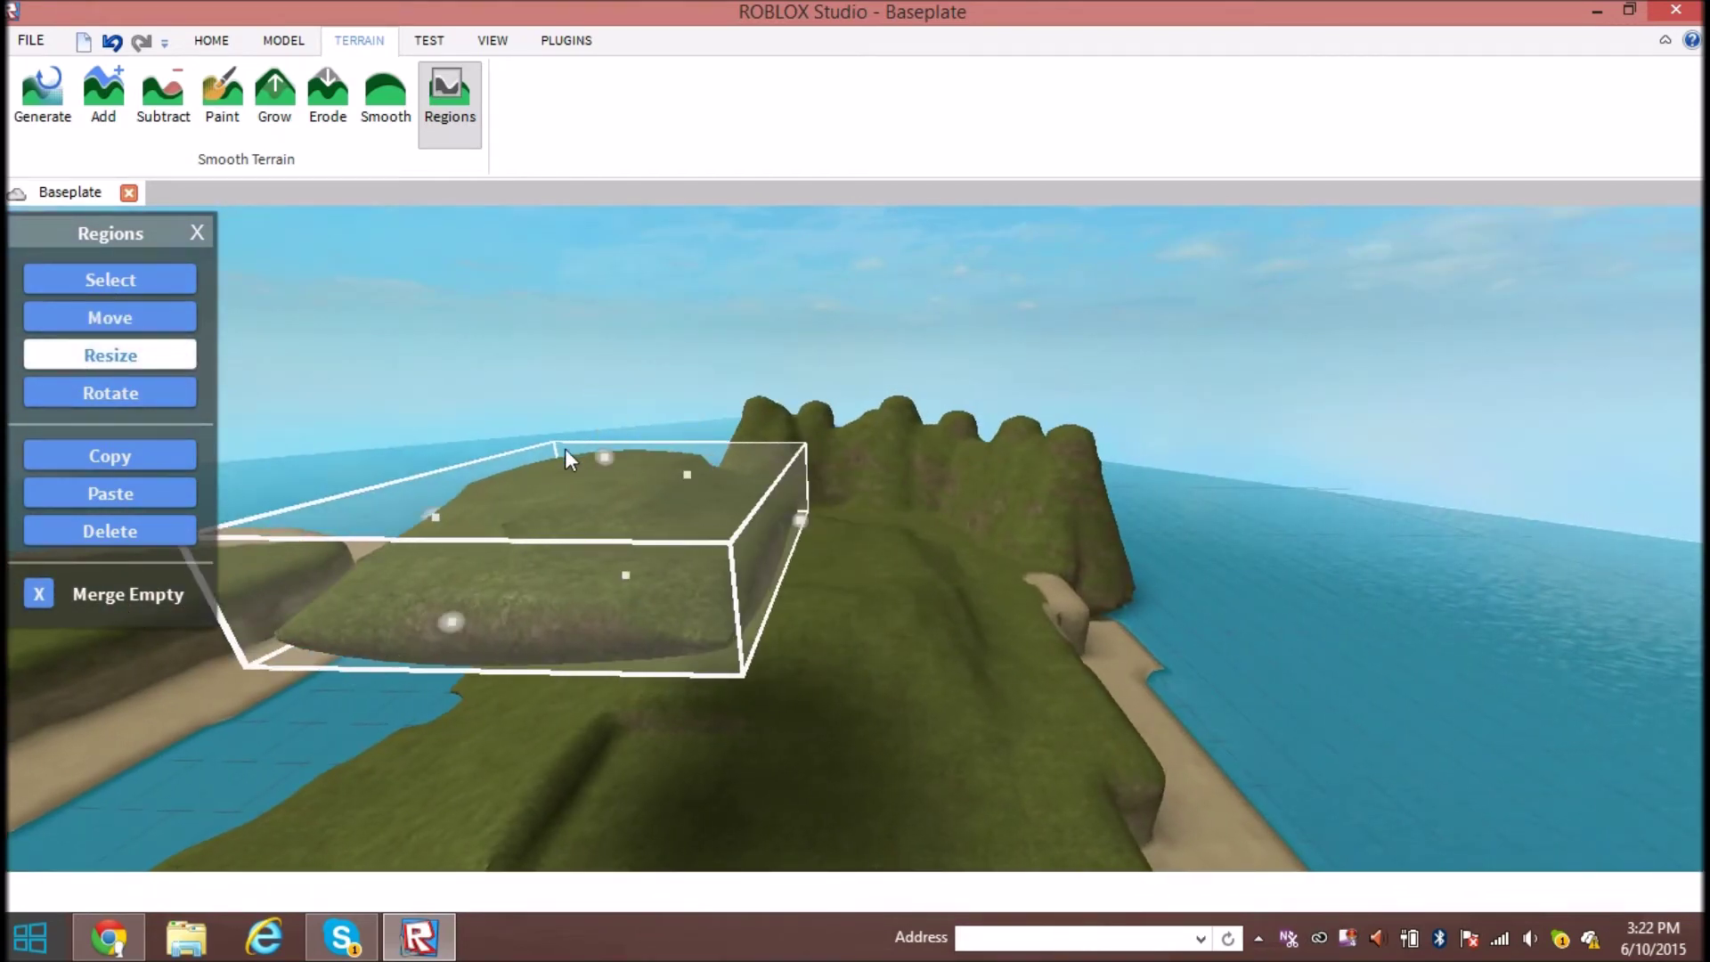
drag(610, 450, 720, 230)
drag(857, 300, 910, 213)
right_drag(910, 214, 909, 210)
drag(867, 570, 836, 531)
right_drag(906, 621, 910, 627)
scroll(910, 626, down, 5)
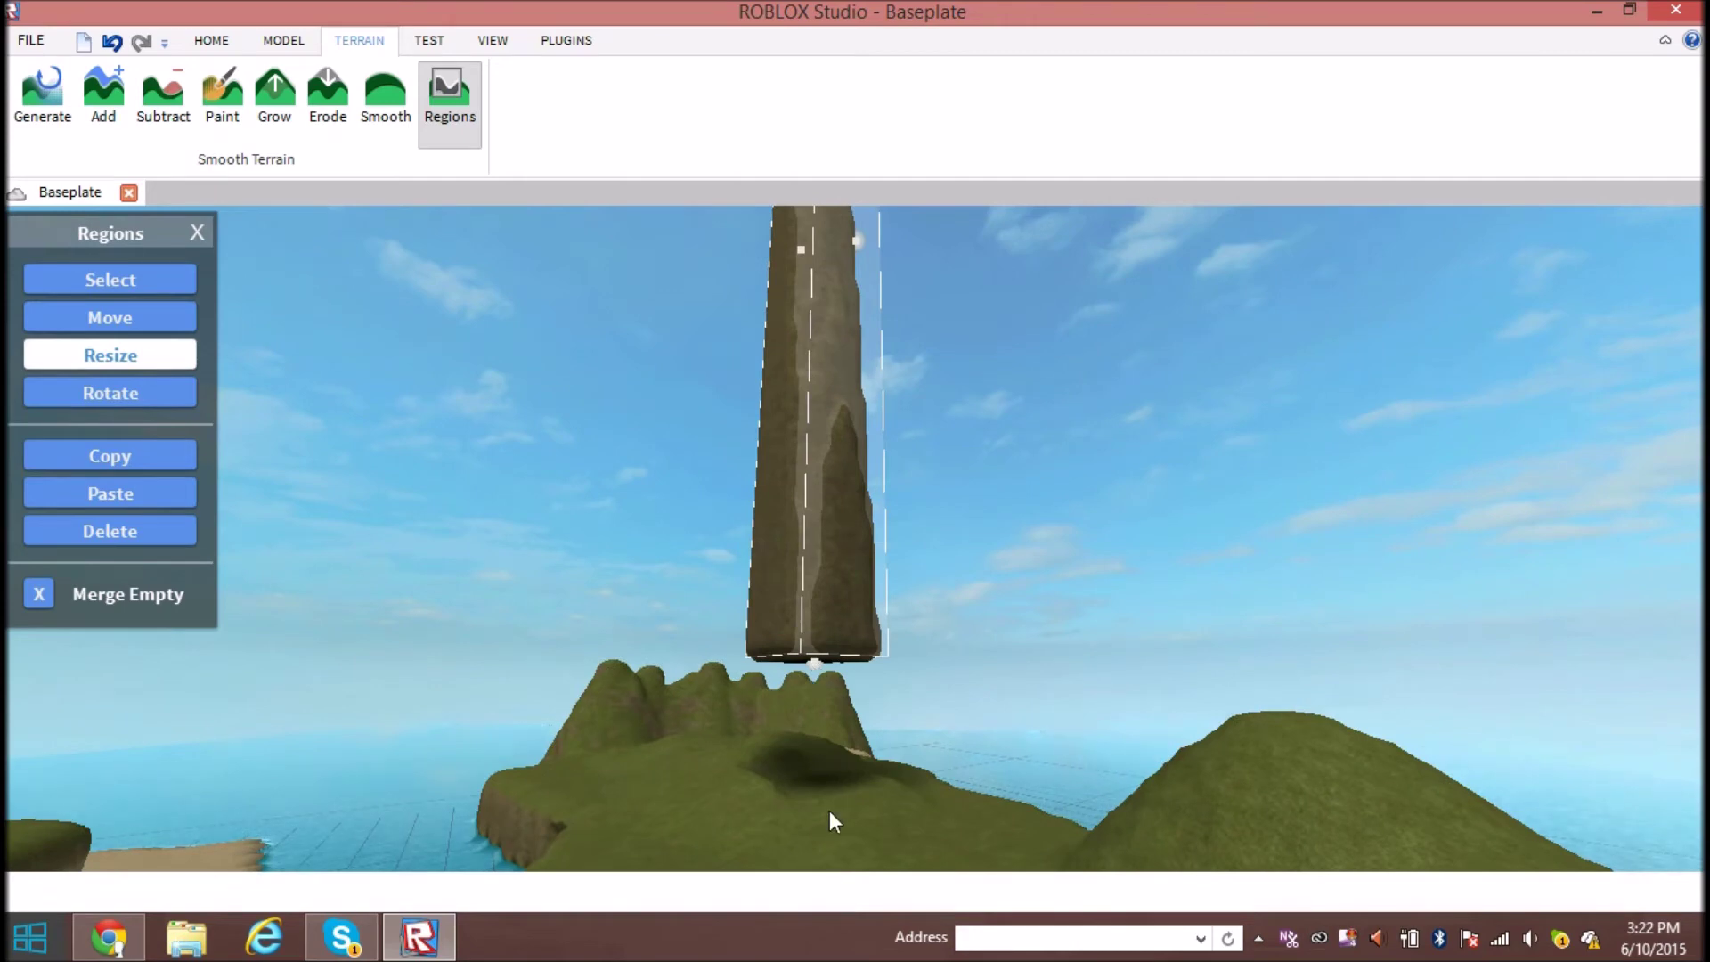
Bring up the rotation handles on the tall terrain column and examine it from high above the islands
click(116, 319)
click(162, 394)
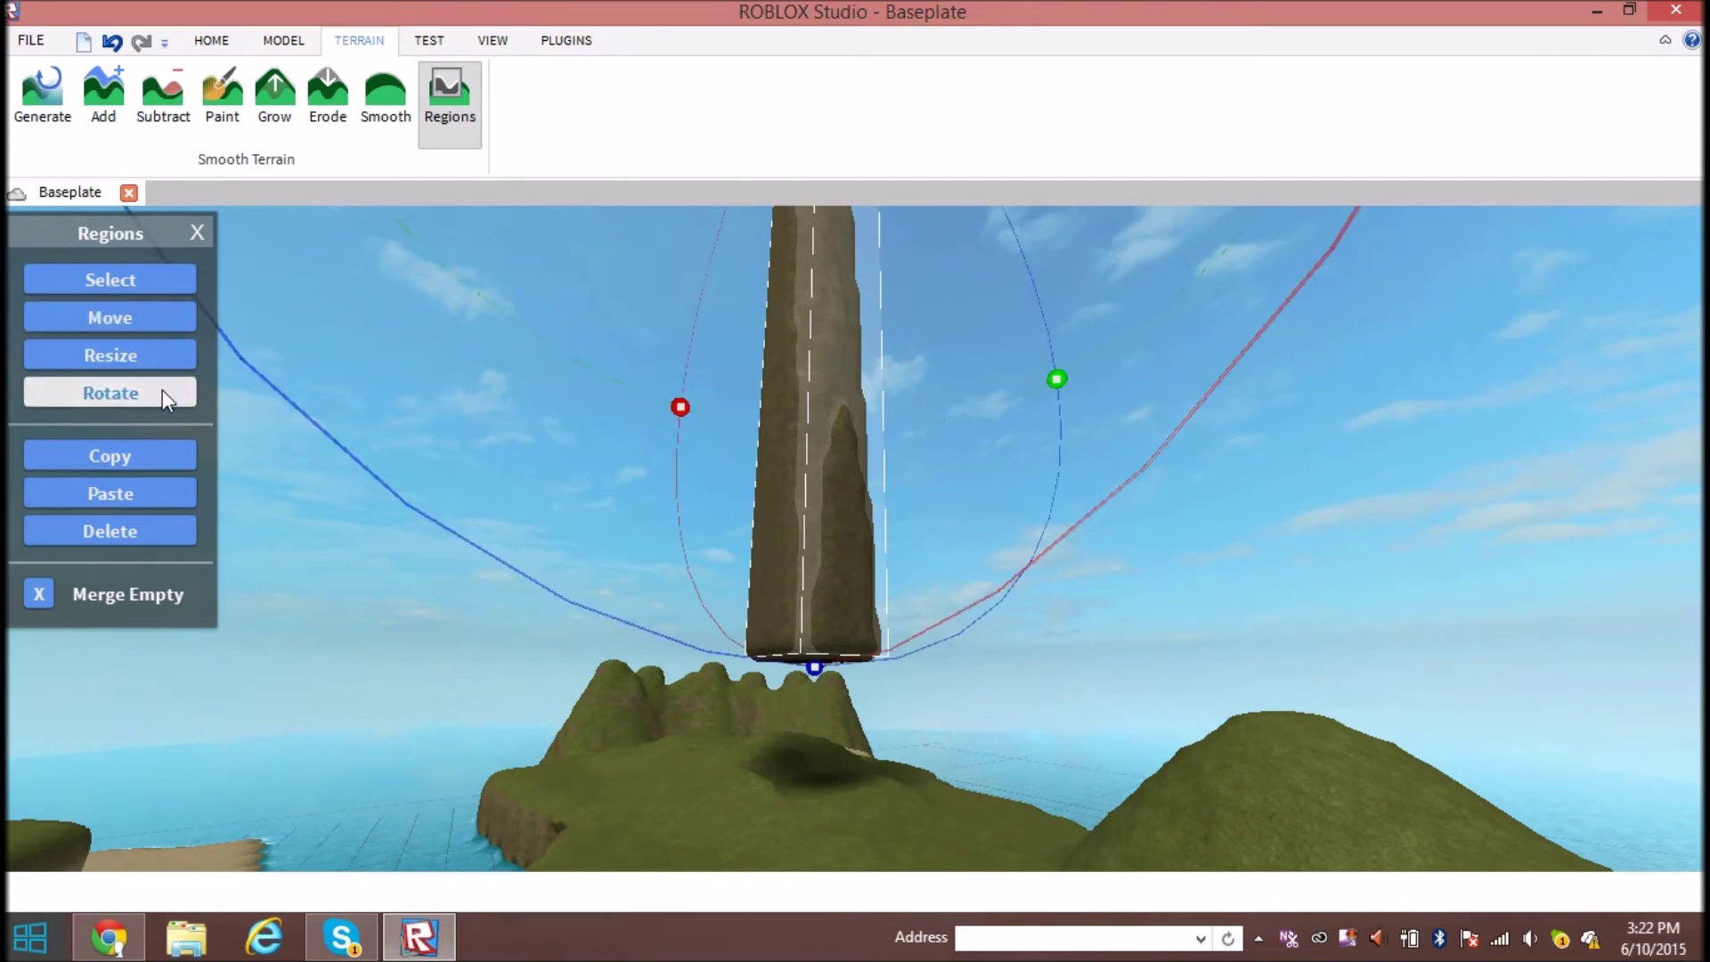
right_drag(998, 544, 998, 544)
scroll(998, 544, down, 6)
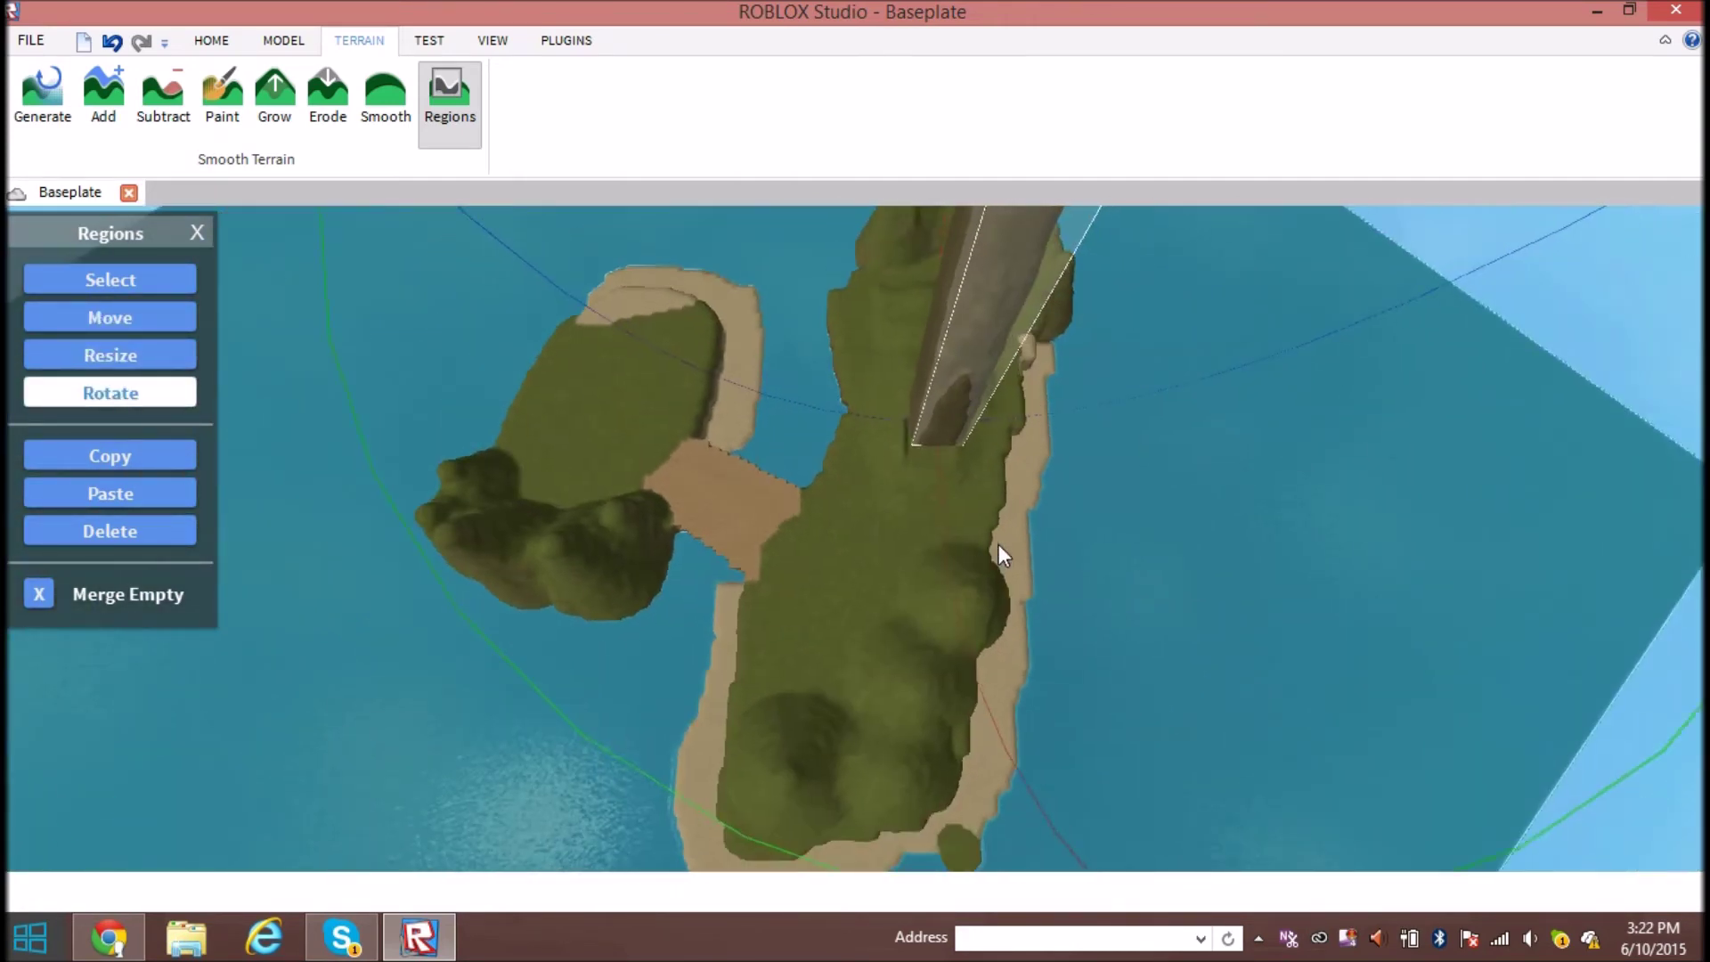
scroll(998, 544, down, 3)
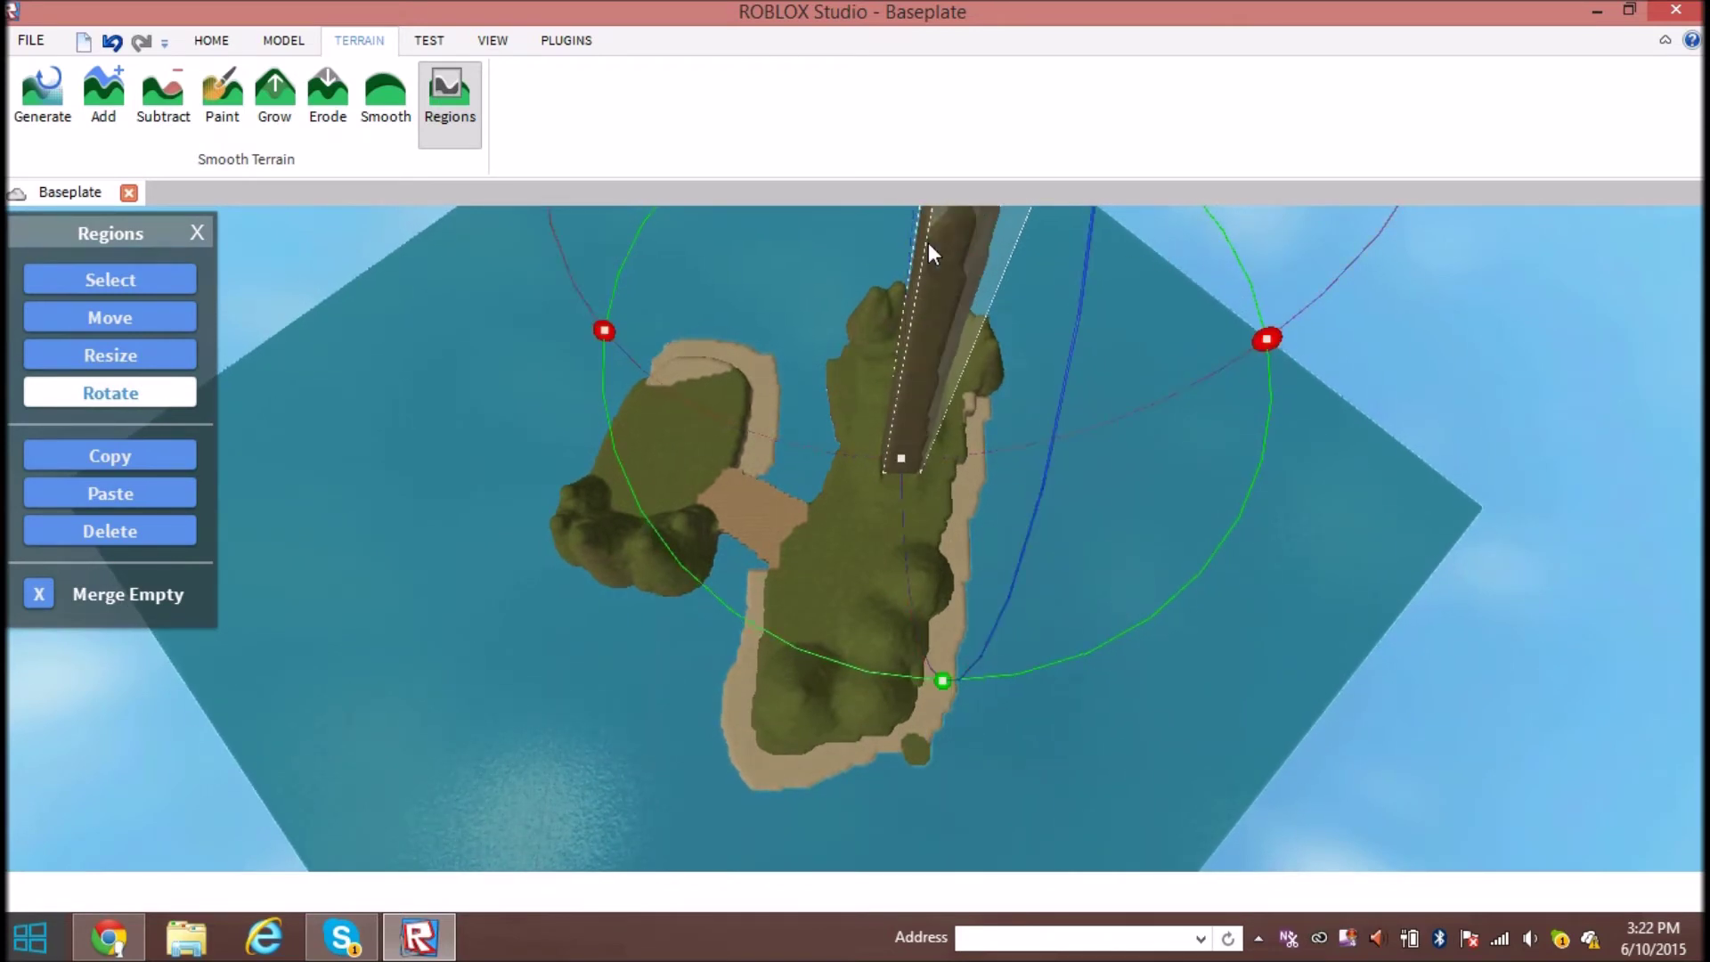
click(108, 281)
Move the tall terrain column down onto the larger island's ground and view the placed column from afar
click(111, 316)
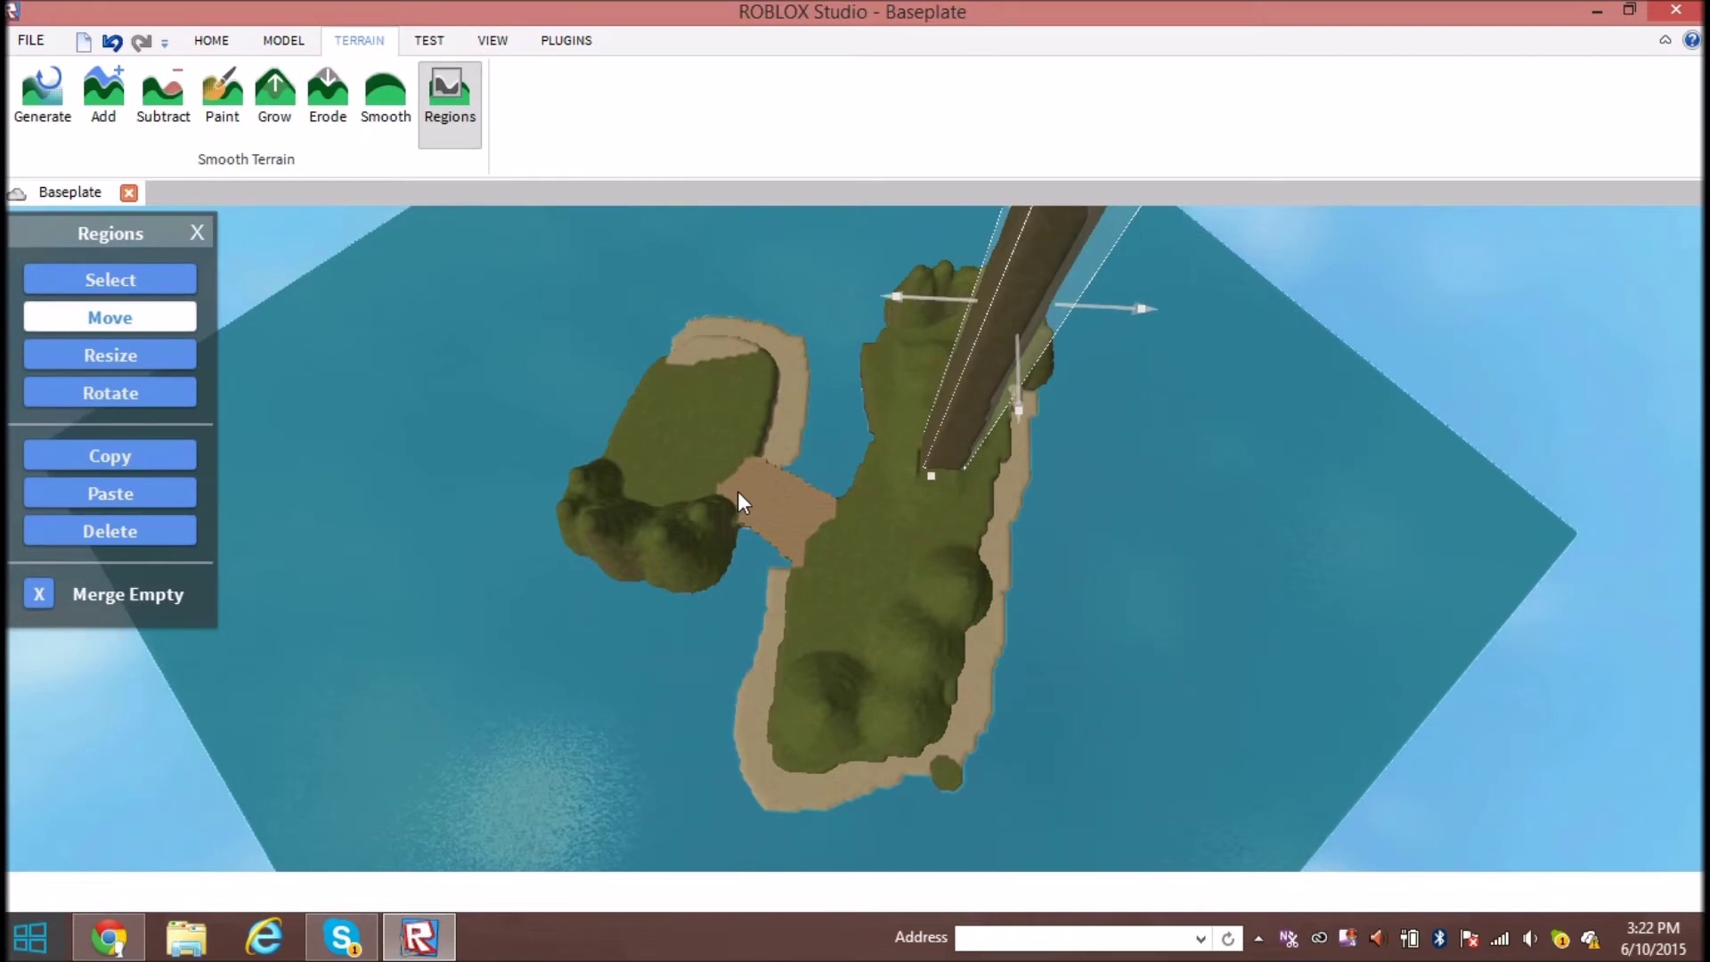
scroll(920, 490, up, 8)
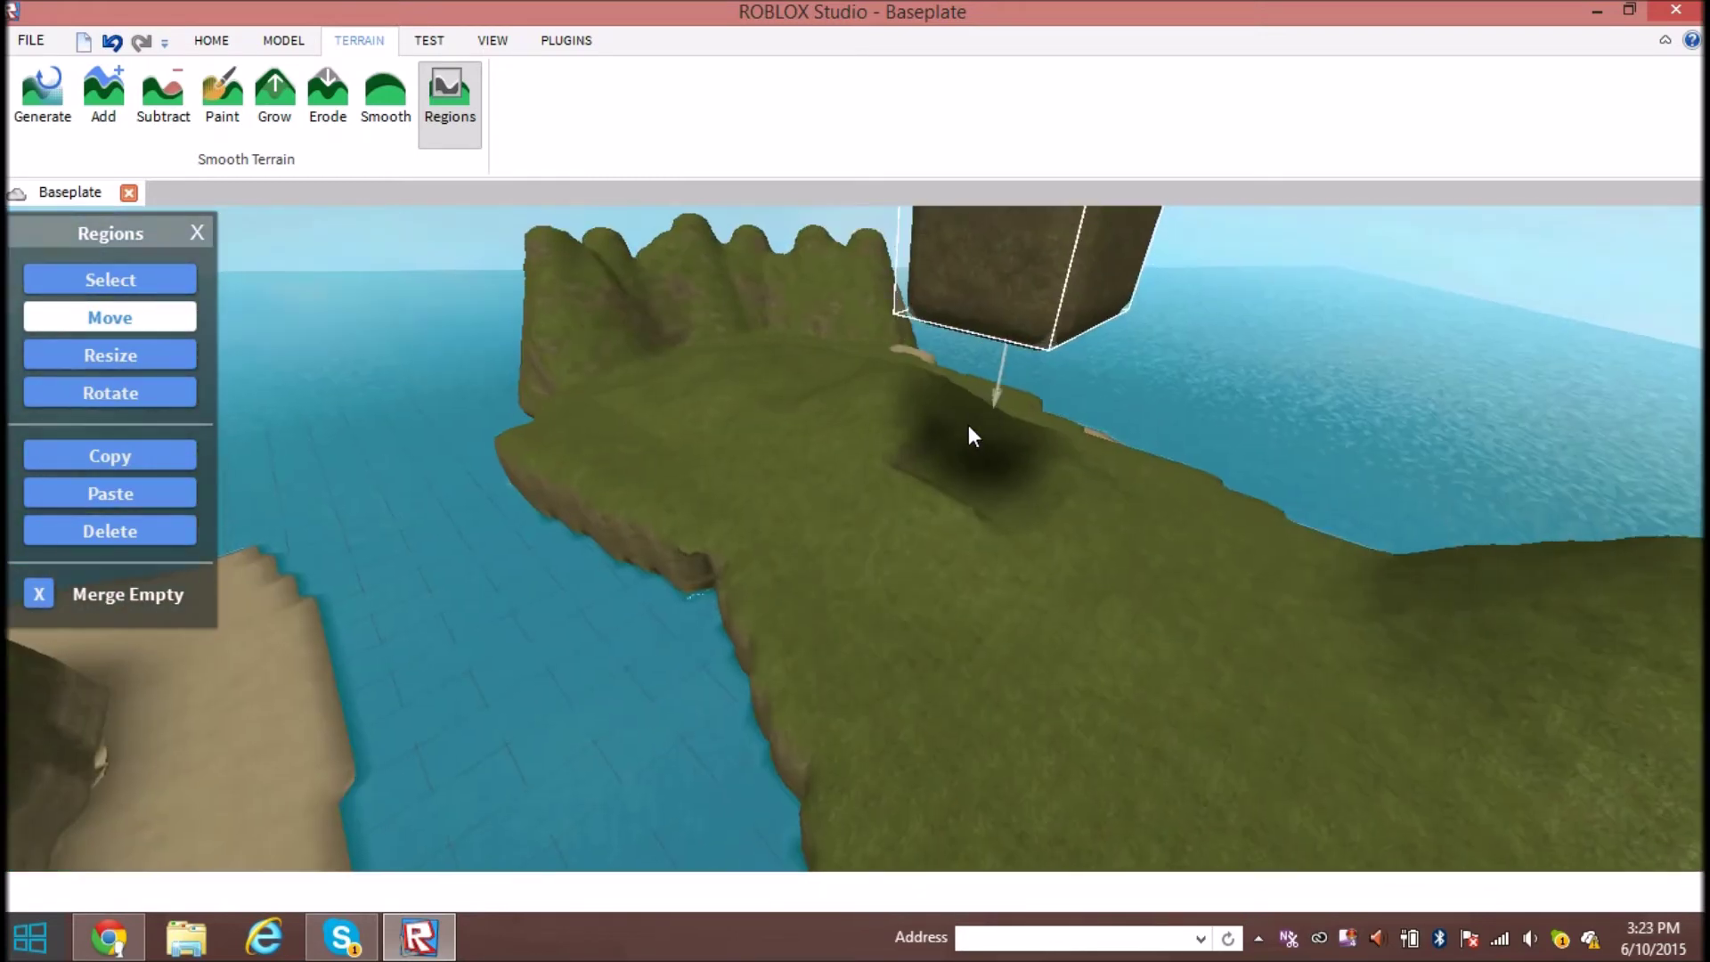
drag(1009, 372, 1012, 554)
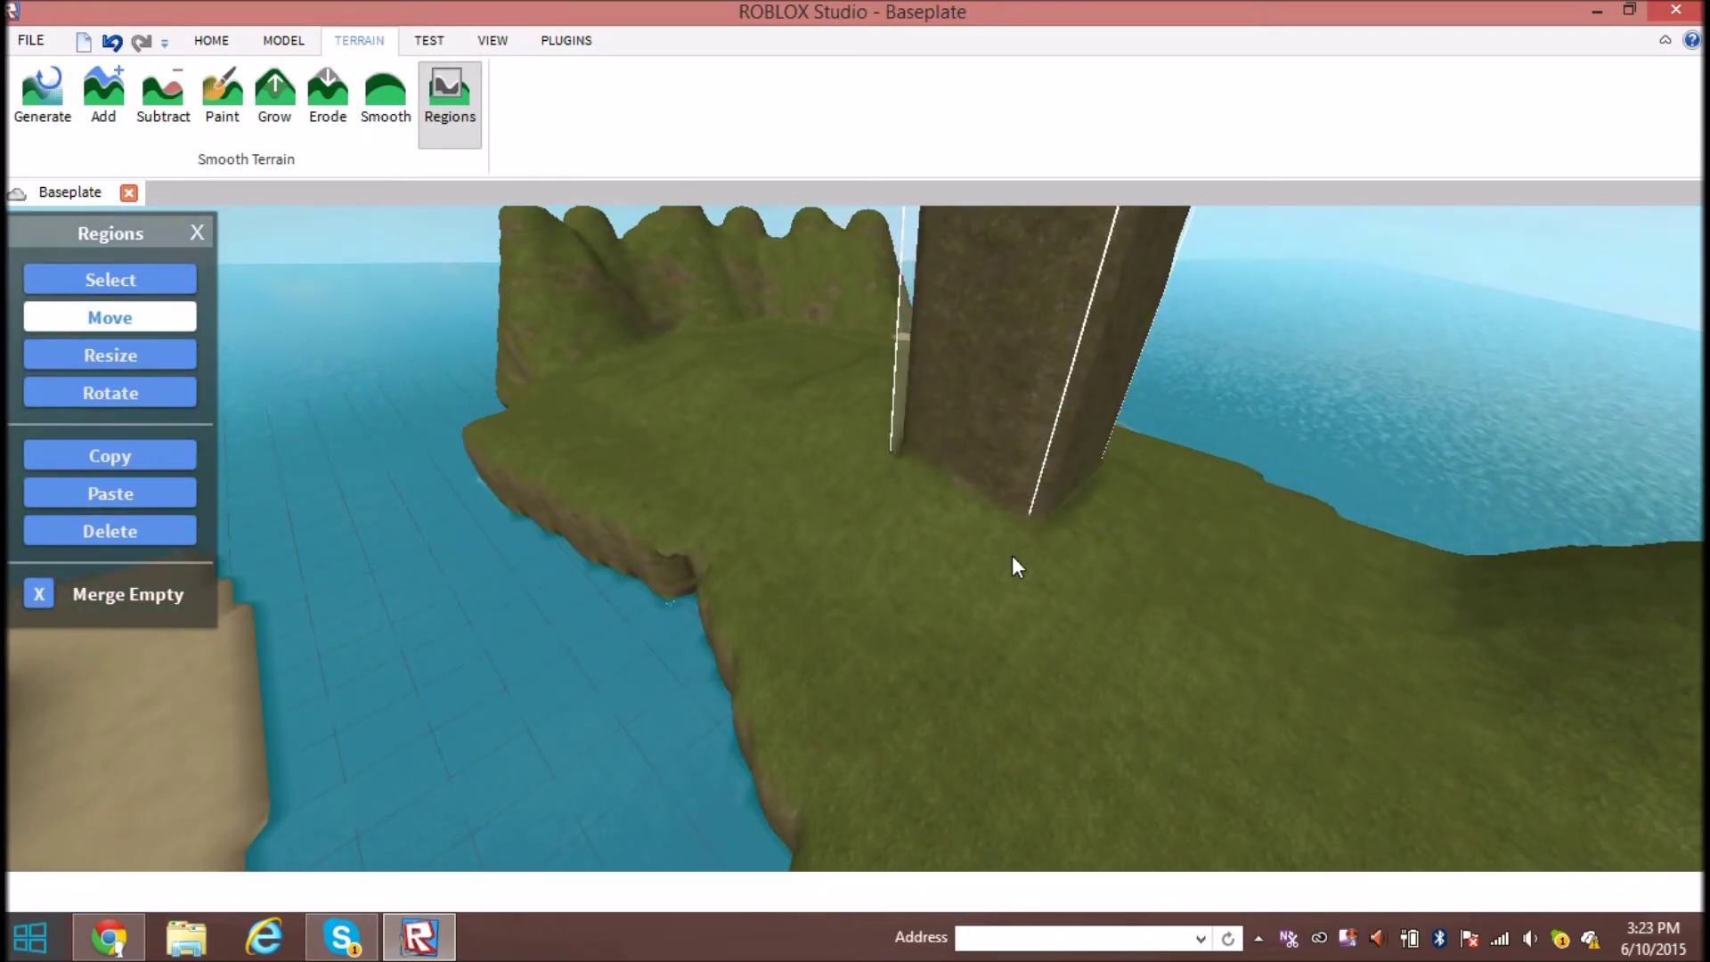
right_drag(1010, 554, 996, 533)
key(w)
key(a)
key(s)
right_drag(1058, 621, 1067, 624)
key(s)
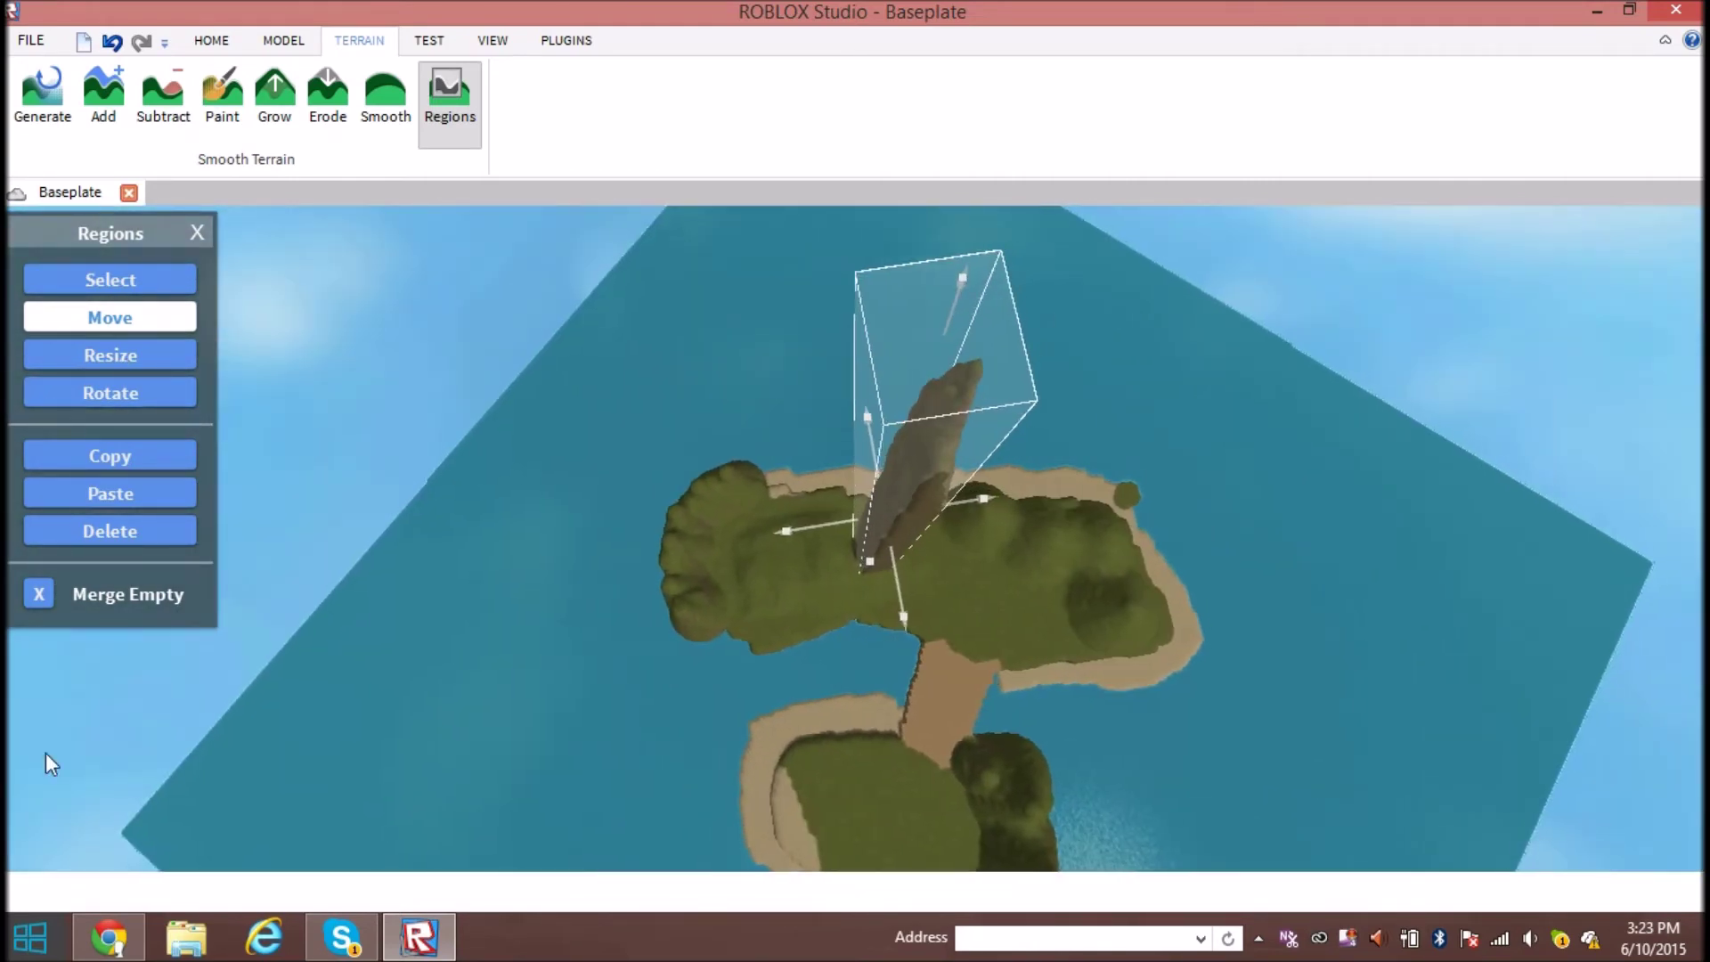
Copy the tall terrain column, paste it, and move the duplicate away from the original on the larger island
click(55, 451)
right_drag(1132, 567, 1131, 567)
key(w)
key(d)
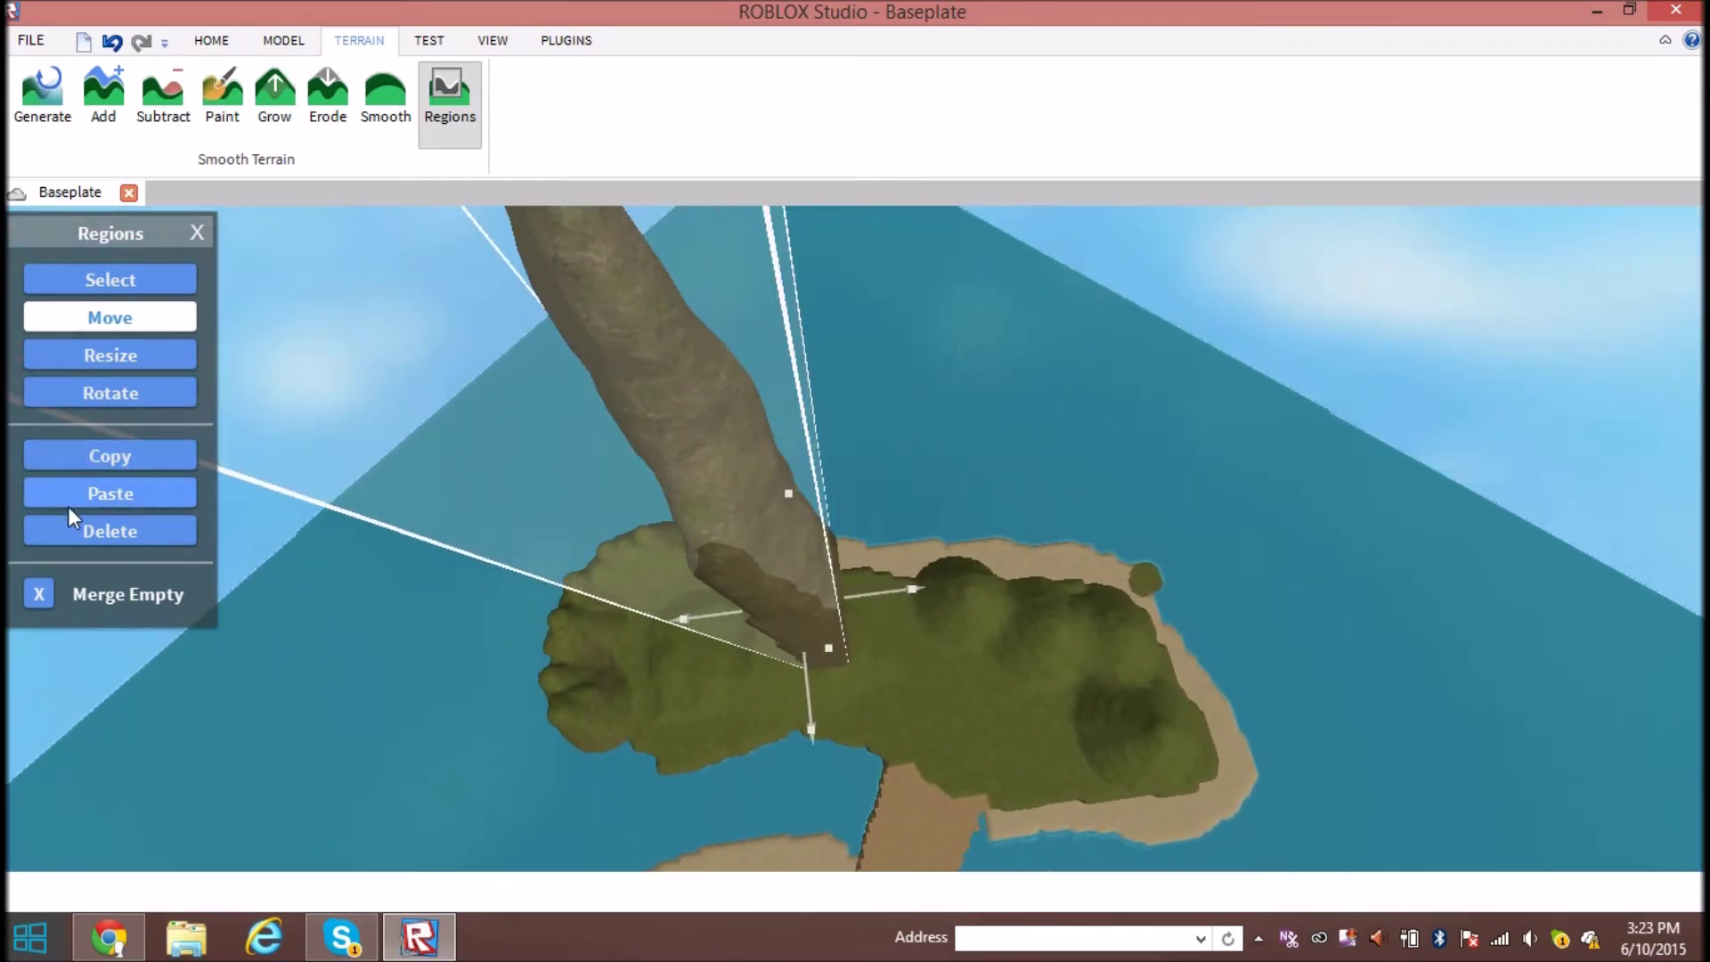
click(119, 494)
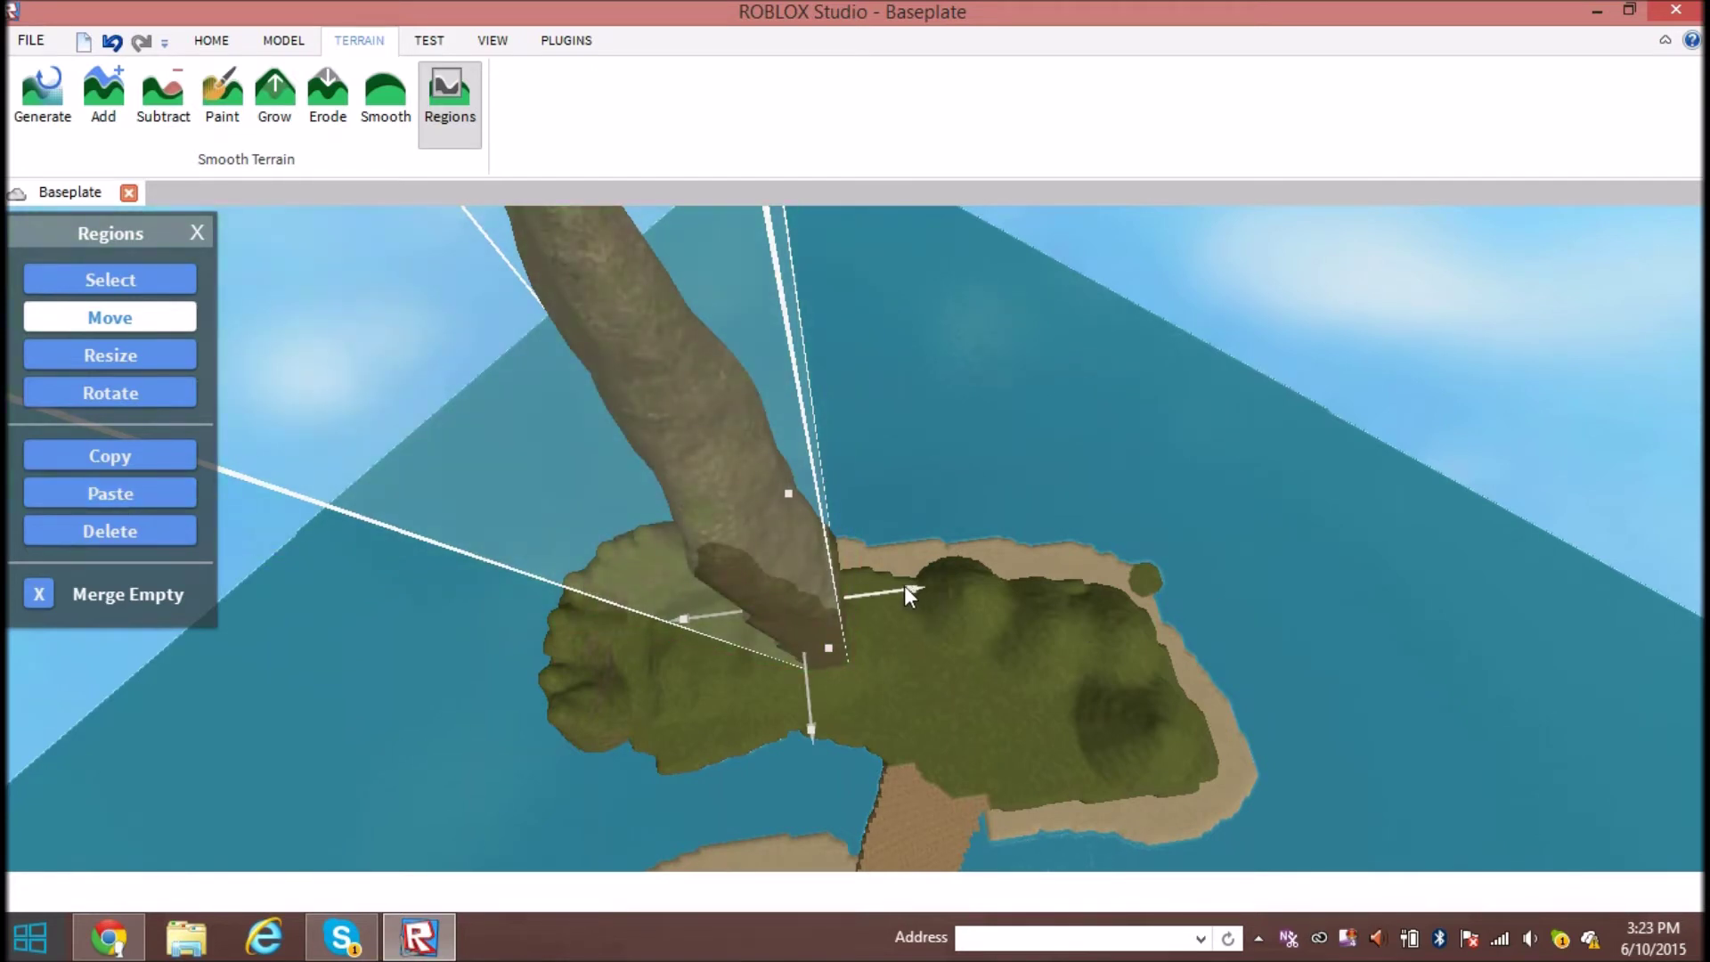
drag(891, 595, 1006, 634)
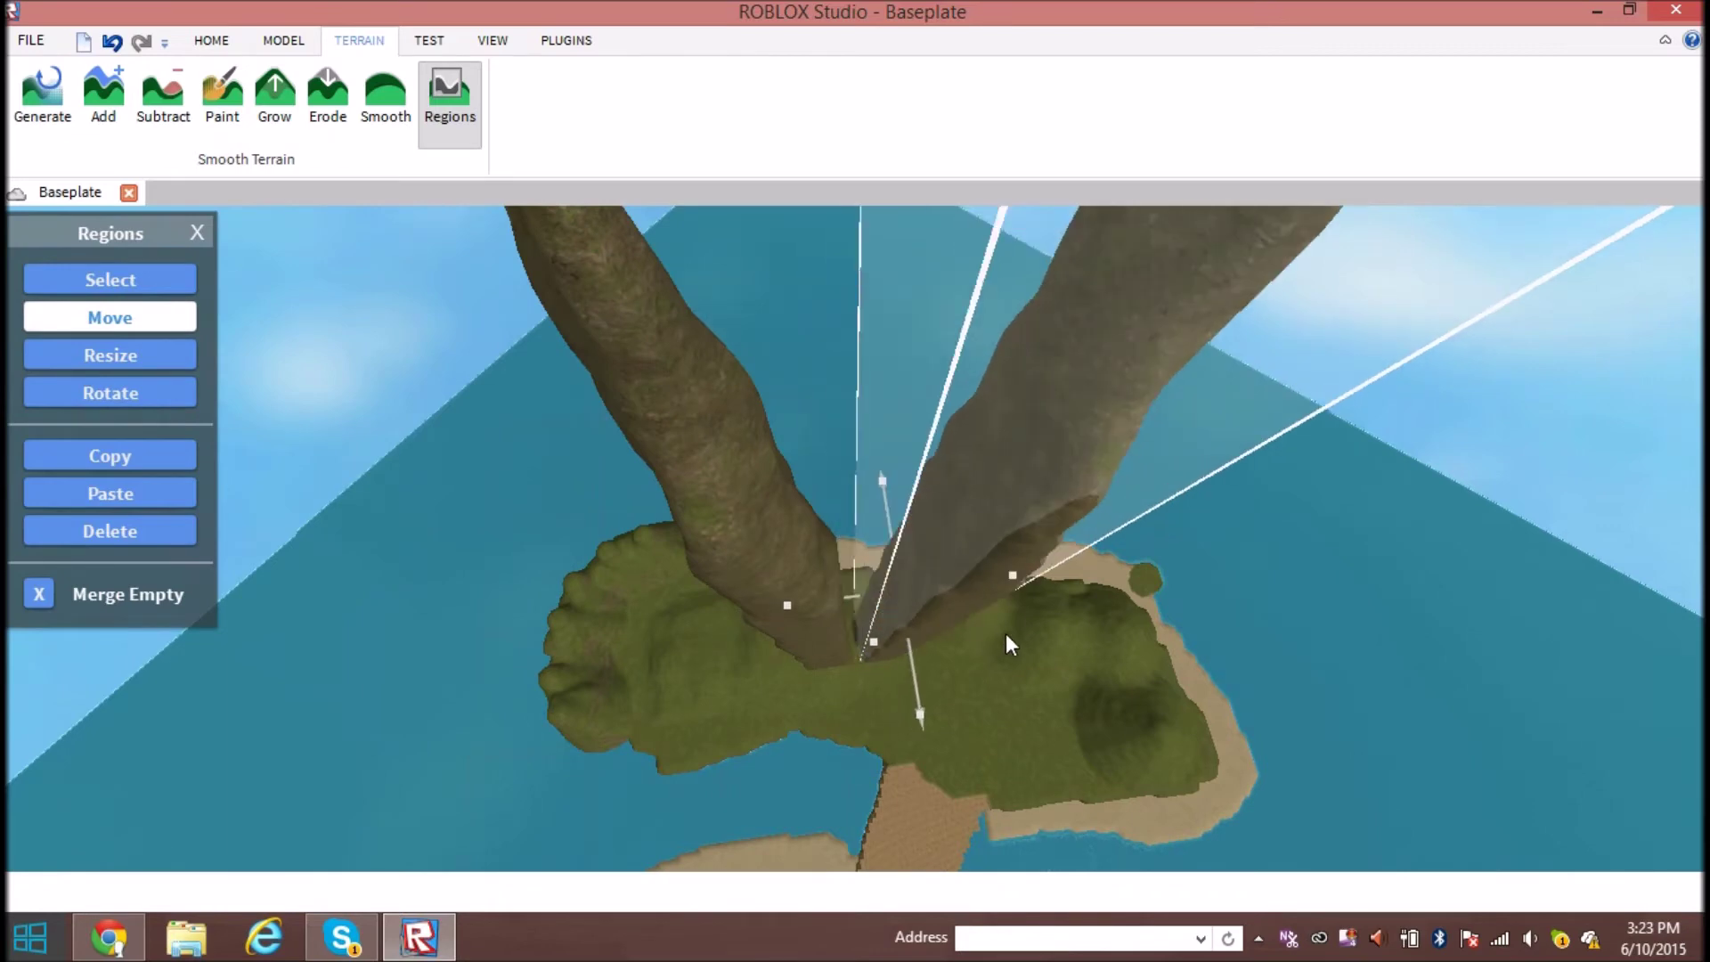
drag(920, 676, 926, 759)
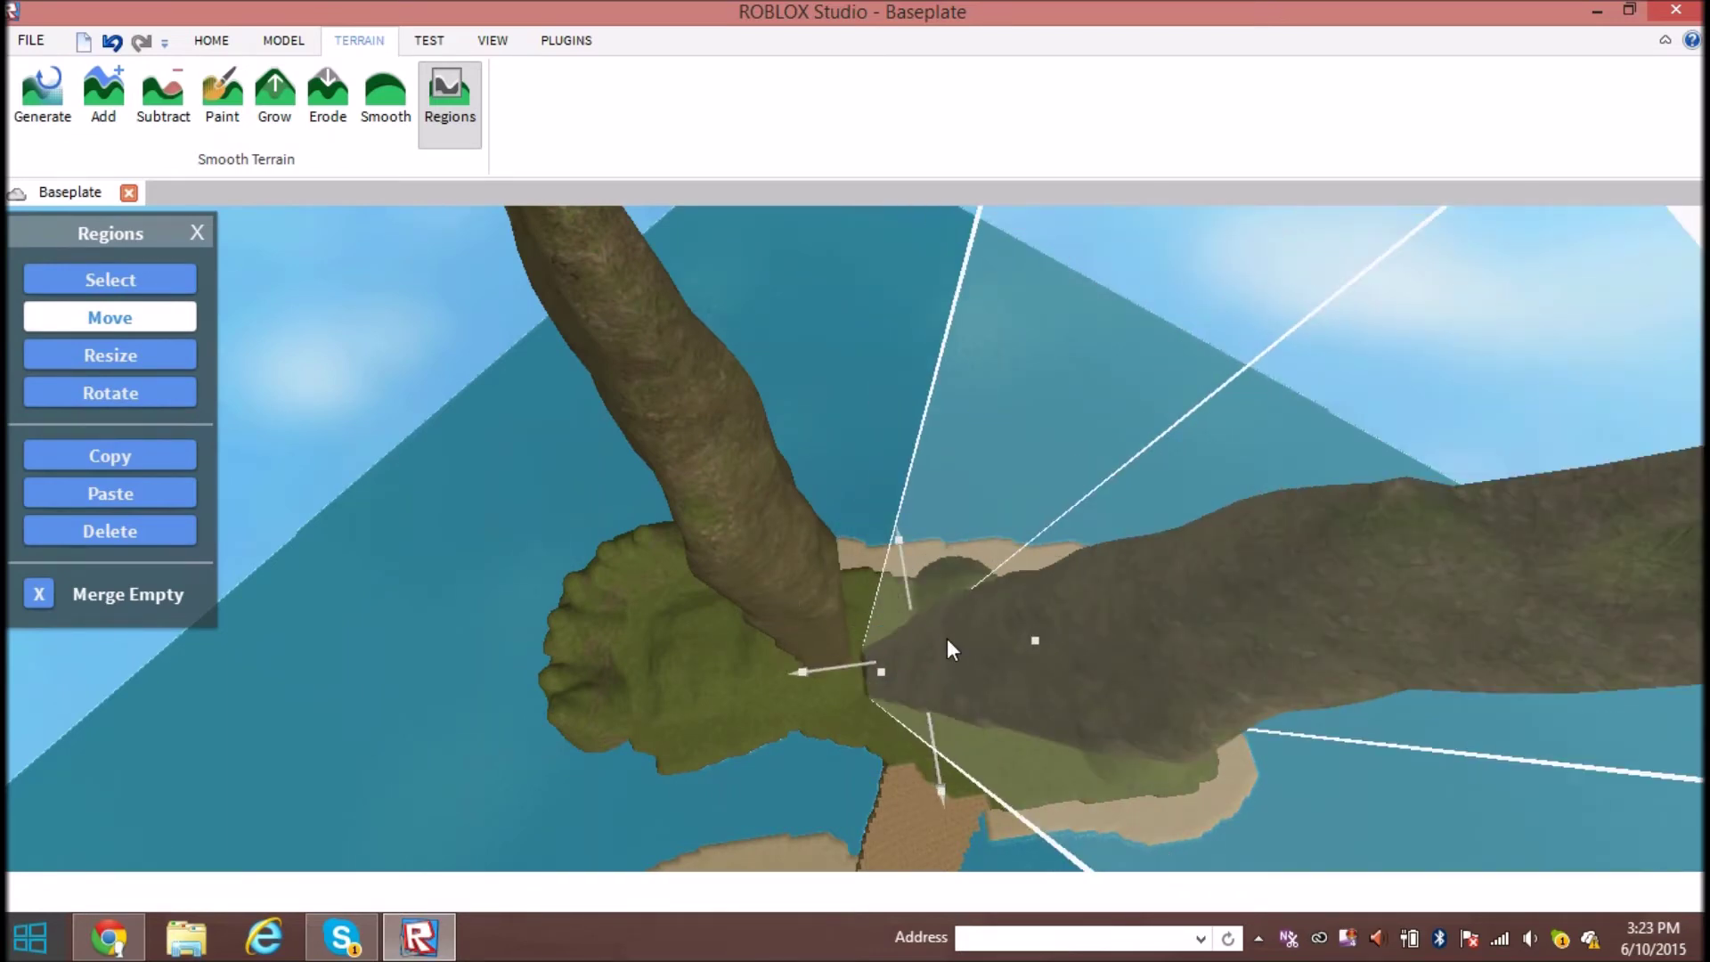
View both terrain columns from the side and delete the selected duplicate
right_drag(948, 638, 4, 614)
key(w)
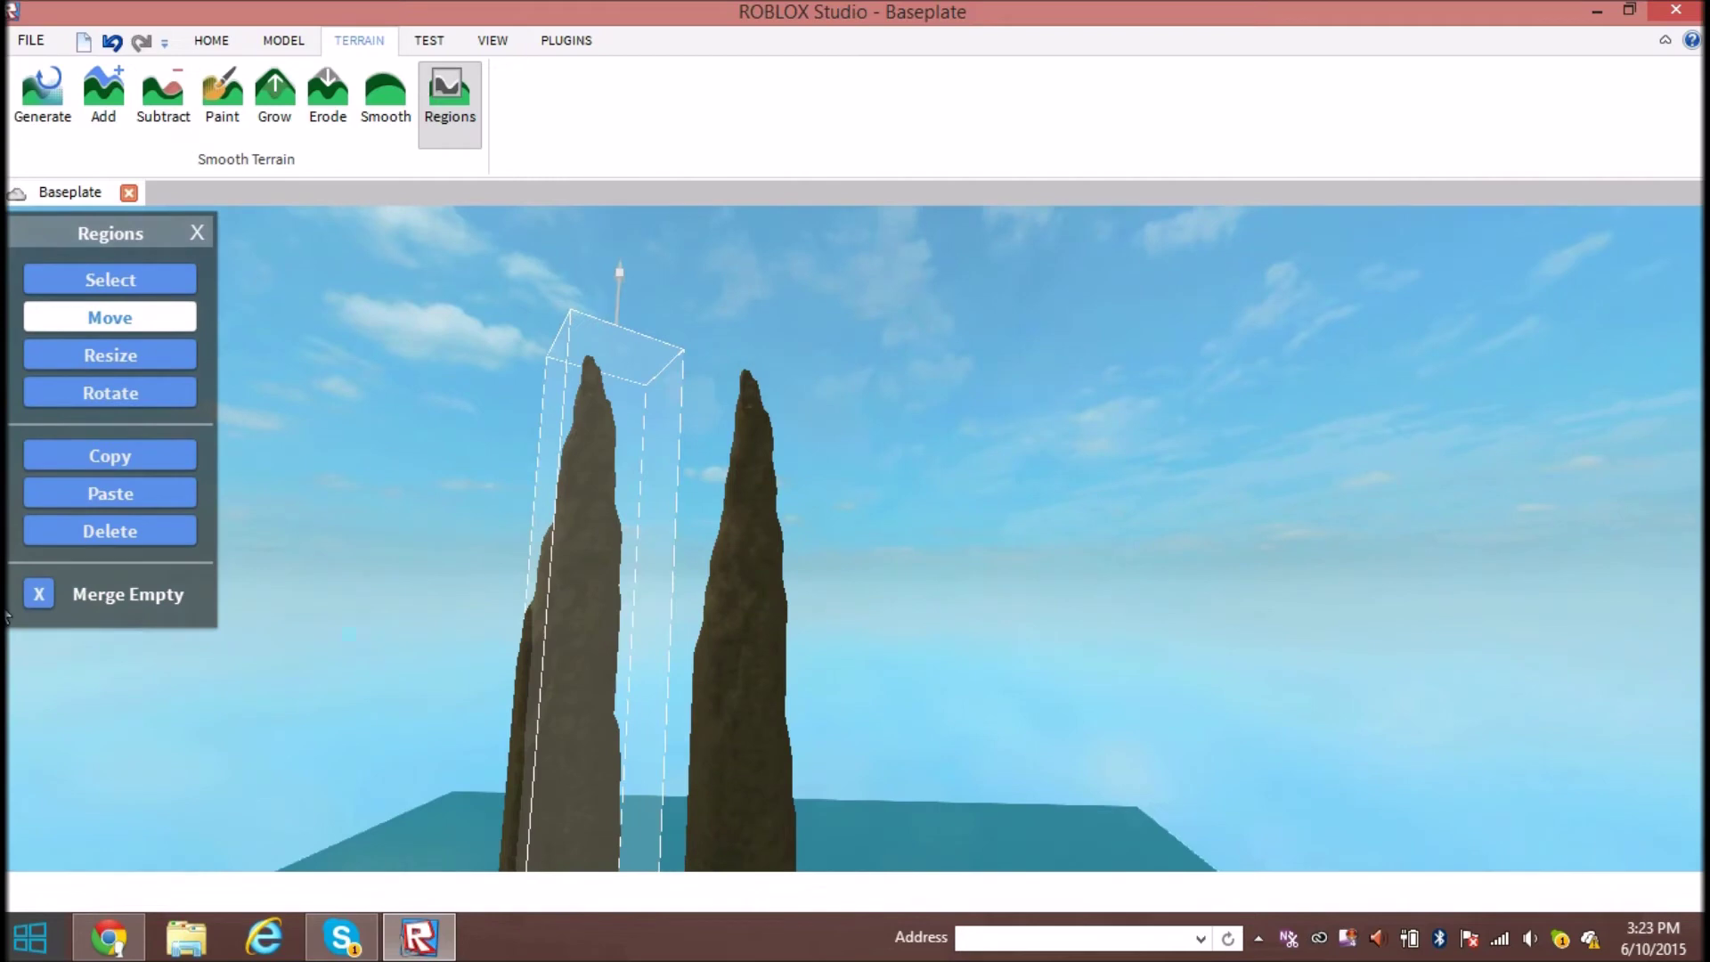
click(81, 531)
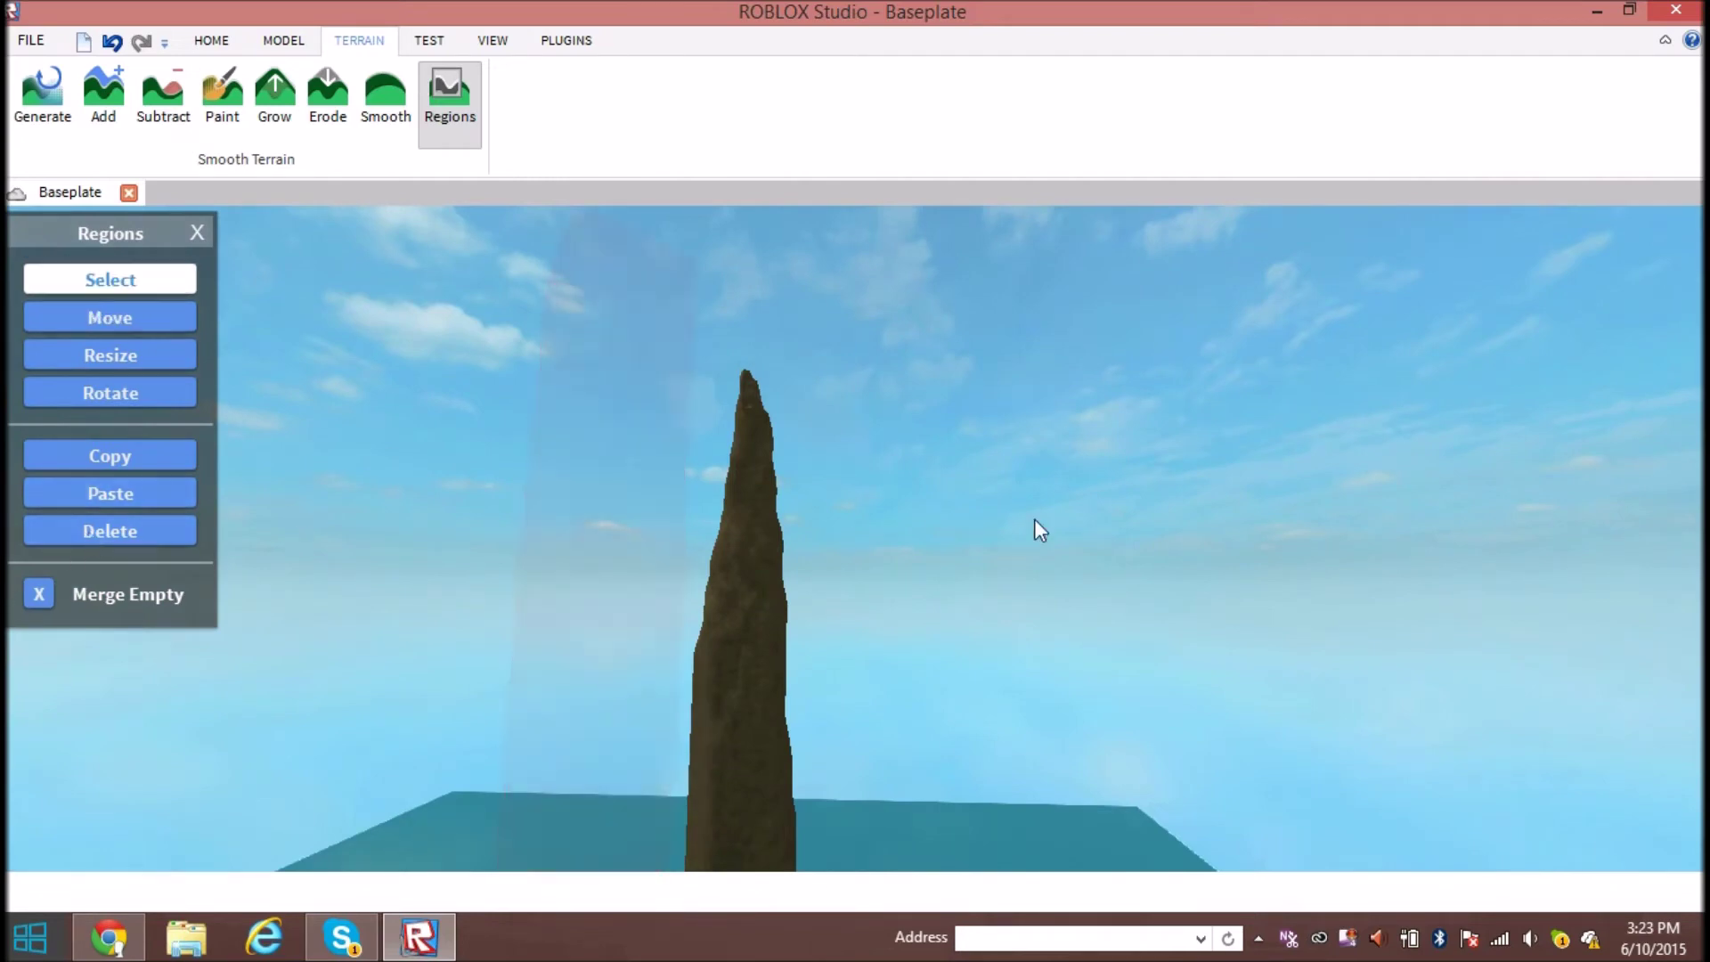
Select a region of terrain around the remaining column's base, extend the selection upward, then close the Regions tool
right_drag(1034, 518, 1084, 546)
scroll(1083, 544, up, 5)
drag(1402, 573, 686, 312)
right_drag(687, 312, 838, 418)
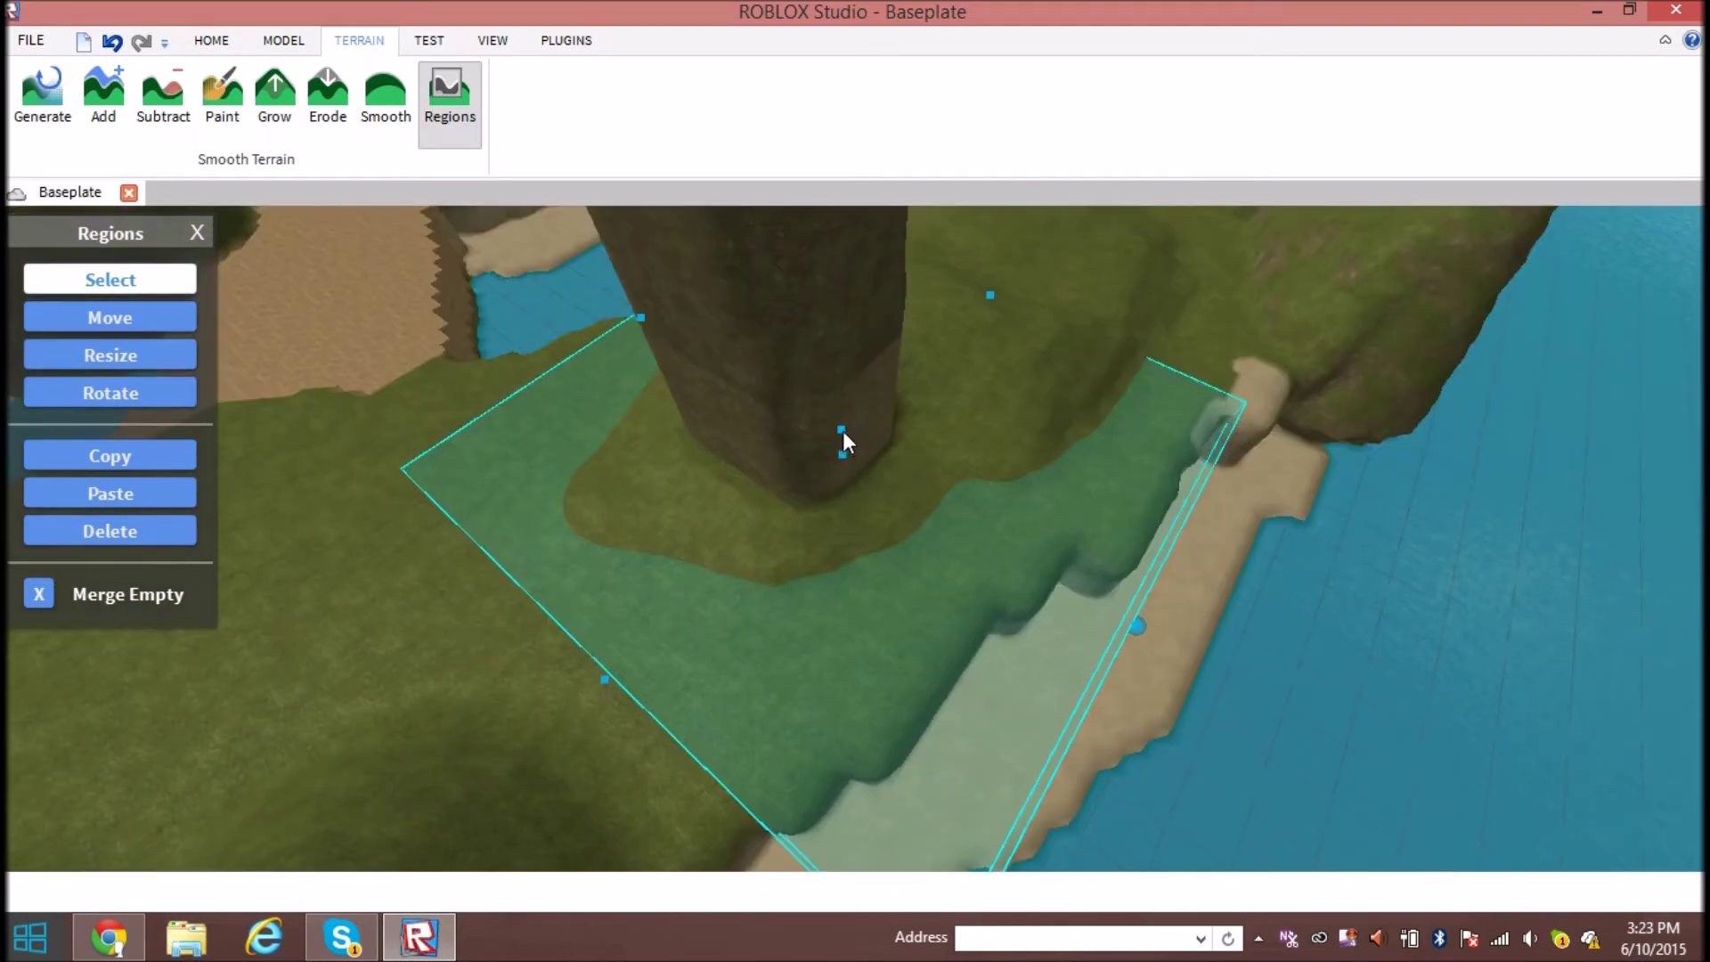
drag(843, 432, 837, 343)
scroll(1364, 614, down, 3)
click(1350, 609)
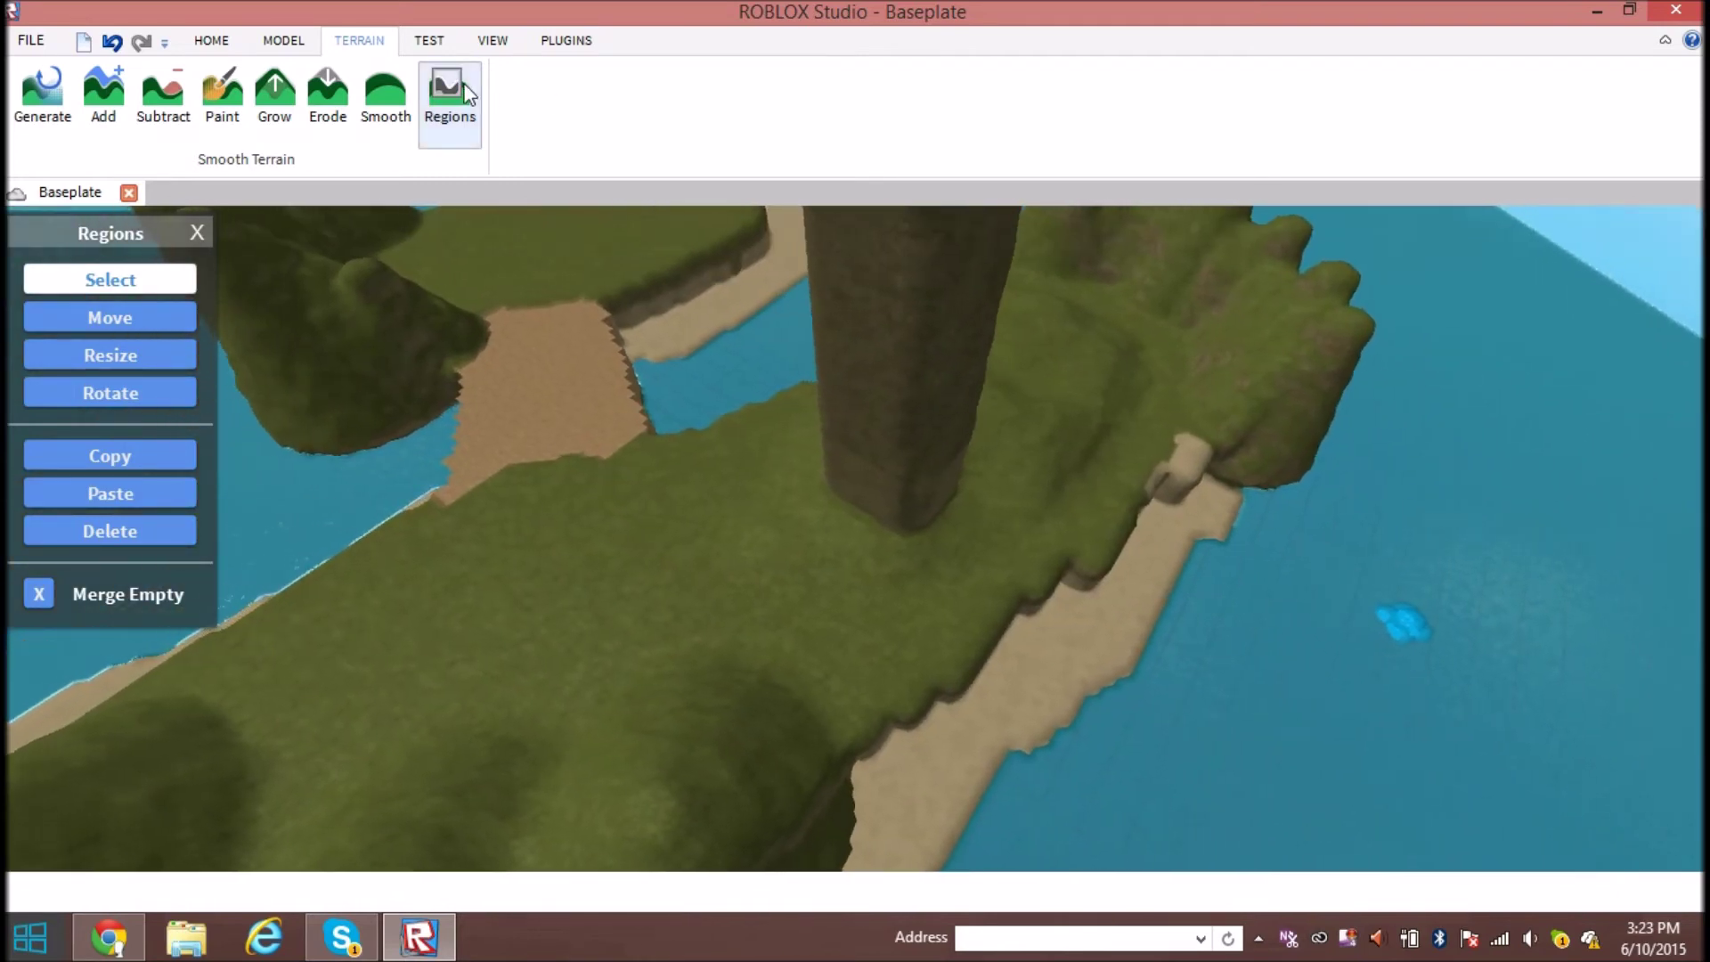
click(451, 98)
right_drag(1115, 579, 1211, 590)
drag(1214, 413, 1064, 372)
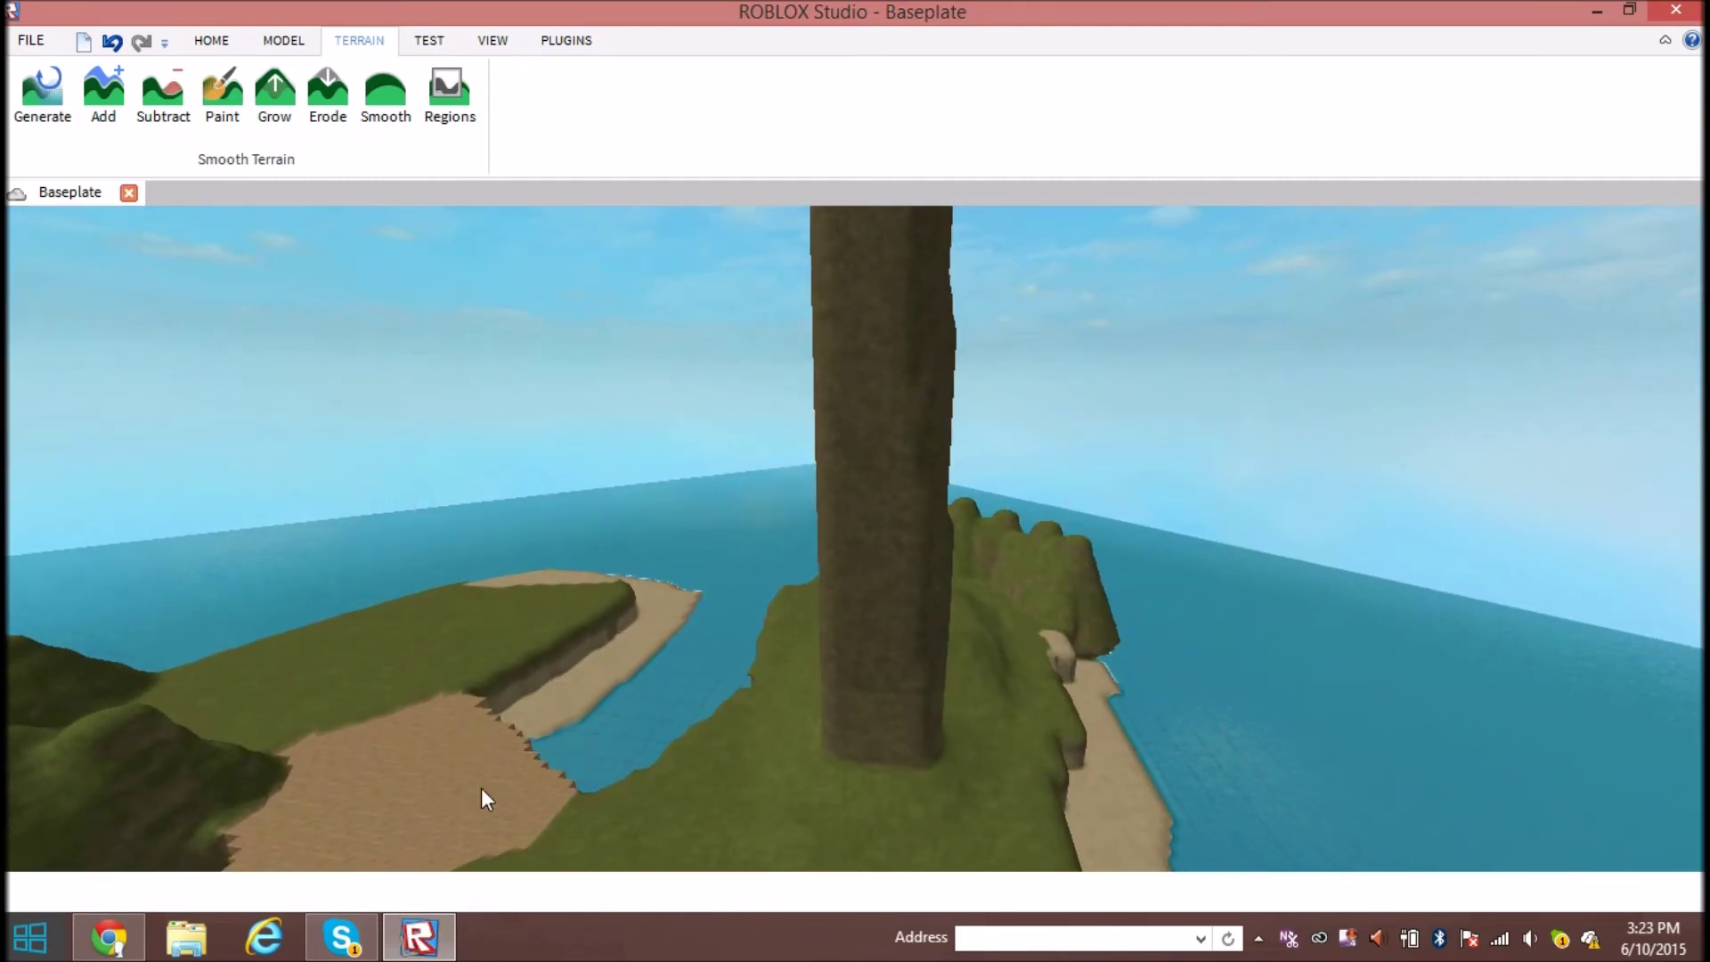
drag(1437, 343, 1392, 487)
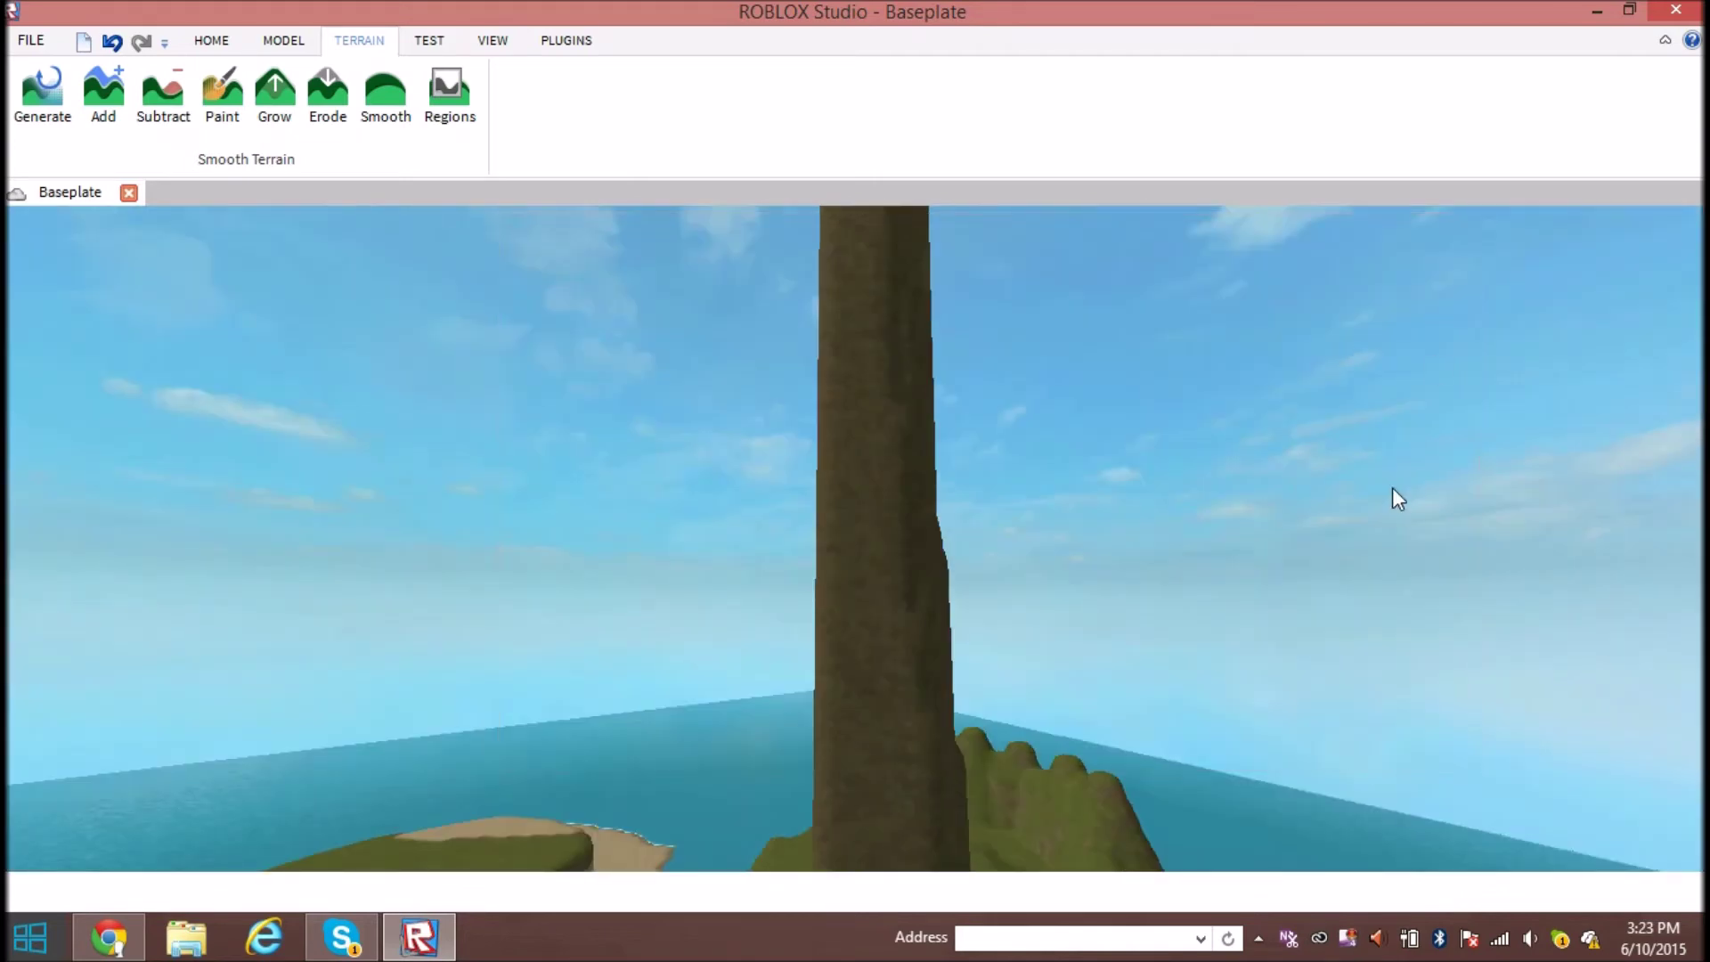
right_drag(1392, 488, 250, 862)
key(s)
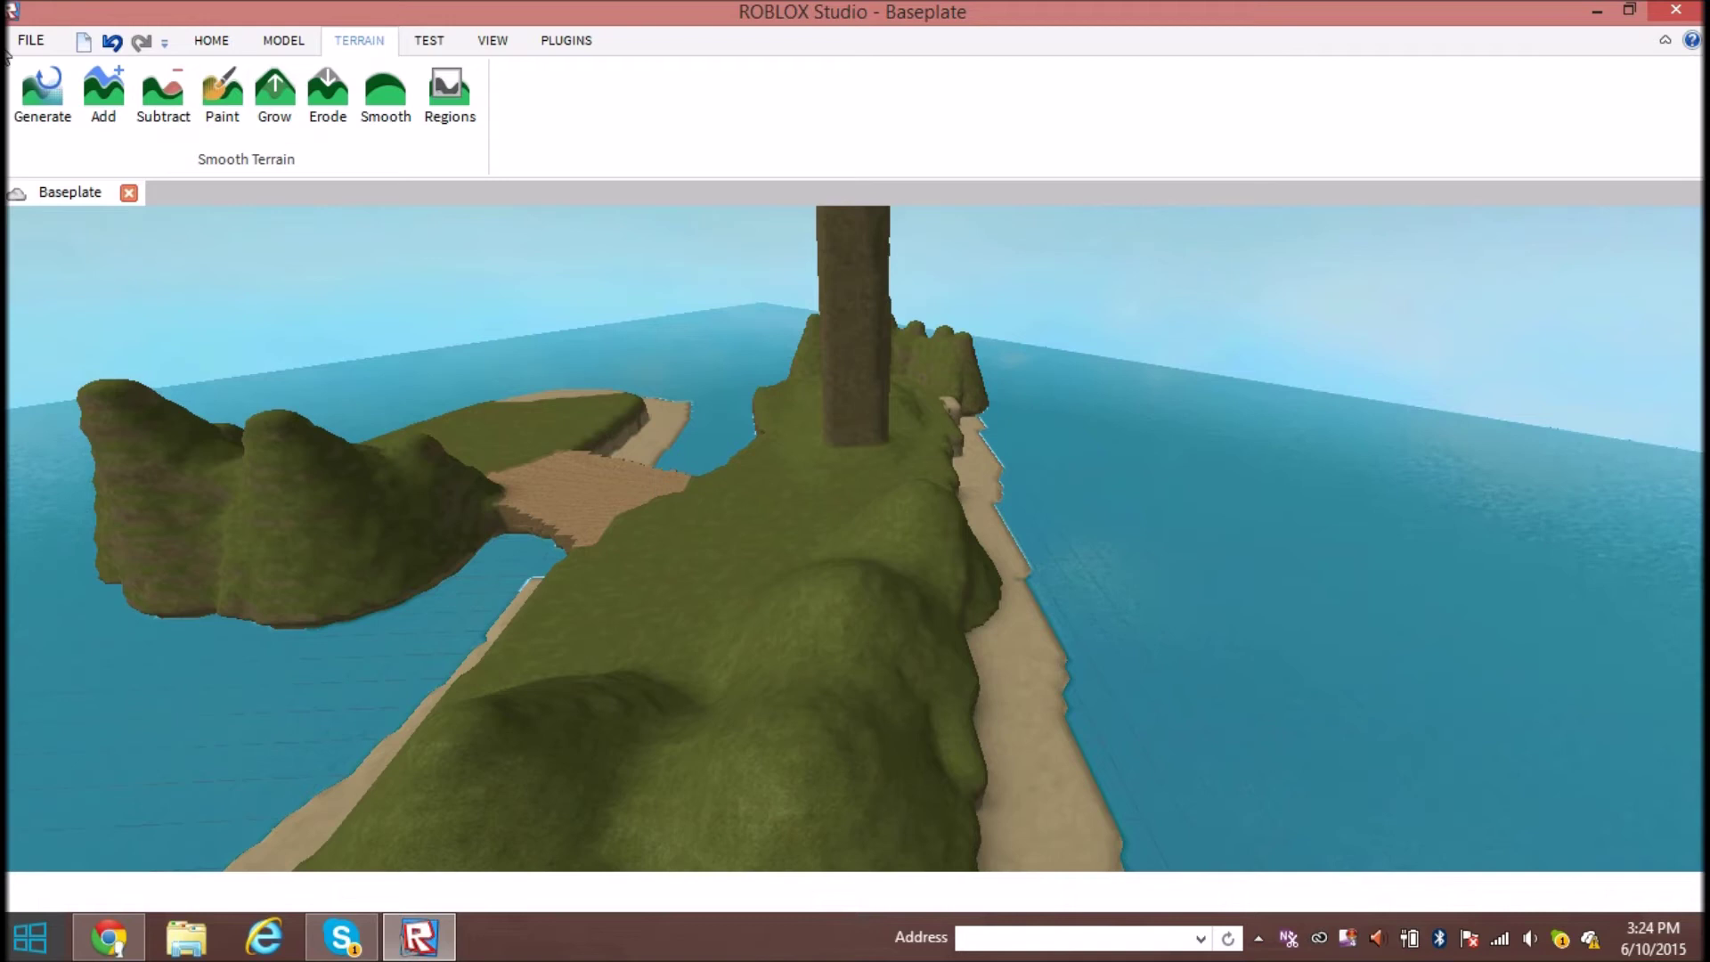
Open the terrain generation settings and review the size, hills, mountains, water and materials options
click(55, 95)
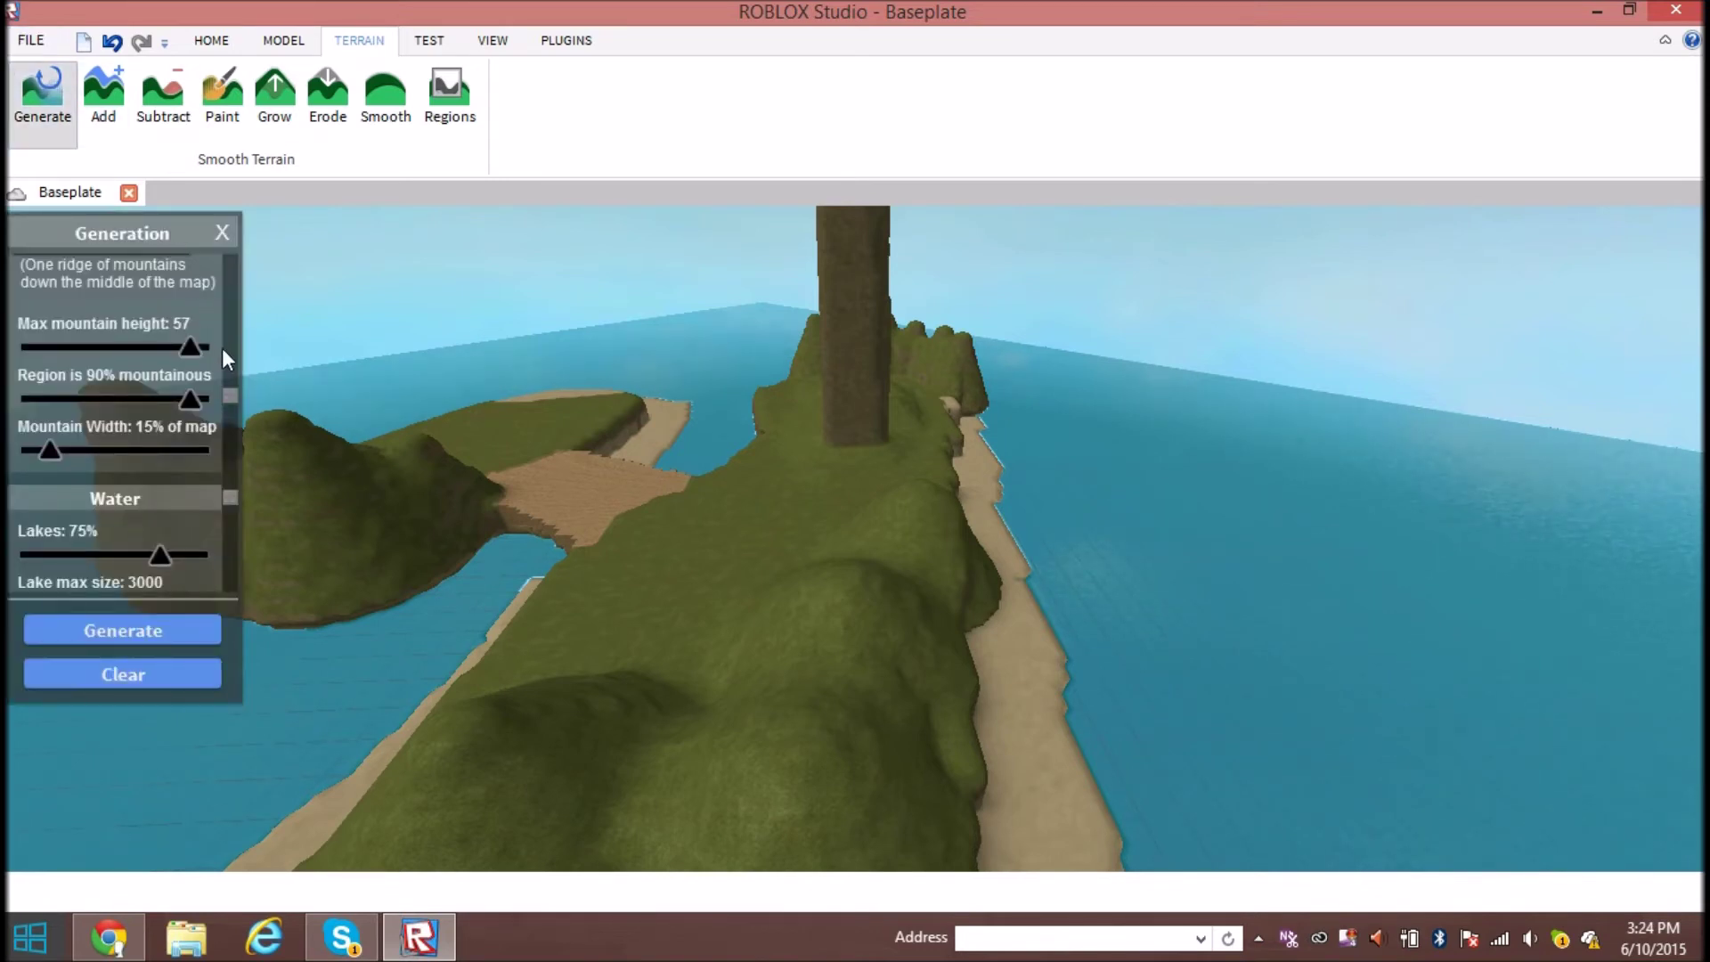
scroll(209, 458, down, 5)
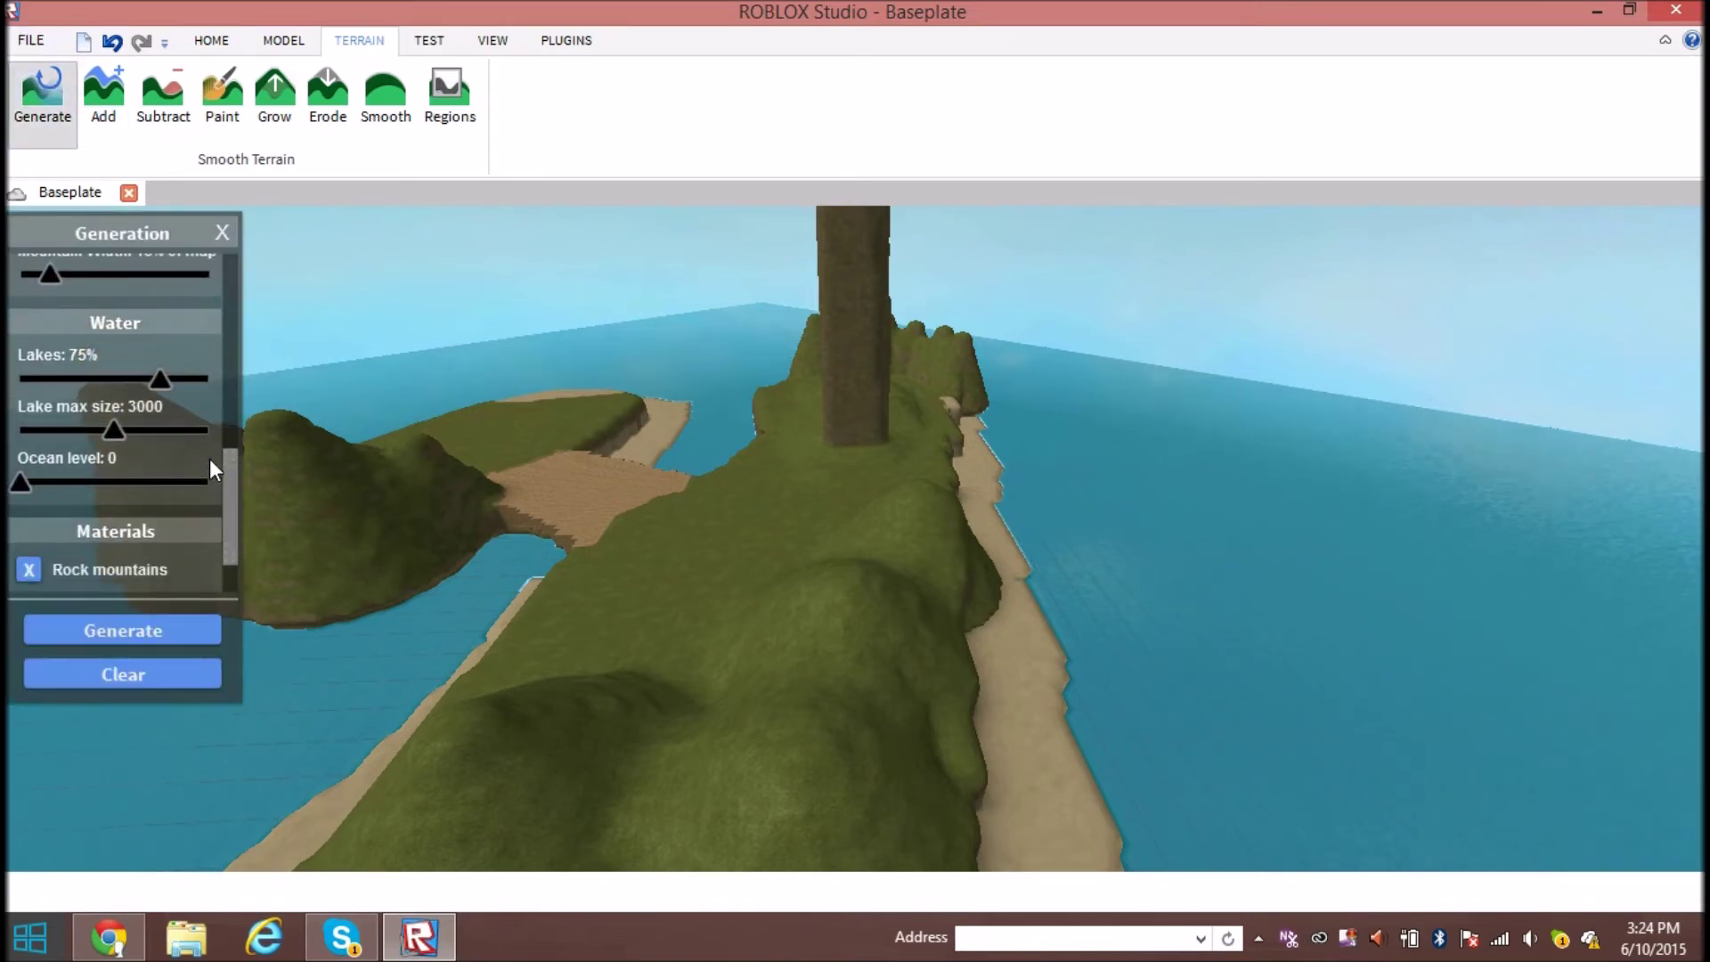
scroll(210, 459, down, 2)
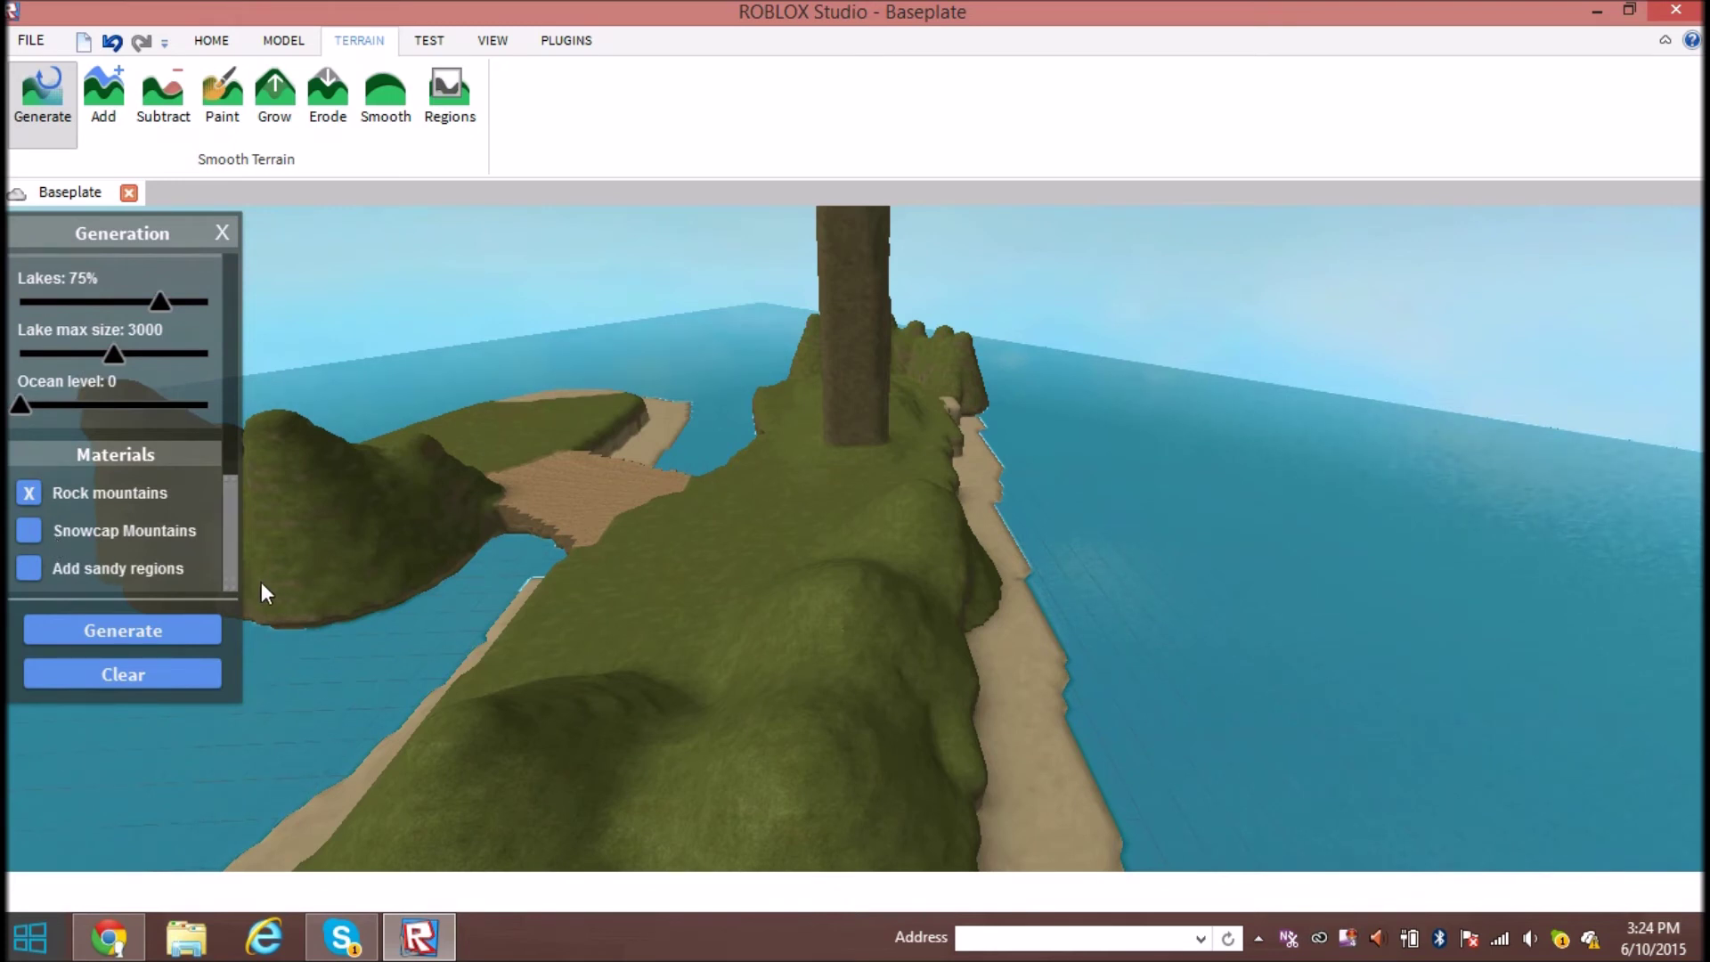
scroll(236, 555, up, 7)
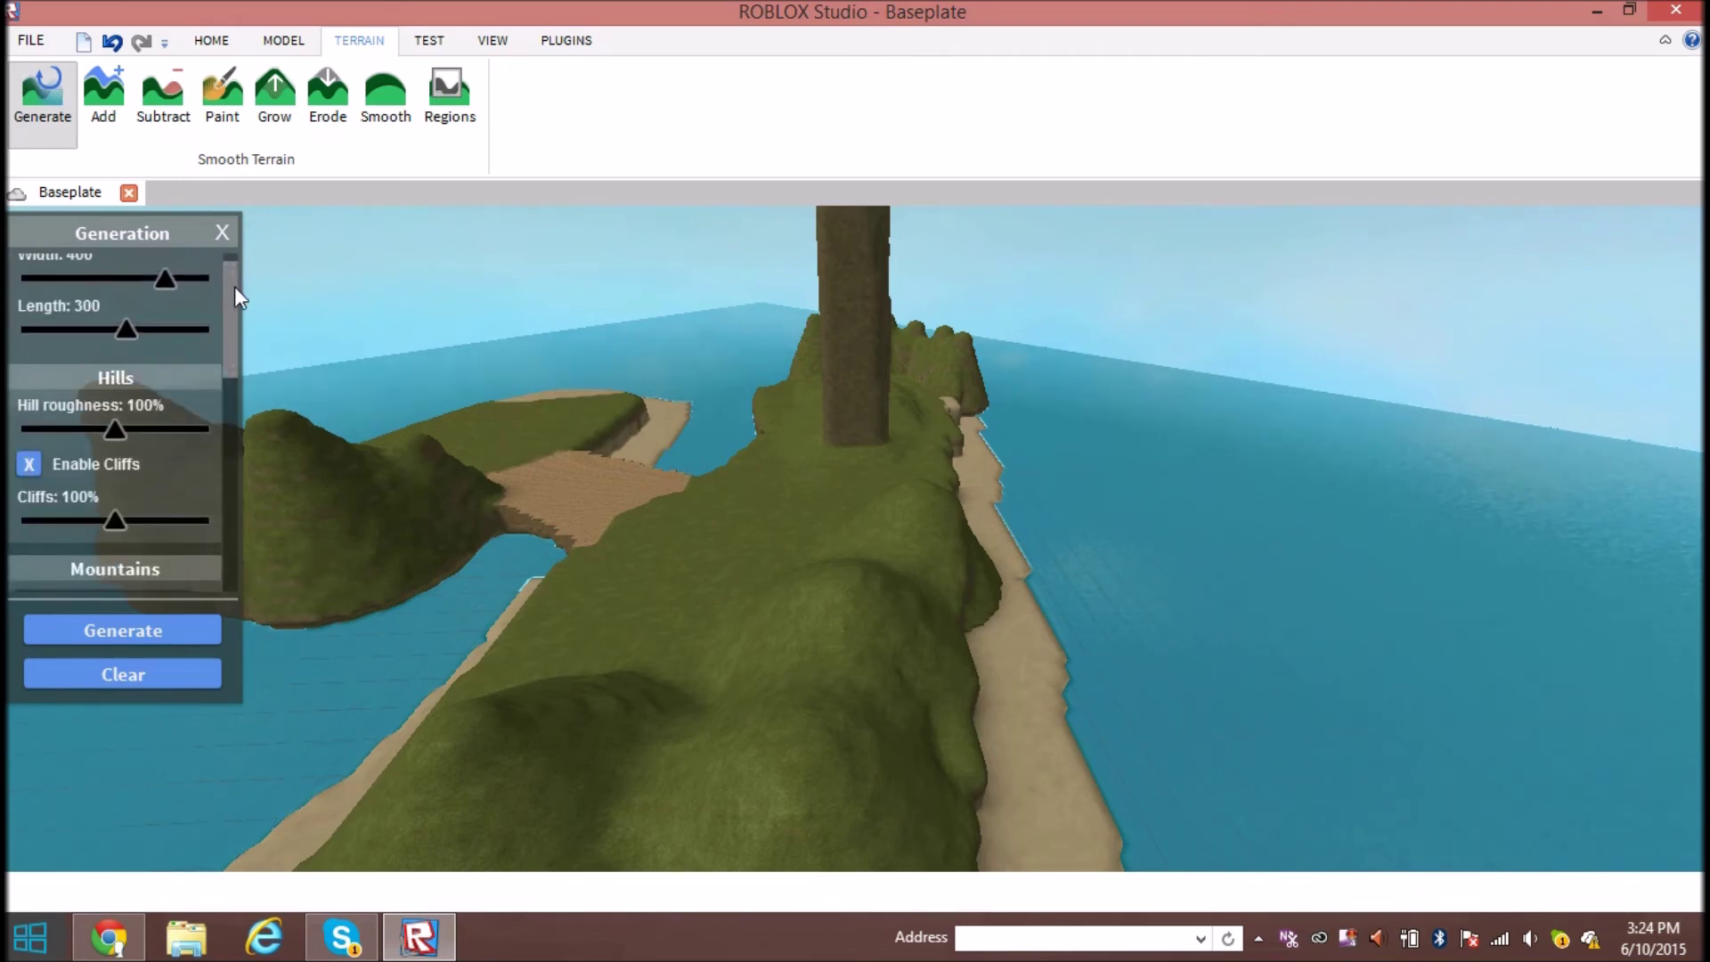
scroll(186, 282, down, 1)
scroll(181, 264, up, 1)
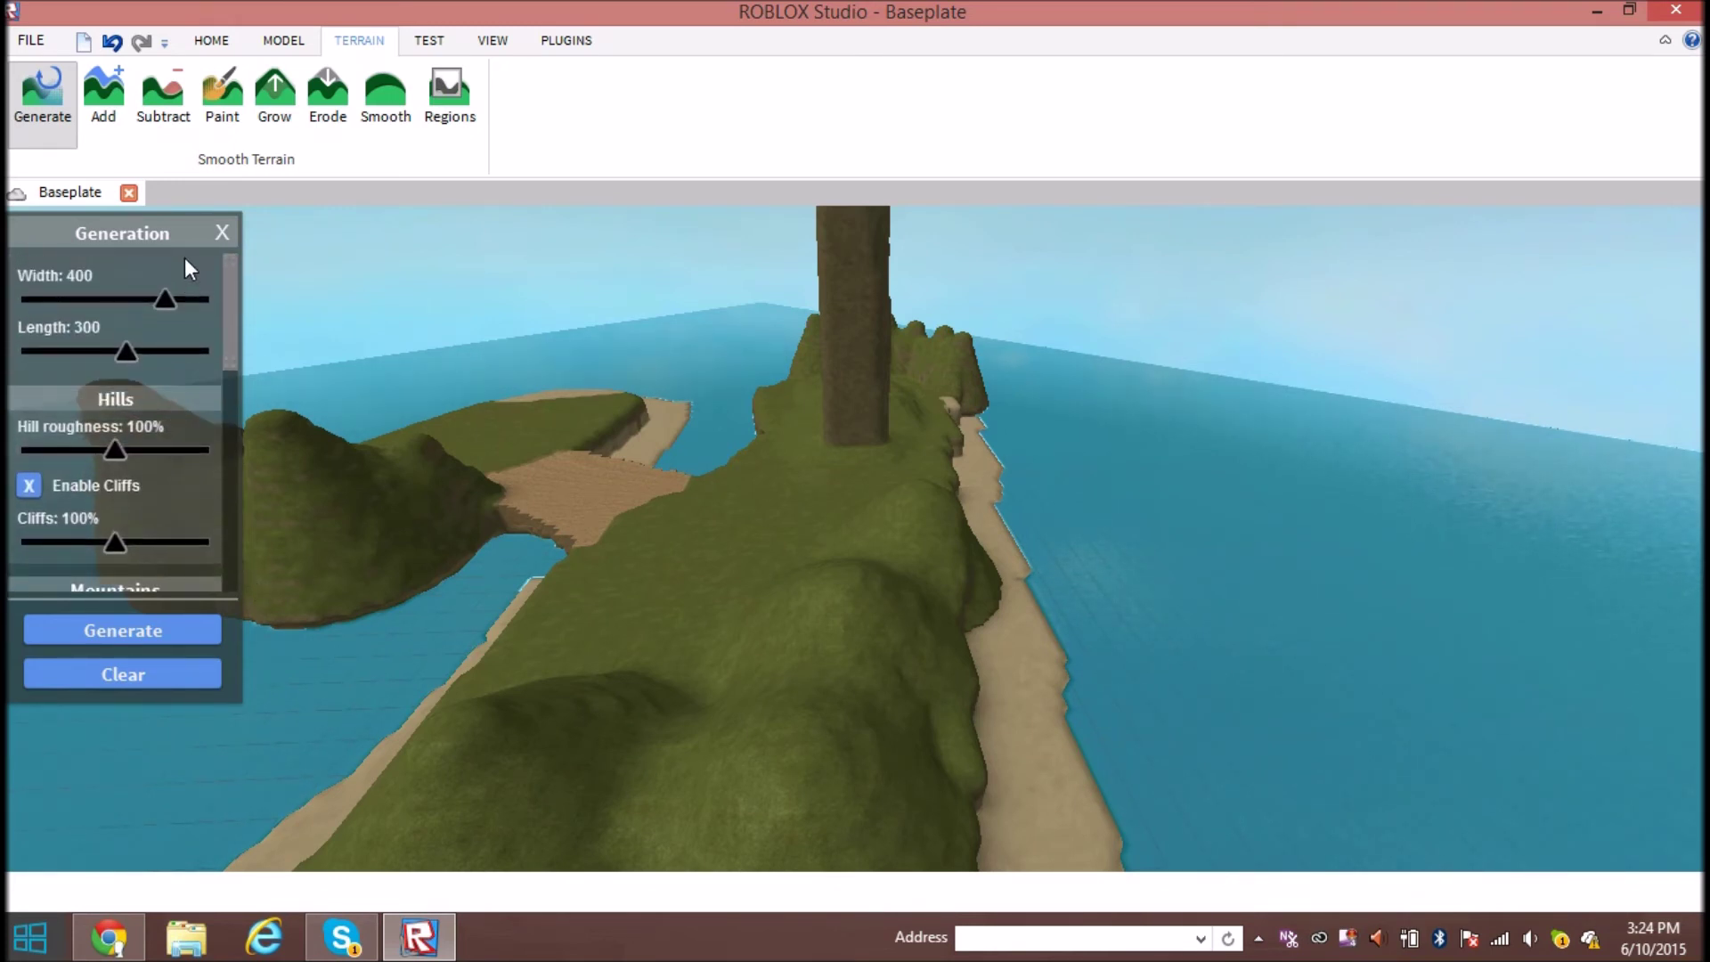
scroll(184, 275, down, 1)
scroll(184, 275, up, 1)
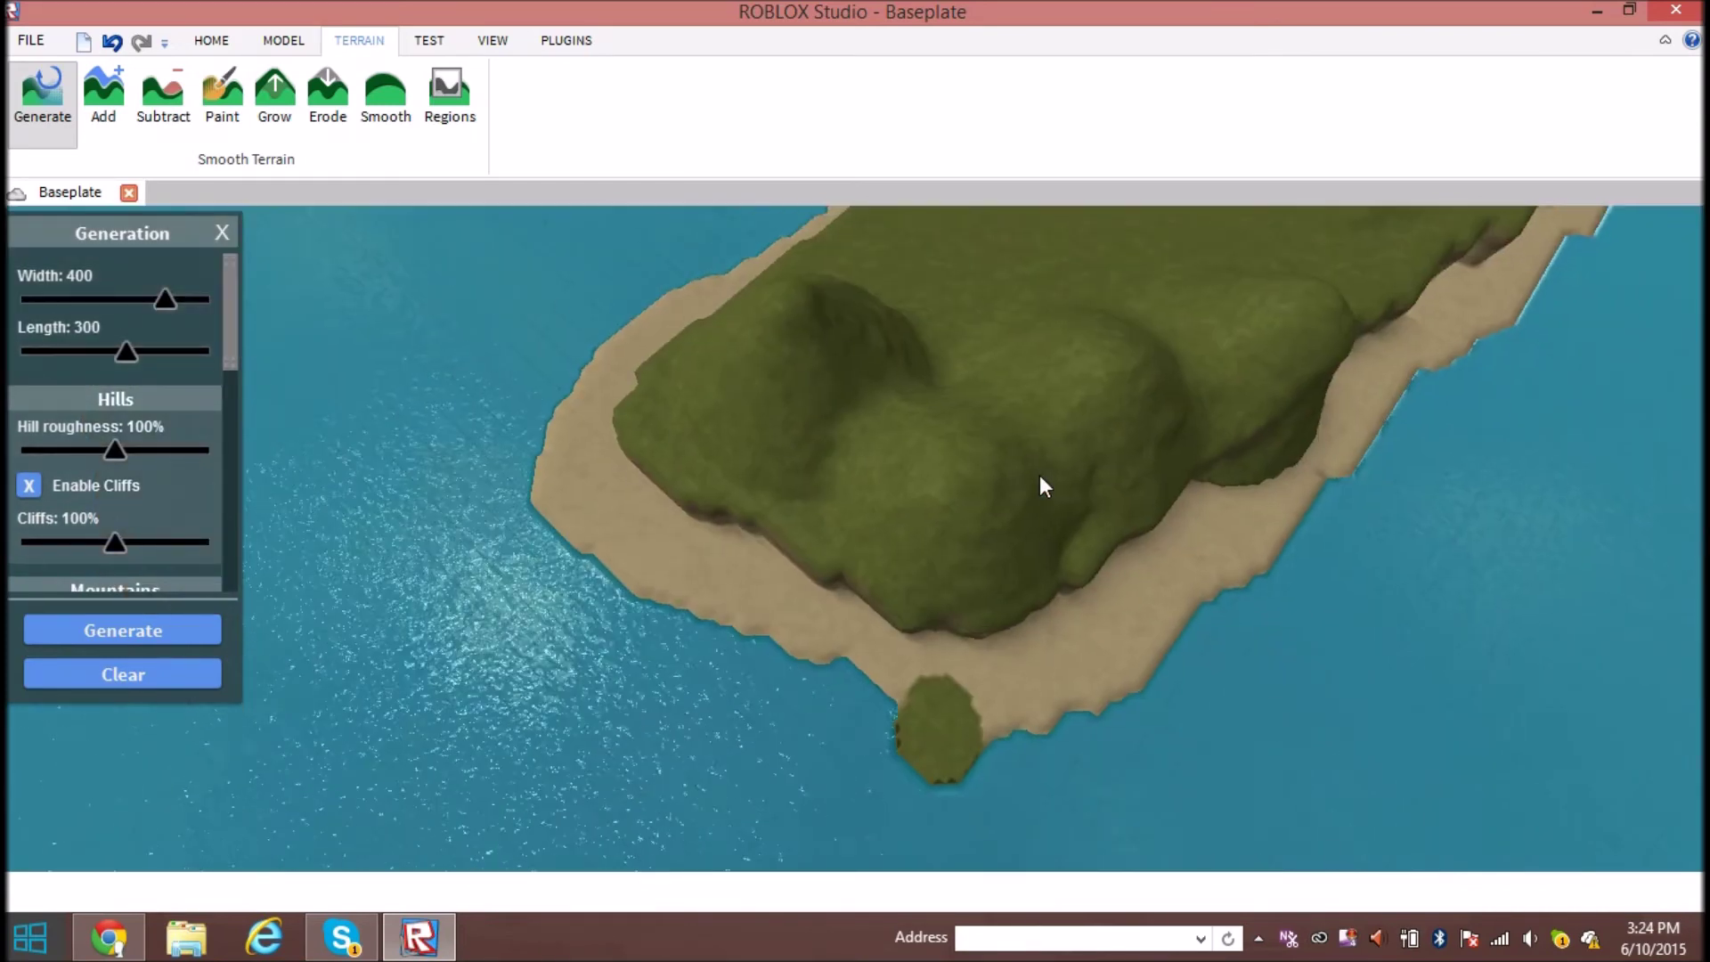
Examine the island map from above and go through the generator's mountain and water settings
scroll(1040, 474, down, 5)
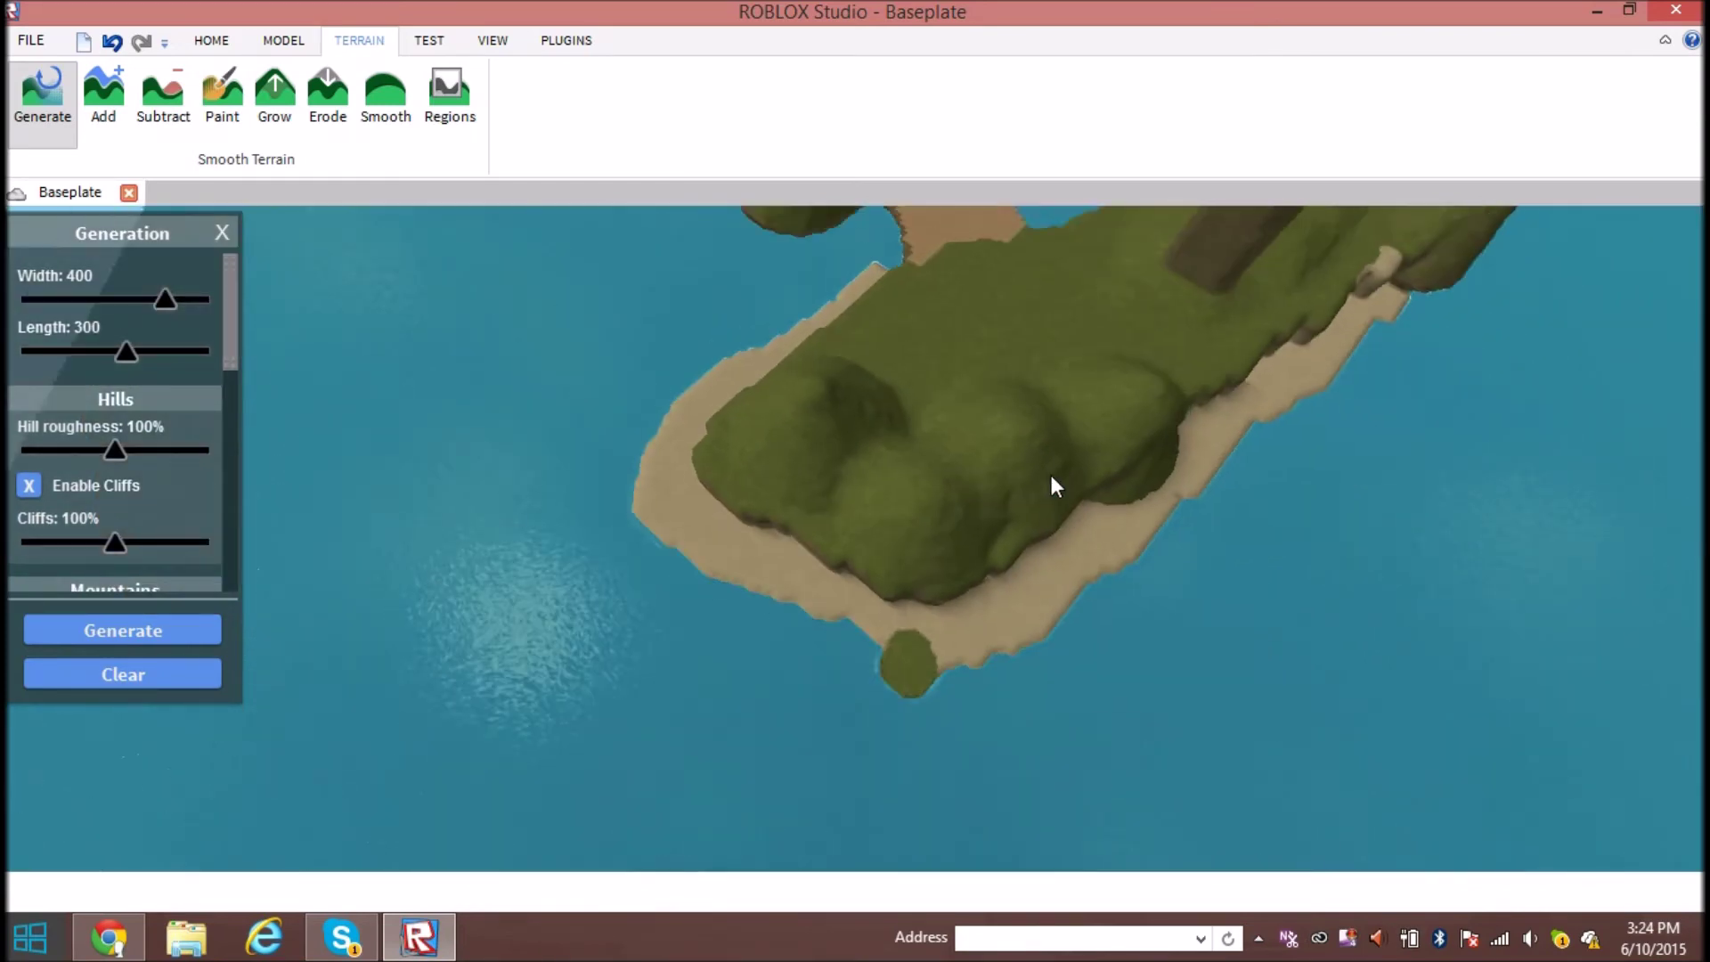
scroll(129, 386, down, 5)
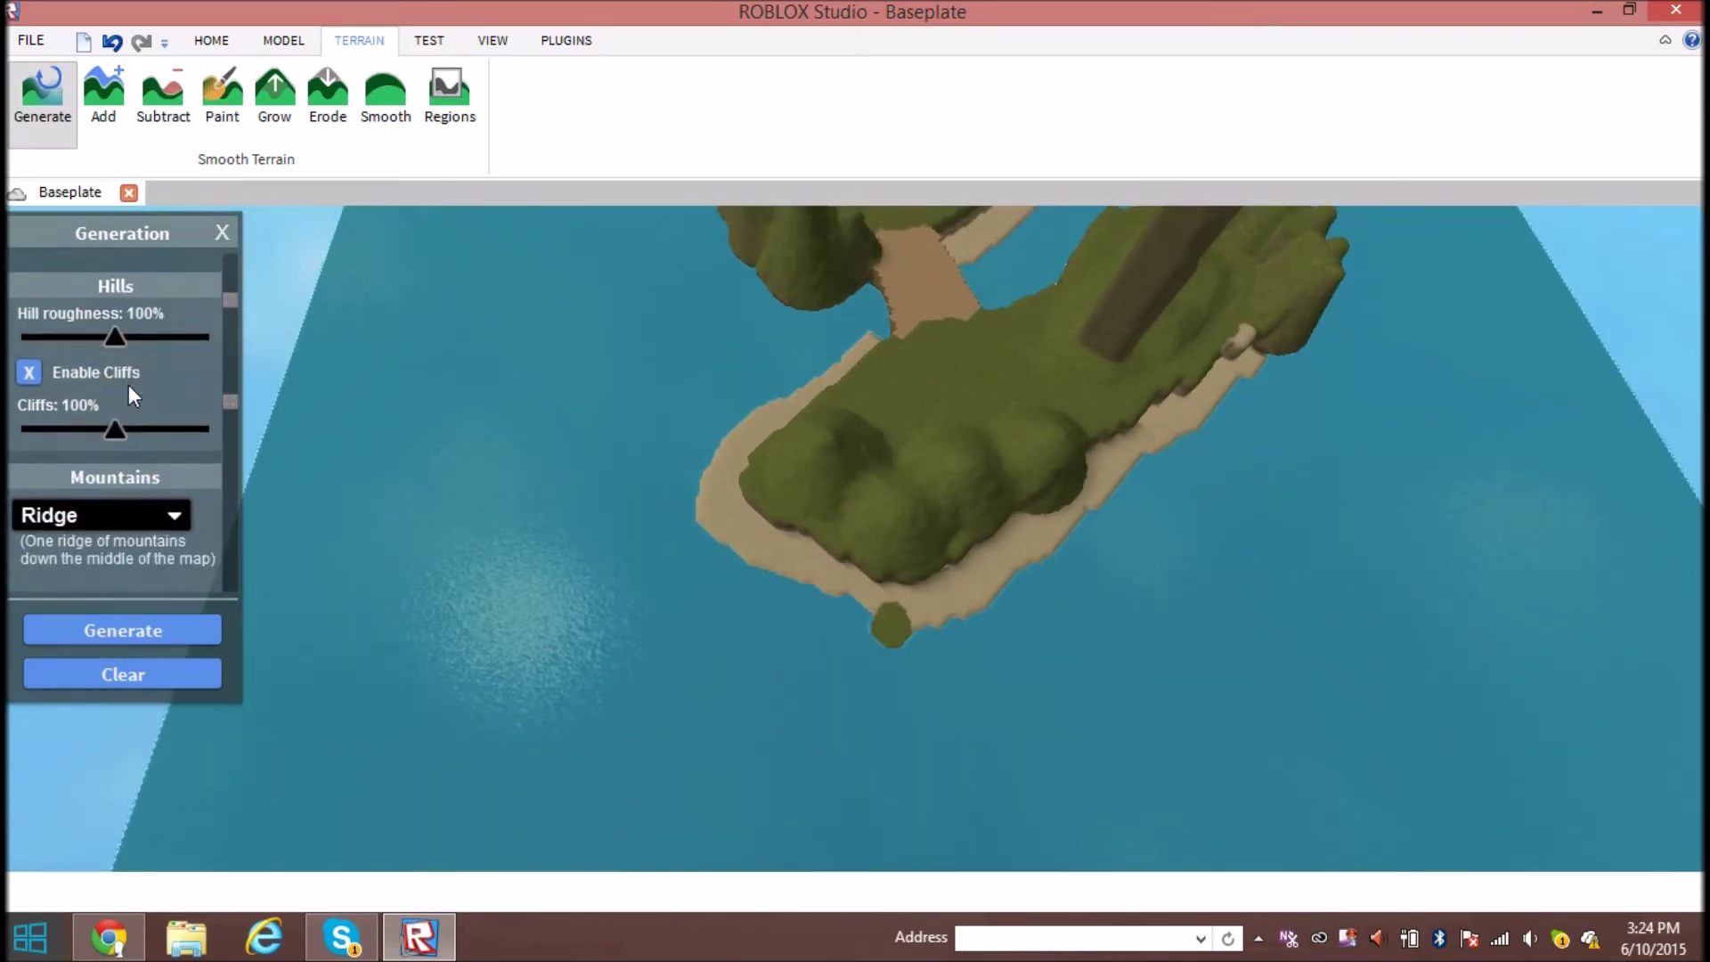
scroll(131, 534, down, 3)
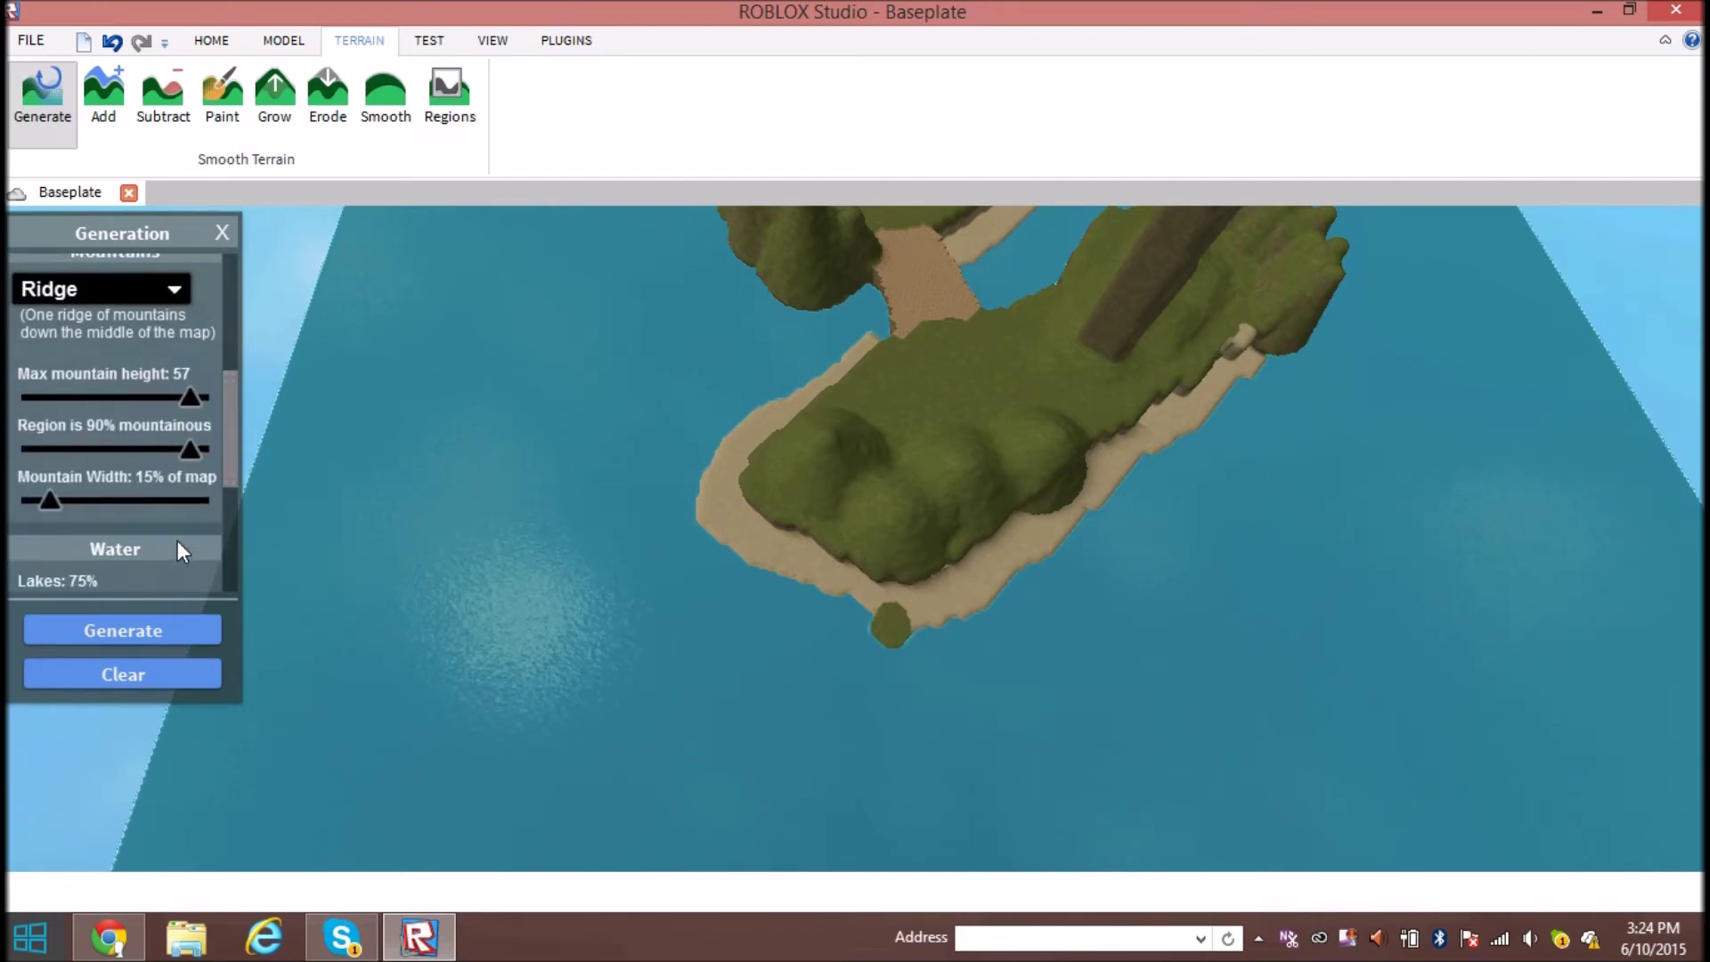
right_drag(826, 583, 826, 583)
scroll(764, 475, up, 5)
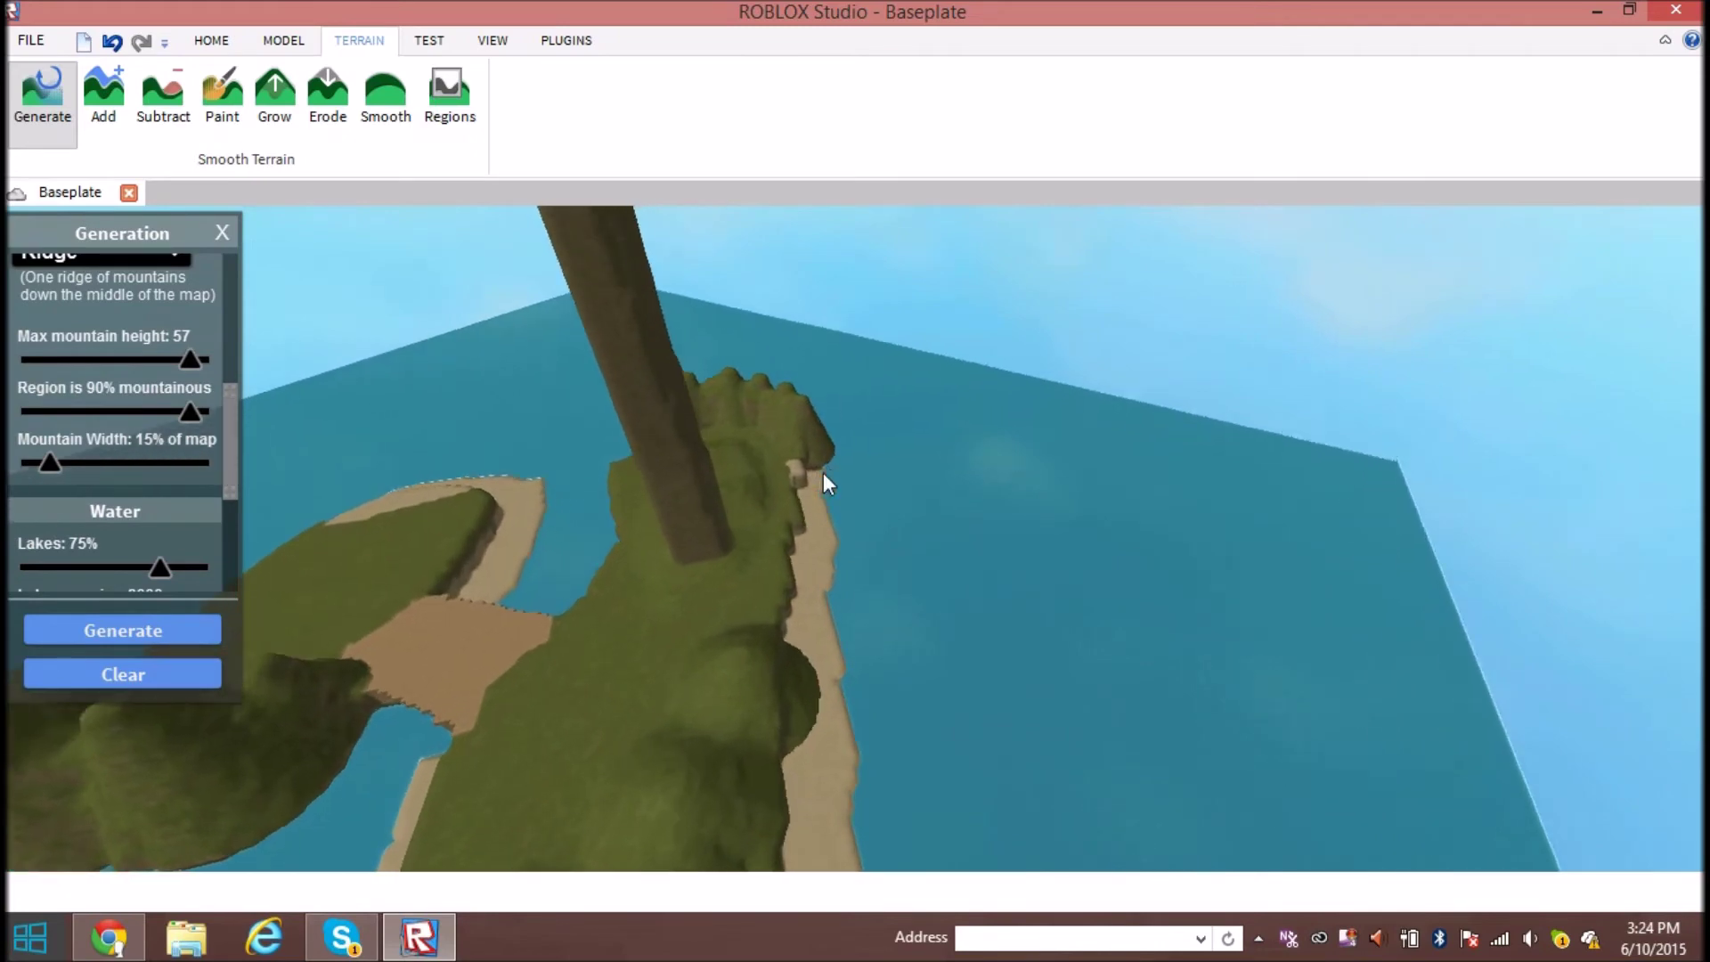
right_drag(982, 619, 982, 618)
scroll(1008, 554, down, 2)
scroll(1014, 560, down, 4)
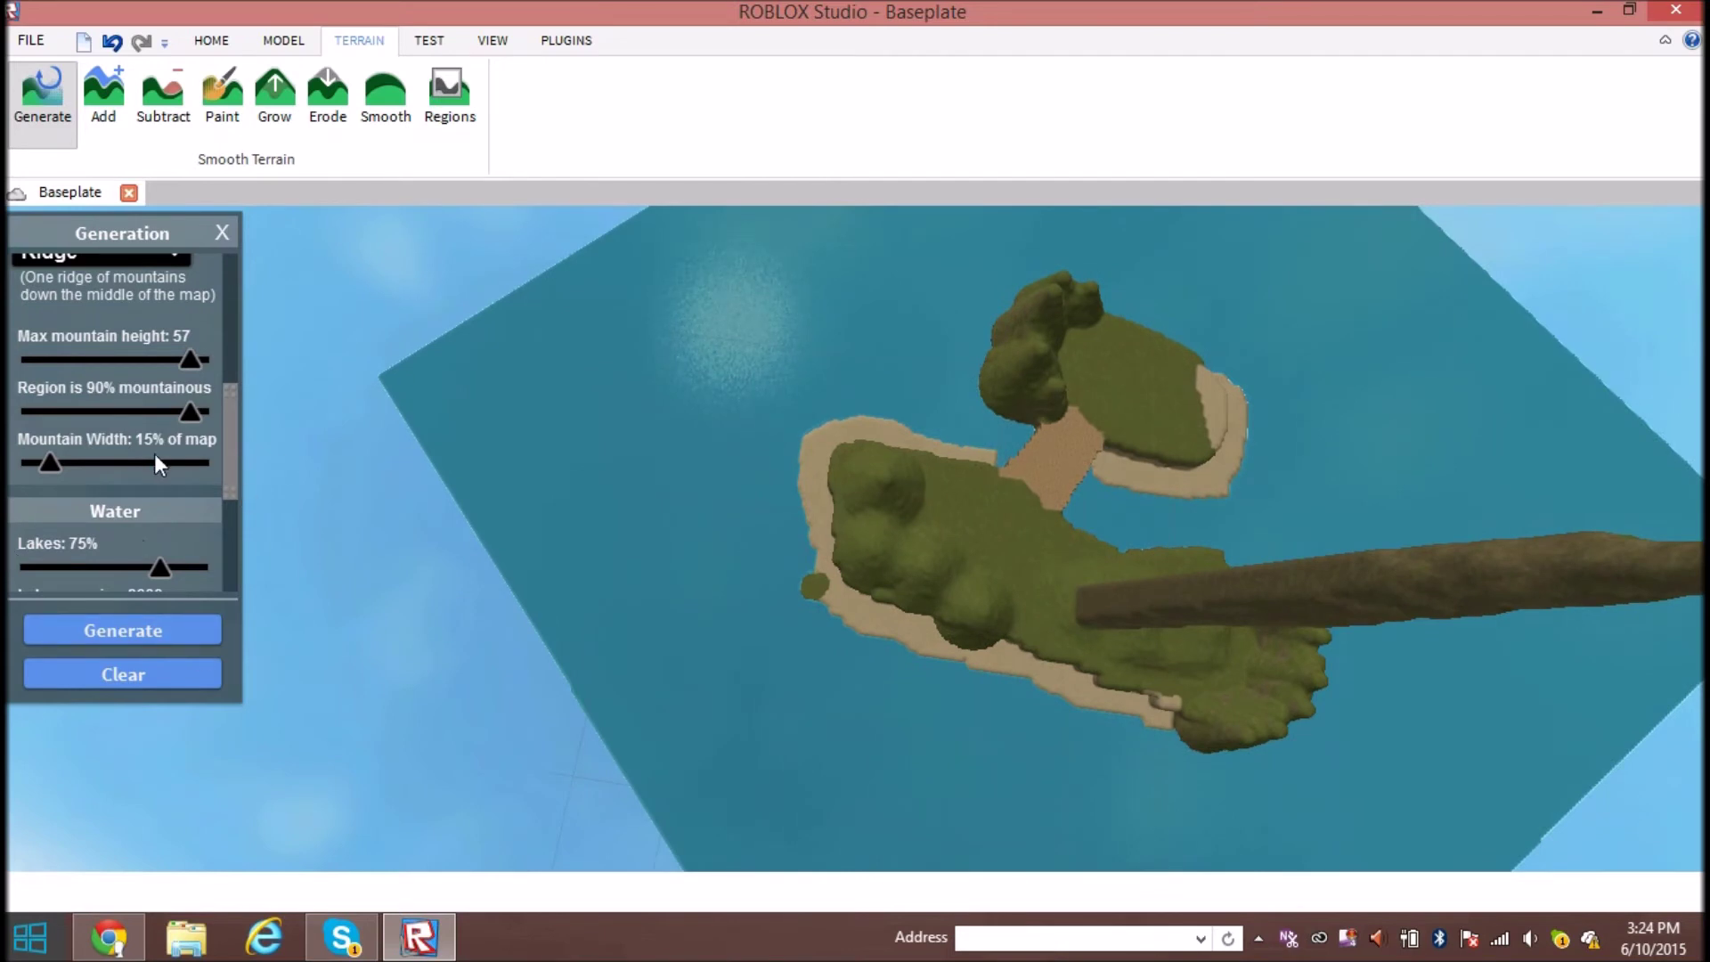
scroll(146, 452, down, 5)
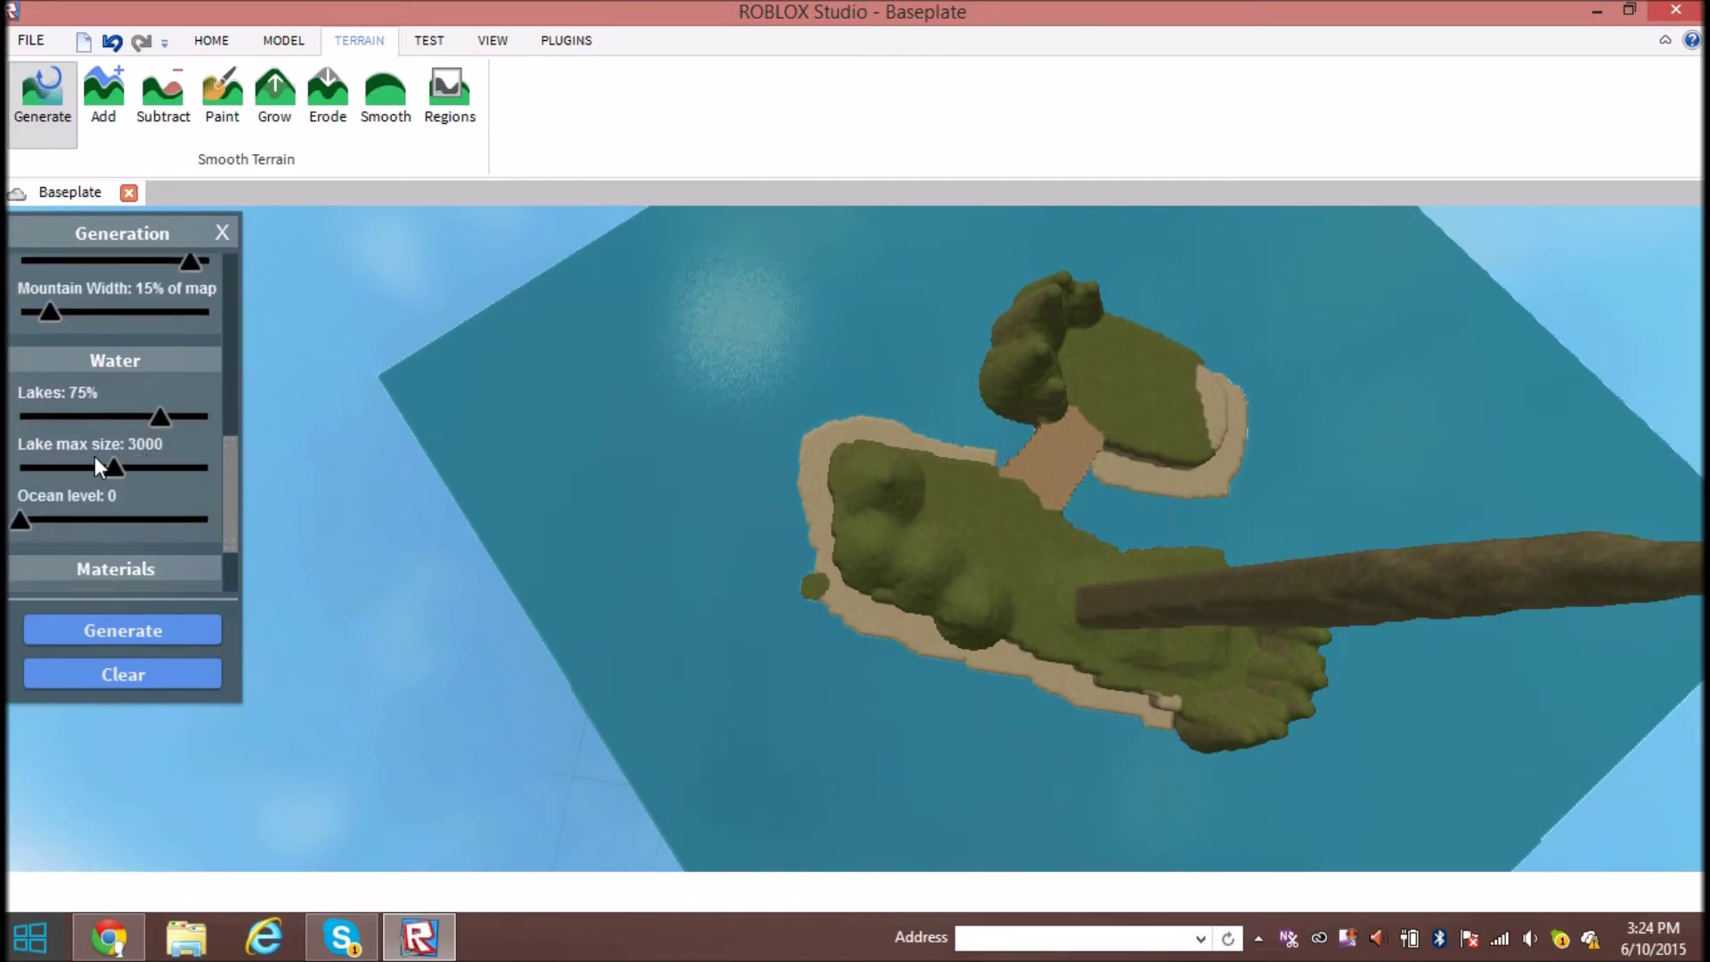
Set the generator's maximum lake size to 4000 and generate new terrain with Ridge mountains
mouse_move(110, 469)
mouse_down()
mouse_move(189, 474)
mouse_move(144, 472)
mouse_up()
right_drag(848, 505, 902, 526)
scroll(38, 451, down, 1)
scroll(38, 449, up, 5)
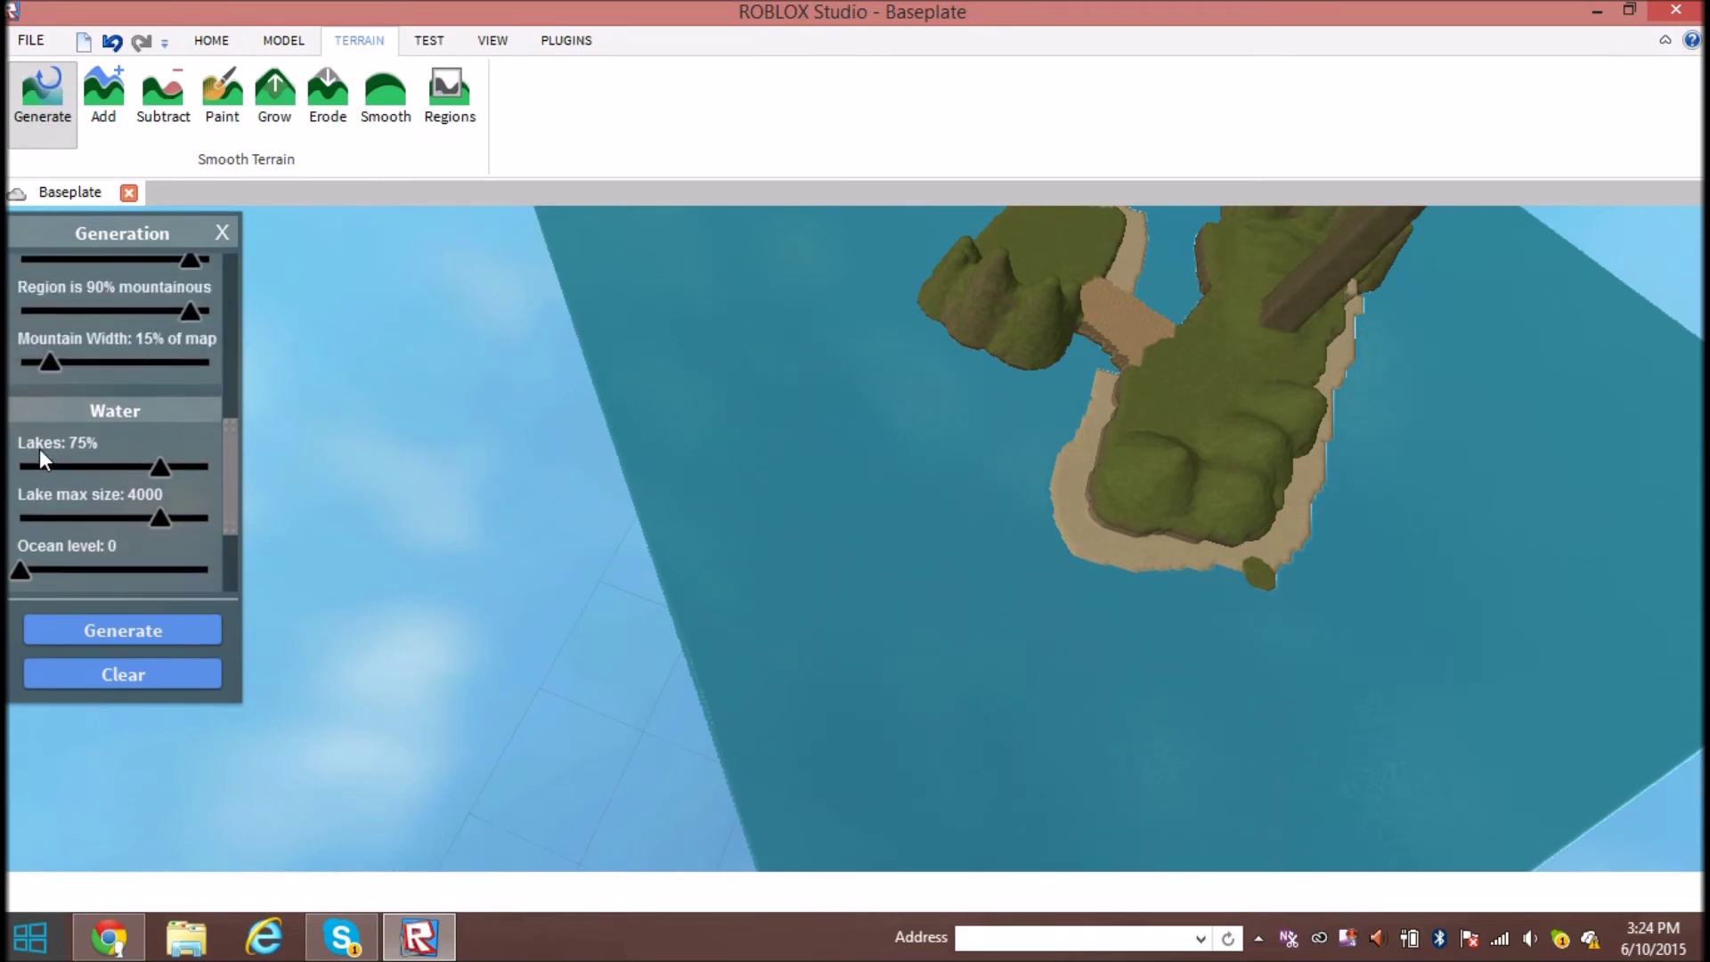
scroll(40, 452, down, 2)
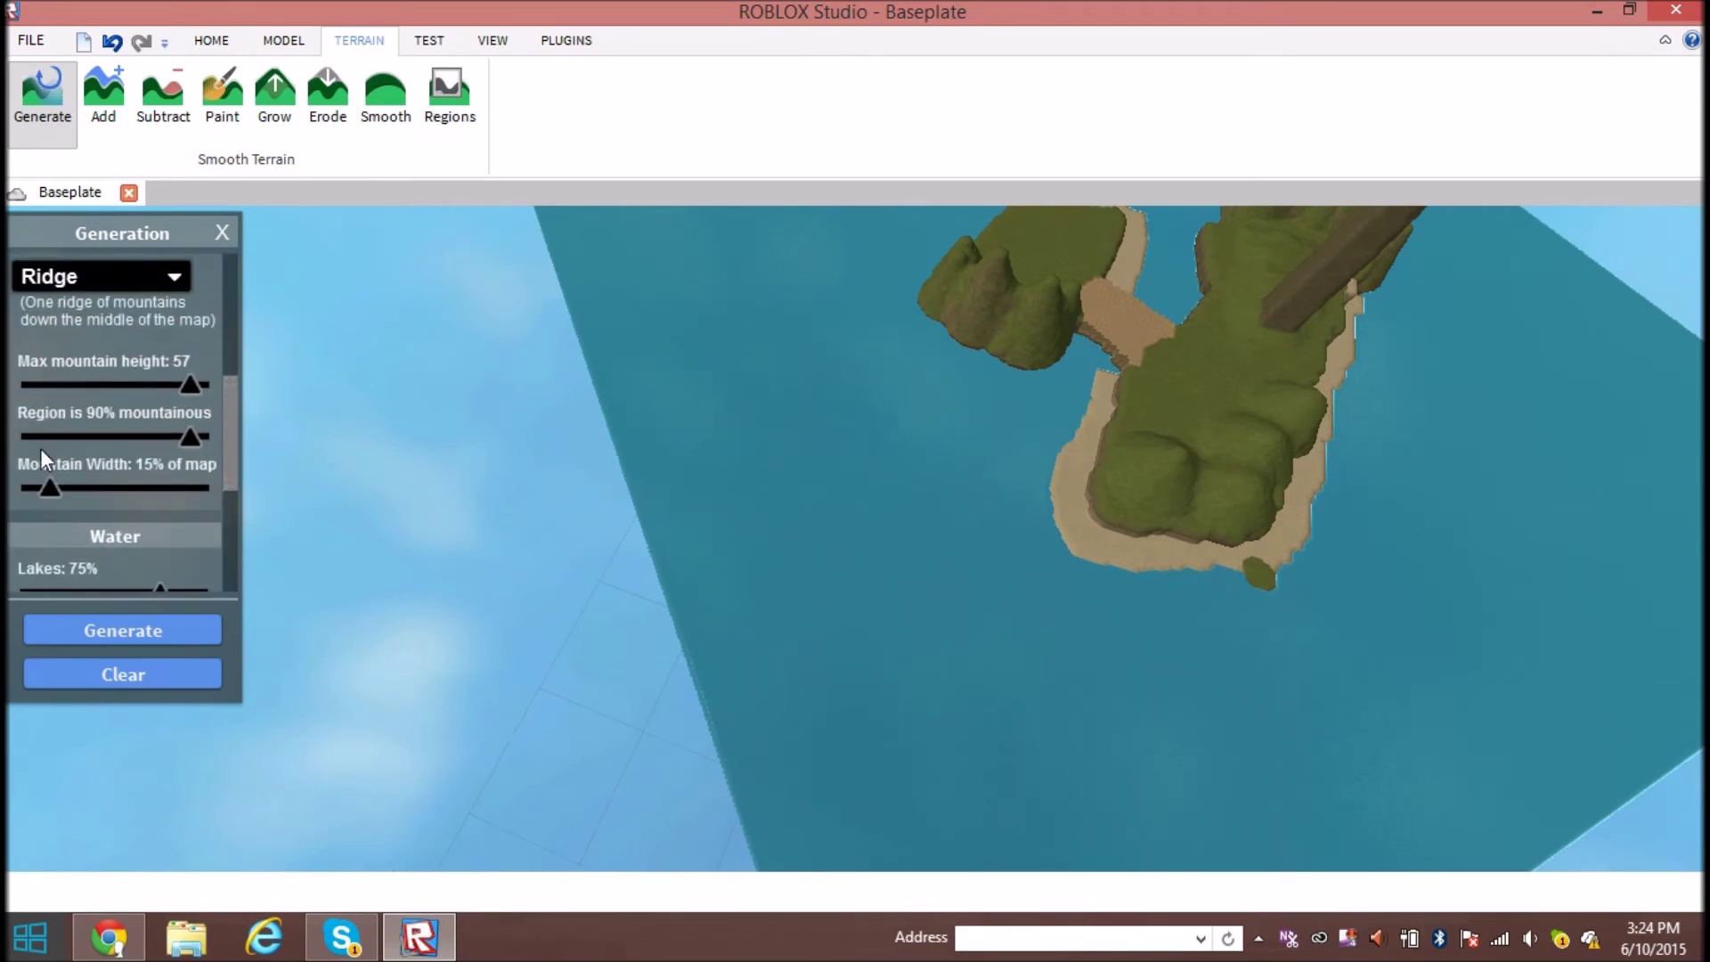
scroll(40, 452, up, 4)
scroll(41, 447, down, 3)
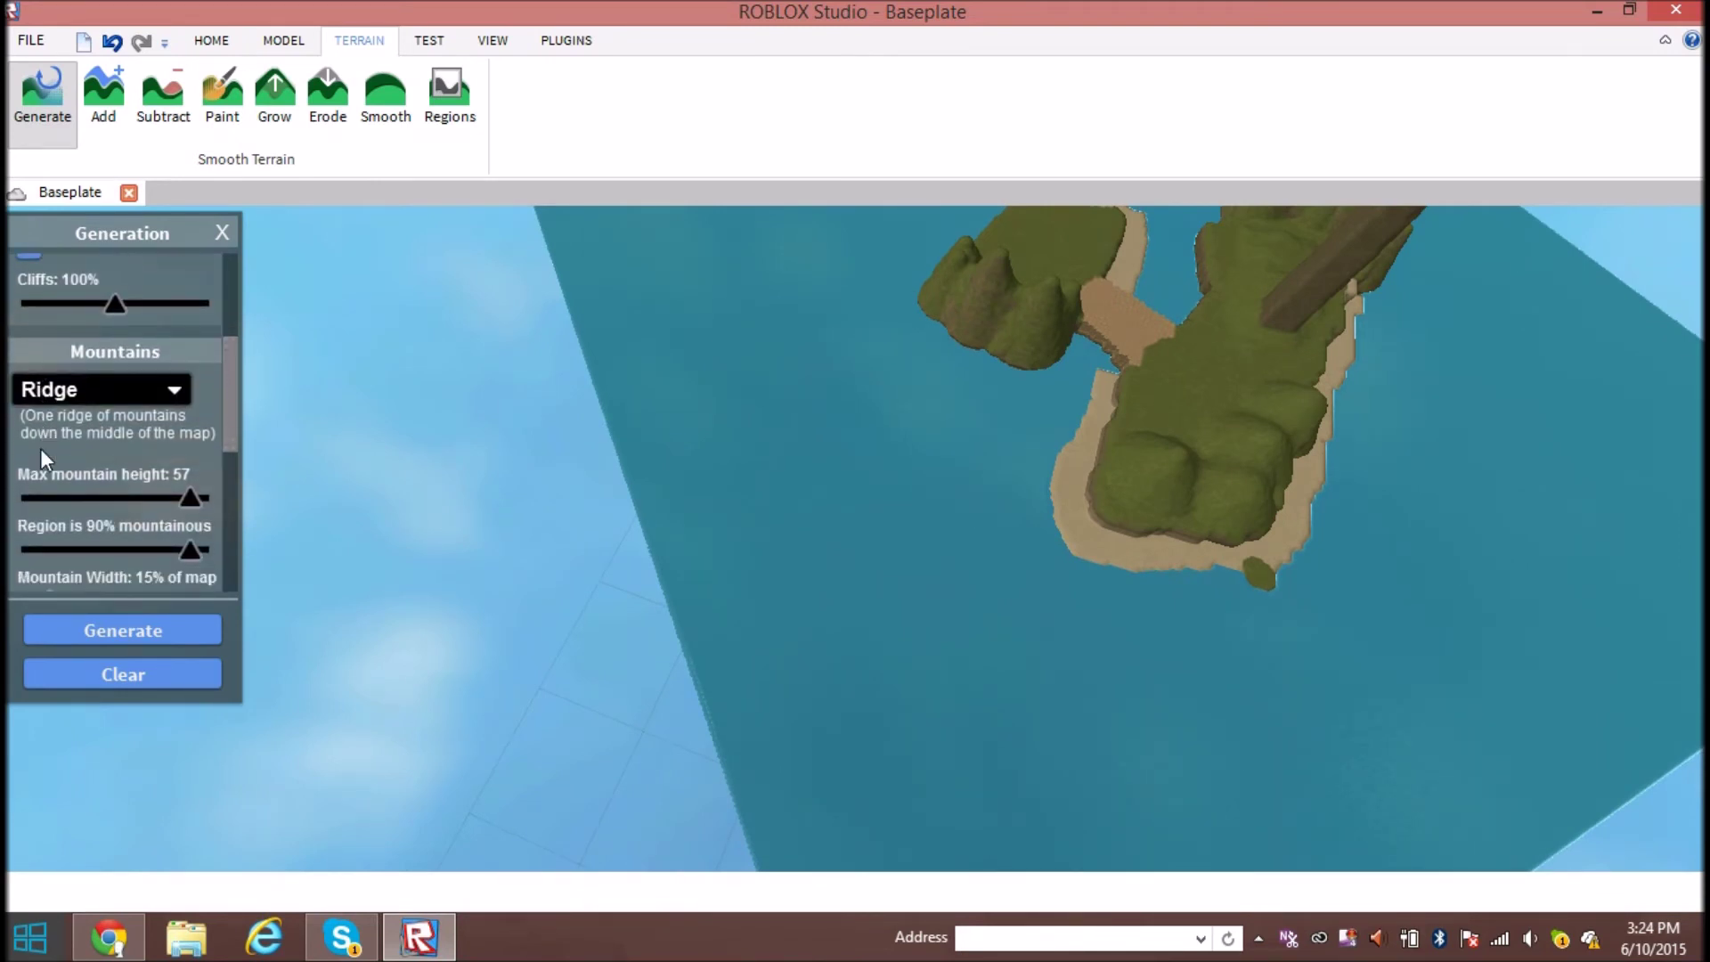
click(54, 628)
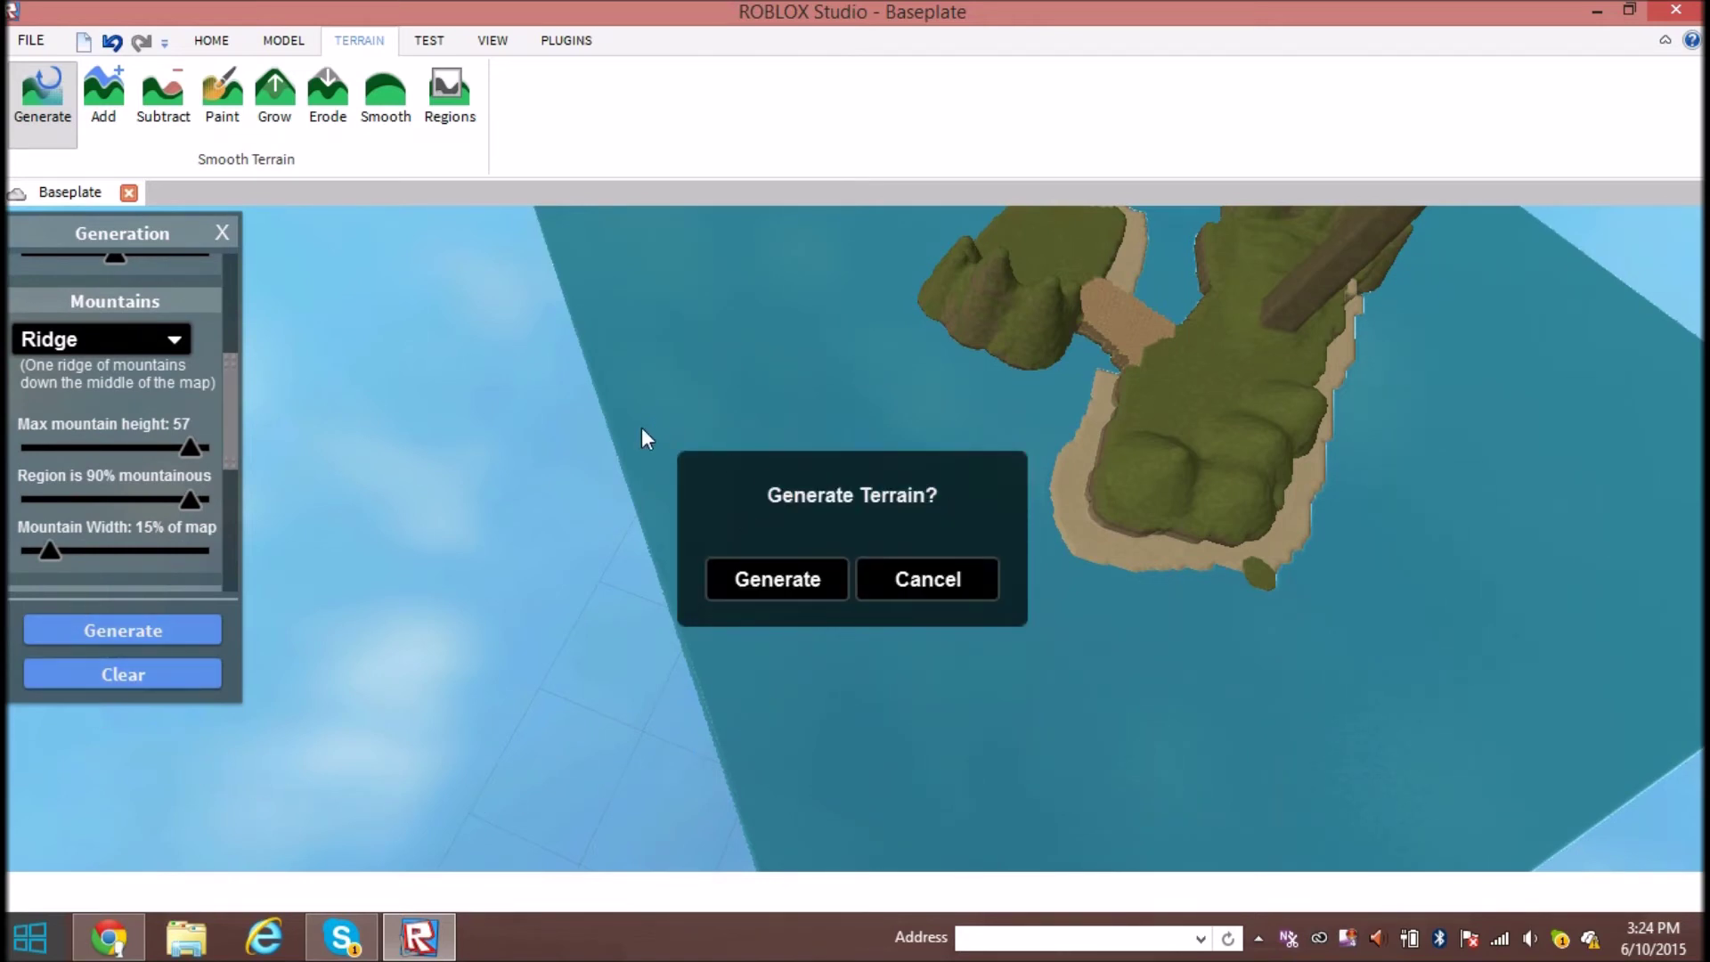
click(764, 573)
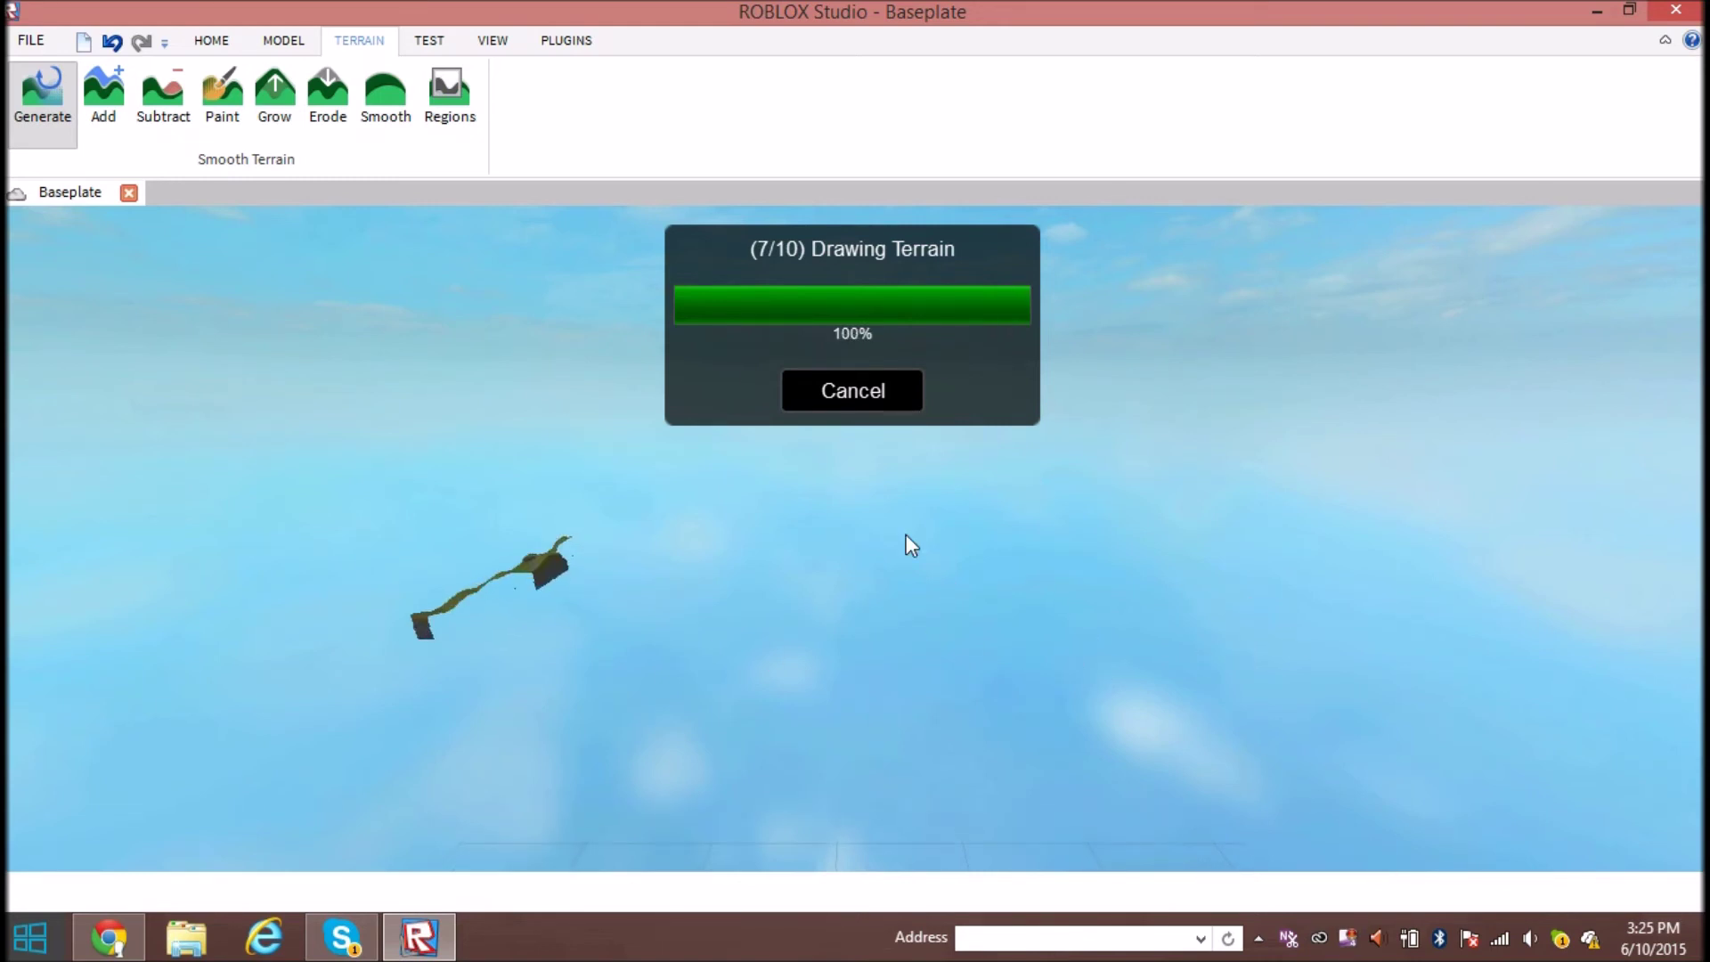
Fly over and through the newly generated terrain to examine its lakes, hills and rocky mountains
right_drag(1231, 631, 1417, 521)
right_drag(1163, 470, 1122, 562)
key(w)
key(w)
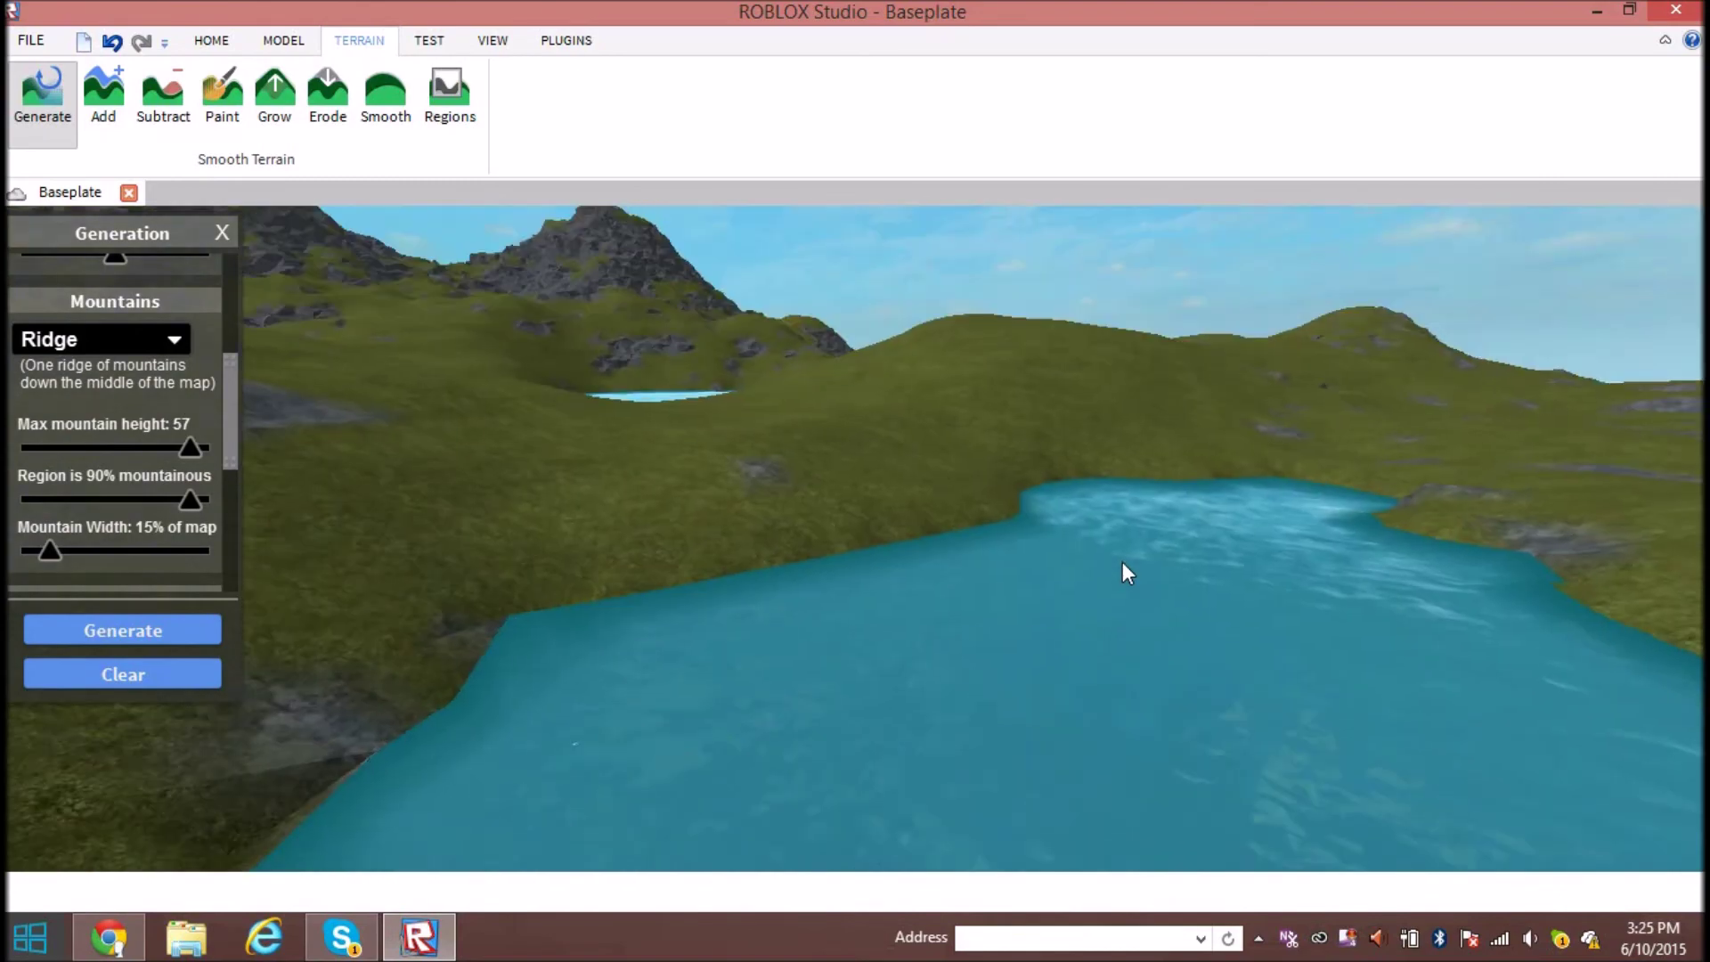
key(w)
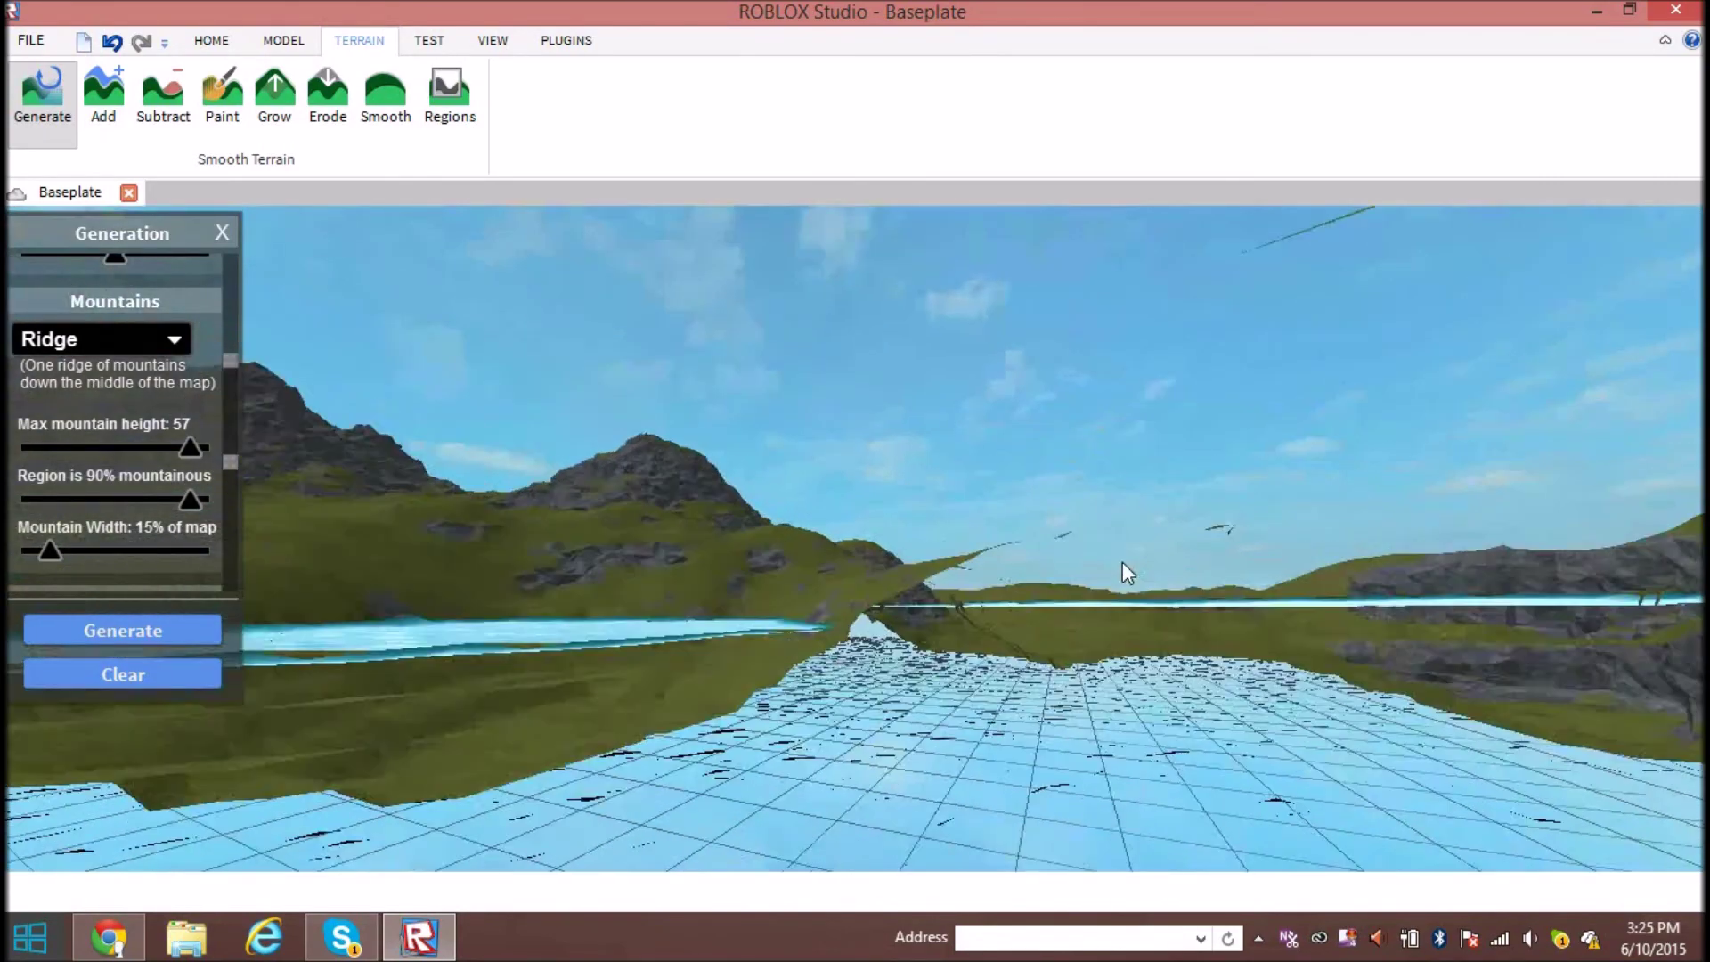
mouse_move(1122, 562)
right_down()
mouse_move(1095, 582)
mouse_move(1113, 532)
right_up()
key(s)
key(d)
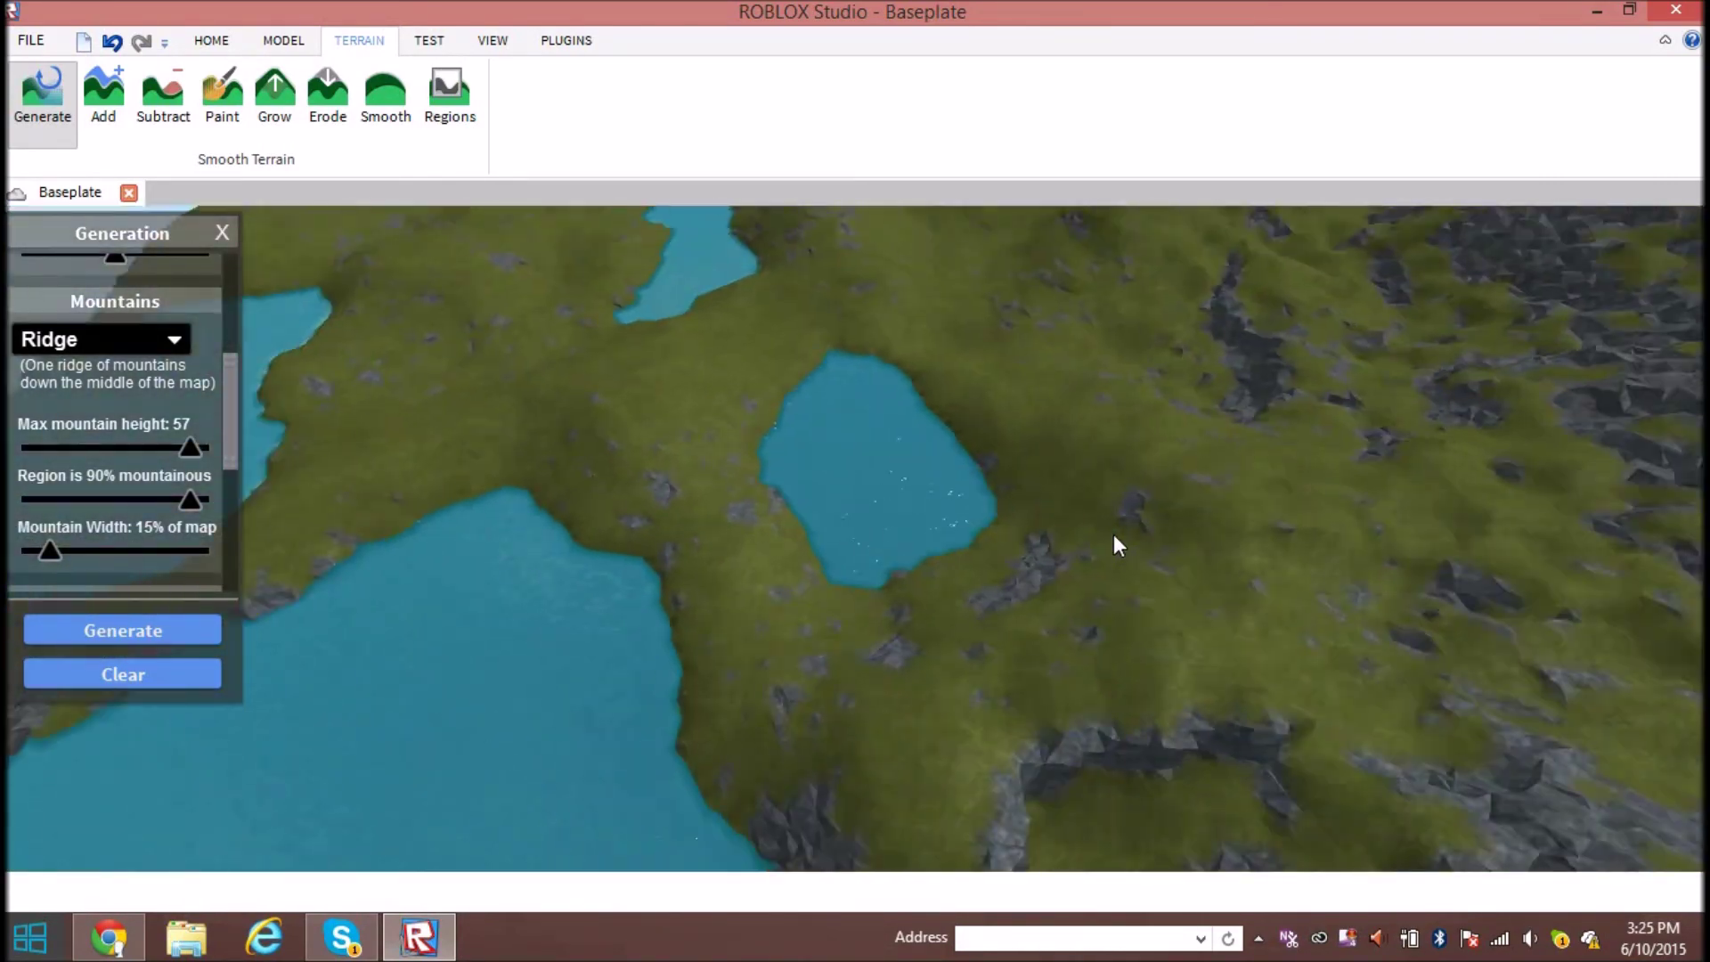
Smooth the peak of a grassy hill beside the rock cliff with the spherical Smooth brush
click(383, 116)
scroll(1147, 523, down, 3)
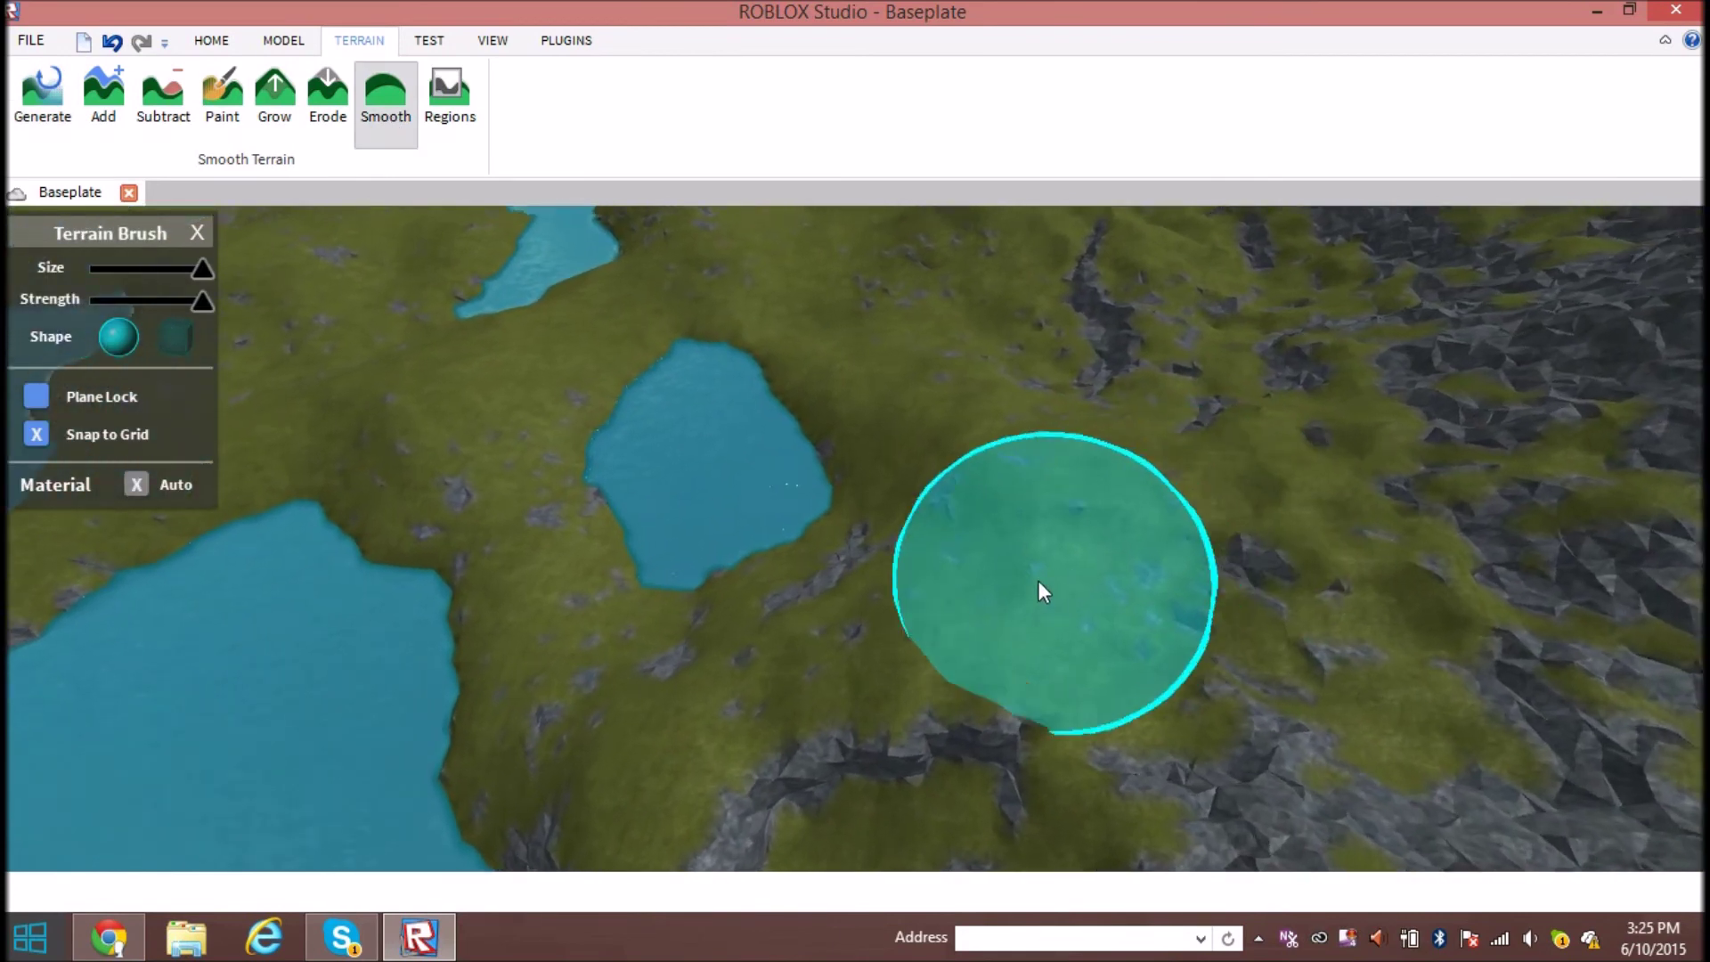
right_drag(1006, 491, 905, 671)
scroll(686, 624, down, 6)
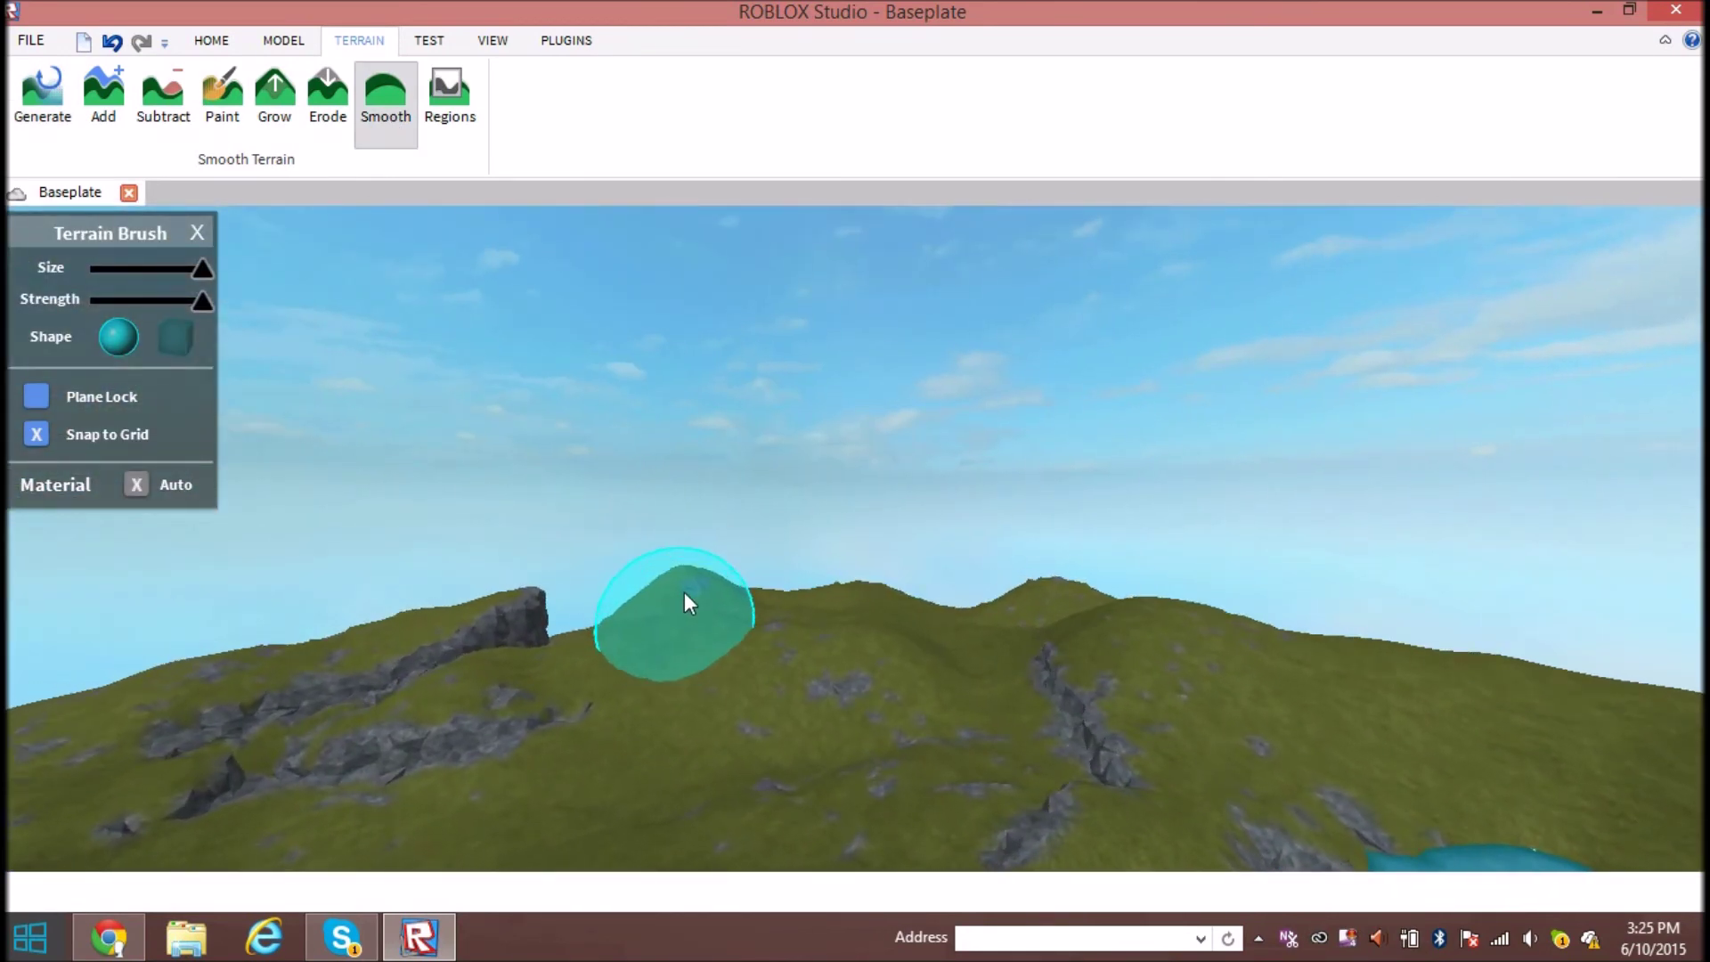
scroll(706, 589, down, 6)
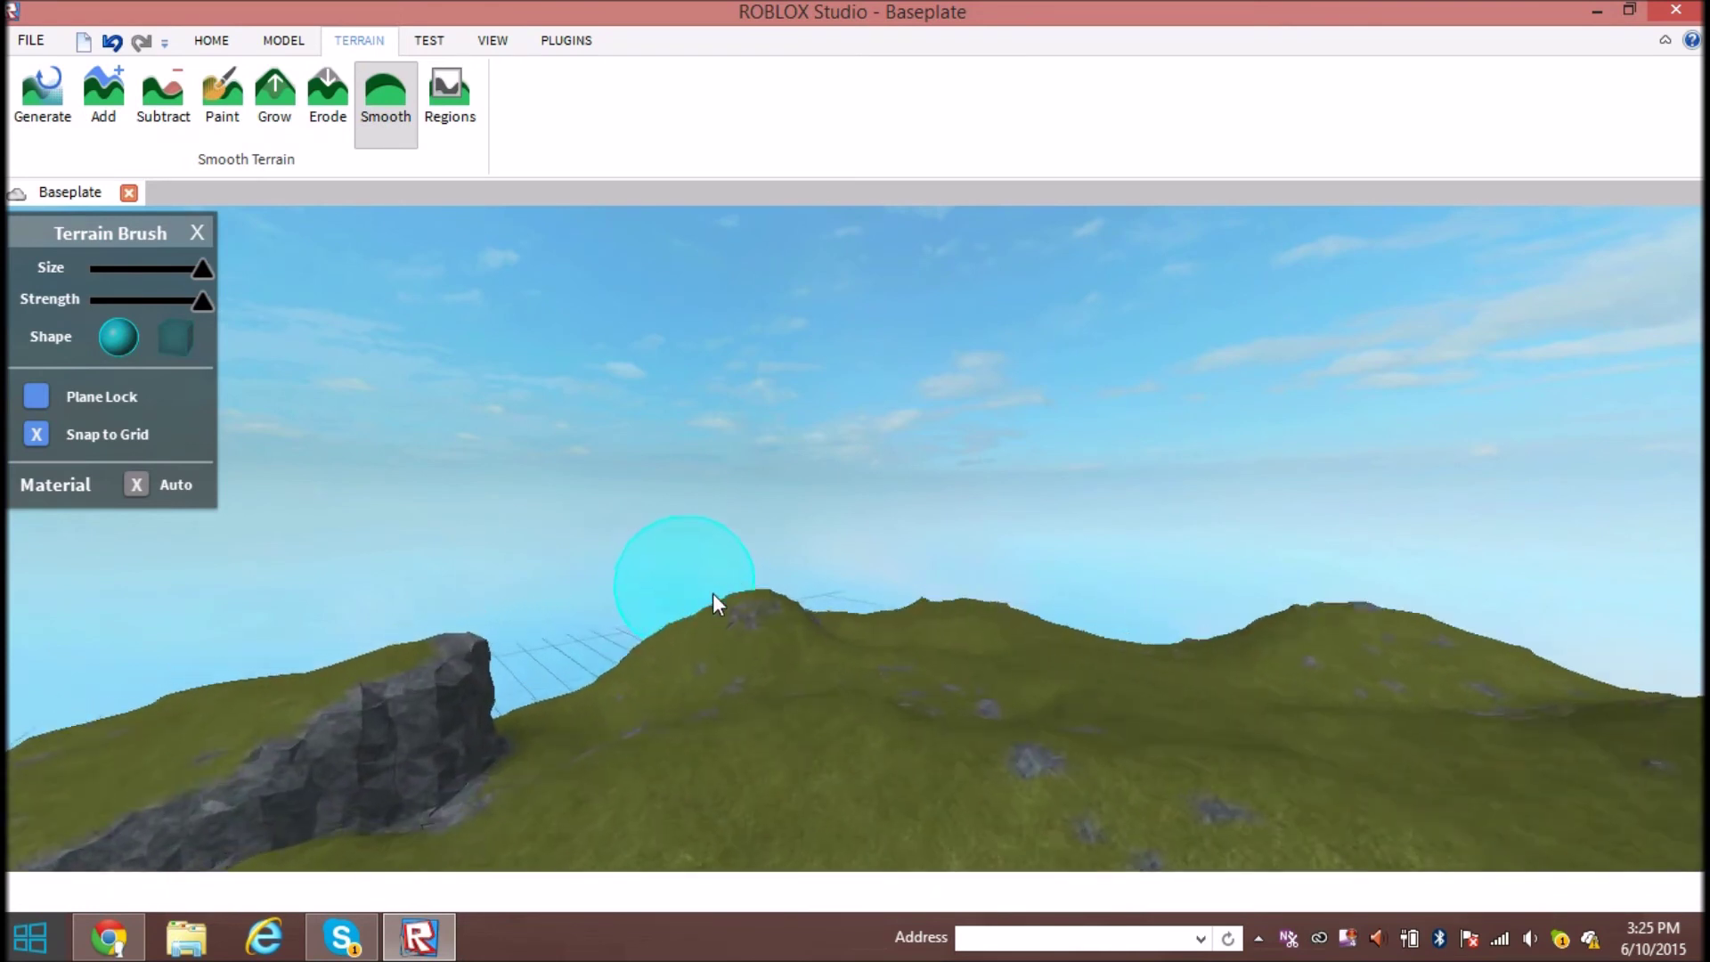
mouse_move(720, 621)
mouse_down()
mouse_move(764, 633)
mouse_move(683, 633)
mouse_up()
Erode a round hole through the grassy ground with the spherical Erode brush and view it from above
click(335, 127)
right_drag(825, 403, 829, 405)
scroll(830, 405, down, 3)
mouse_move(980, 385)
mouse_down()
mouse_move(1001, 468)
mouse_move(1043, 523)
mouse_move(936, 476)
mouse_move(1041, 442)
mouse_move(933, 501)
mouse_move(967, 374)
mouse_up()
right_drag(1186, 536, 1171, 775)
scroll(1171, 774, down, 6)
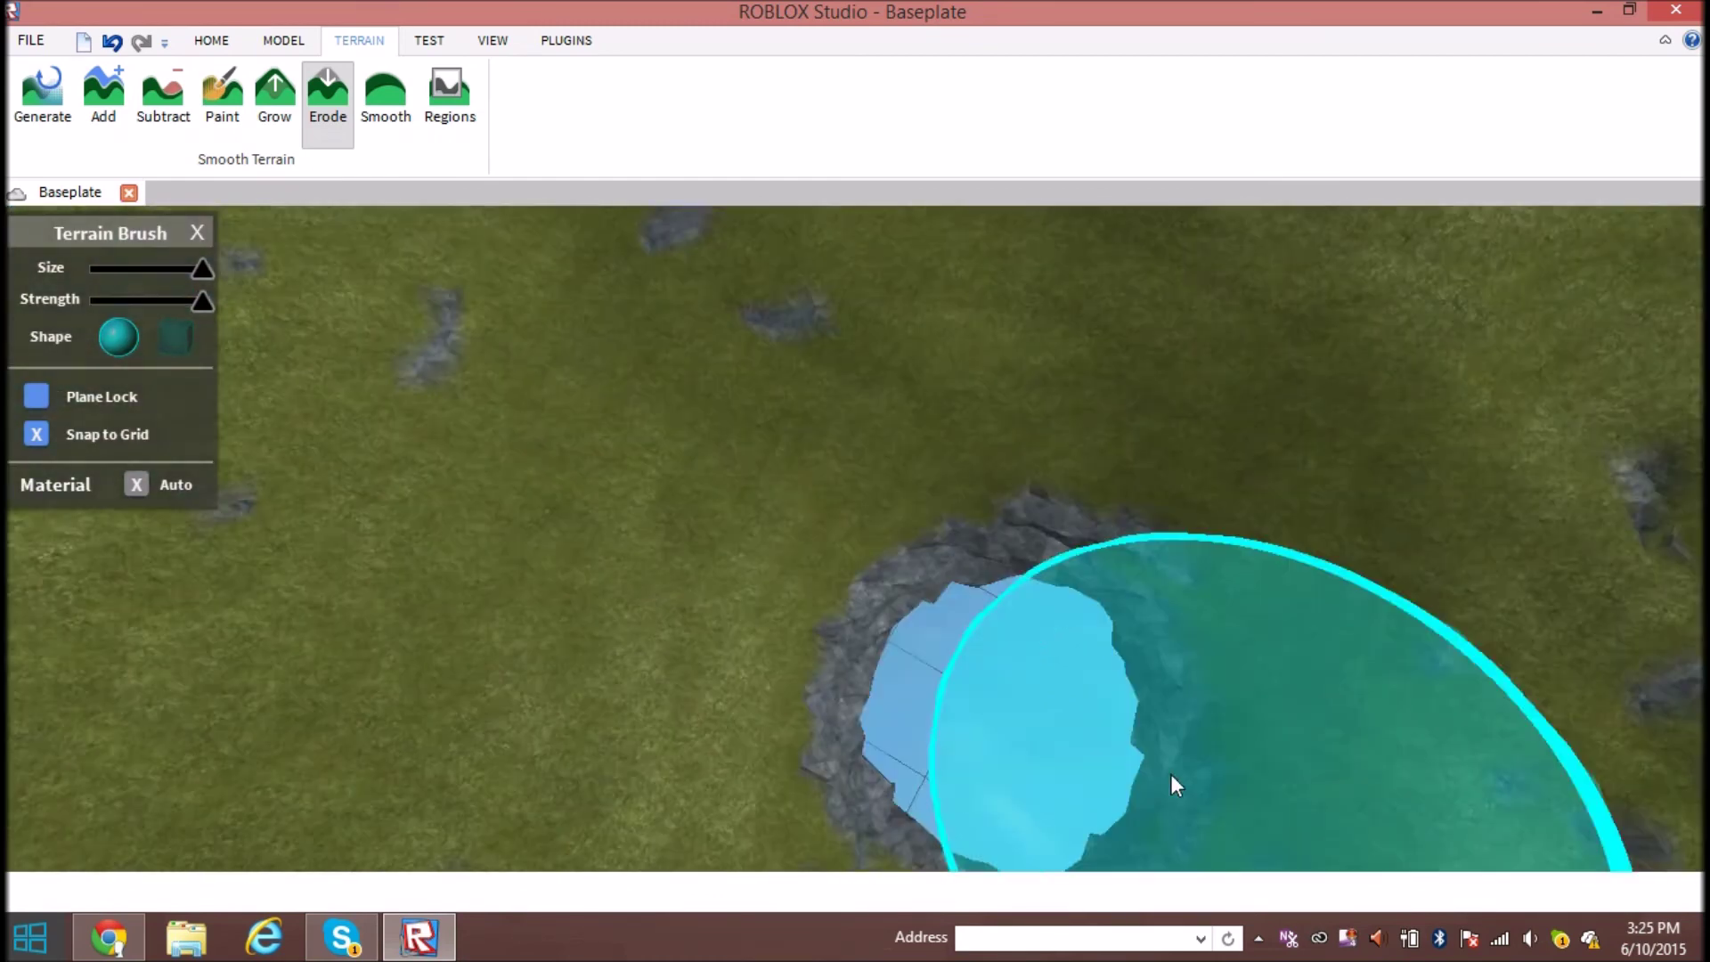
Fill the eroded hole in the grassy ground with the spherical Grow brush and grow the terrain near the lake
click(285, 91)
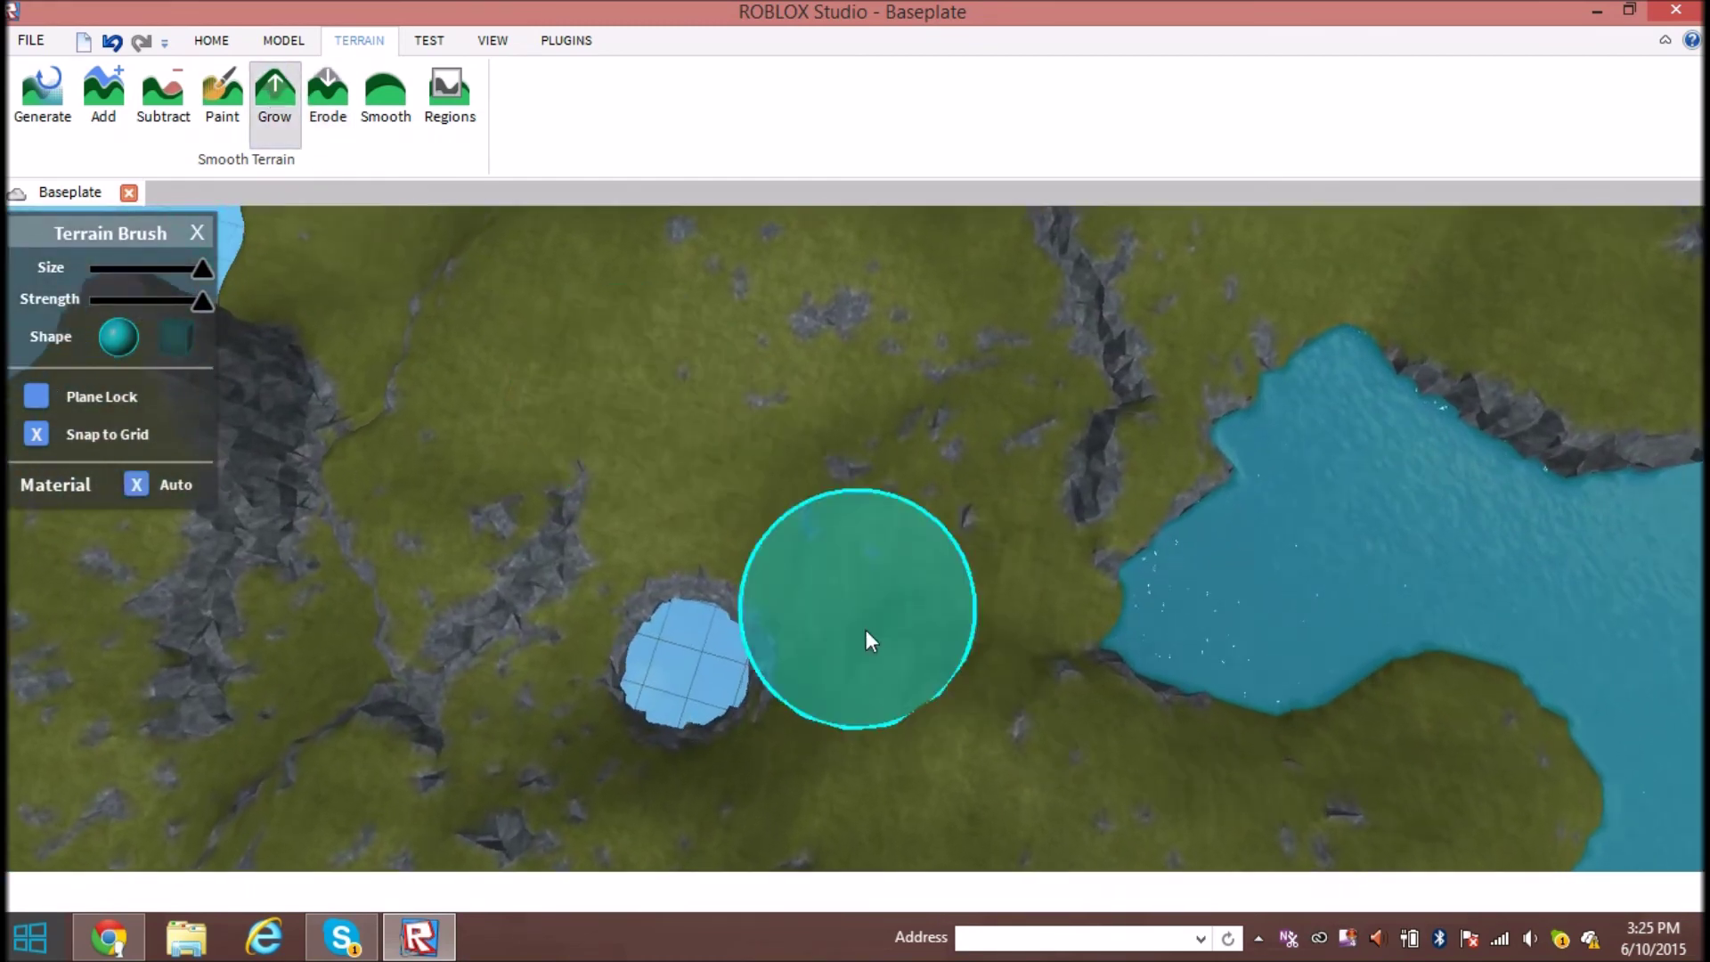
scroll(723, 658, up, 4)
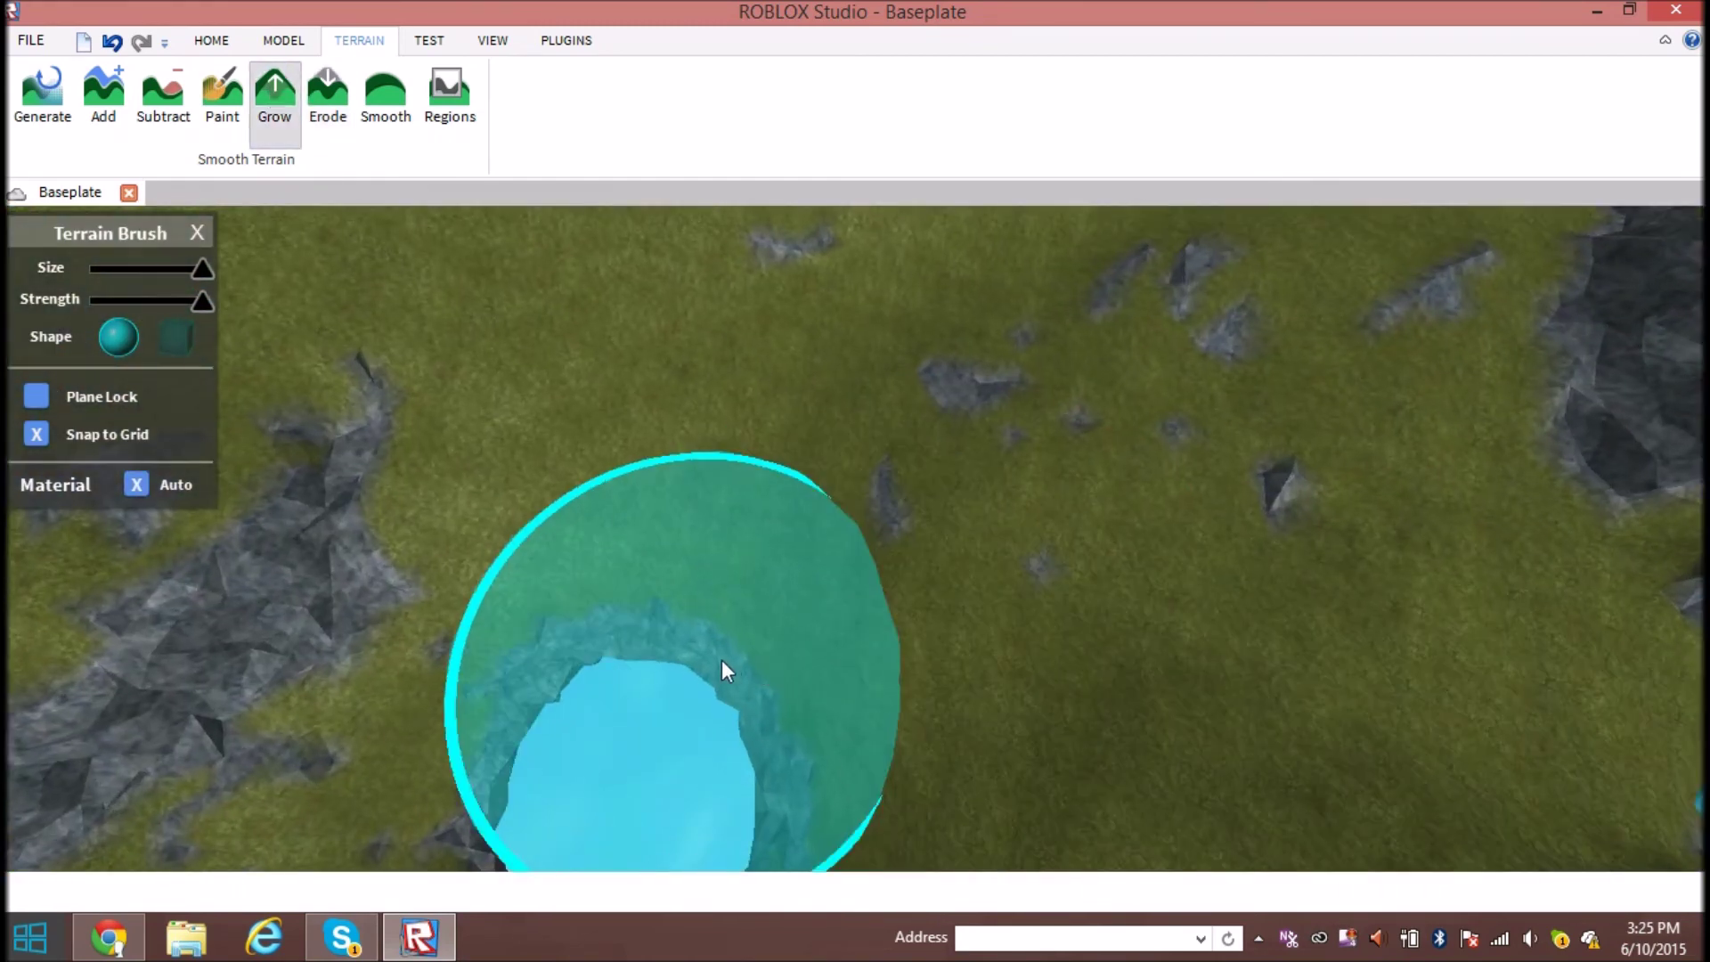
mouse_move(722, 658)
mouse_down()
mouse_move(731, 800)
mouse_move(715, 777)
mouse_up()
scroll(711, 684, down, 2)
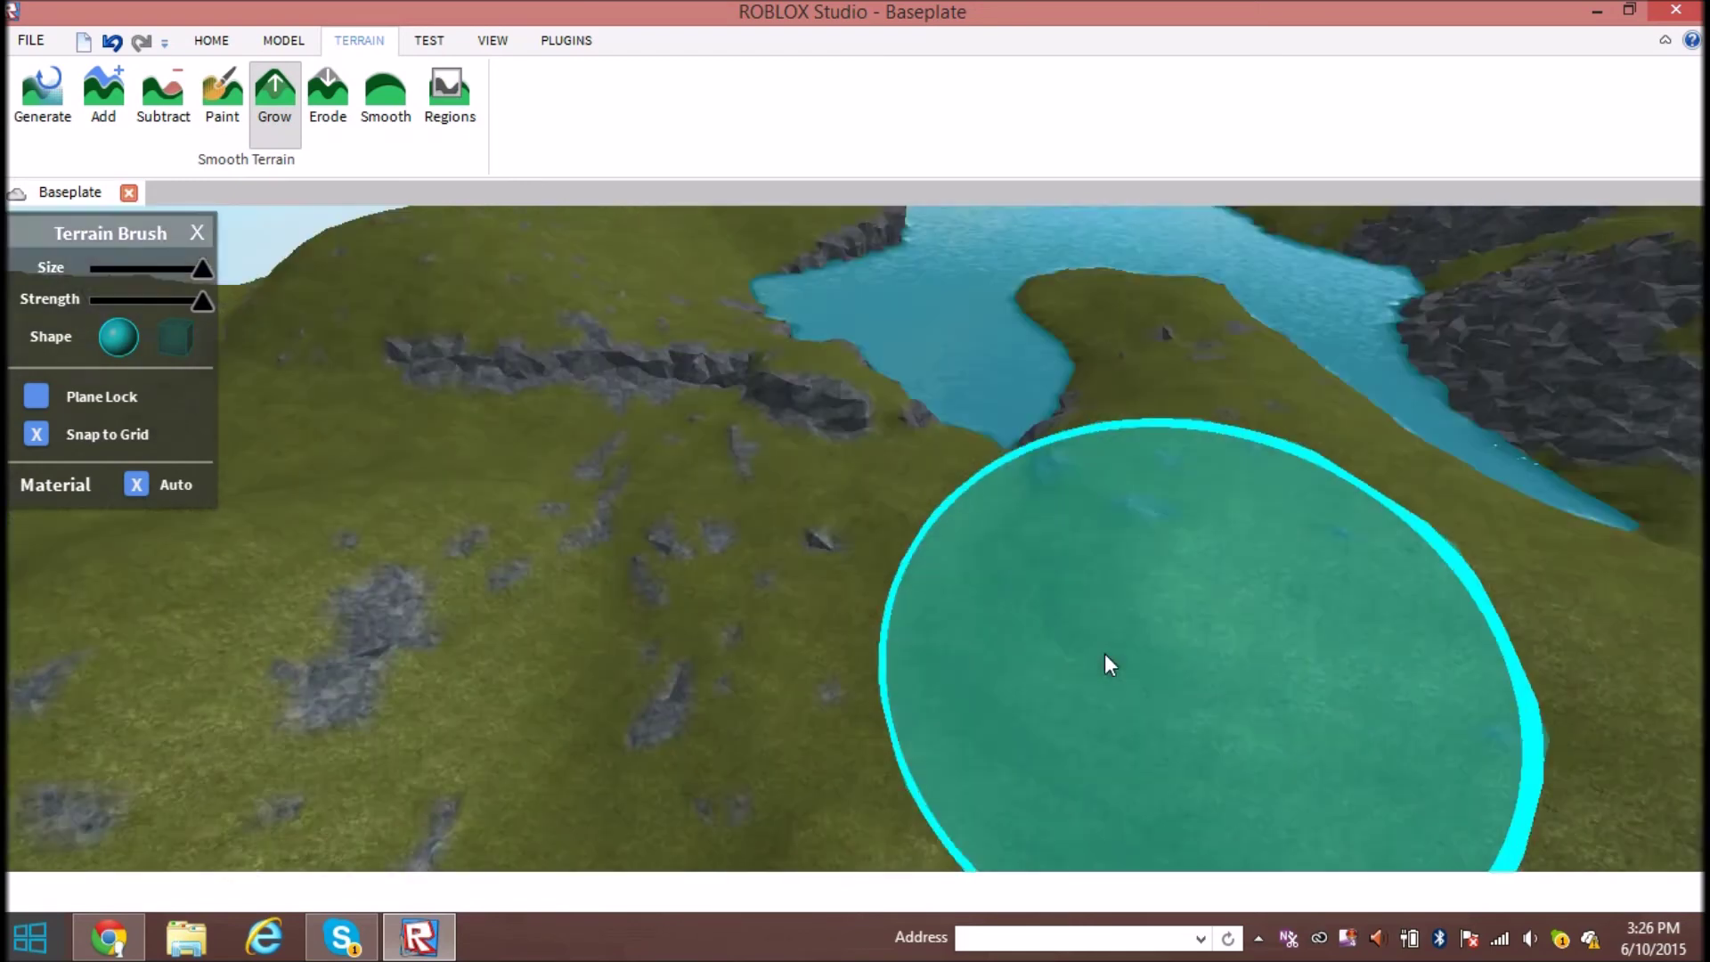
scroll(1105, 665, down, 5)
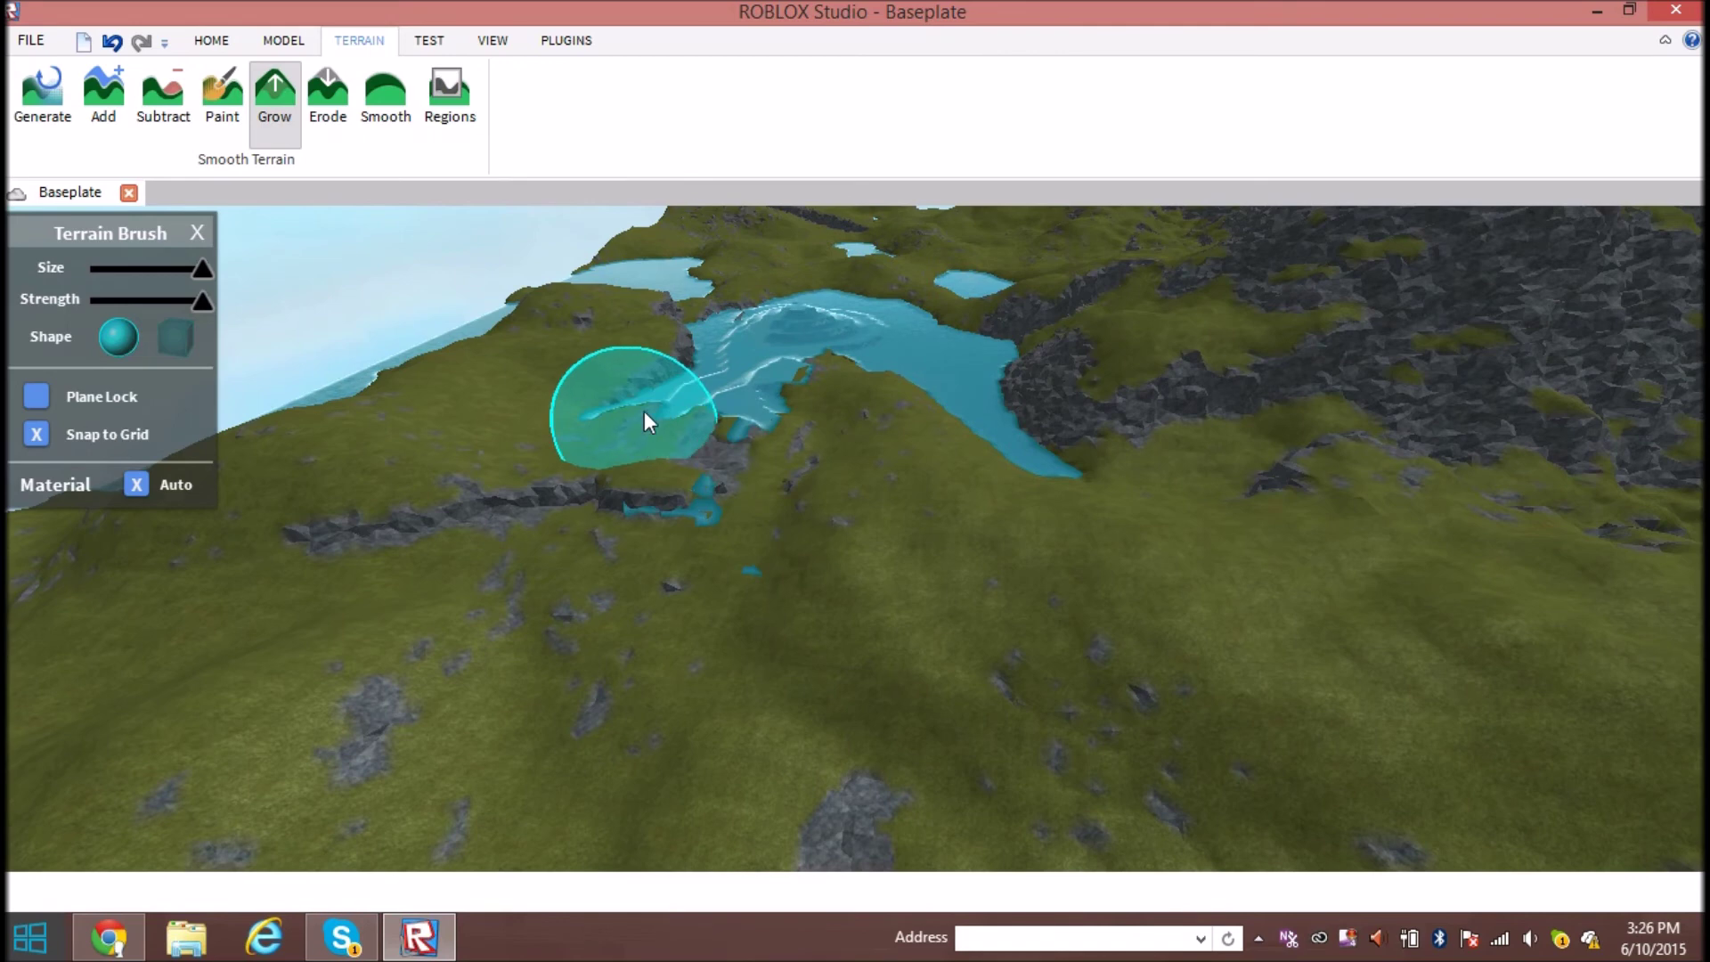
right_drag(1001, 477, 1000, 477)
Paint a broad patch of the grassy hillside beside the lake with the wood planks material using the spherical brush
click(214, 74)
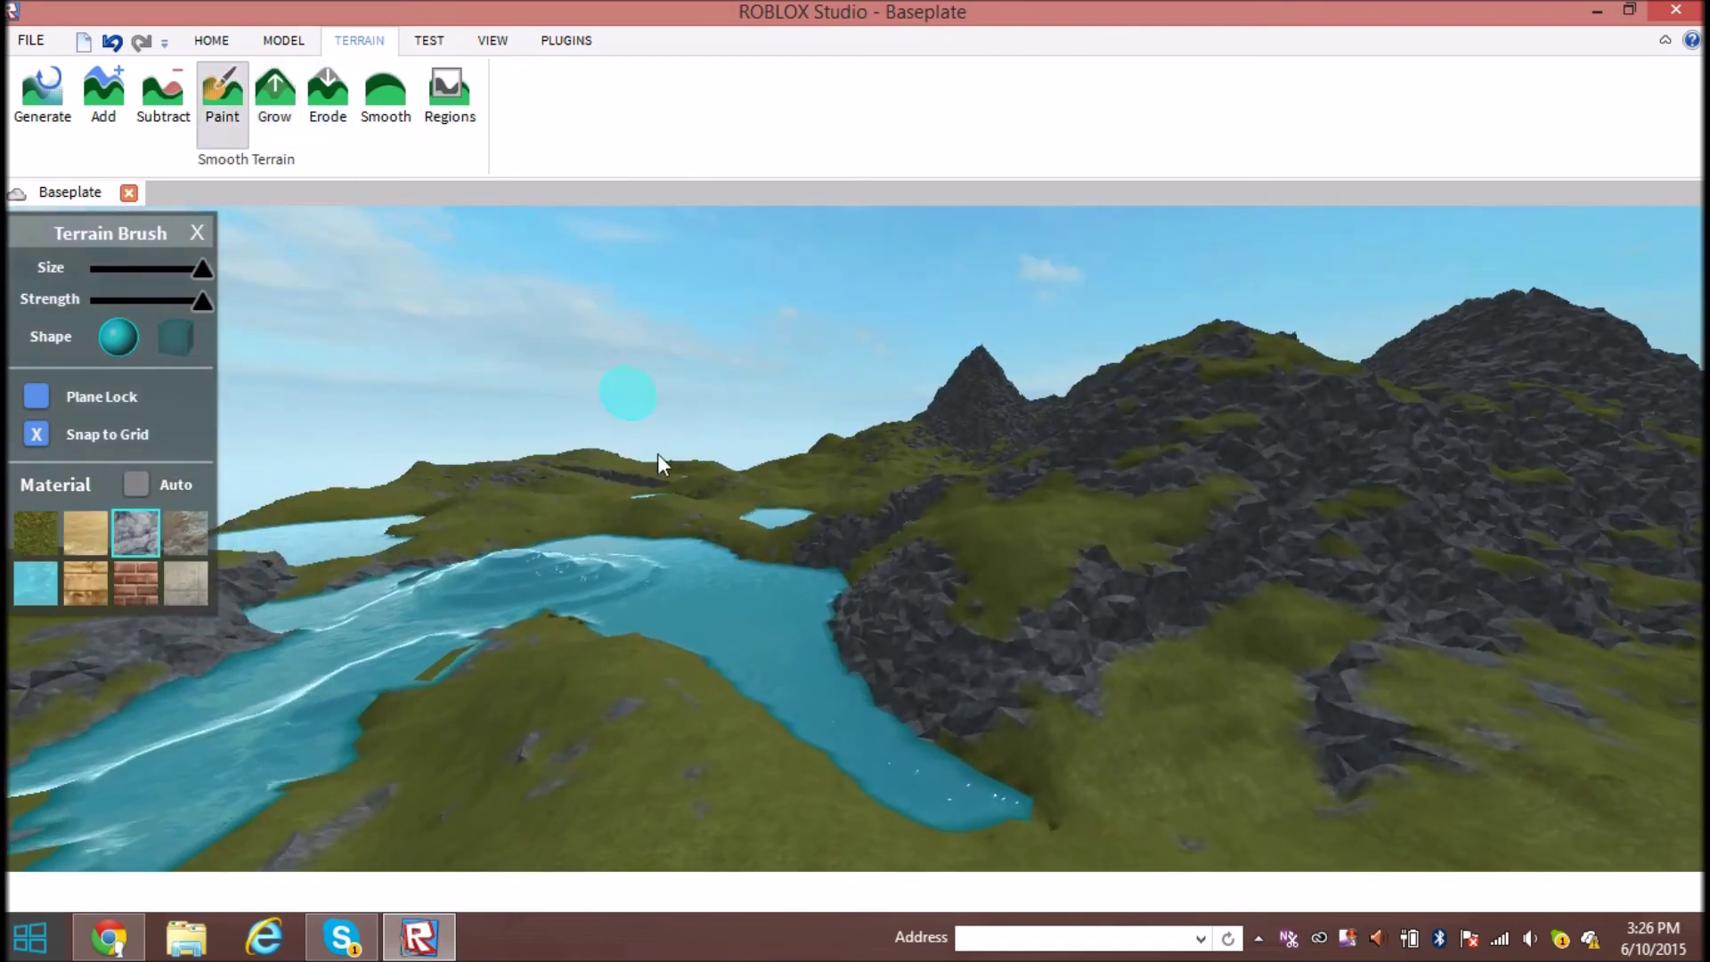
right_drag(656, 463, 285, 495)
mouse_move(594, 660)
mouse_down()
mouse_move(489, 544)
mouse_move(762, 810)
mouse_move(1095, 698)
mouse_move(759, 707)
mouse_up()
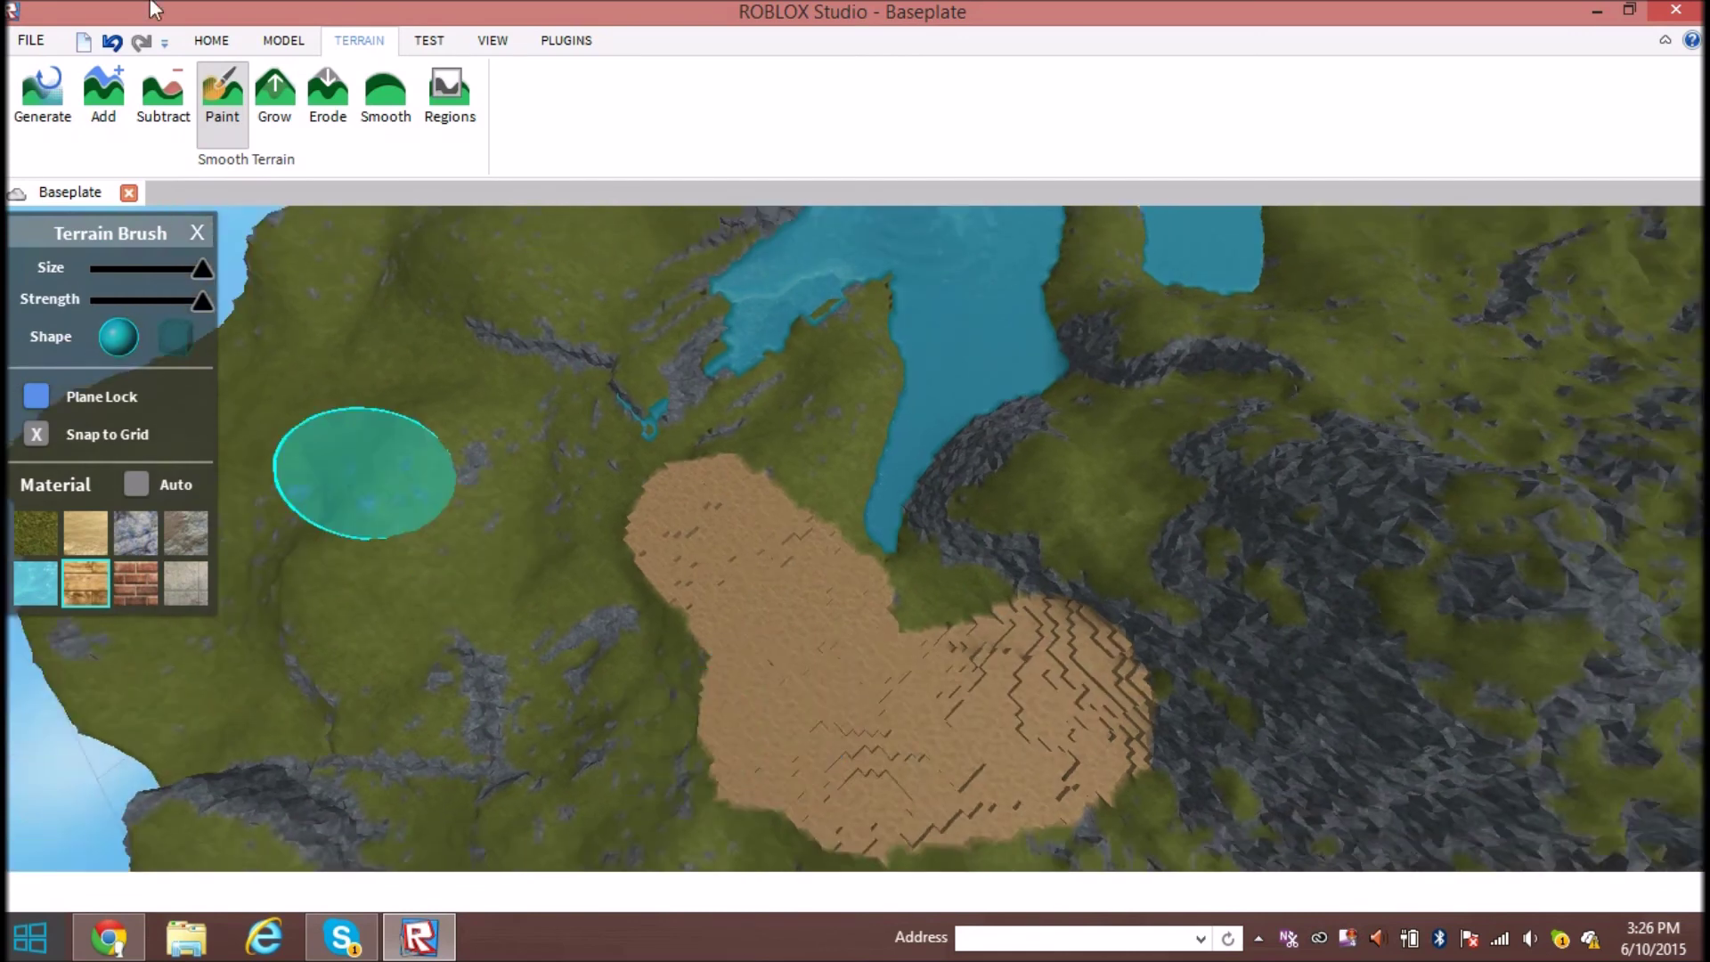
Carve a hollow into the wood-painted hillside beside the lake with the spherical Subtract brush
click(179, 87)
right_drag(464, 445, 828, 516)
scroll(856, 535, up, 3)
mouse_move(891, 544)
mouse_down()
mouse_move(913, 552)
mouse_move(761, 626)
mouse_move(1011, 541)
mouse_move(800, 518)
mouse_move(847, 658)
mouse_move(958, 570)
mouse_move(686, 330)
mouse_up()
key(a)
key(w)
Build up a large rounded rock mound in the carved hollow with the spherical Add brush and automatic material
click(114, 111)
mouse_move(1100, 393)
mouse_down()
mouse_move(977, 255)
mouse_move(946, 487)
mouse_up()
scroll(945, 481, down, 6)
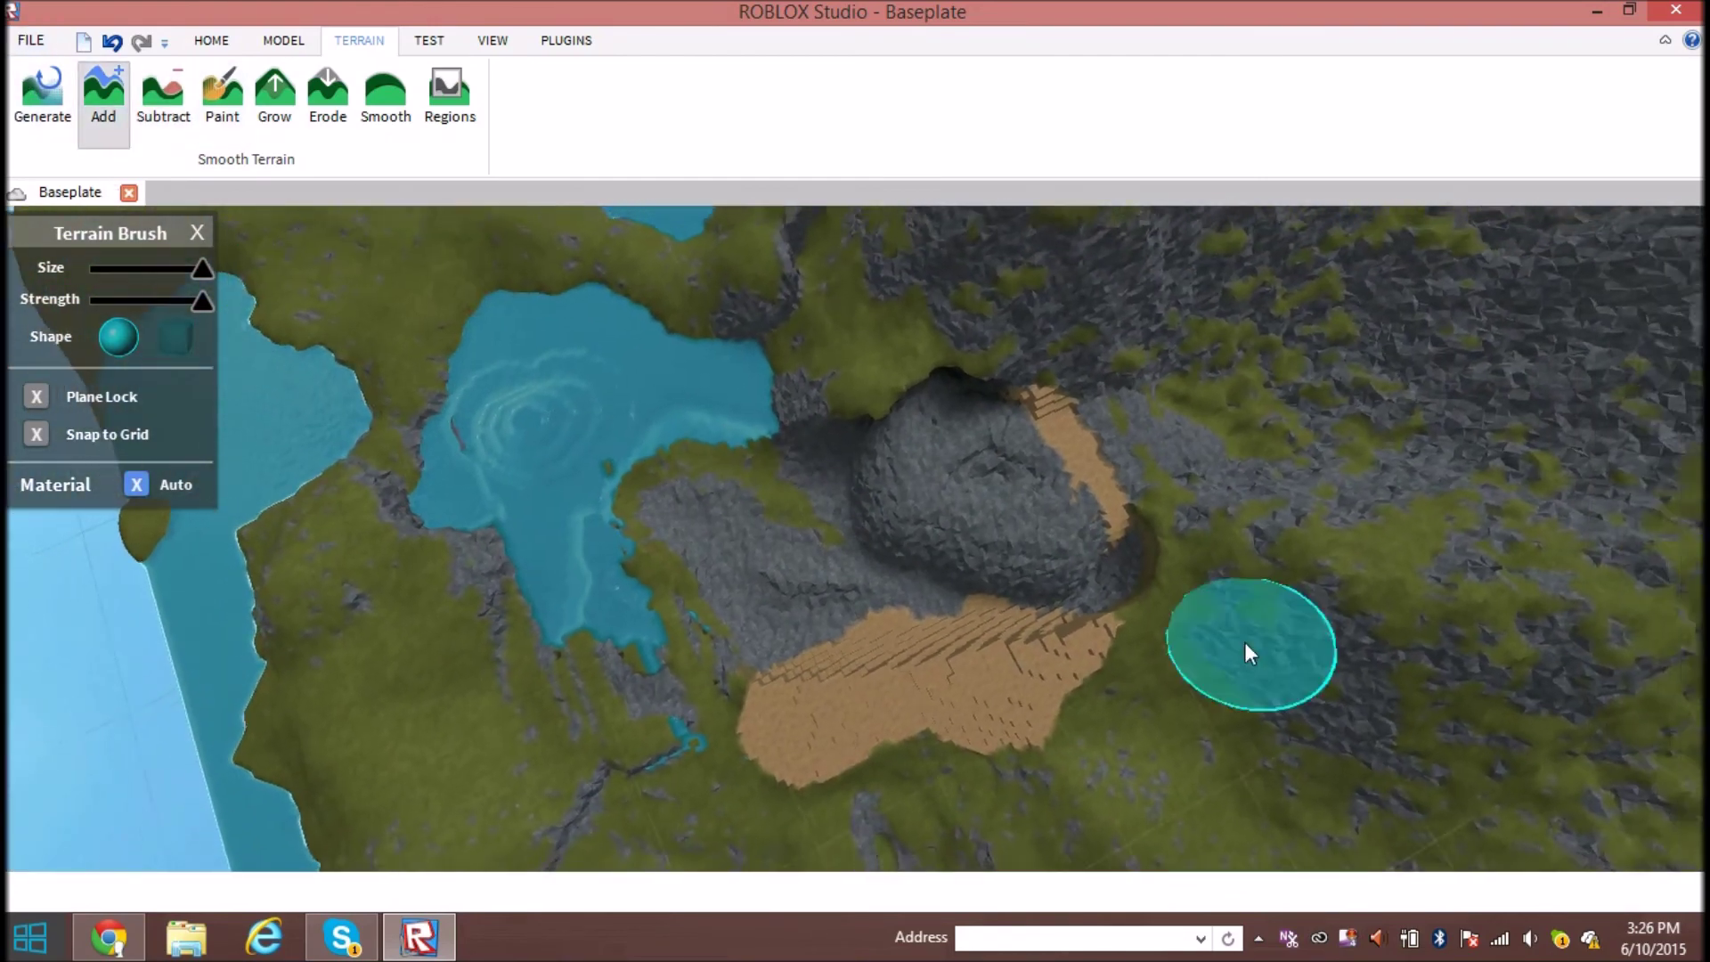
Fly around the edited hillside, close the terrain brush, and travel through the lake to examine the water and surrounding hills
right_drag(1244, 643, 1202, 731)
mouse_move(1120, 773)
right_down()
mouse_move(842, 807)
mouse_move(837, 738)
mouse_move(873, 679)
mouse_move(851, 667)
right_up()
key(w)
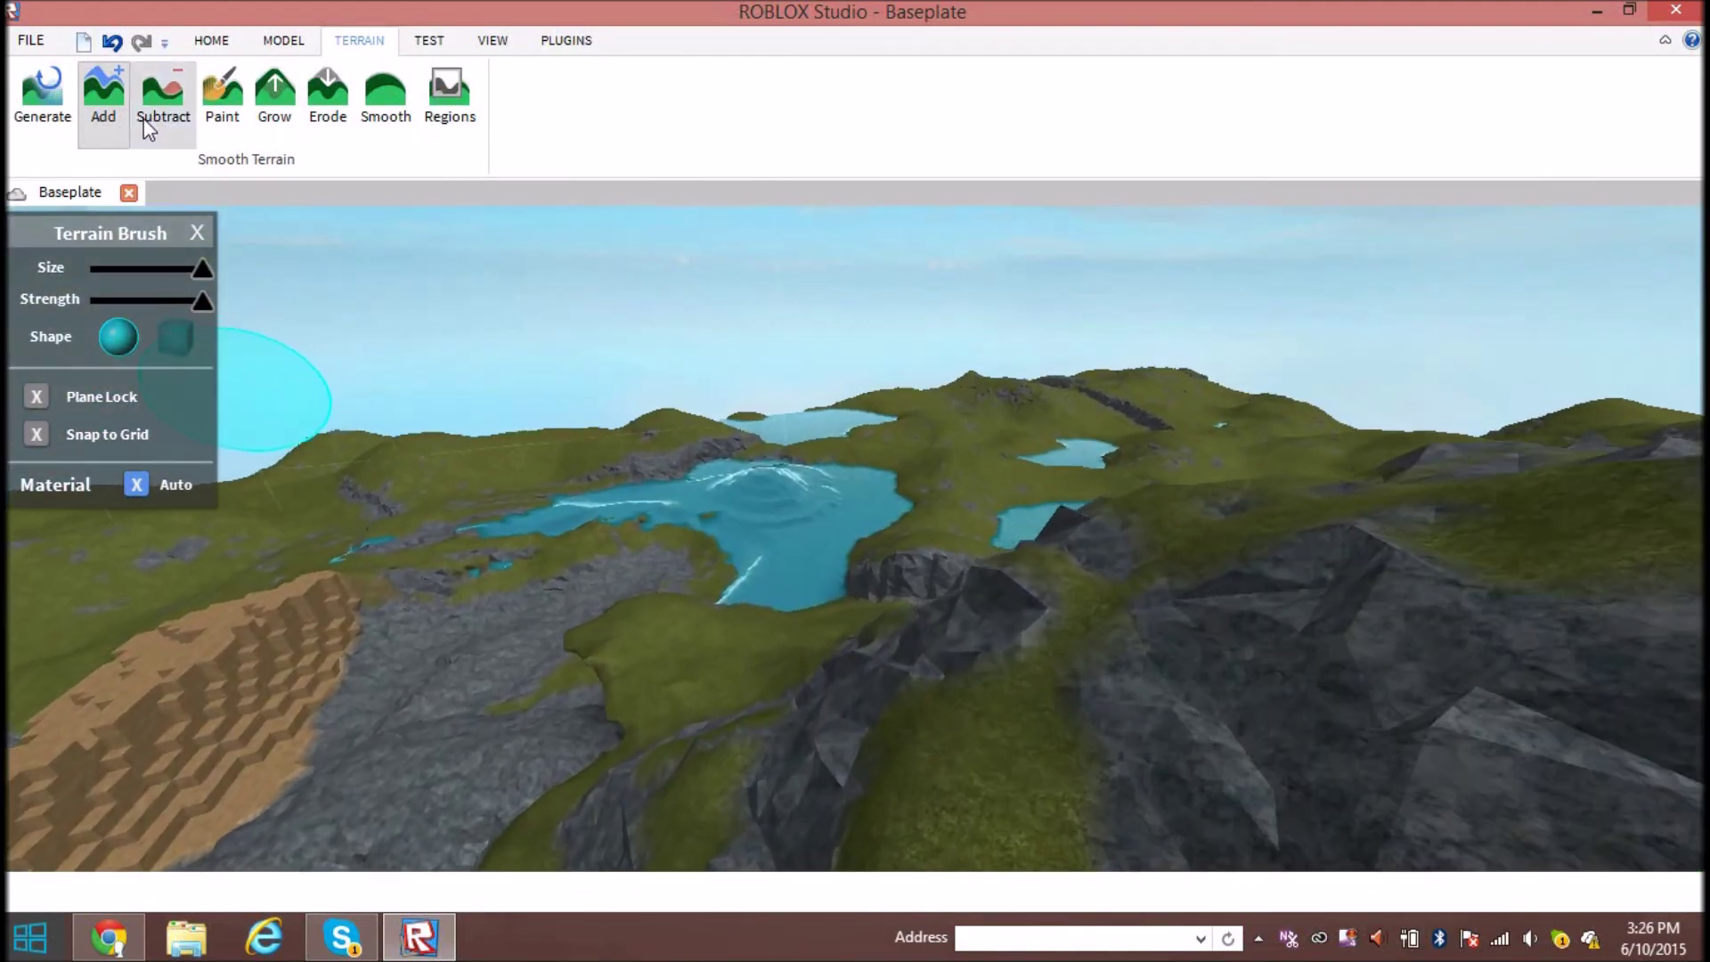
click(103, 93)
scroll(726, 527, up, 8)
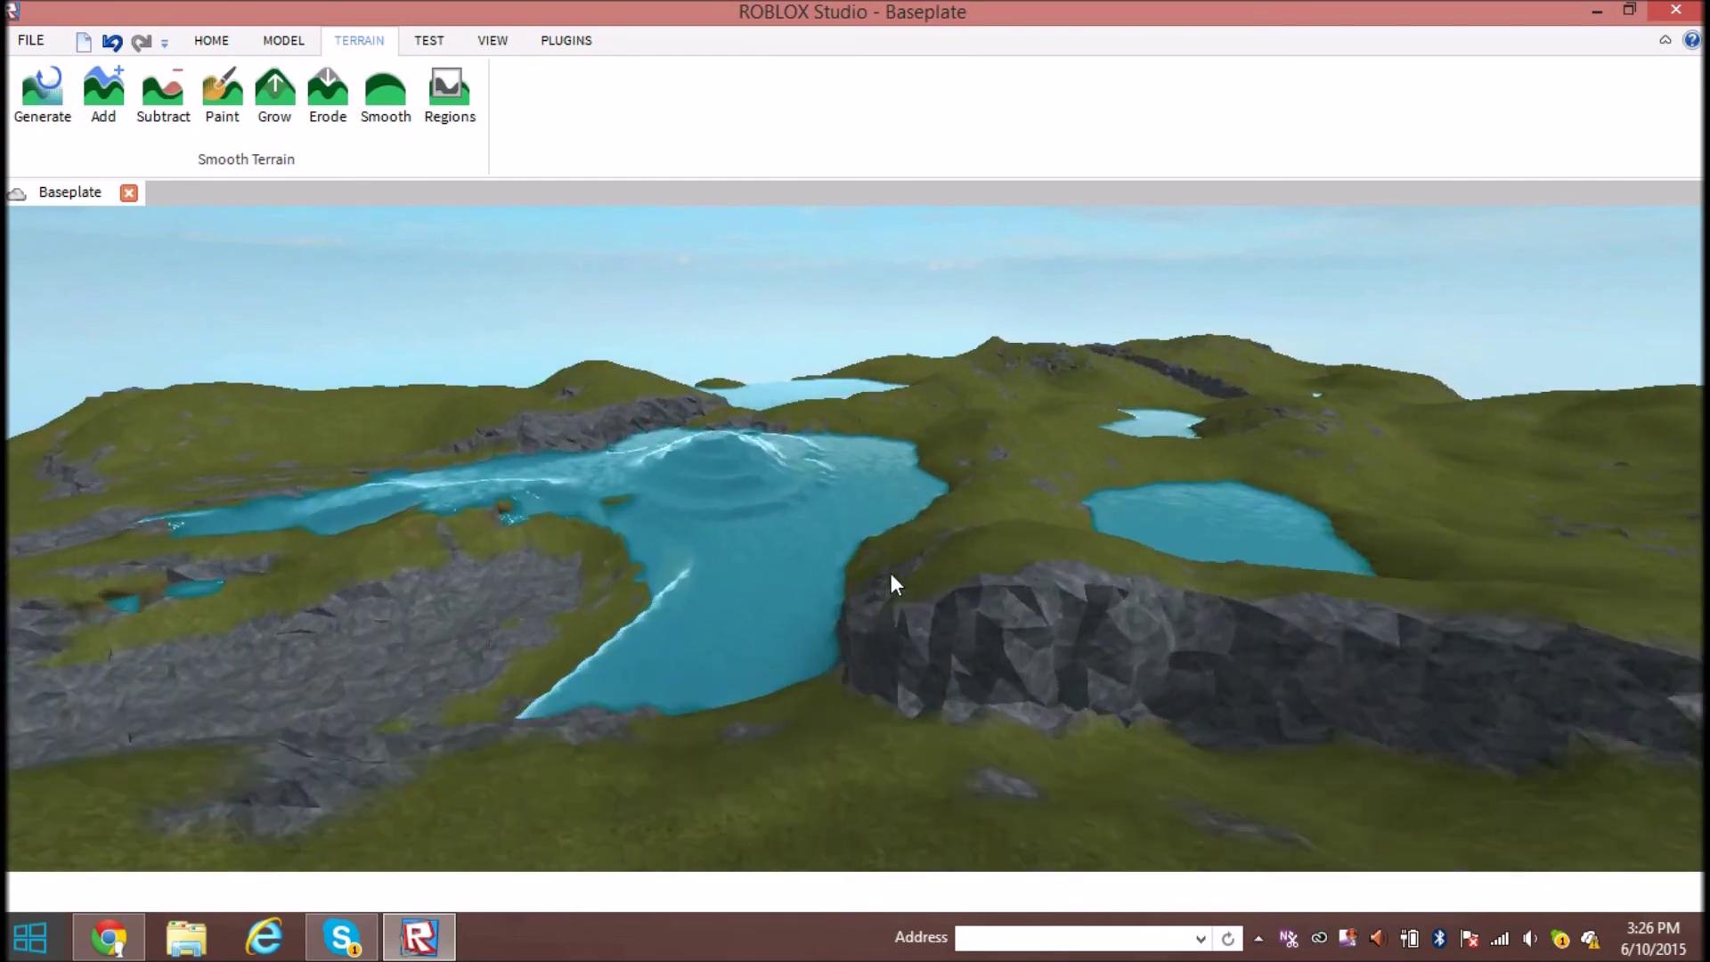
scroll(915, 614, up, 6)
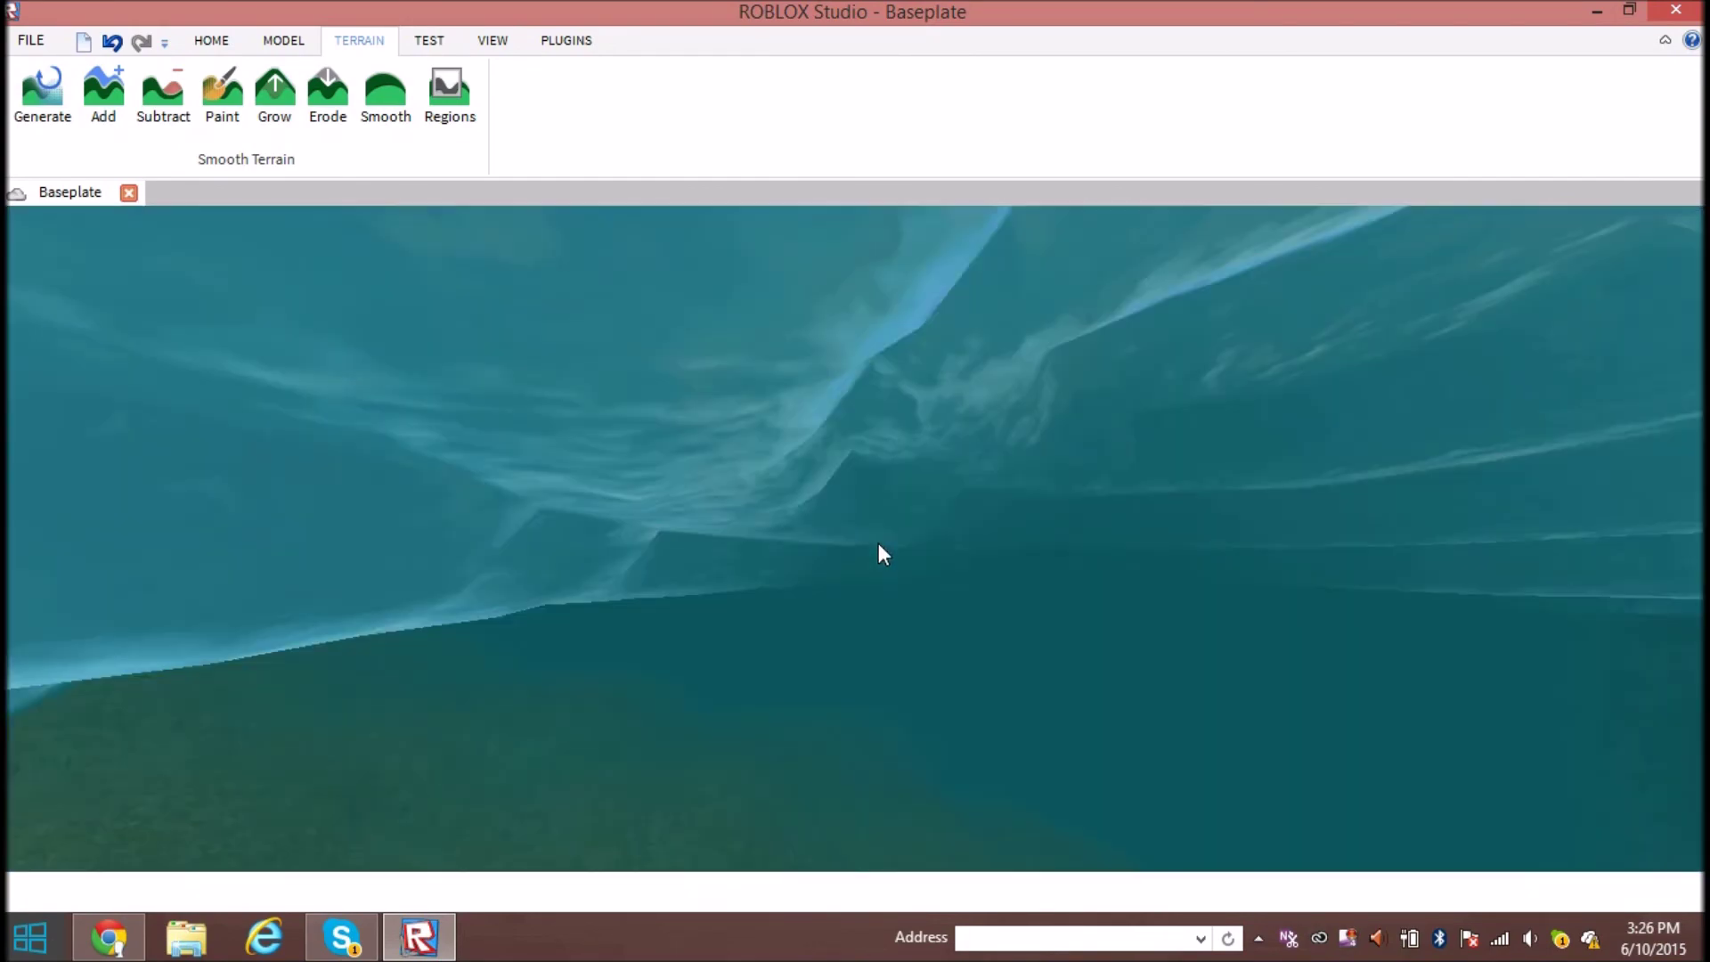
scroll(1139, 578, up, 3)
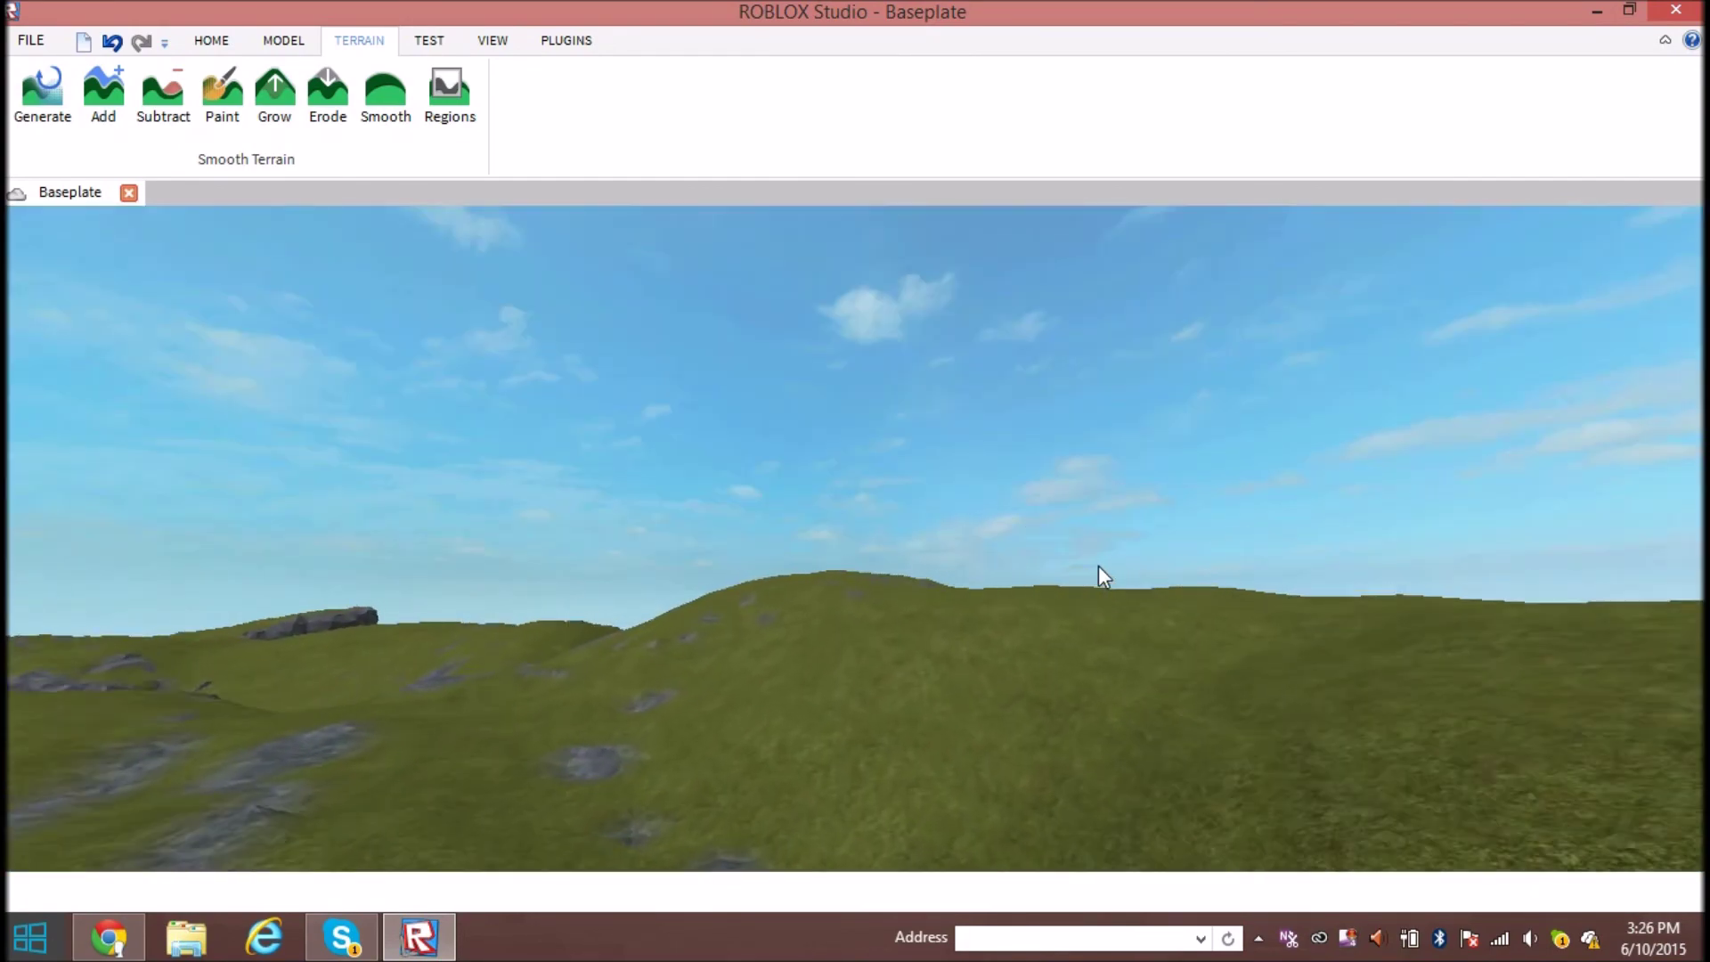